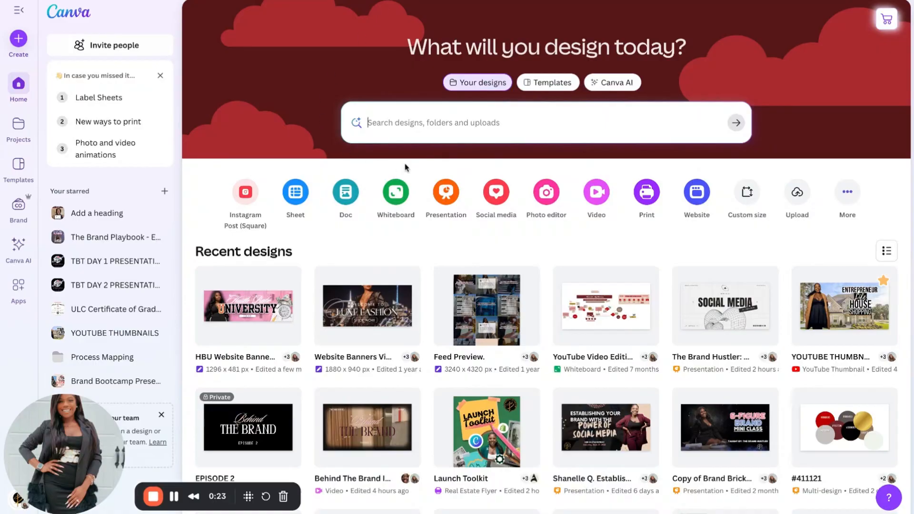
{"action": "scroll", "coordinate": [389, 305], "scroll_direction": "down", "scroll_amount": 7}
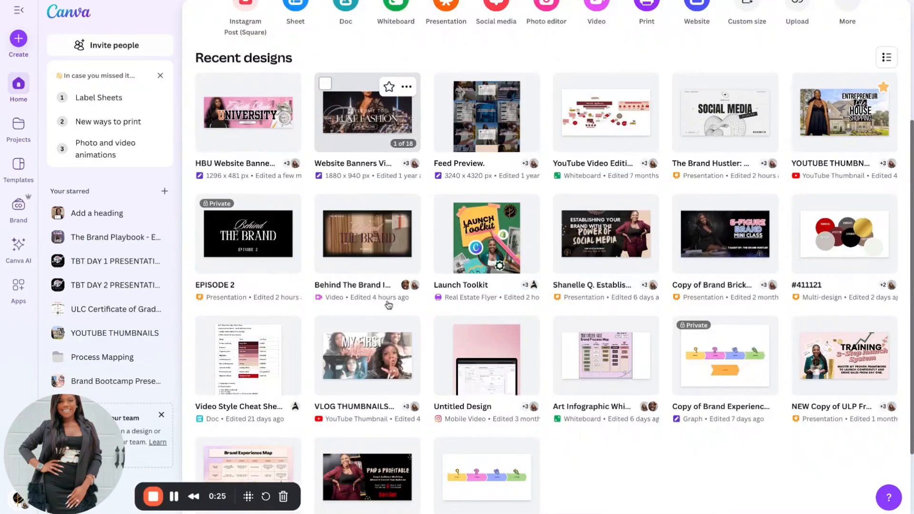
{"action": "scroll", "coordinate": [389, 305], "scroll_direction": "up", "scroll_amount": 6}
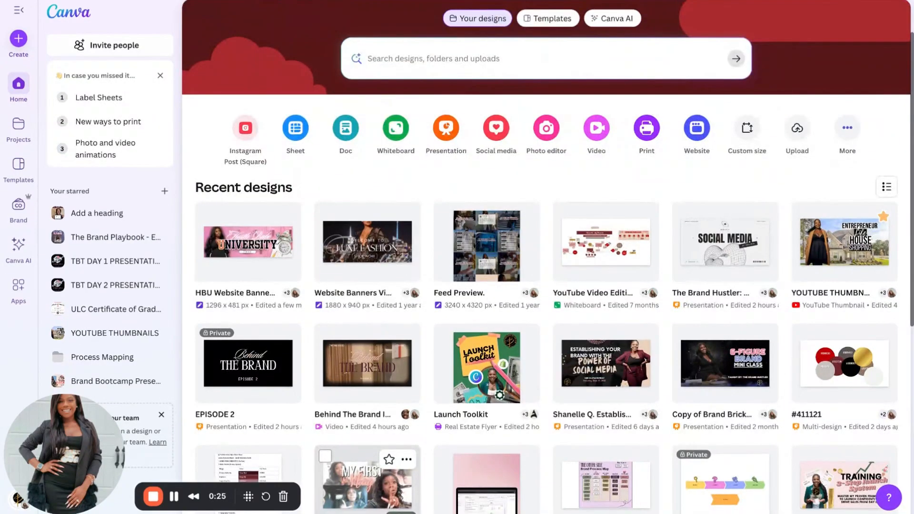
{"action": "scroll", "coordinate": [381, 476], "scroll_direction": "down", "scroll_amount": 10}
{"action": "scroll", "coordinate": [380, 476], "scroll_direction": "up", "scroll_amount": 12}
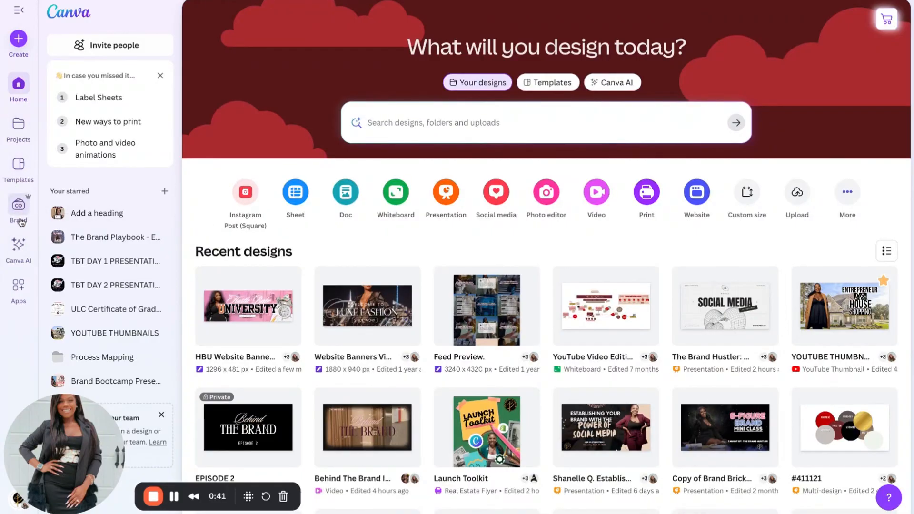
{"action": "left_click", "coordinate": [19, 19]}
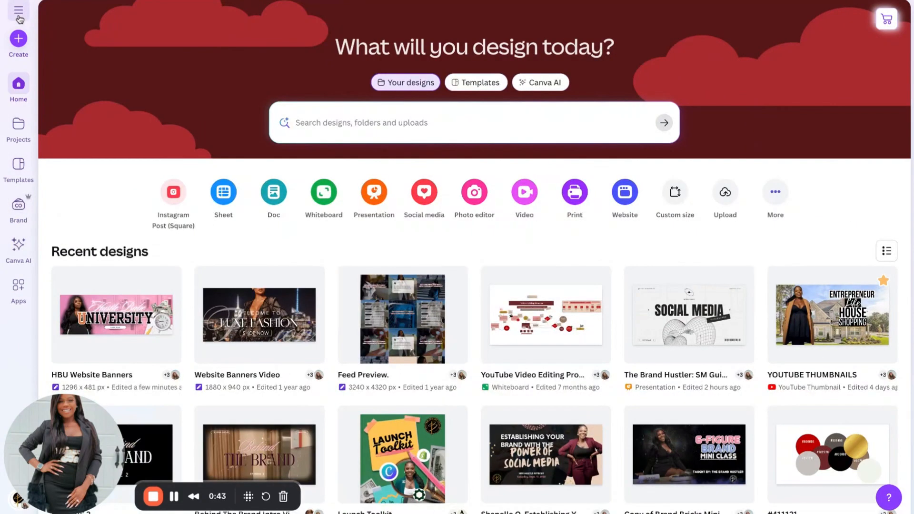
{"action": "left_click", "coordinate": [19, 18]}
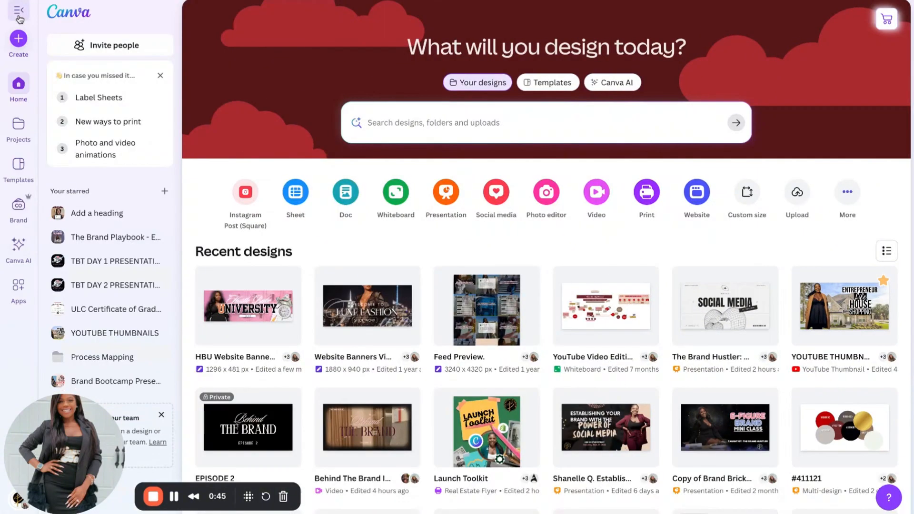
{"action": "left_click", "coordinate": [19, 19]}
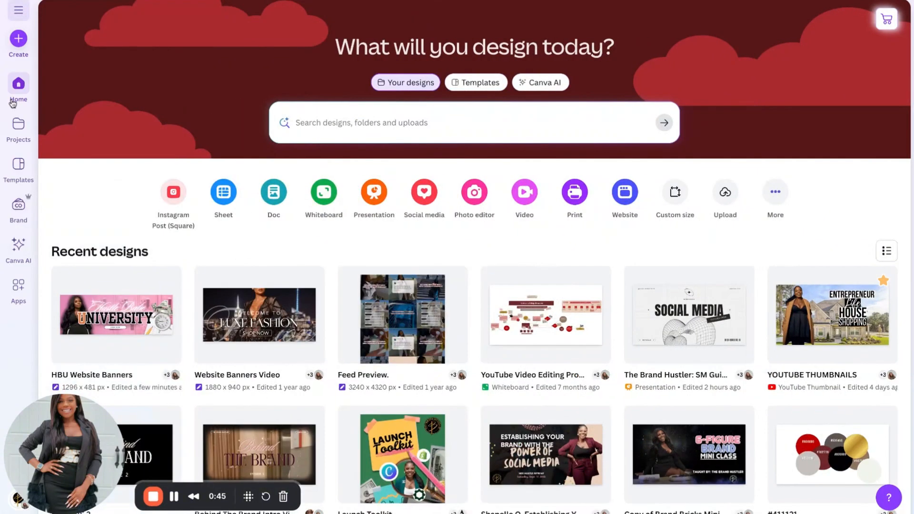
Go to the Brand area and open its Brand Kits overview.
{"action": "left_click", "coordinate": [19, 207]}
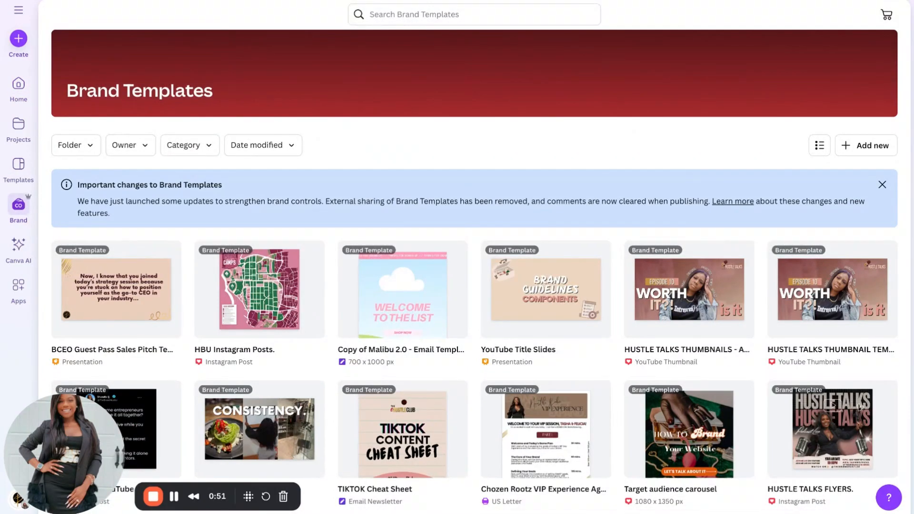
{"action": "left_click", "coordinate": [28, 18]}
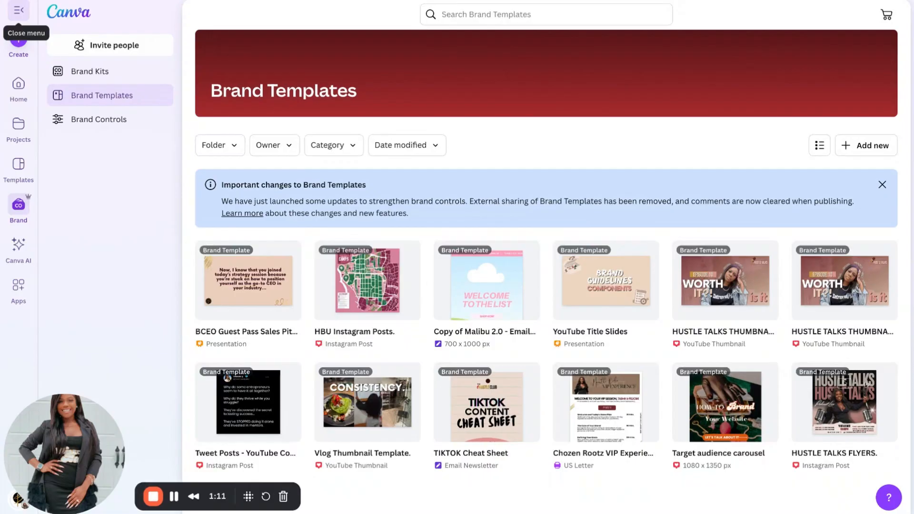
{"action": "left_click", "coordinate": [104, 77]}
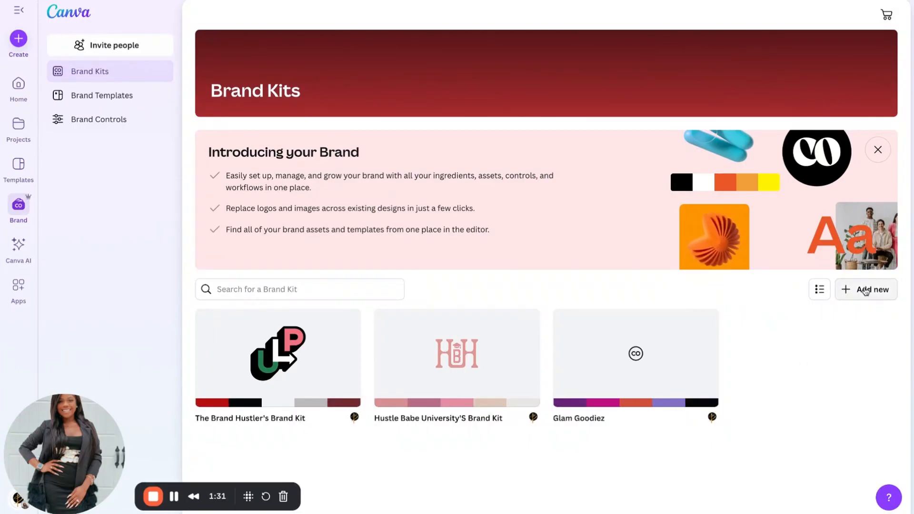
Create a new Brand Kit named Demo.
{"action": "left_click", "coordinate": [866, 291]}
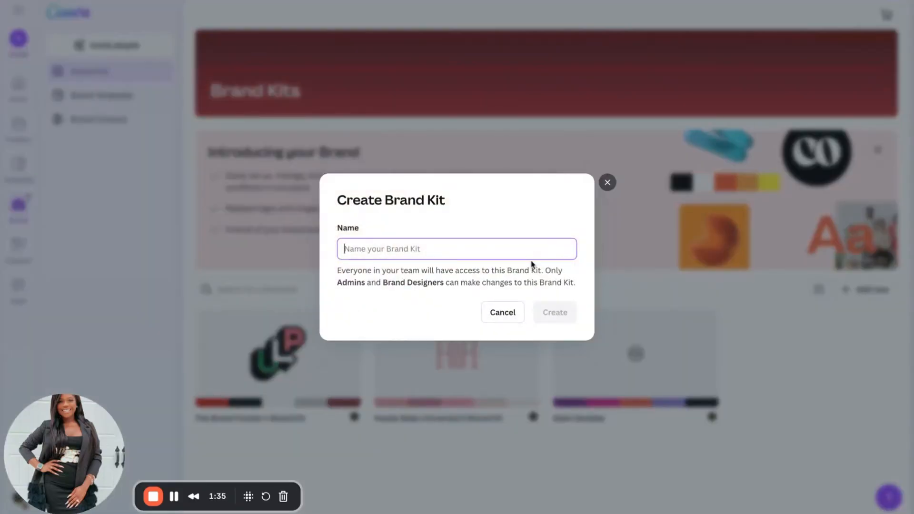
{"action": "type", "text": "Demo"}
{"action": "left_click", "coordinate": [557, 316]}
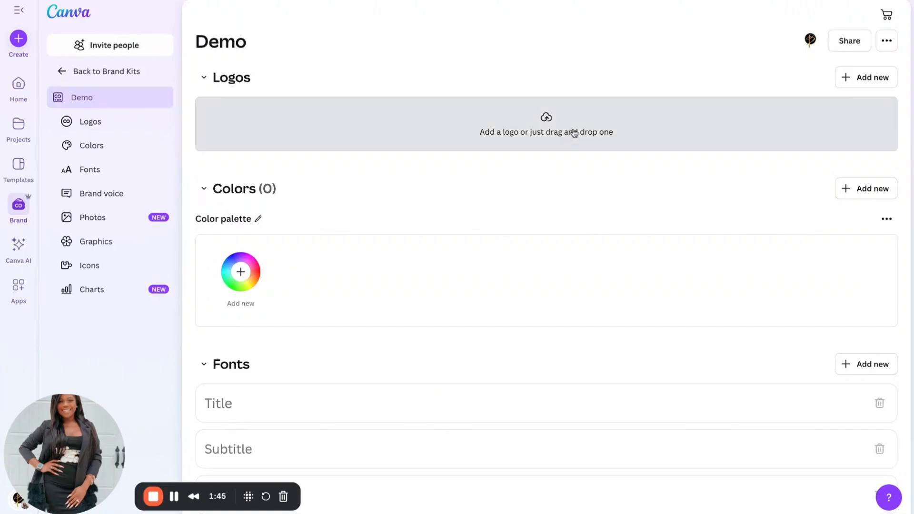
Add a new color swatch to the Demo kit's empty color palette.
{"action": "scroll", "coordinate": [566, 167], "scroll_direction": "down", "scroll_amount": 3}
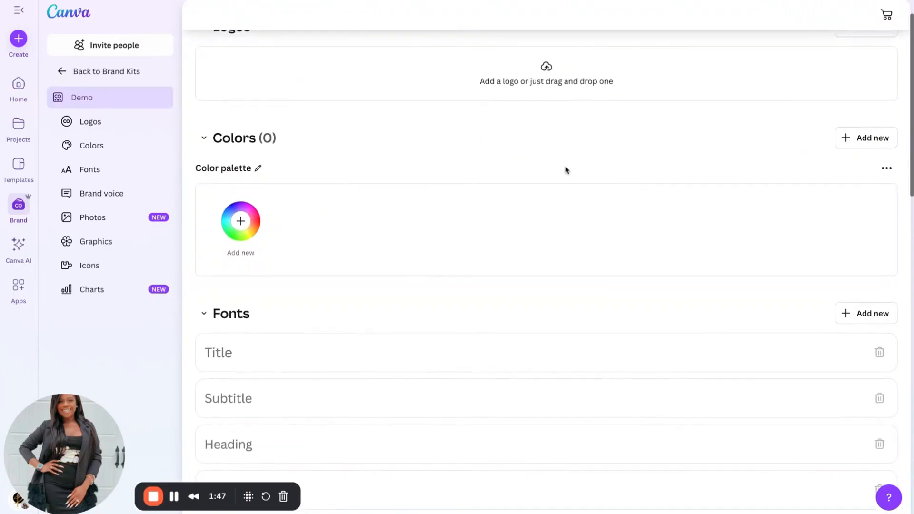
{"action": "scroll", "coordinate": [567, 170], "scroll_direction": "up", "scroll_amount": 3}
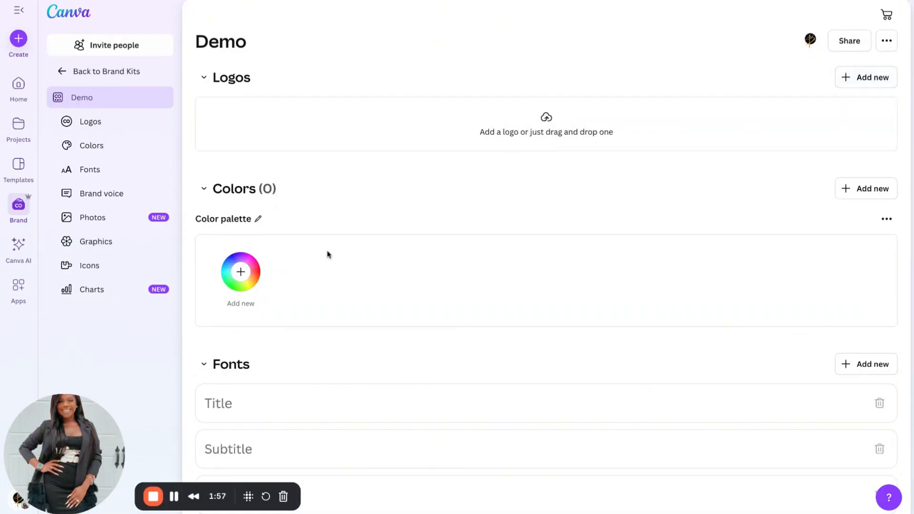
{"action": "left_click", "coordinate": [240, 272]}
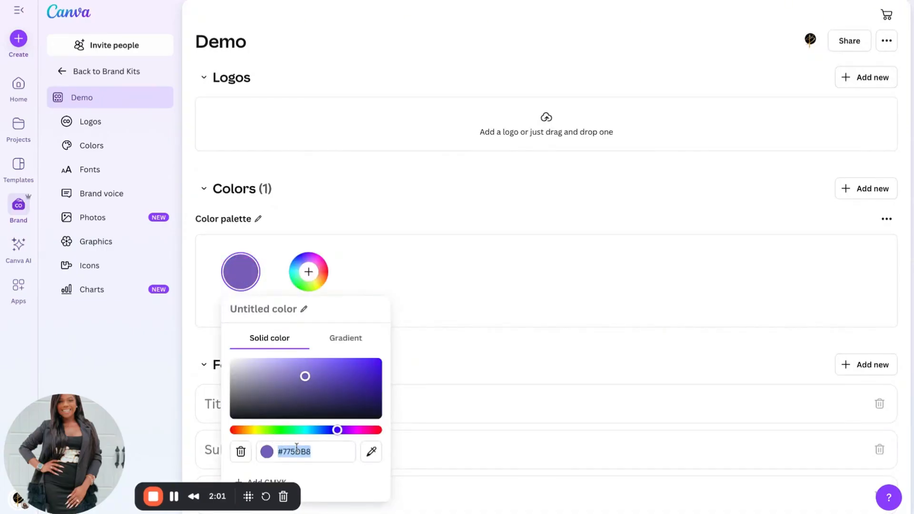
{"action": "left_click_drag", "start_coordinate": [67, 453], "coordinate": [68, 424]}
{"action": "left_click", "coordinate": [69, 466]}
{"action": "left_click", "coordinate": [72, 465]}
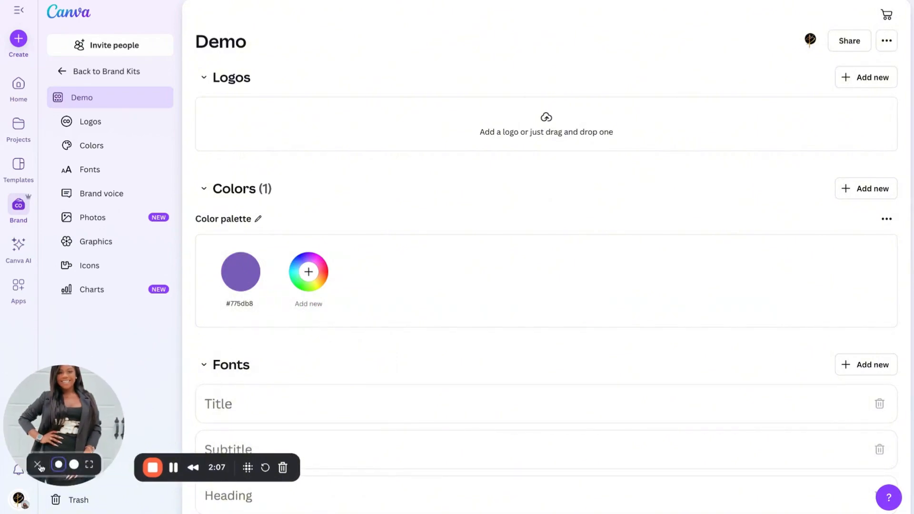
{"action": "left_click", "coordinate": [39, 466]}
Rename the first color swatch in the palette to #bd0000.
{"action": "double_click", "coordinate": [240, 305]}
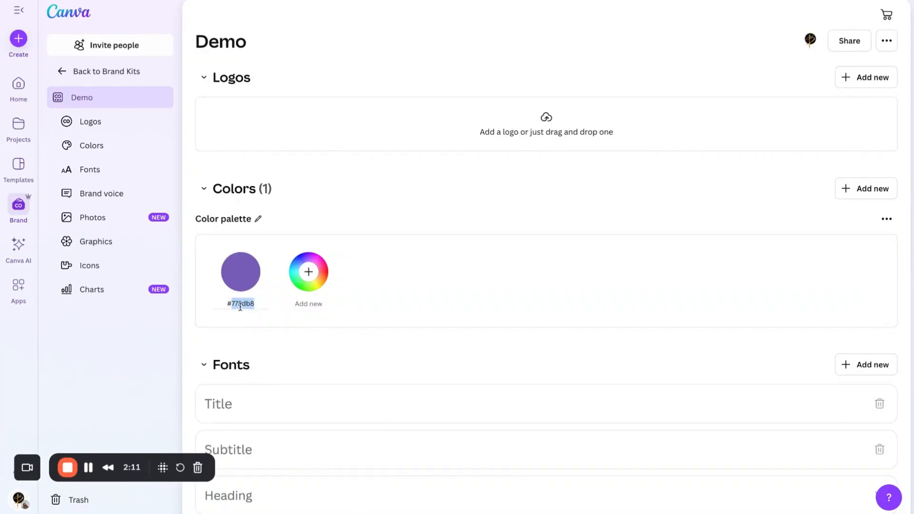
{"action": "type", "text": "bd0000"}
{"action": "key", "text": "Return"}
Set the first swatch's solid color to hex value #BD0000.
{"action": "left_click", "coordinate": [247, 284]}
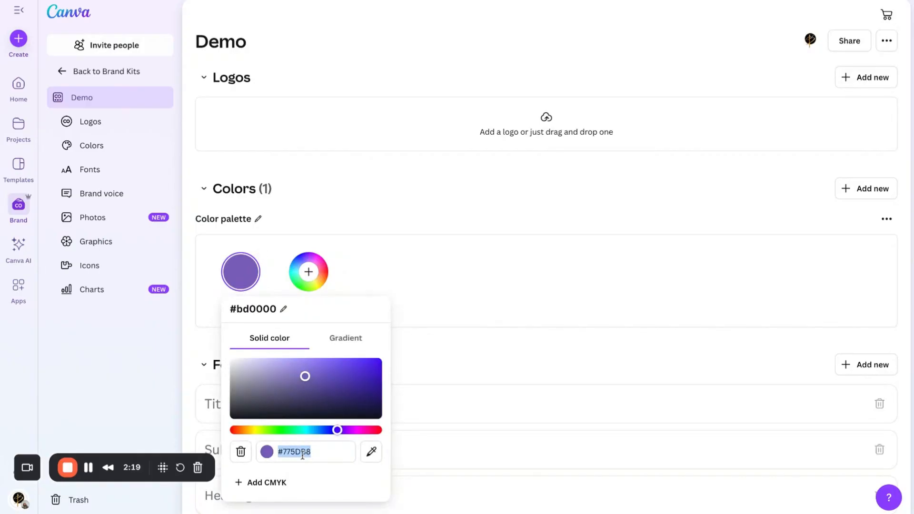
{"action": "type", "text": "#BD000"}
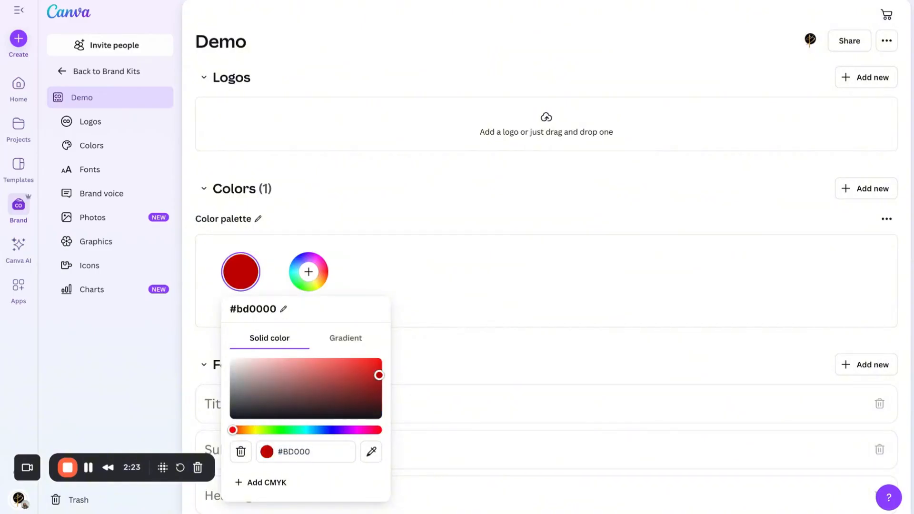
{"action": "type", "text": "0"}
{"action": "key", "text": "Return"}
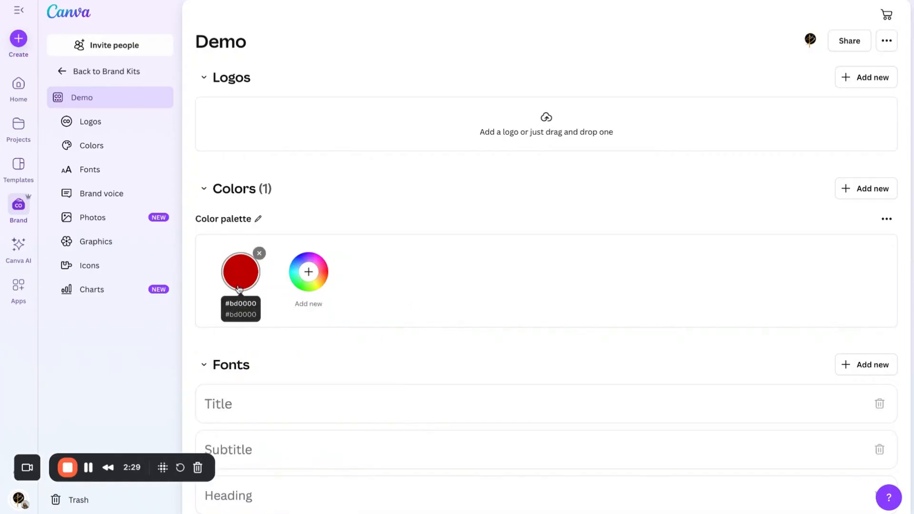
Add a second color to the palette with hex value #EBD1BC.
{"action": "left_click", "coordinate": [309, 274]}
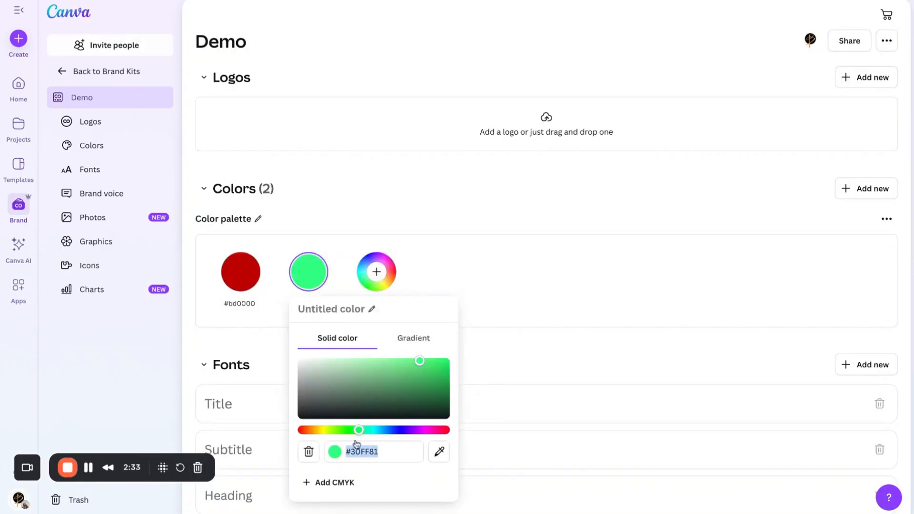
{"action": "type", "text": "#EBD"}
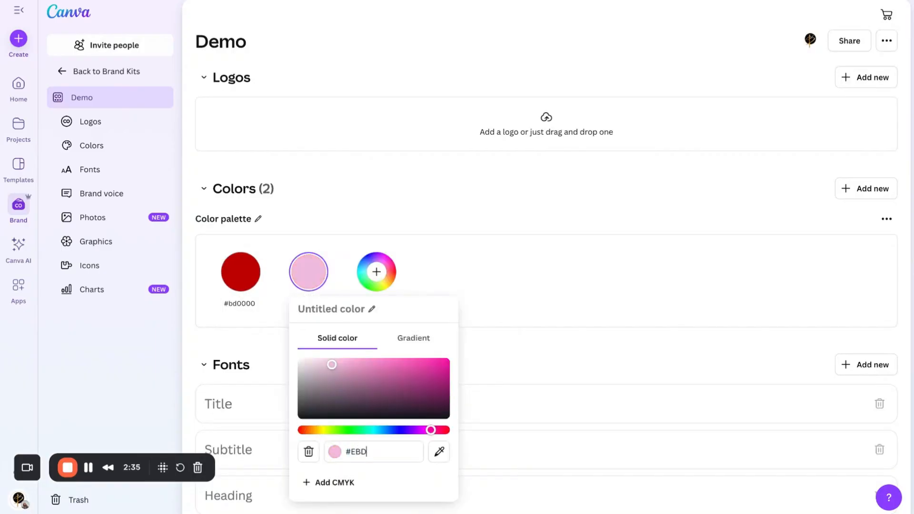
{"action": "type", "text": "1BC"}
{"action": "key", "text": "Return"}
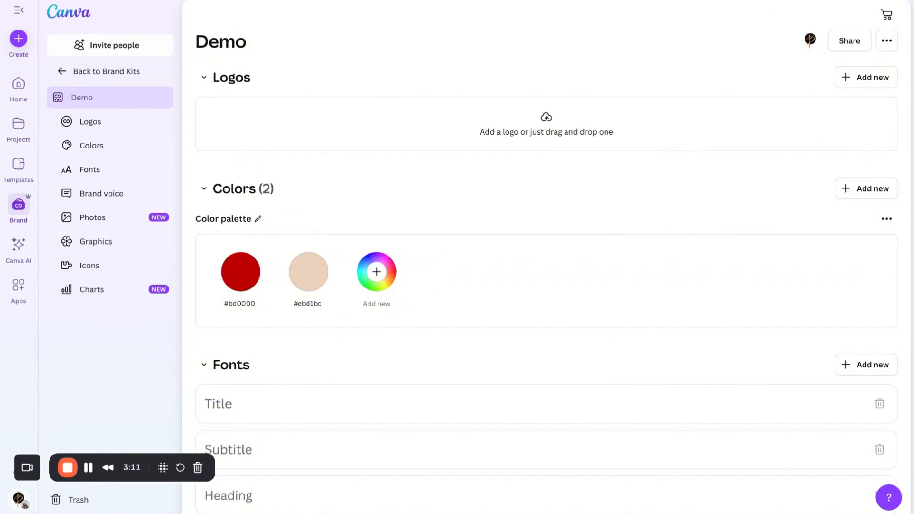
Open the options for adding new items to the Demo kit's Fonts section.
{"action": "scroll", "coordinate": [546, 275], "scroll_direction": "down", "scroll_amount": 2}
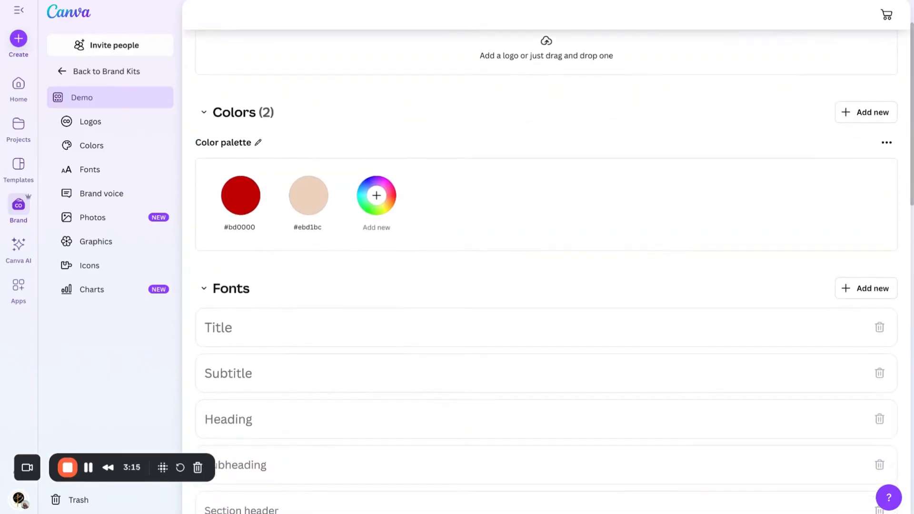
{"action": "scroll", "coordinate": [546, 275], "scroll_direction": "down", "scroll_amount": 3}
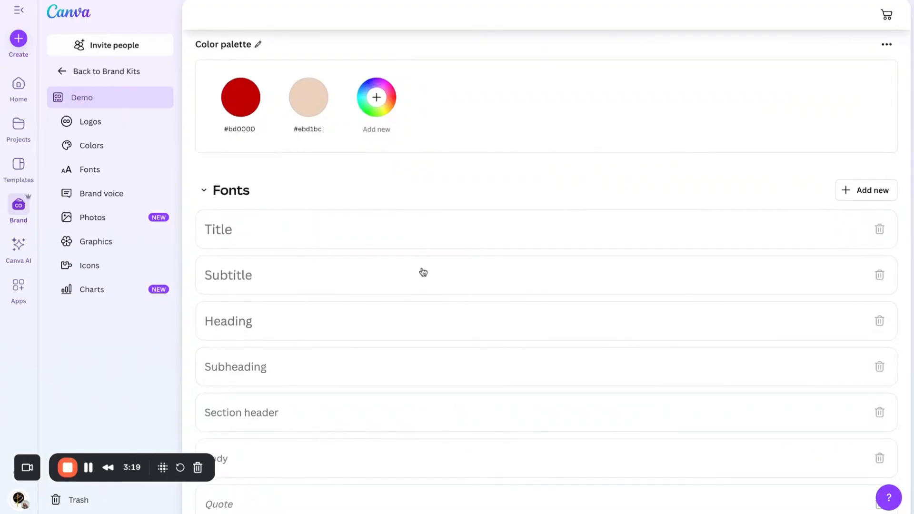
{"action": "scroll", "coordinate": [415, 313], "scroll_direction": "down", "scroll_amount": 1}
{"action": "scroll", "coordinate": [415, 314], "scroll_direction": "down", "scroll_amount": 2}
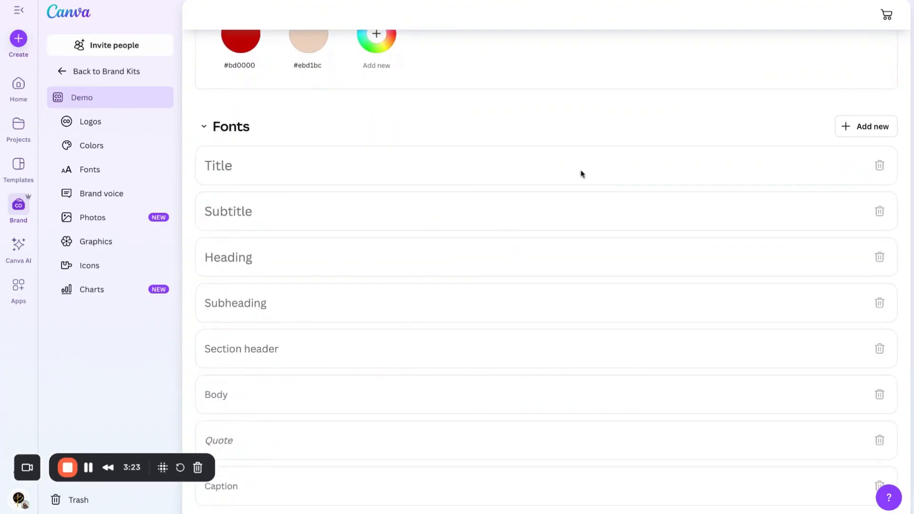
{"action": "left_click", "coordinate": [865, 133]}
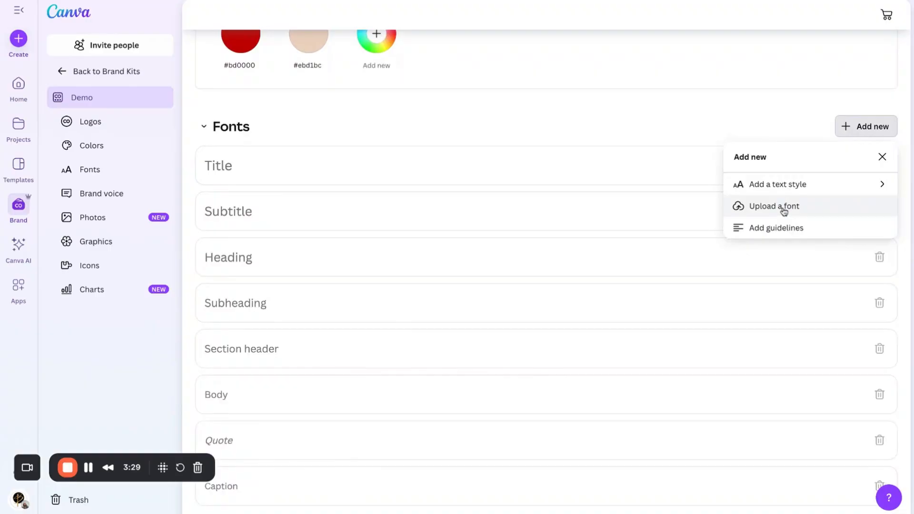
Open the DaFont website in a new browser tab and browse its recently added fonts.
{"action": "key", "text": "super+t"}
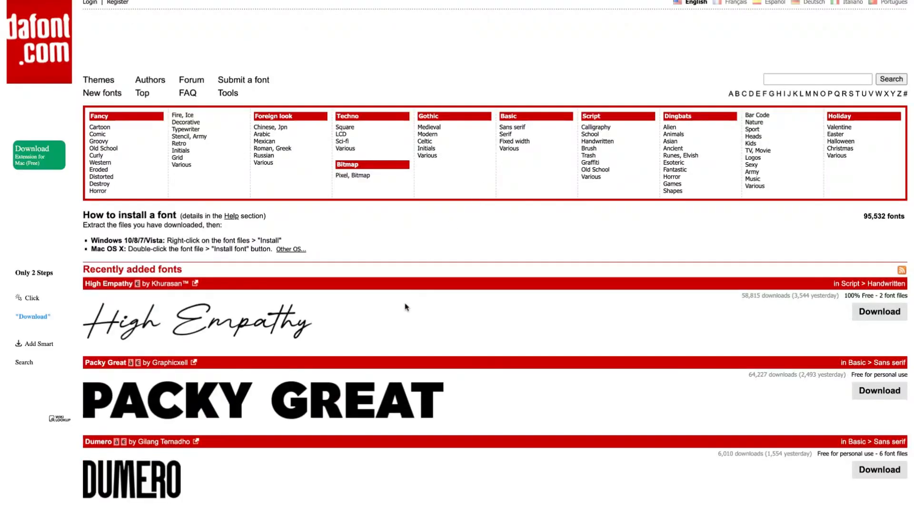
{"action": "scroll", "coordinate": [404, 306], "scroll_direction": "down", "scroll_amount": 2}
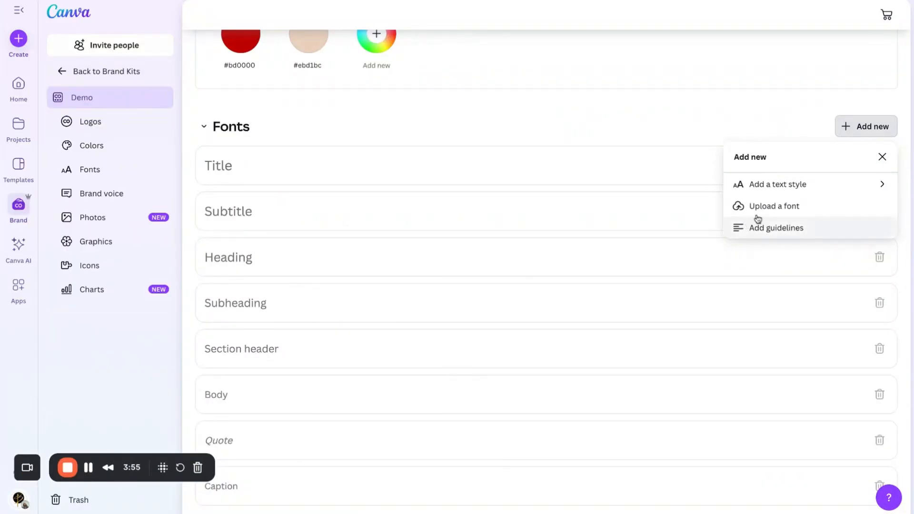
Upload the custom font PackyGreat.ttf to the Demo Brand Kit, acknowledging the right to use it.
{"action": "left_click", "coordinate": [760, 209]}
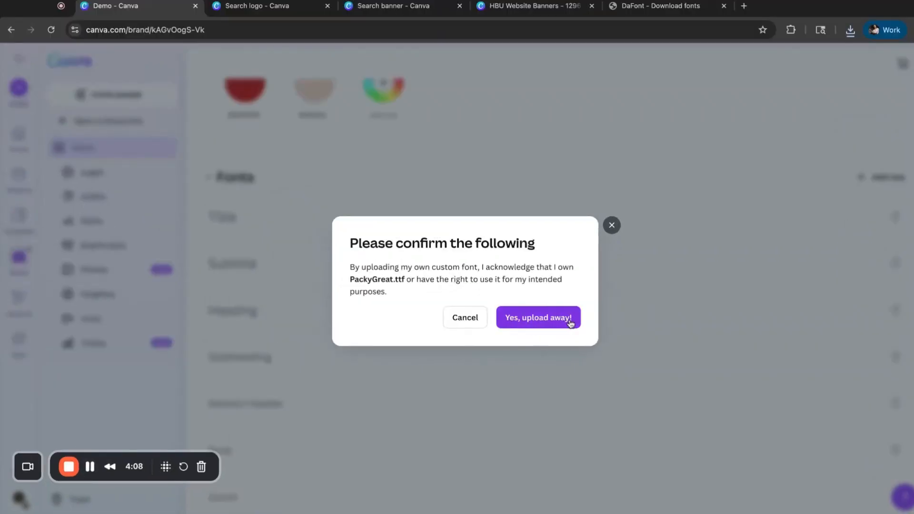
{"action": "left_click", "coordinate": [554, 325]}
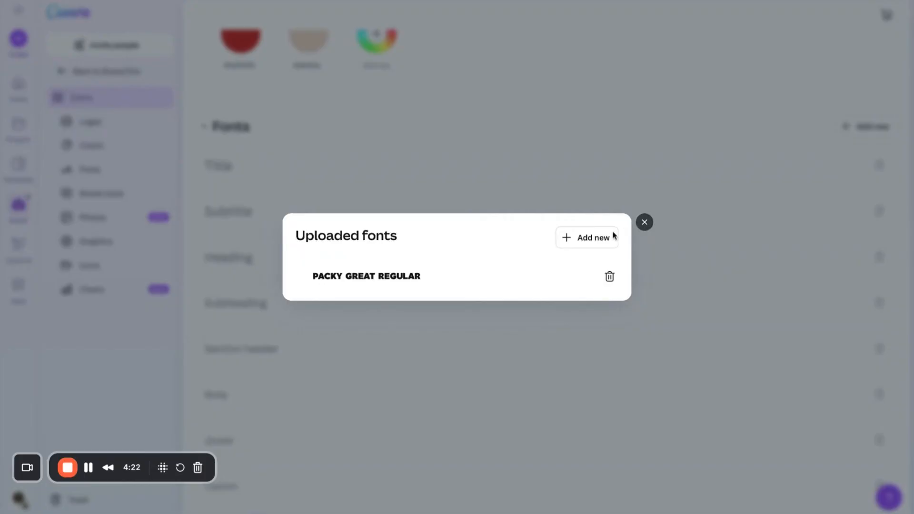
{"action": "left_click", "coordinate": [644, 222]}
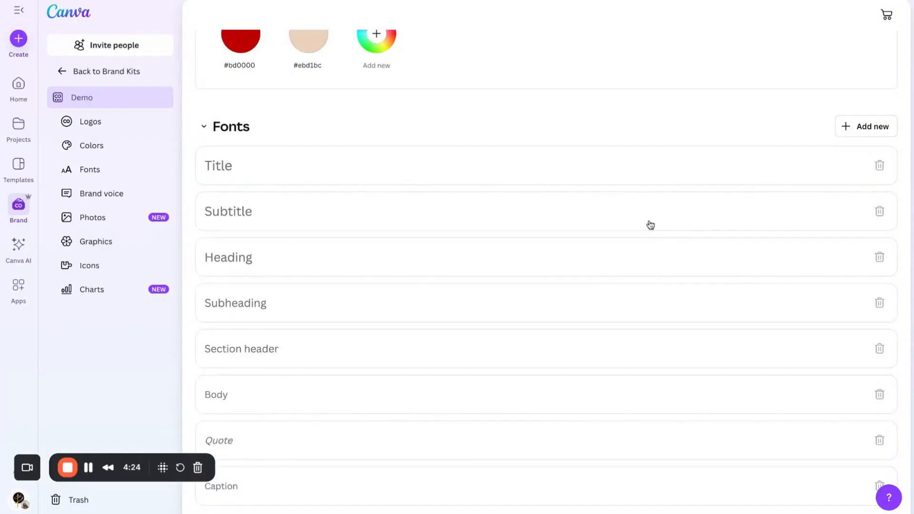
Set the font of the kit's Title text style to the uploaded Packy Great.
{"action": "scroll", "coordinate": [650, 225], "scroll_direction": "down", "scroll_amount": 5}
{"action": "scroll", "coordinate": [650, 225], "scroll_direction": "up", "scroll_amount": 4}
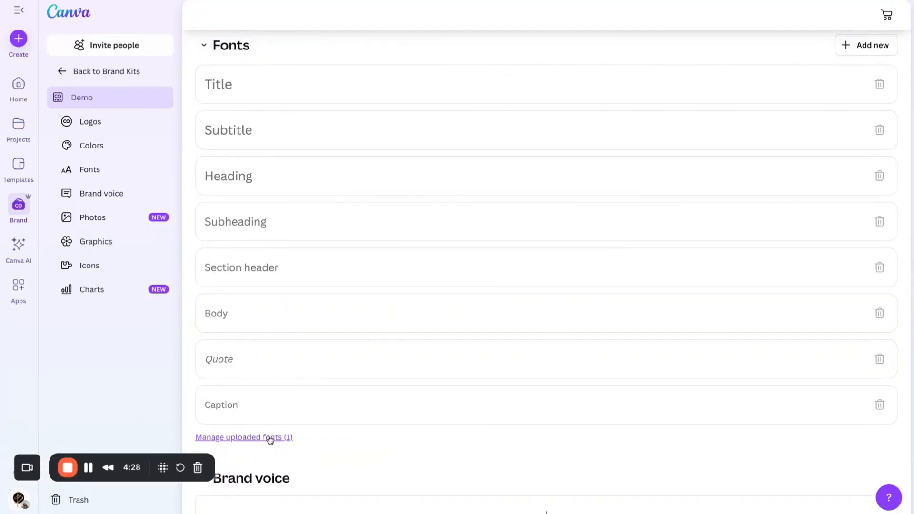
{"action": "left_click", "coordinate": [209, 90]}
{"action": "left_click", "coordinate": [242, 98]}
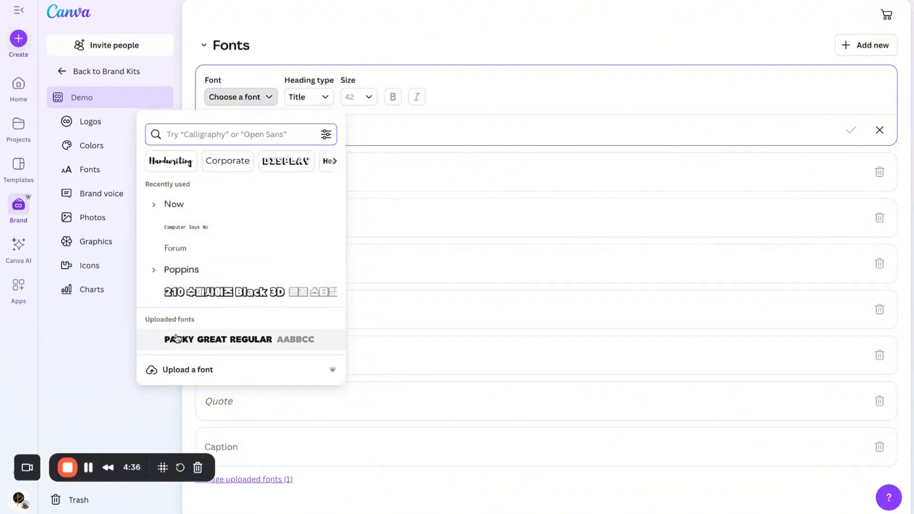
{"action": "left_click", "coordinate": [215, 341]}
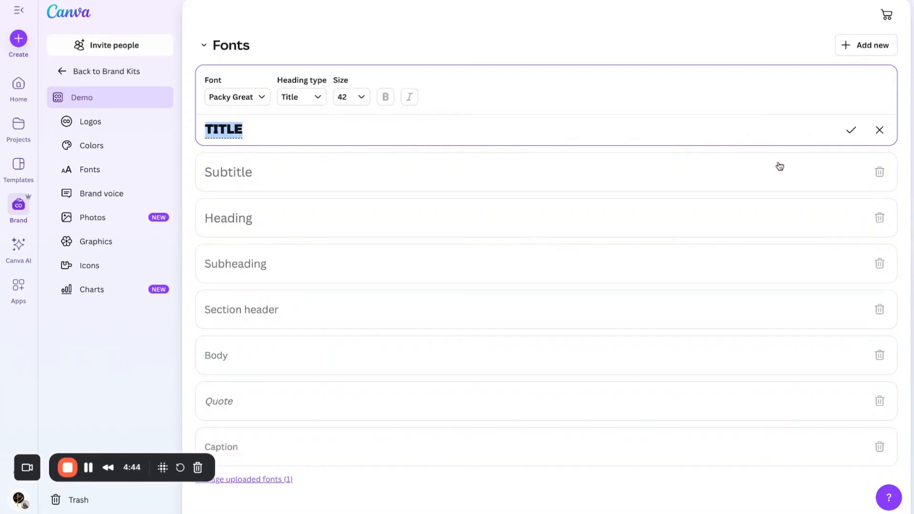
Change the Title style's text to MAIN TITLE and save the style.
{"action": "left_click", "coordinate": [520, 134]}
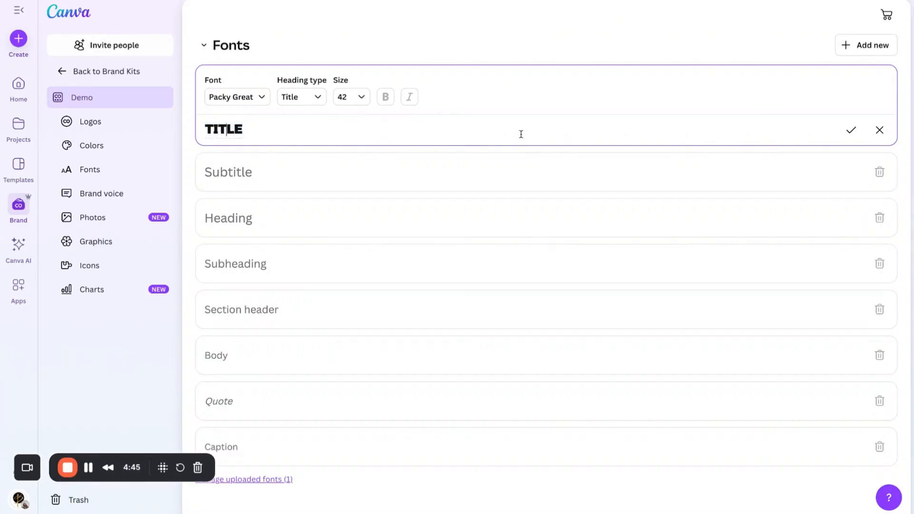
{"action": "type", "text": "MAI "}
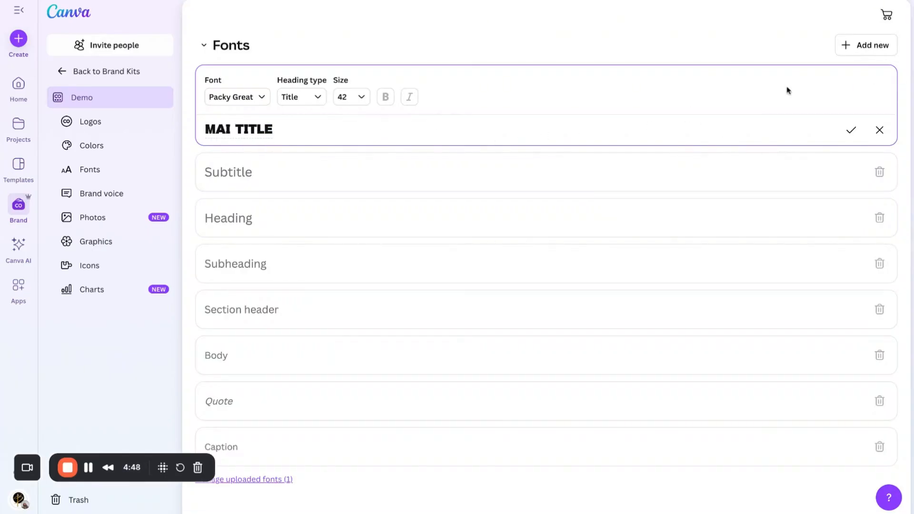
{"action": "type", "text": "N"}
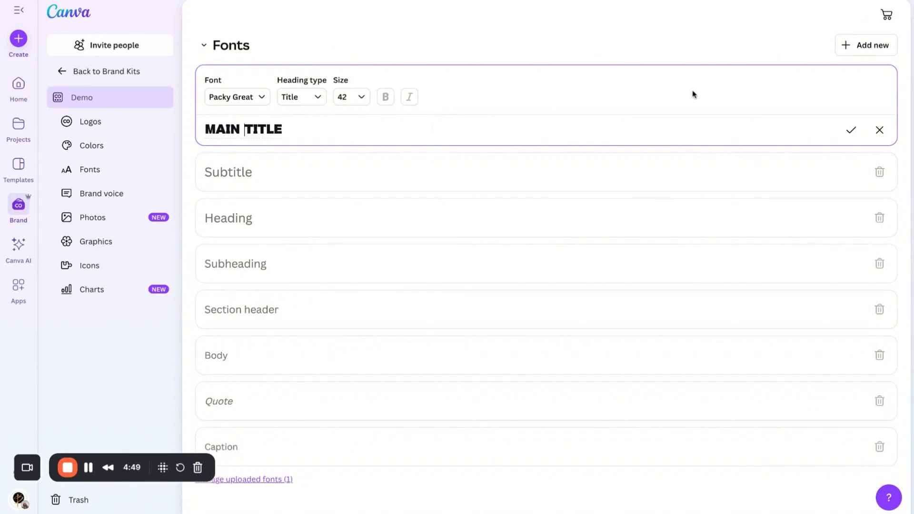
{"action": "left_click", "coordinate": [850, 130]}
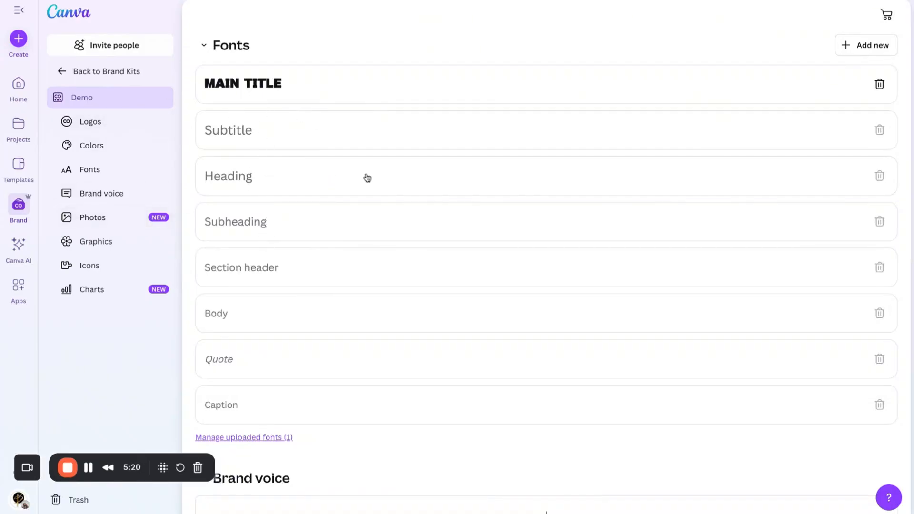
Open the Brand voice section's field for writing guidelines.
{"action": "scroll", "coordinate": [367, 176], "scroll_direction": "down", "scroll_amount": 6}
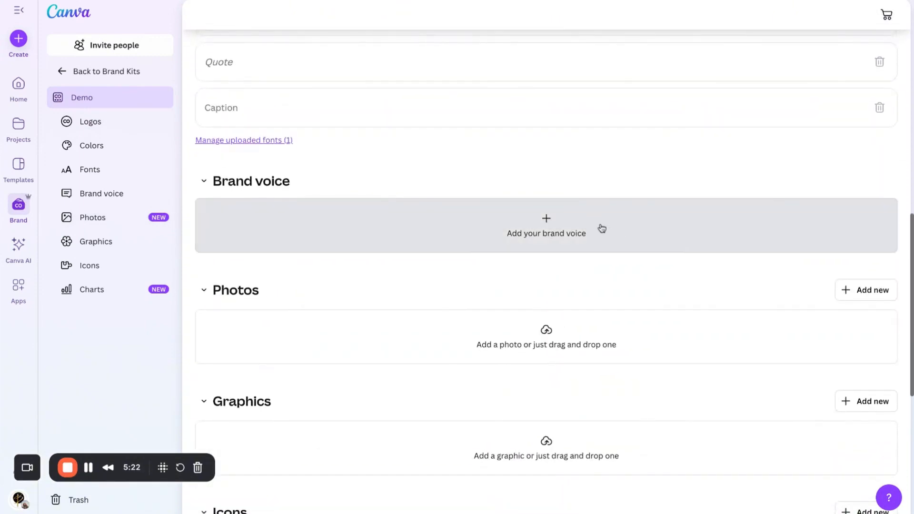
{"action": "left_click", "coordinate": [602, 228]}
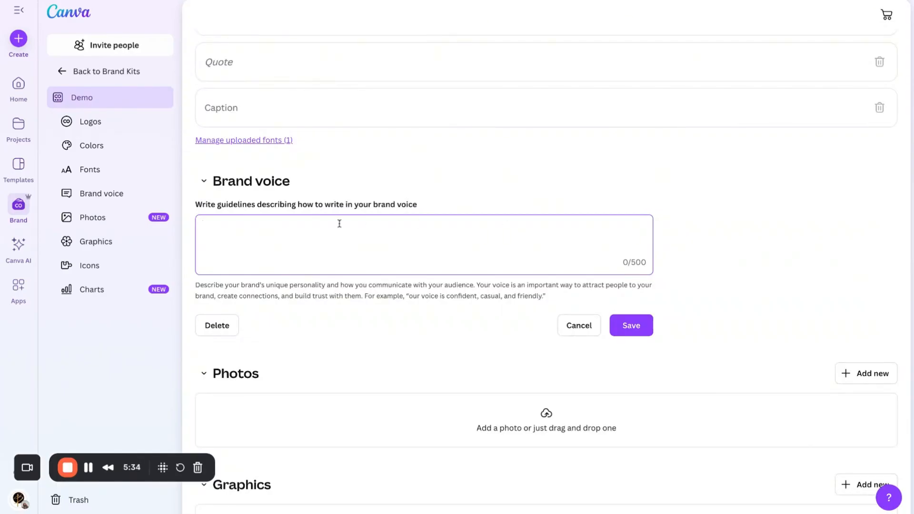
{"action": "scroll", "coordinate": [337, 218], "scroll_direction": "down", "scroll_amount": 3}
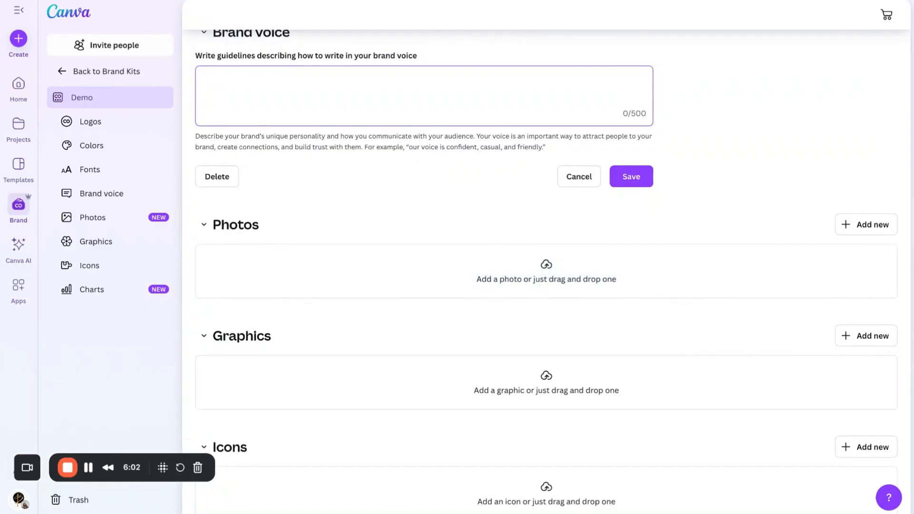
View the options for adding new items to the Graphics section and close them without adding anything.
{"action": "scroll", "coordinate": [547, 309], "scroll_direction": "down", "scroll_amount": 2}
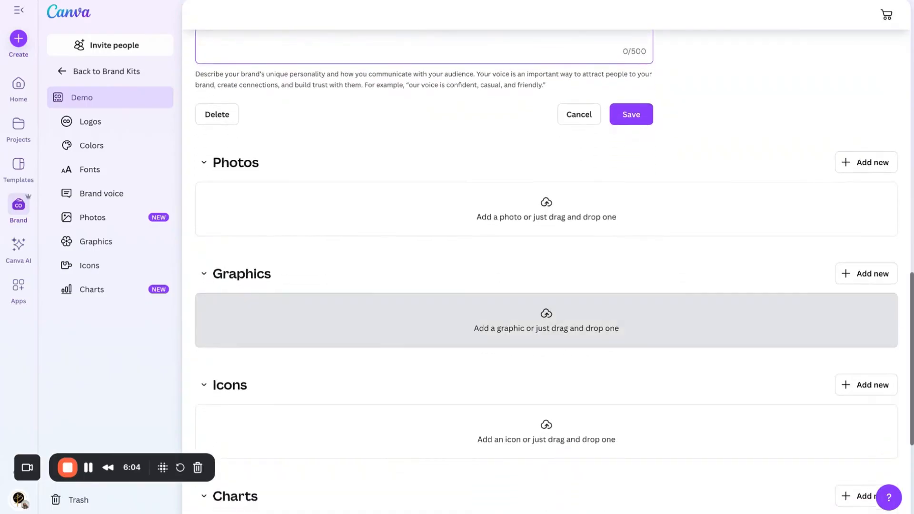
{"action": "scroll", "coordinate": [518, 275], "scroll_direction": "down", "scroll_amount": 1}
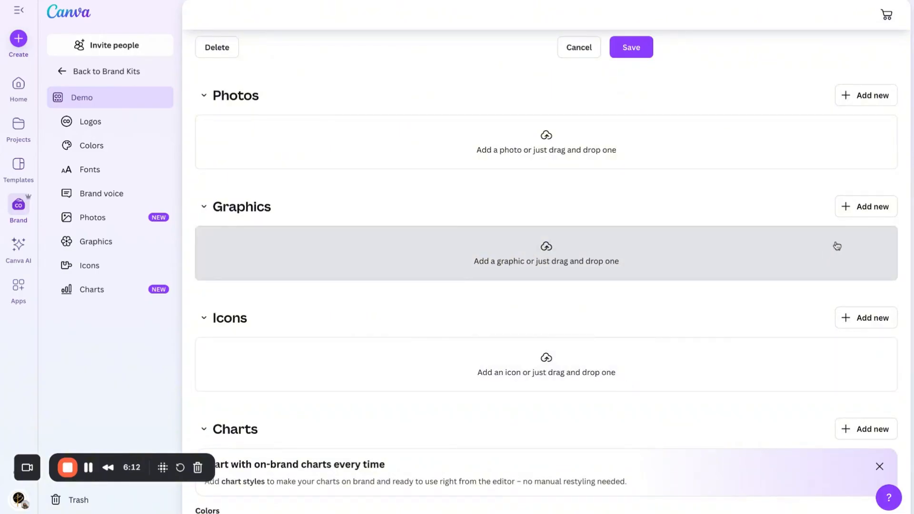
{"action": "left_click", "coordinate": [870, 212]}
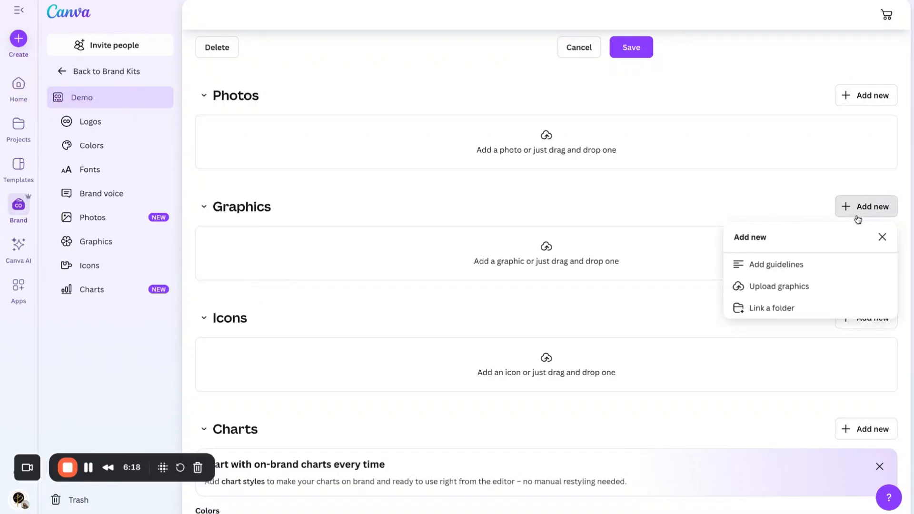
{"action": "left_click", "coordinate": [668, 207]}
{"action": "scroll", "coordinate": [720, 253], "scroll_direction": "down", "scroll_amount": 1}
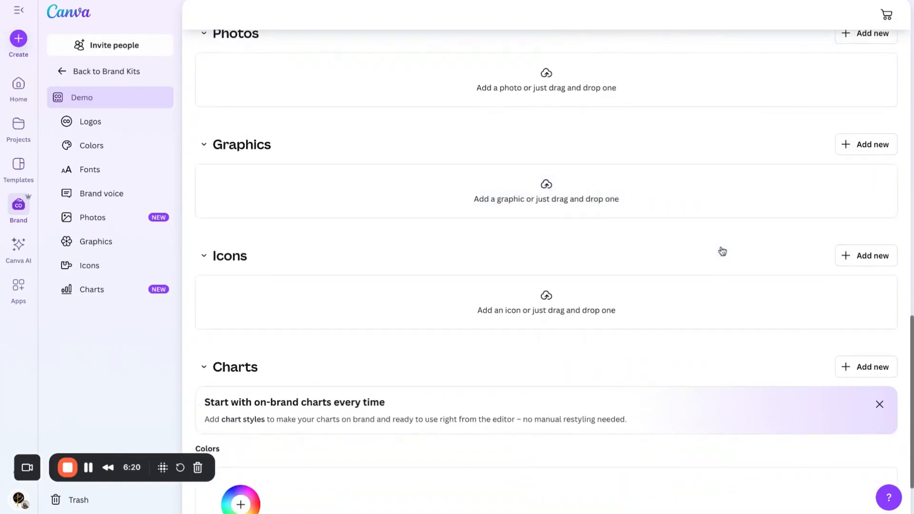
{"action": "left_click", "coordinate": [864, 144]}
{"action": "left_click", "coordinate": [735, 142]}
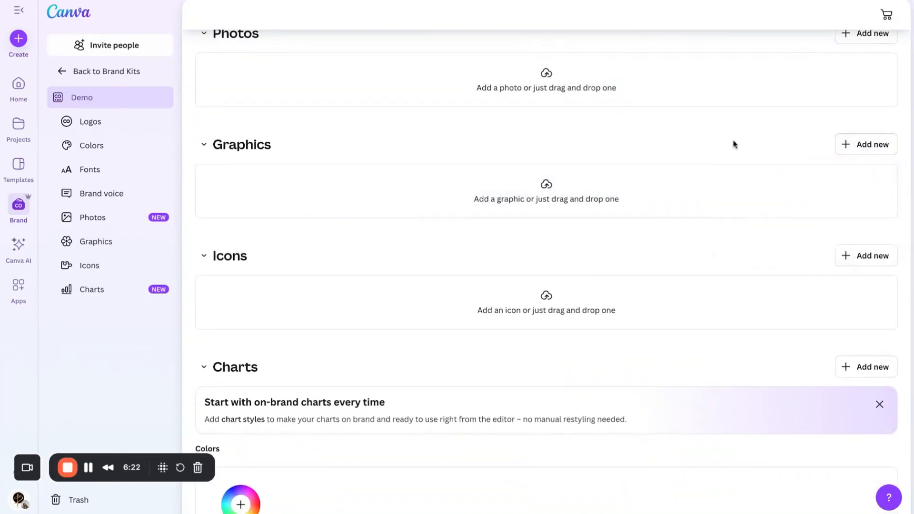
Upload the images Passport.png and Boutique (1).png to the kit's Icons section.
{"action": "scroll", "coordinate": [690, 213], "scroll_direction": "down", "scroll_amount": 2}
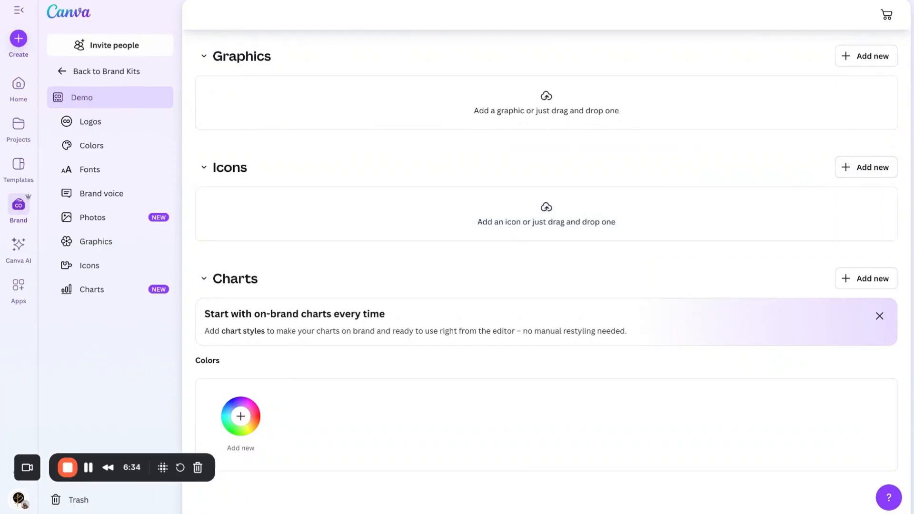
{"action": "left_click", "coordinate": [865, 171]}
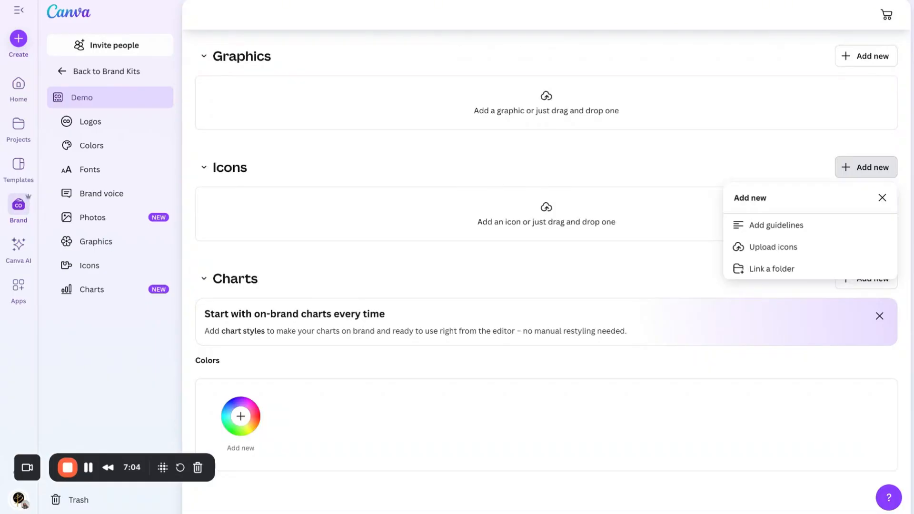
{"action": "left_click", "coordinate": [89, 467]}
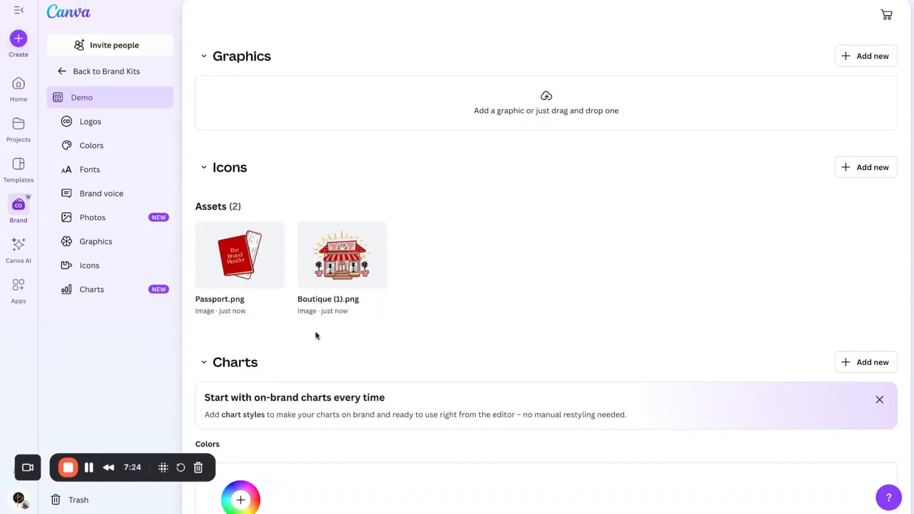
Review the Demo kit's sections, from logos, colors and fonts through brand voice, photos, graphics, icons and charts.
{"action": "scroll", "coordinate": [316, 336], "scroll_direction": "down", "scroll_amount": 2}
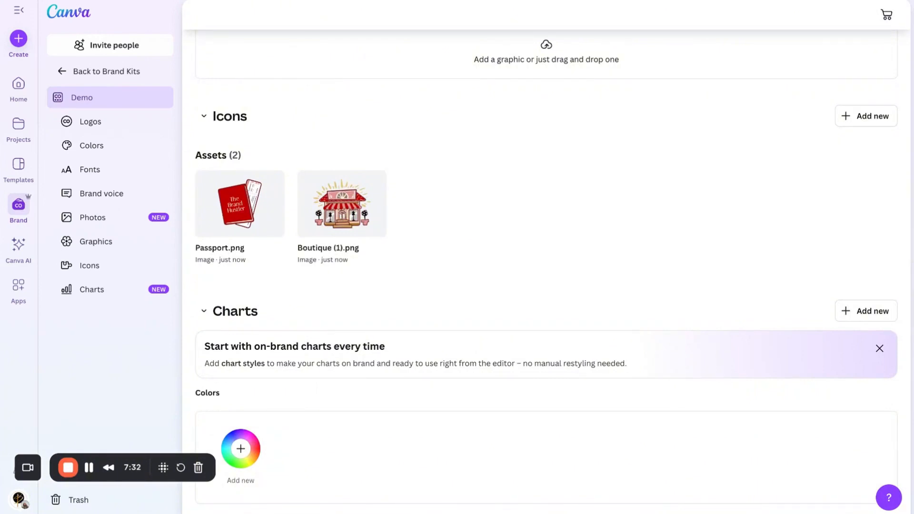
{"action": "scroll", "coordinate": [547, 272], "scroll_direction": "down", "scroll_amount": 1}
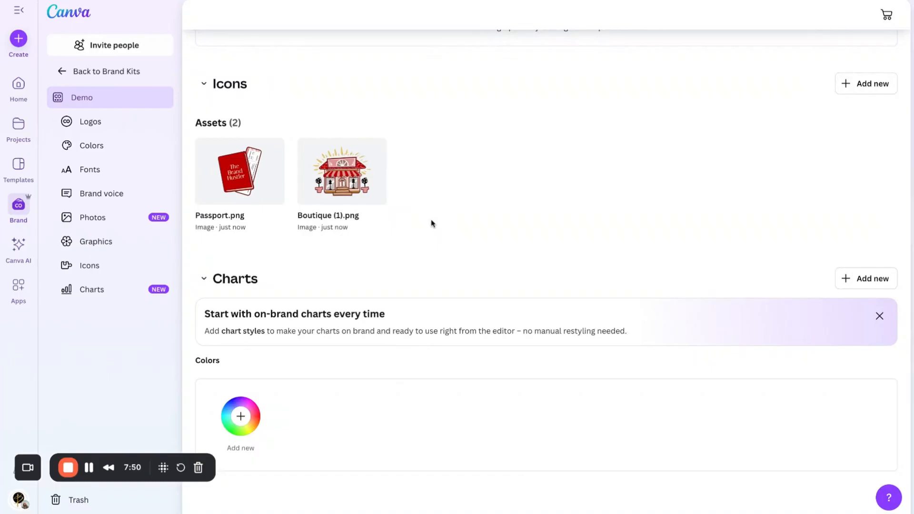
{"action": "scroll", "coordinate": [432, 223], "scroll_direction": "up", "scroll_amount": 15}
{"action": "scroll", "coordinate": [546, 257], "scroll_direction": "up", "scroll_amount": 10}
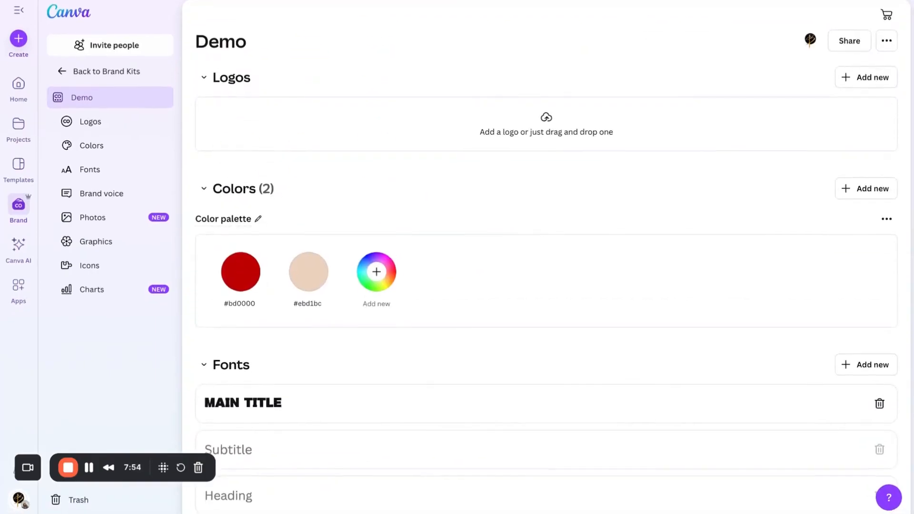
{"action": "scroll", "coordinate": [549, 275], "scroll_direction": "down", "scroll_amount": 12}
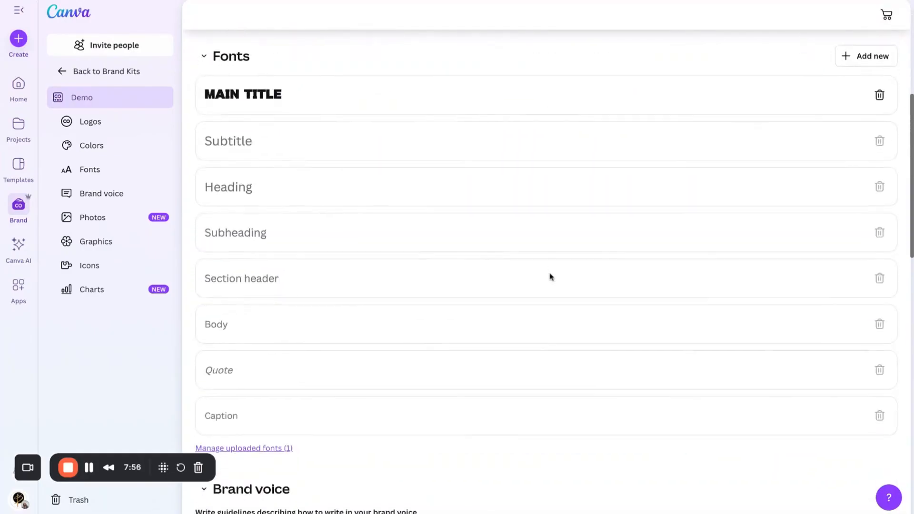
{"action": "scroll", "coordinate": [550, 276], "scroll_direction": "down", "scroll_amount": 7}
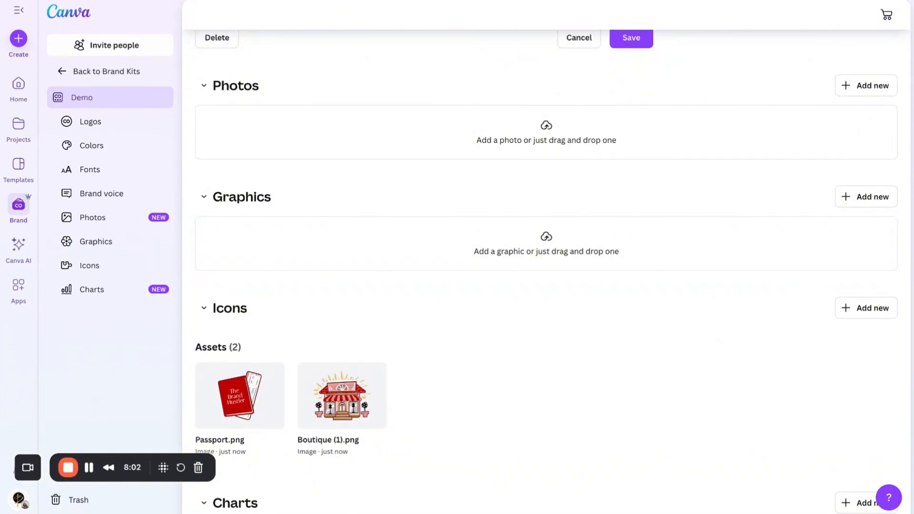
{"action": "scroll", "coordinate": [550, 276], "scroll_direction": "down", "scroll_amount": 1}
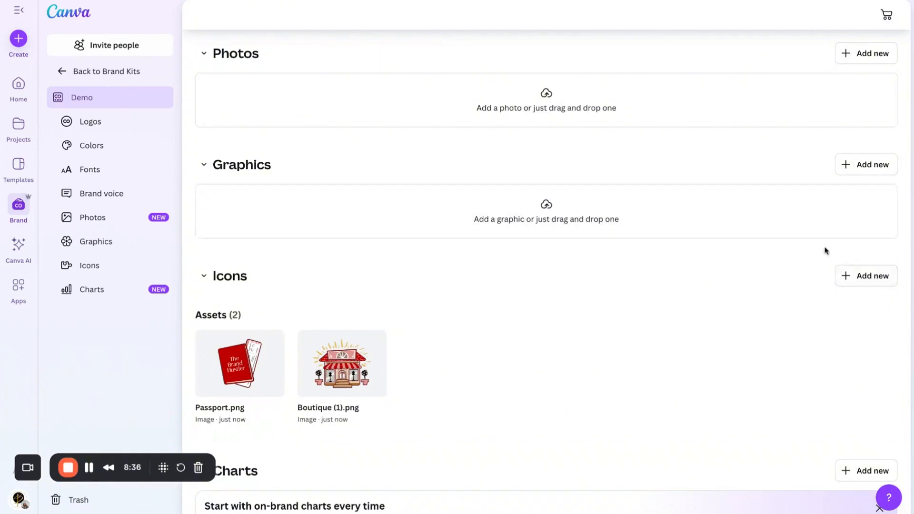
Open a guidelines field in the kit's Photos section.
{"action": "scroll", "coordinate": [830, 235], "scroll_direction": "up", "scroll_amount": 2}
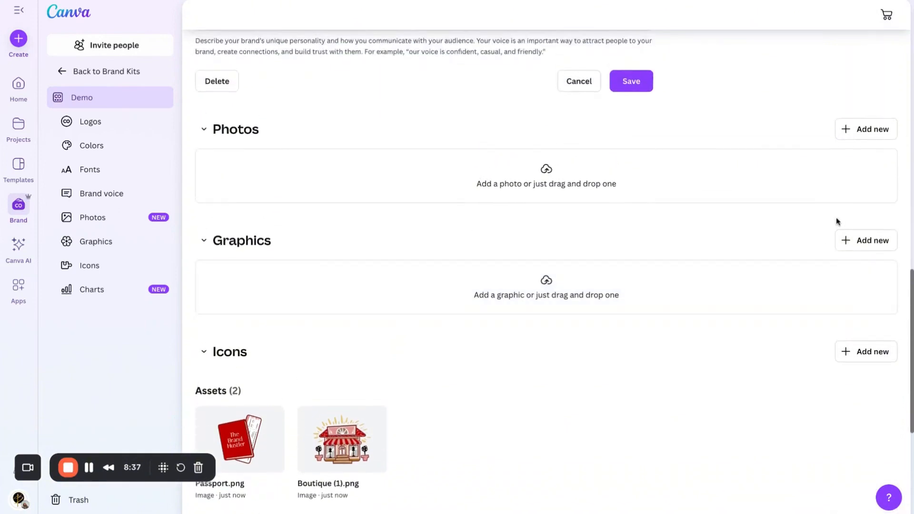
{"action": "left_click", "coordinate": [856, 136]}
{"action": "left_click", "coordinate": [784, 187]}
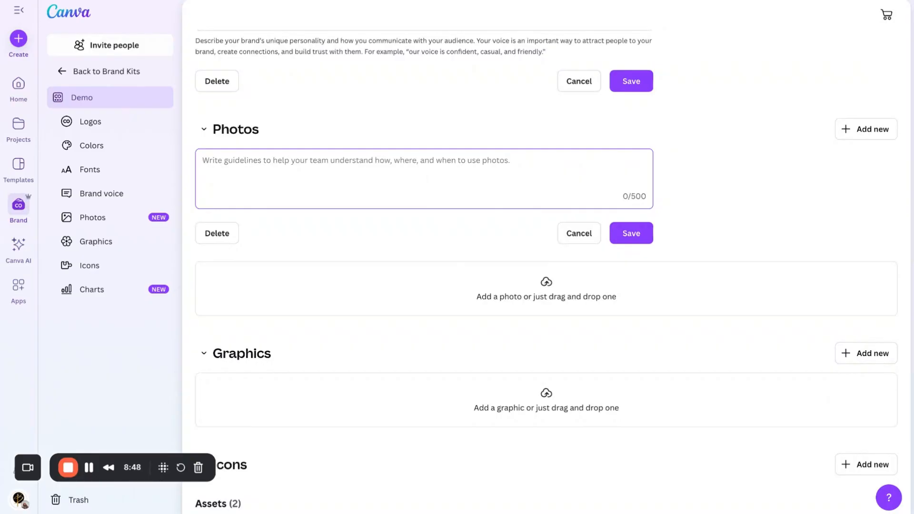
{"action": "scroll", "coordinate": [508, 214], "scroll_direction": "up", "scroll_amount": 7}
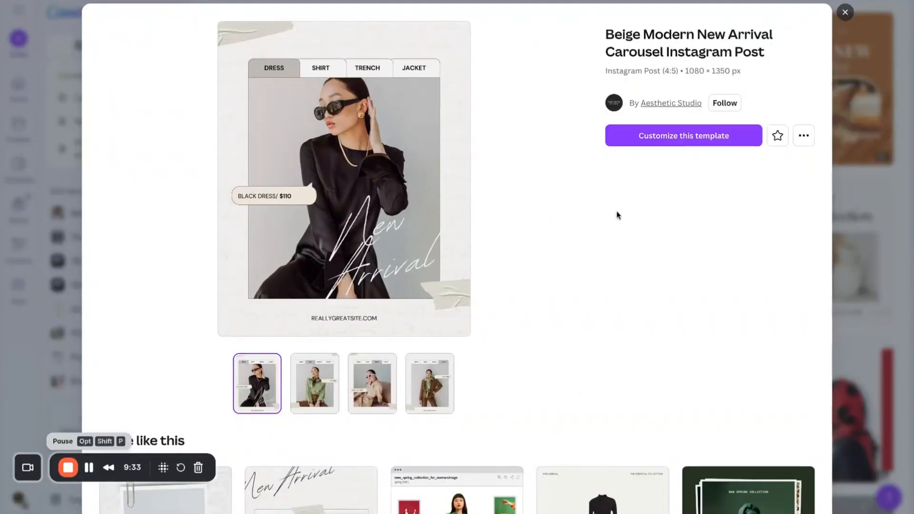
Look through the Beige Modern New Arrival Carousel Instagram Post template's preview and similar templates, and switch to its design in the editor.
{"action": "scroll", "coordinate": [613, 213], "scroll_direction": "down", "scroll_amount": 3}
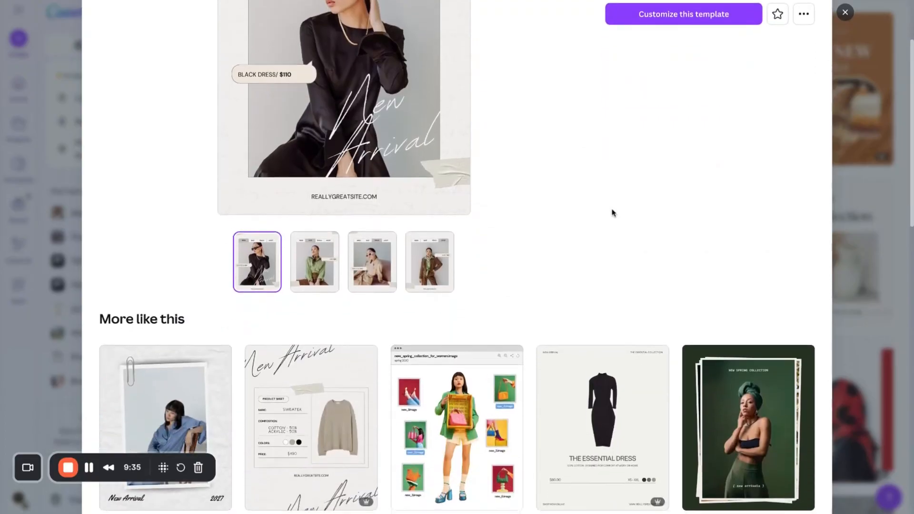
{"action": "scroll", "coordinate": [613, 211], "scroll_direction": "down", "scroll_amount": 3}
{"action": "scroll", "coordinate": [463, 267], "scroll_direction": "up", "scroll_amount": 6}
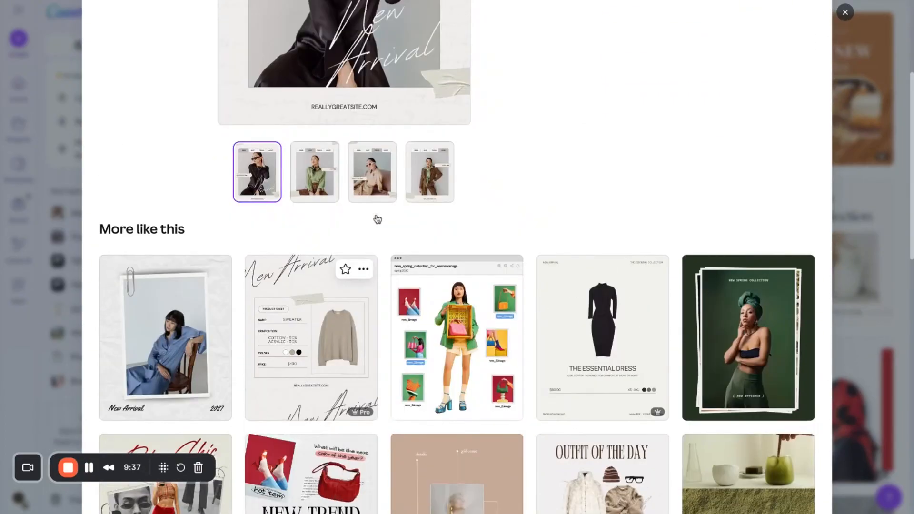
{"action": "left_click", "coordinate": [794, 0]}
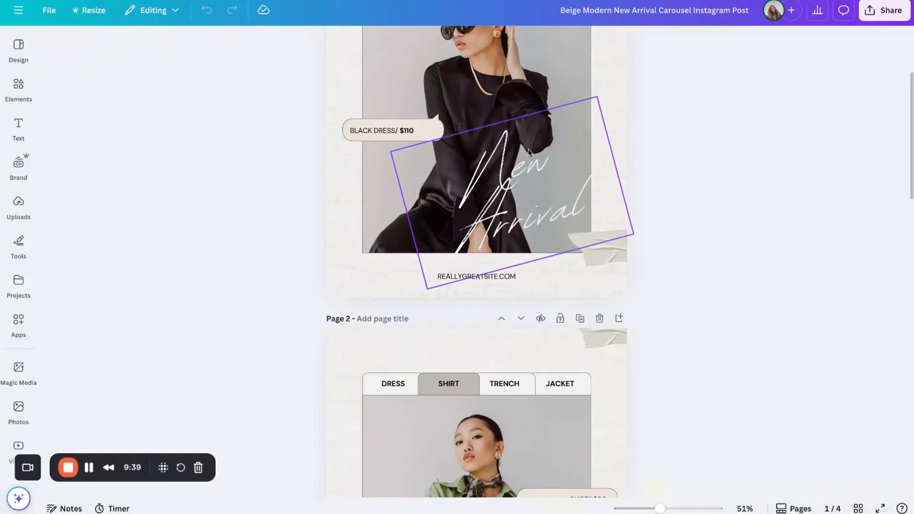
Switch the editor's brand assets to the Hustle Babe University'S Brand Kit.
{"action": "scroll", "coordinate": [526, 148], "scroll_direction": "up", "scroll_amount": 3}
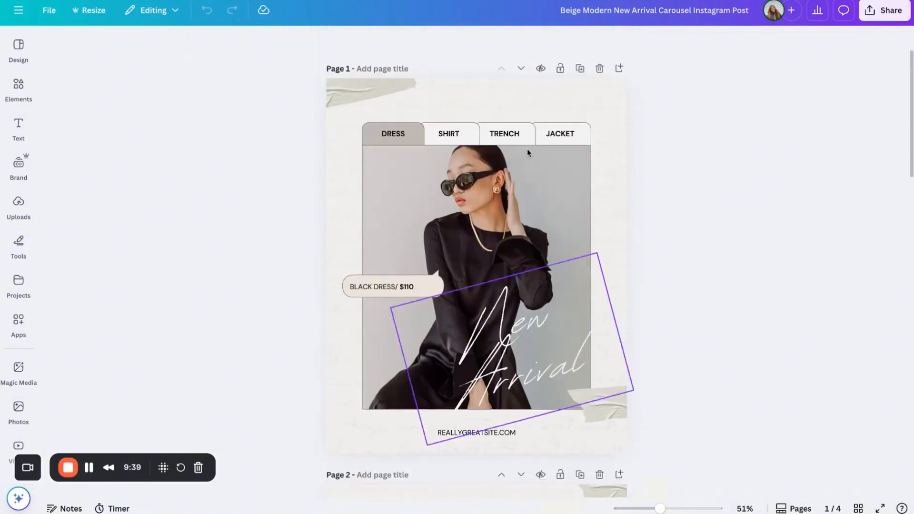
{"action": "left_click", "coordinate": [27, 137]}
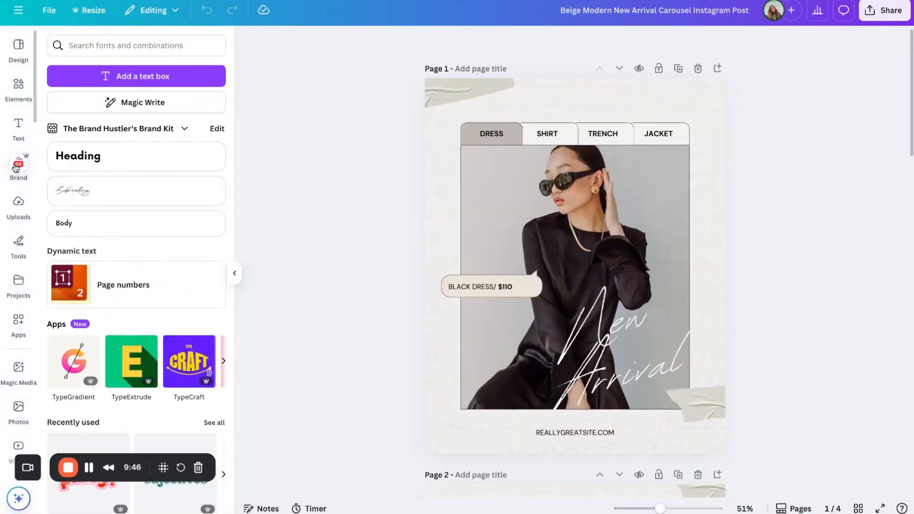
{"action": "left_click", "coordinate": [17, 164]}
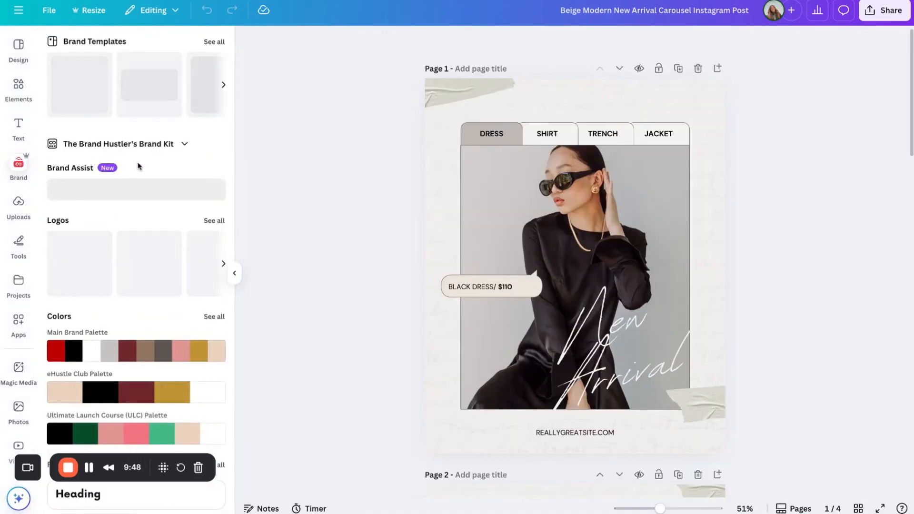
{"action": "left_click", "coordinate": [176, 148]}
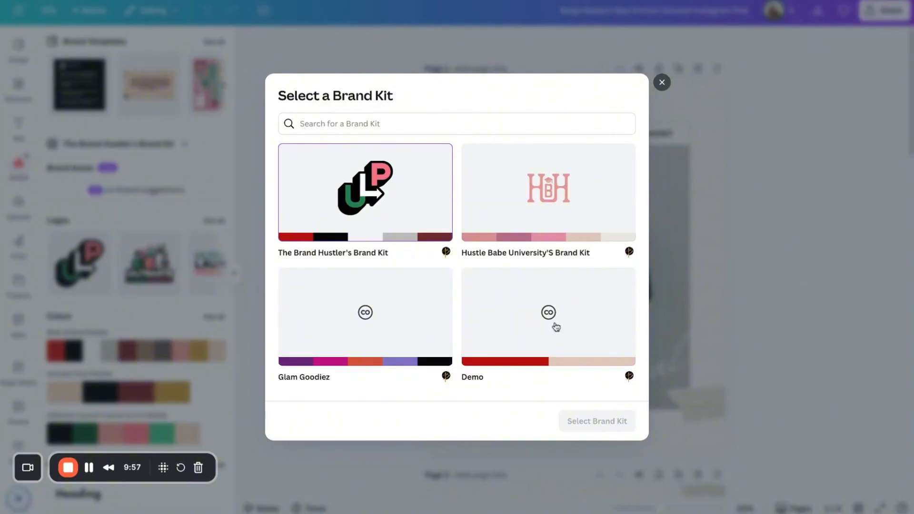
{"action": "left_click", "coordinate": [574, 211]}
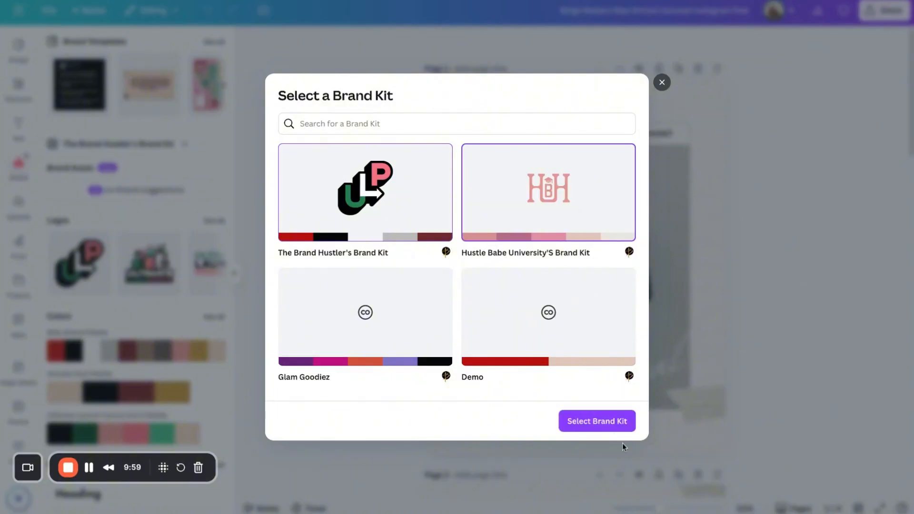
{"action": "left_click", "coordinate": [612, 424]}
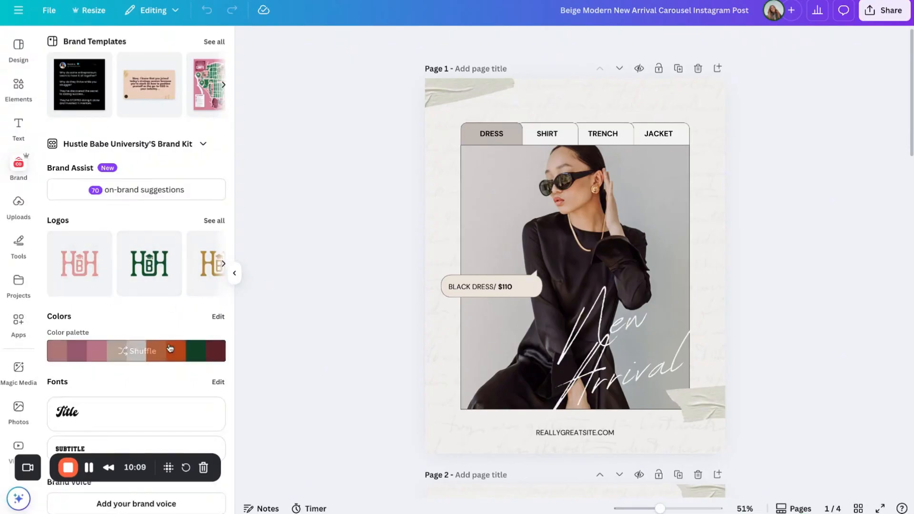
Shuffle the kit's color palette onto page 1 for a mauve-pink background with a green DRESS tab, and apply that style to all pages.
{"action": "scroll", "coordinate": [162, 342], "scroll_direction": "down", "scroll_amount": 4}
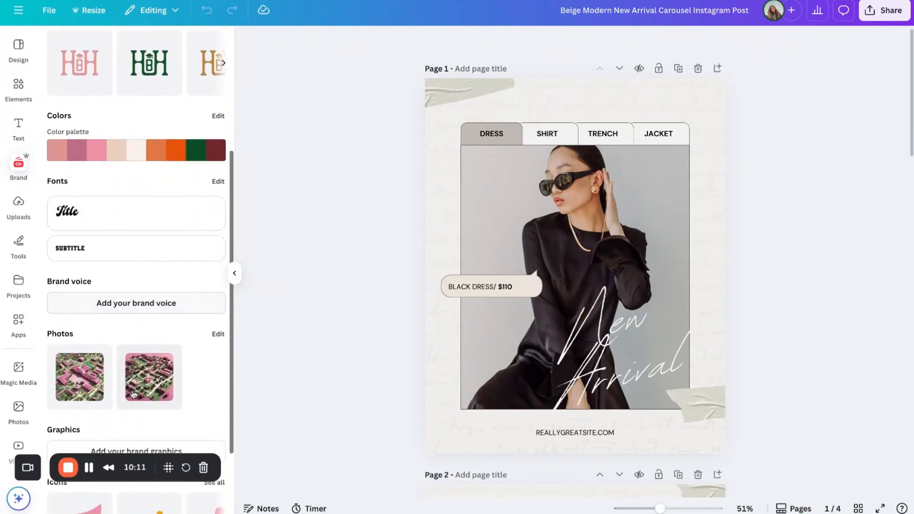
{"action": "scroll", "coordinate": [143, 371], "scroll_direction": "down", "scroll_amount": 2}
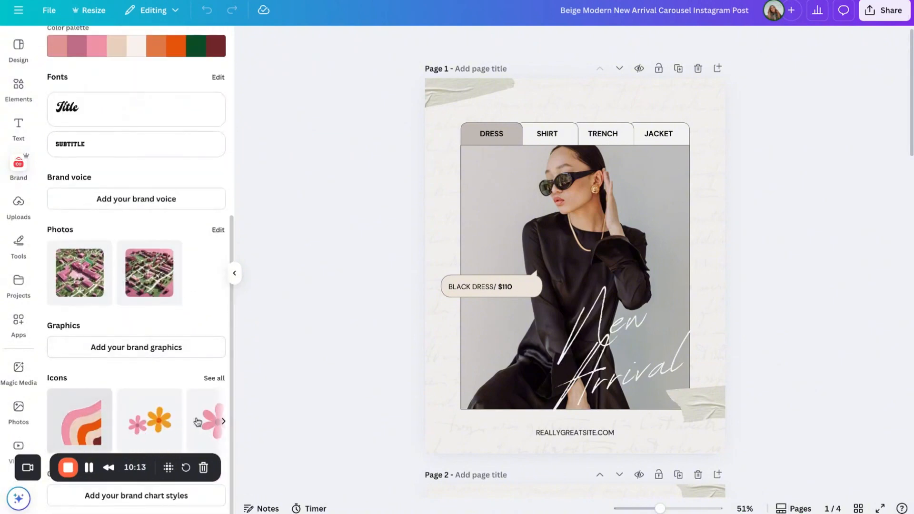
{"action": "scroll", "coordinate": [147, 377], "scroll_direction": "up", "scroll_amount": 5}
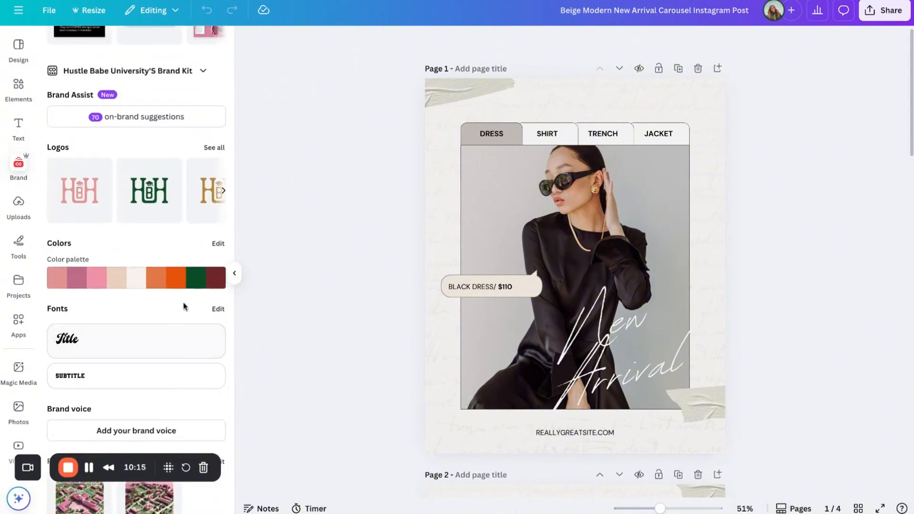
{"action": "left_click", "coordinate": [451, 115]}
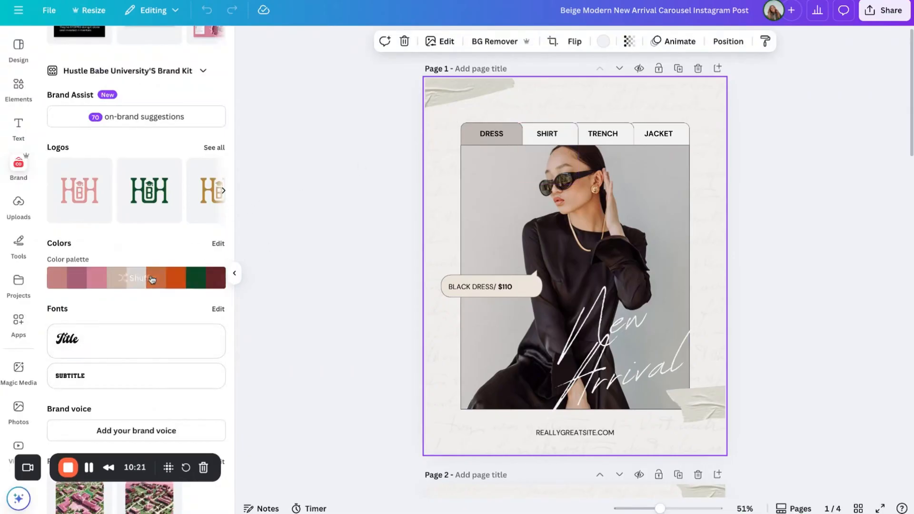
{"action": "left_click", "coordinate": [107, 283]}
{"action": "left_click", "coordinate": [128, 280]}
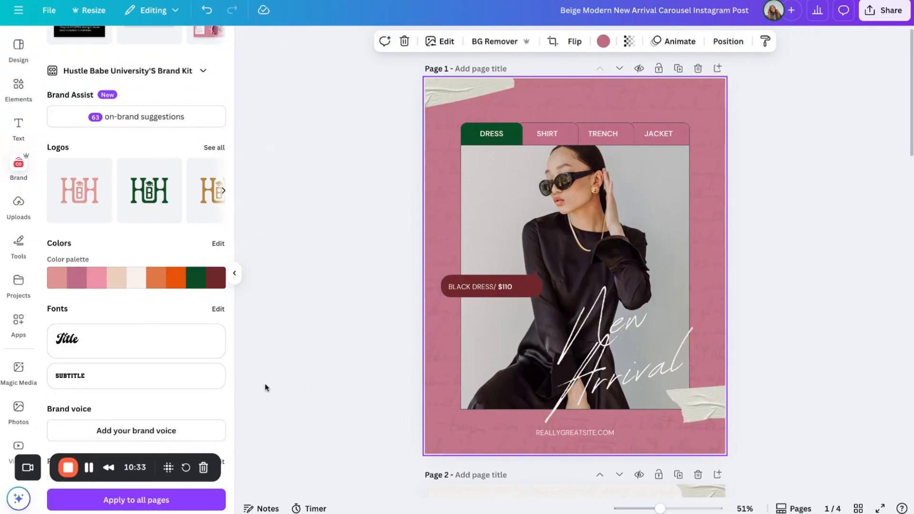
{"action": "left_click", "coordinate": [143, 500]}
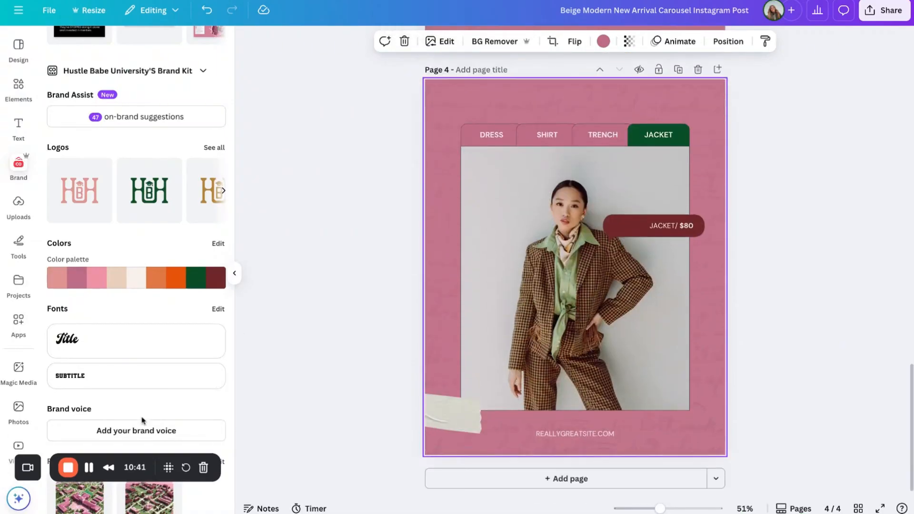
Shuffle the palette again and apply the salmon-pink background style to all pages.
{"action": "left_click", "coordinate": [137, 284]}
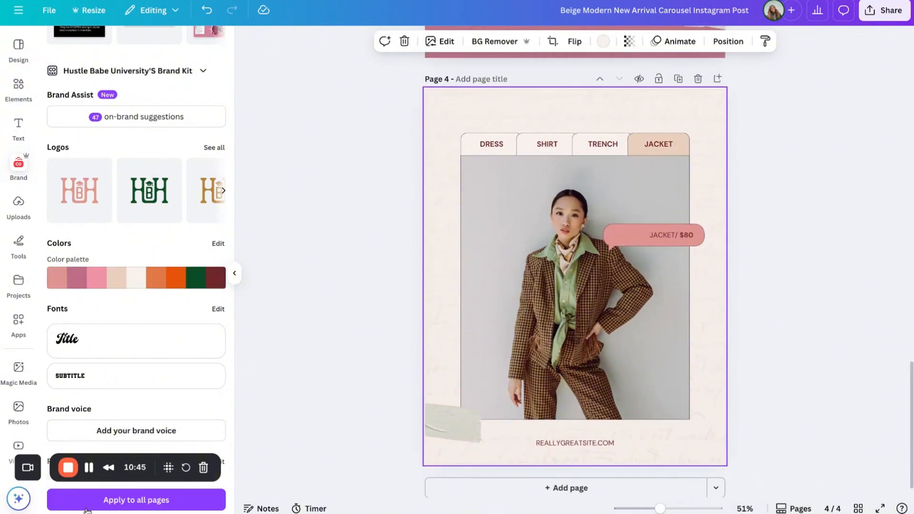
{"action": "left_click", "coordinate": [104, 500]}
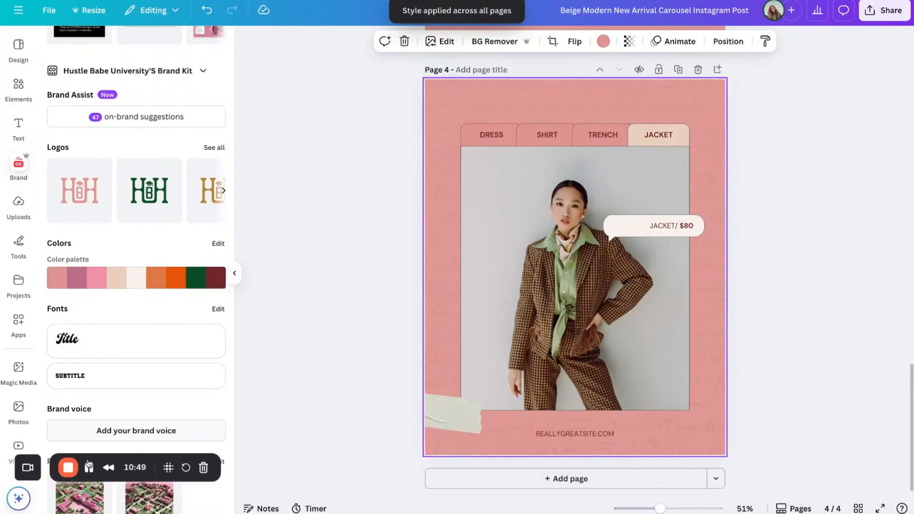
Shuffle the palette on page 4 only, until it has a cream background, beige JACKET tab and pink price label.
{"action": "left_click", "coordinate": [137, 277]}
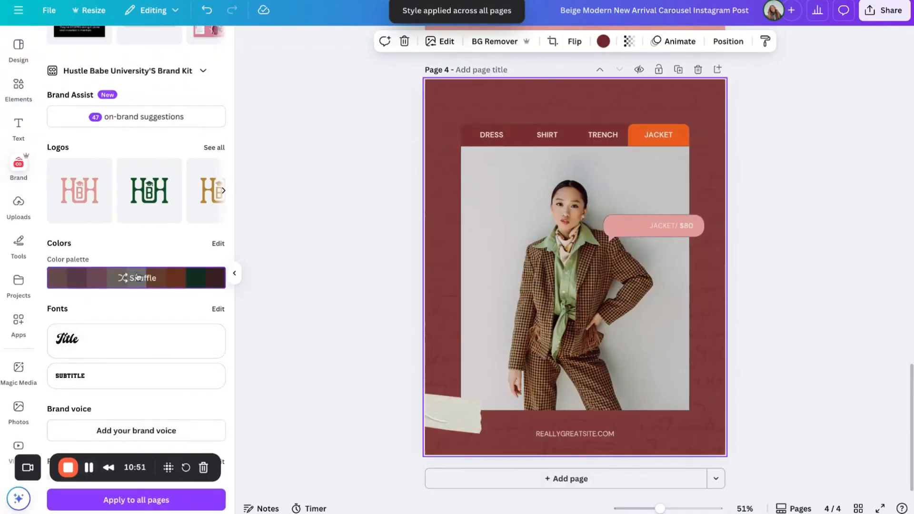
{"action": "left_click", "coordinate": [137, 277]}
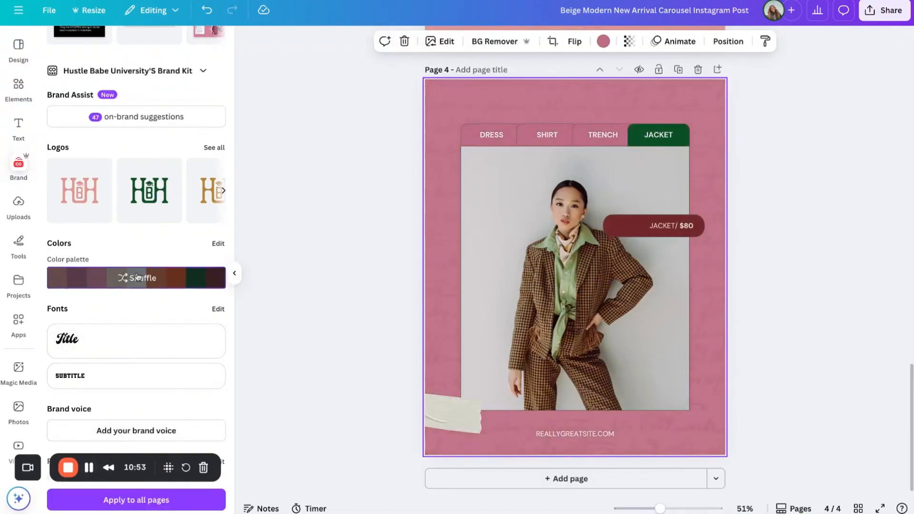
{"action": "left_click", "coordinate": [138, 277]}
Examine the recolored carousel across all four pages and return to page 1.
{"action": "scroll", "coordinate": [491, 198], "scroll_direction": "up", "scroll_amount": 3}
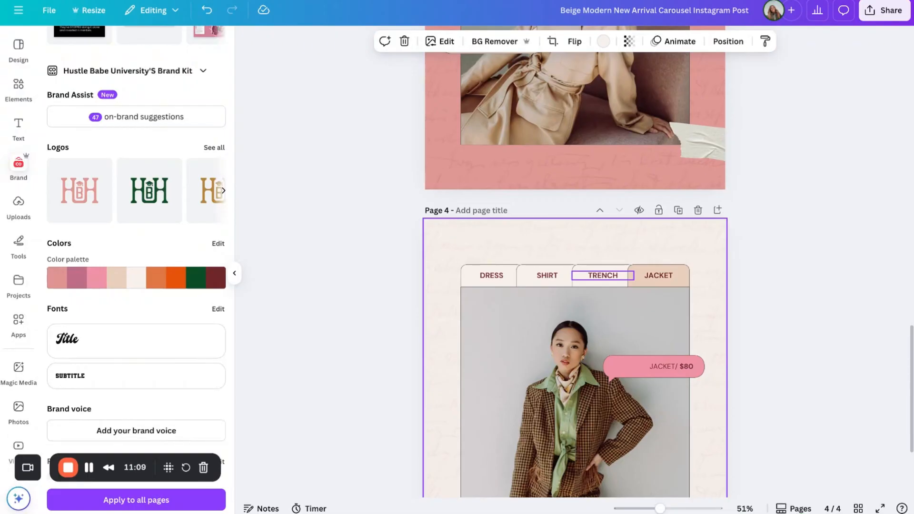
{"action": "scroll", "coordinate": [773, 207], "scroll_direction": "up", "scroll_amount": 3}
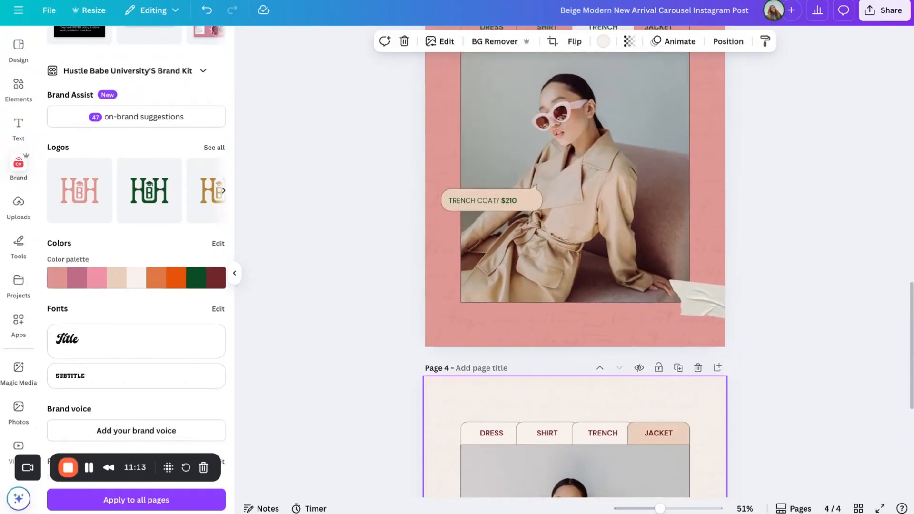
{"action": "scroll", "coordinate": [574, 275], "scroll_direction": "up", "scroll_amount": 15}
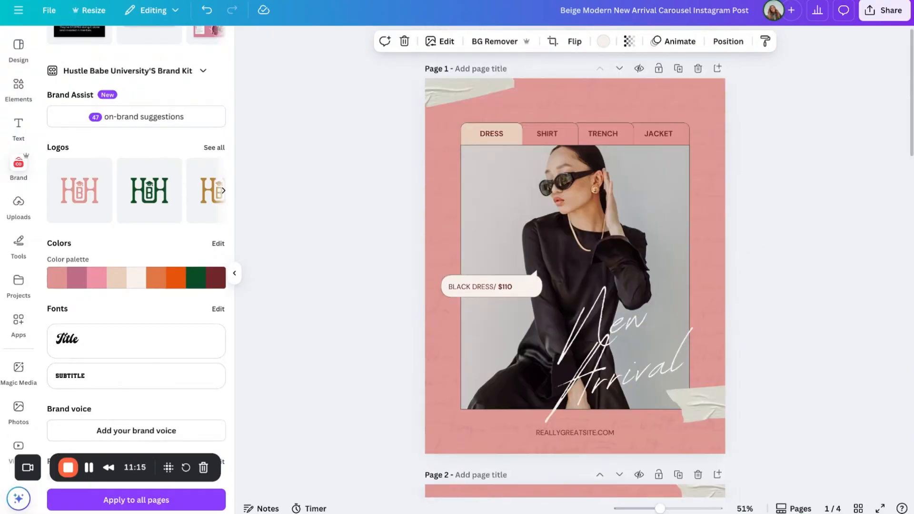
{"action": "scroll", "coordinate": [574, 275], "scroll_direction": "down", "scroll_amount": 7}
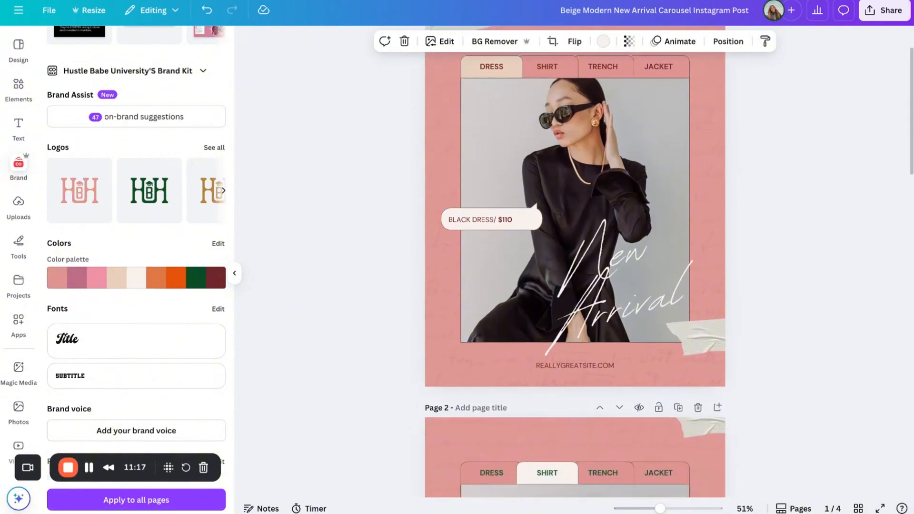
{"action": "scroll", "coordinate": [575, 275], "scroll_direction": "up", "scroll_amount": 8}
{"action": "scroll", "coordinate": [575, 274], "scroll_direction": "down", "scroll_amount": 20}
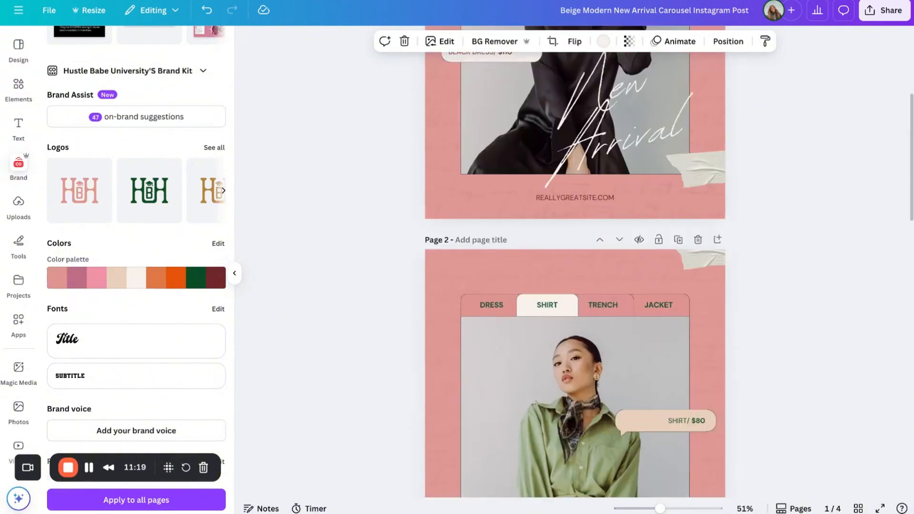
{"action": "scroll", "coordinate": [575, 275], "scroll_direction": "up", "scroll_amount": 14}
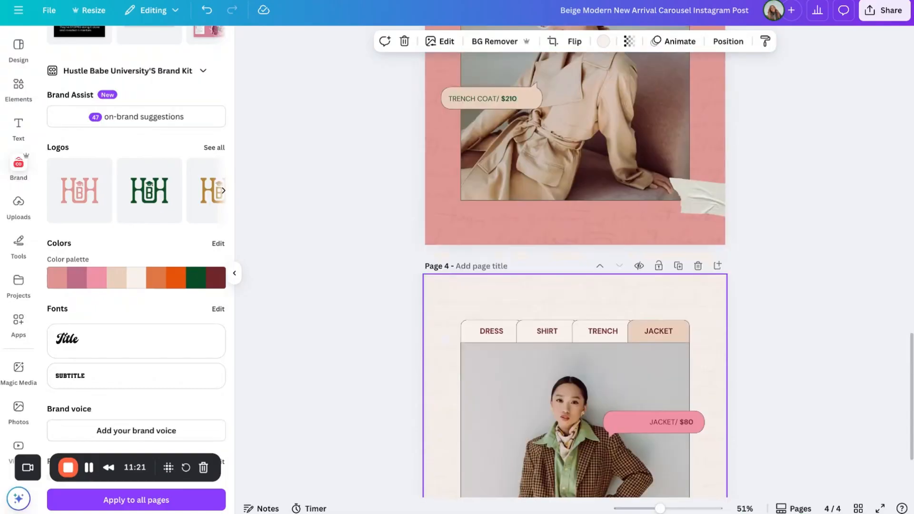
{"action": "scroll", "coordinate": [575, 274], "scroll_direction": "up", "scroll_amount": 1}
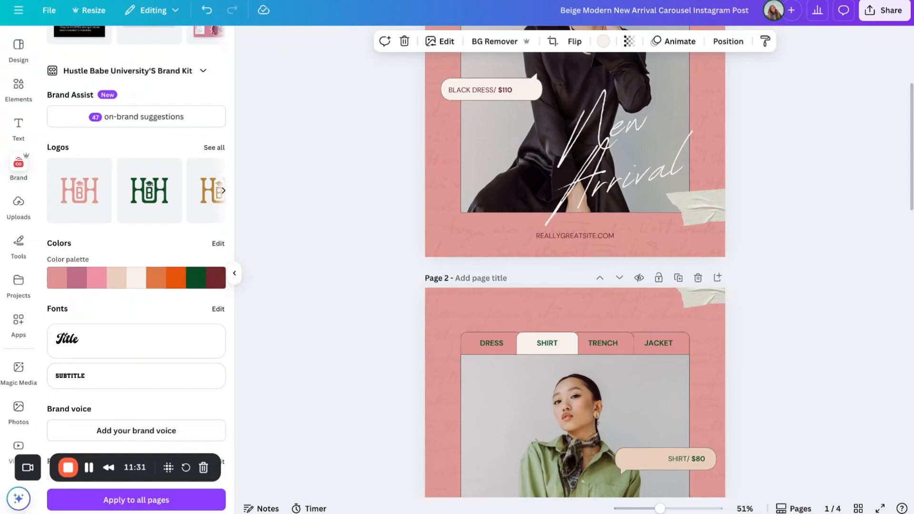
{"action": "scroll", "coordinate": [643, 184], "scroll_direction": "up", "scroll_amount": 5}
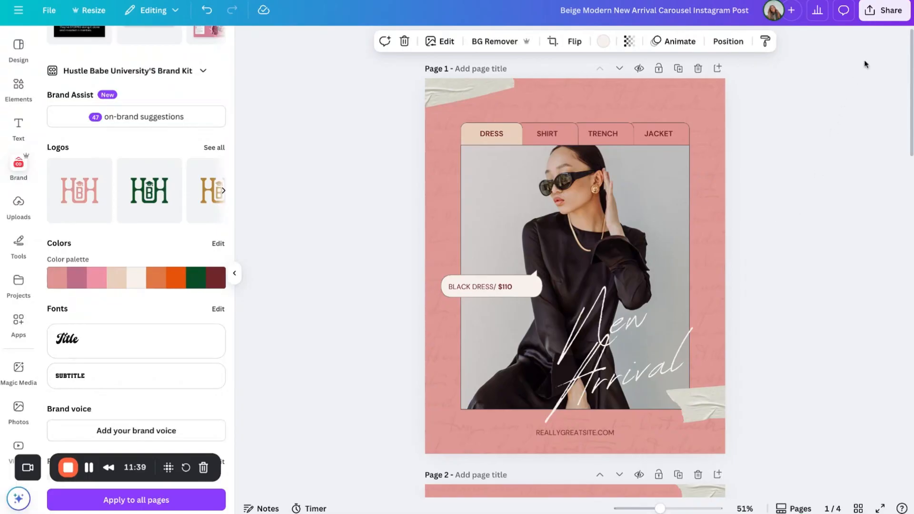
Publish the recolored carousel design as a Brand Template shared with the team.
{"action": "left_click", "coordinate": [875, 15]}
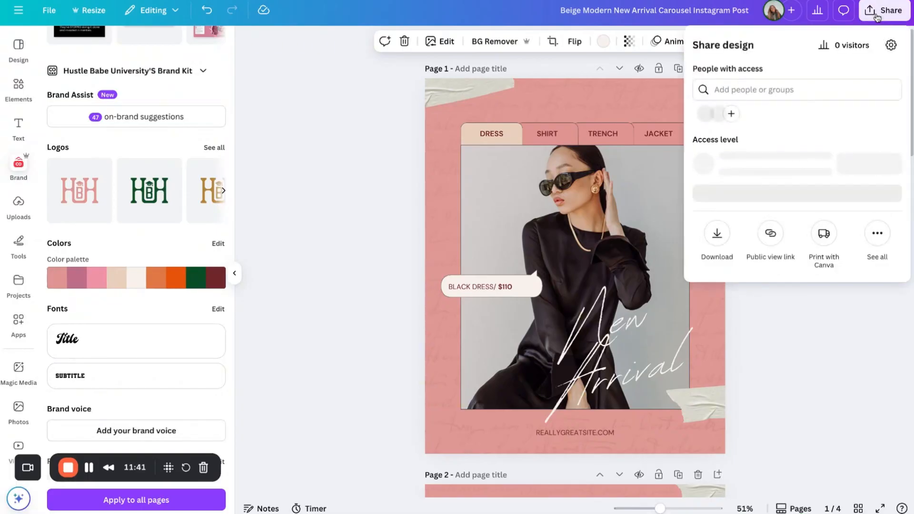
{"action": "left_click", "coordinate": [877, 237]}
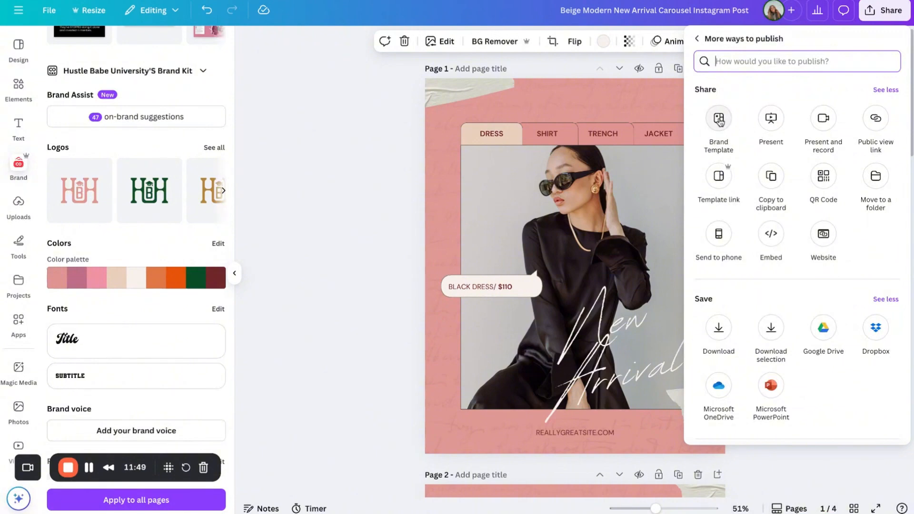
{"action": "left_click", "coordinate": [719, 120]}
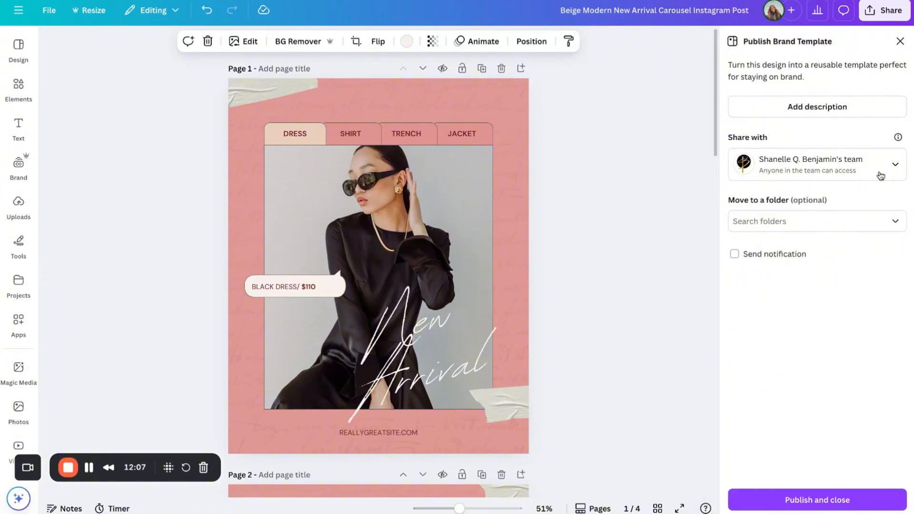
{"action": "left_click", "coordinate": [794, 498]}
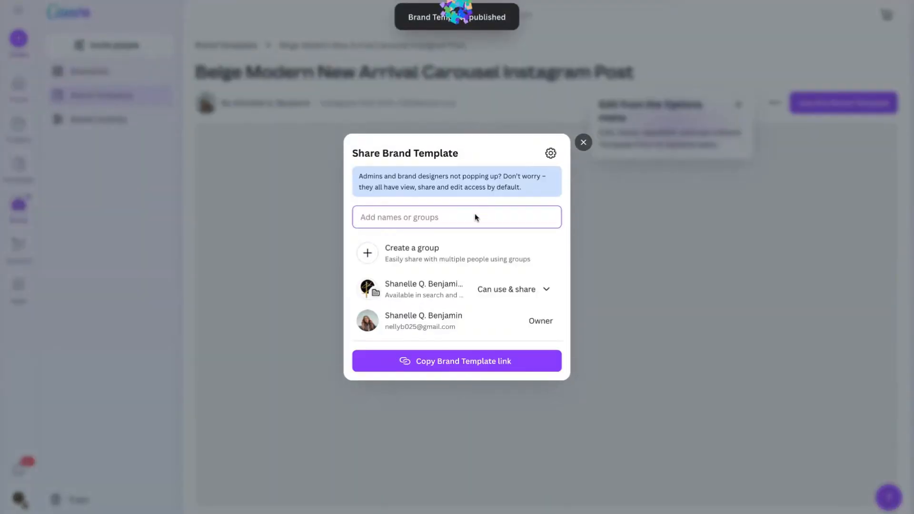
Set the team's access to the Brand Template to Not shared and copy the Brand Template link.
{"action": "left_click", "coordinate": [547, 296]}
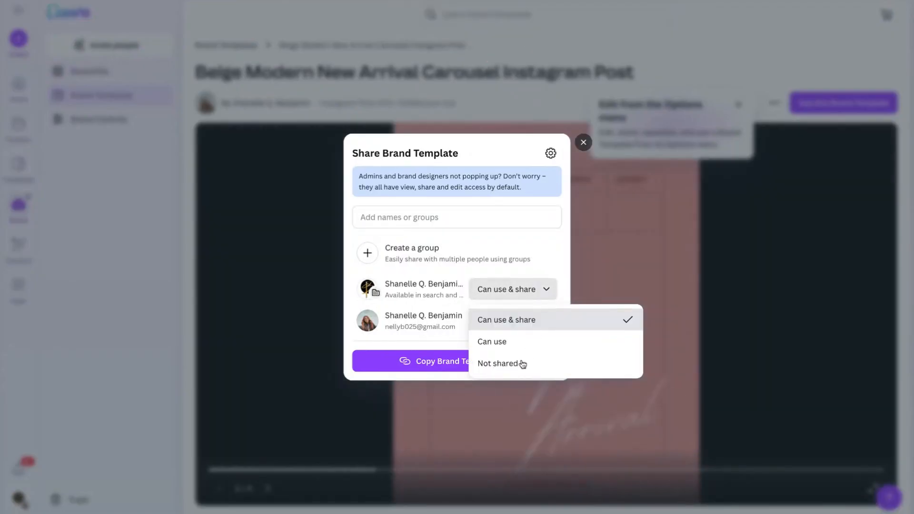
{"action": "left_click", "coordinate": [520, 364]}
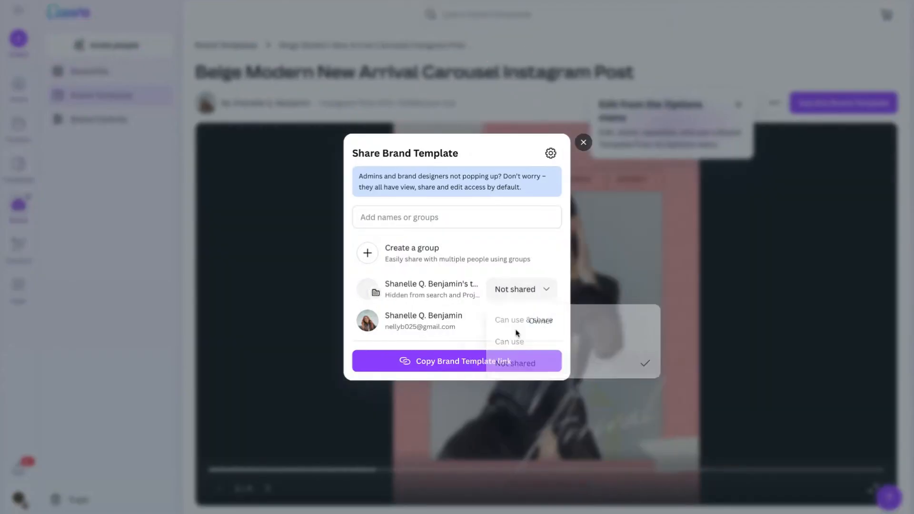
{"action": "left_click", "coordinate": [469, 363]}
{"action": "left_click", "coordinate": [583, 142]}
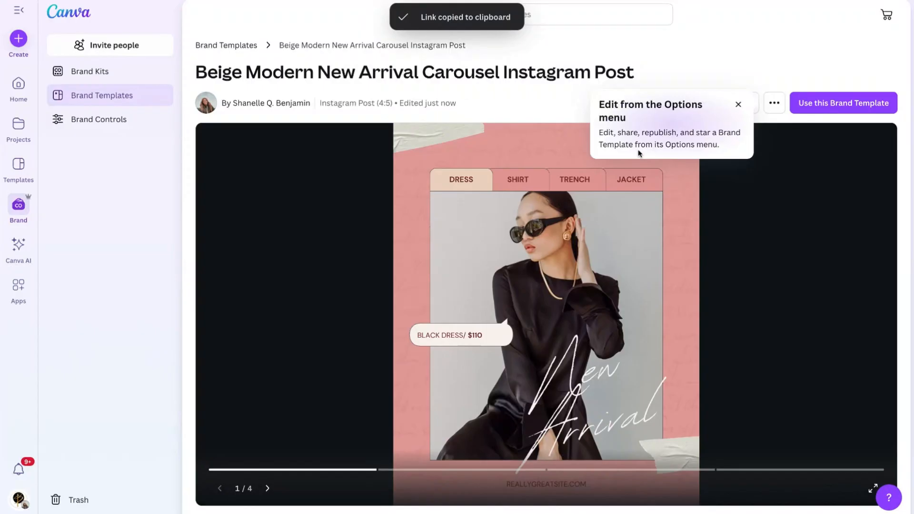
Look over the Brand Kits overview and the list of saved Brand Templates.
{"action": "left_click", "coordinate": [95, 71]}
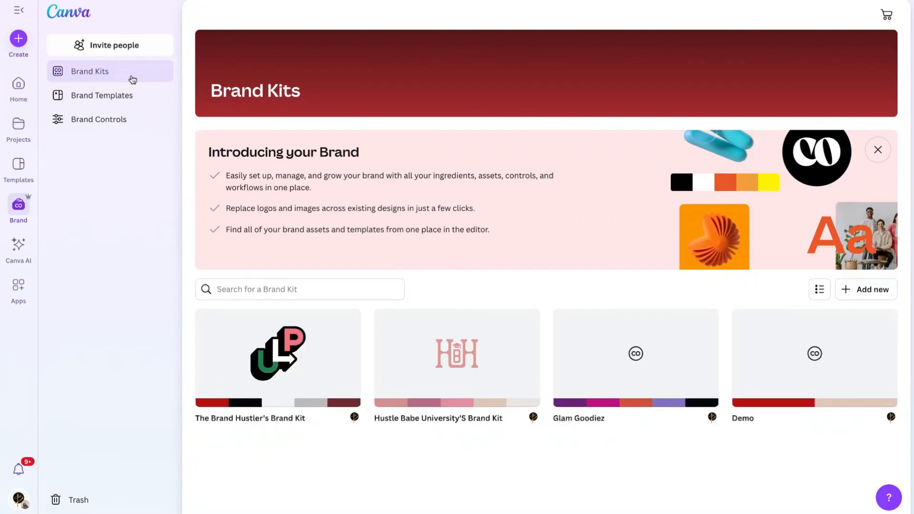
{"action": "left_click", "coordinate": [129, 96]}
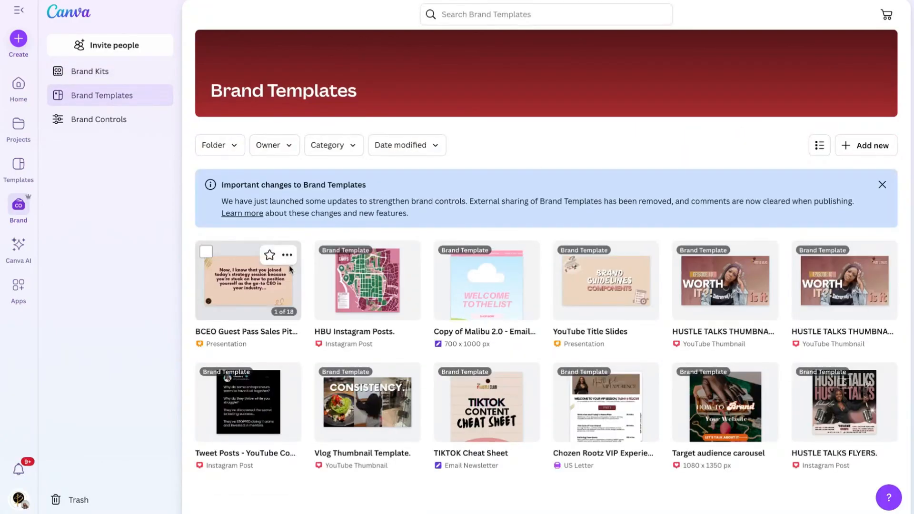
{"action": "scroll", "coordinate": [413, 347], "scroll_direction": "down", "scroll_amount": 1}
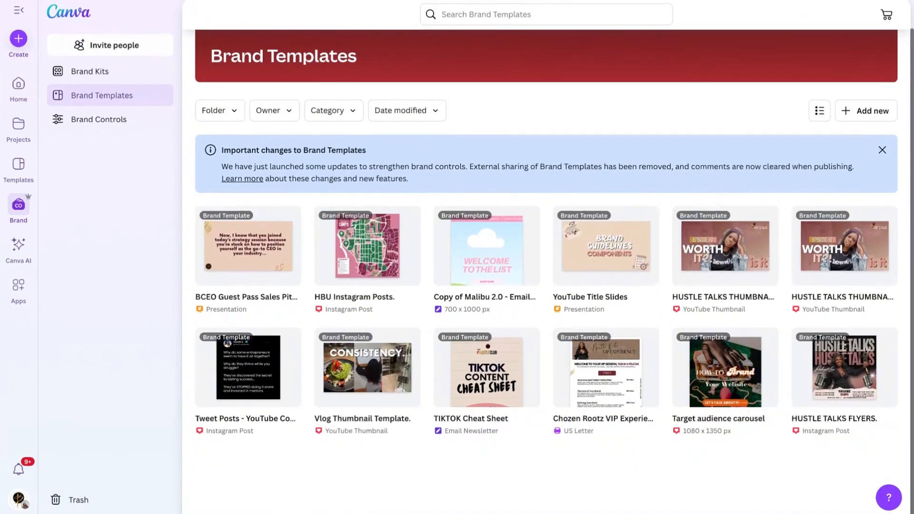
{"action": "scroll", "coordinate": [414, 365], "scroll_direction": "up", "scroll_amount": 1}
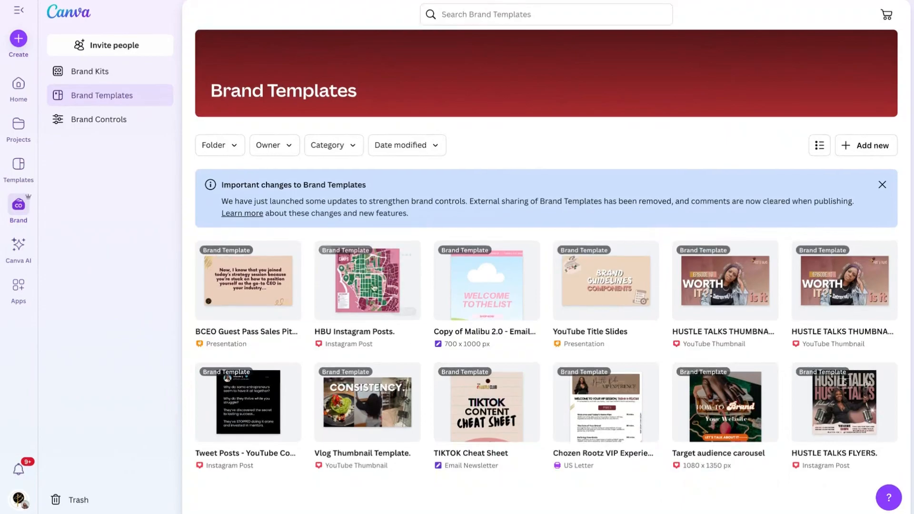
Open the HBU Instagram Posts Brand Template and page through its designs up to page 22.
{"action": "left_click", "coordinate": [361, 305]}
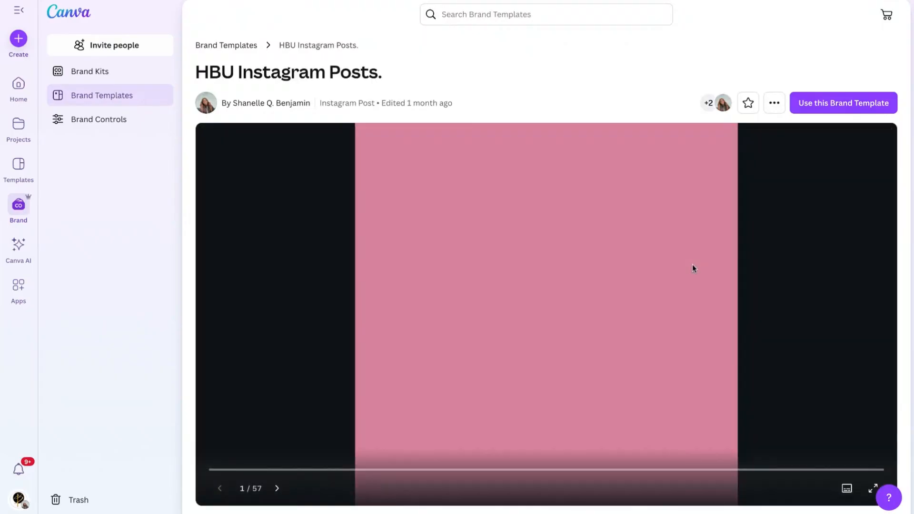
{"action": "double_click", "coordinate": [277, 489]}
{"action": "left_click", "coordinate": [280, 491]}
{"action": "left_click", "coordinate": [280, 492]}
{"action": "left_click", "coordinate": [280, 492]}
{"action": "left_click", "coordinate": [281, 492]}
{"action": "left_click", "coordinate": [281, 492]}
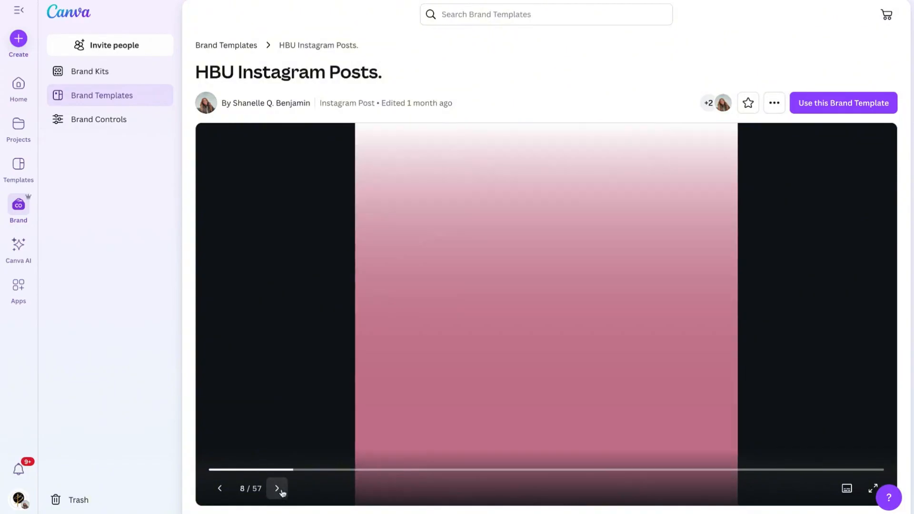
{"action": "left_click", "coordinate": [281, 493]}
{"action": "double_click", "coordinate": [282, 493]}
{"action": "double_click", "coordinate": [282, 493]}
{"action": "double_click", "coordinate": [283, 493]}
{"action": "double_click", "coordinate": [283, 493]}
{"action": "left_click", "coordinate": [283, 493]}
{"action": "double_click", "coordinate": [283, 493]}
{"action": "left_click", "coordinate": [283, 492]}
{"action": "left_click", "coordinate": [283, 493]}
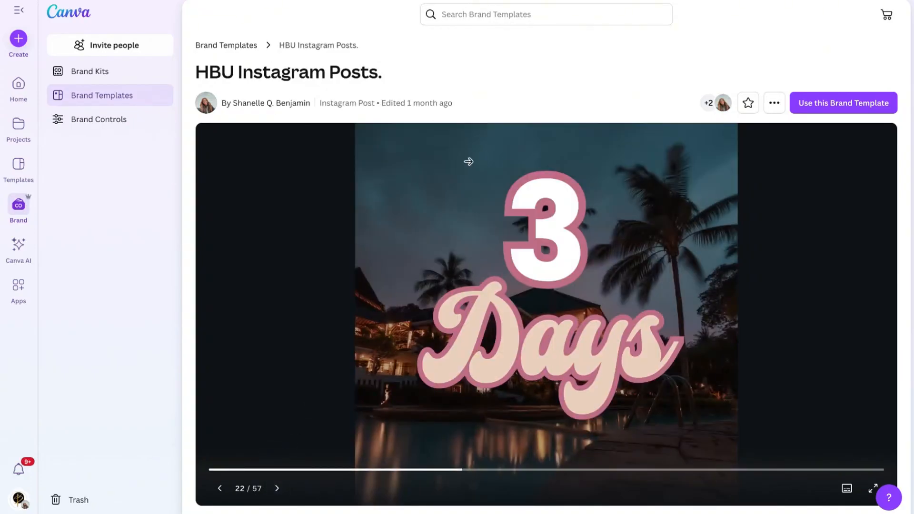
Open Brand Controls and review the restrictions and the tools and assists options.
{"action": "left_click", "coordinate": [135, 123]}
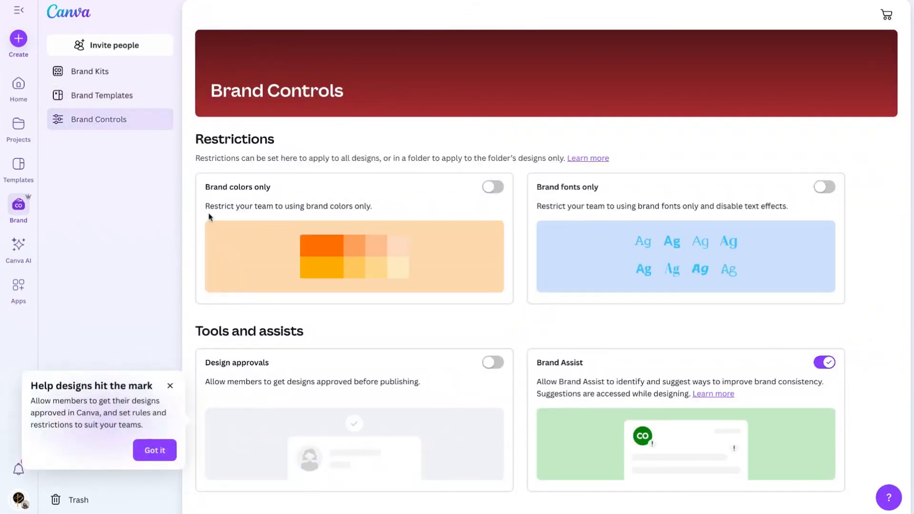
{"action": "scroll", "coordinate": [276, 231], "scroll_direction": "down", "scroll_amount": 1}
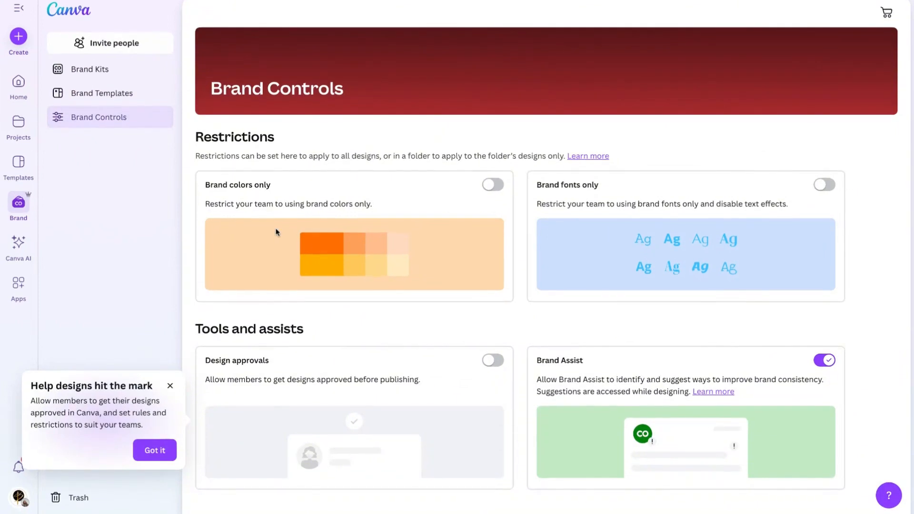
{"action": "scroll", "coordinate": [391, 73], "scroll_direction": "down", "scroll_amount": 1}
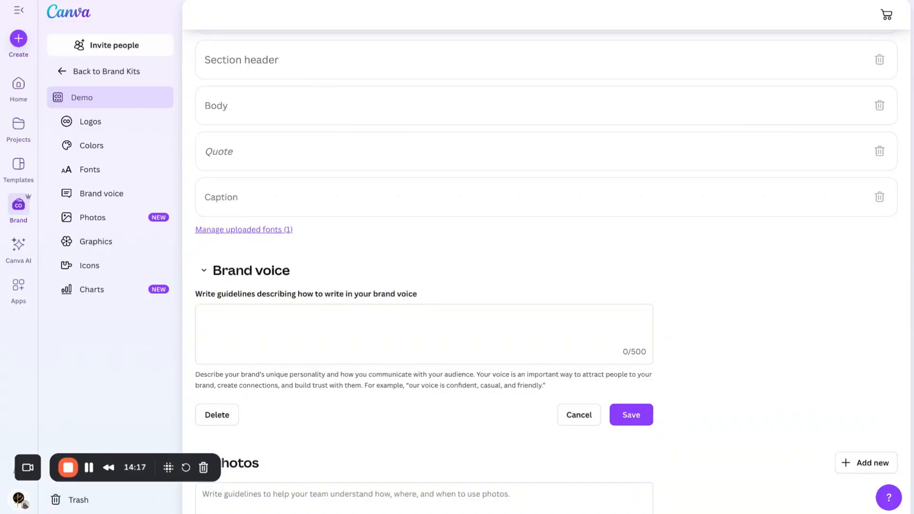
Switch to the logo template search and browse the available logo designs down to the COCOA logo.
{"action": "left_click", "coordinate": [325, 1]}
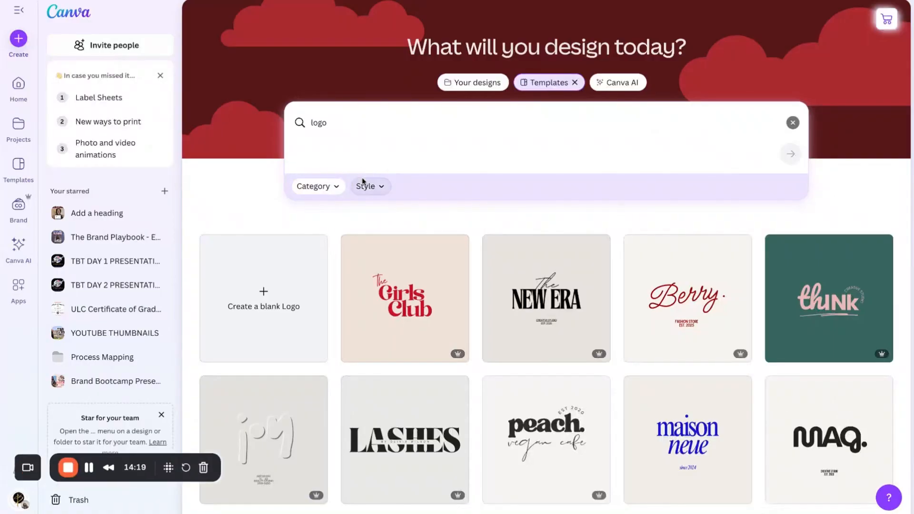
{"action": "scroll", "coordinate": [345, 336], "scroll_direction": "down", "scroll_amount": 1}
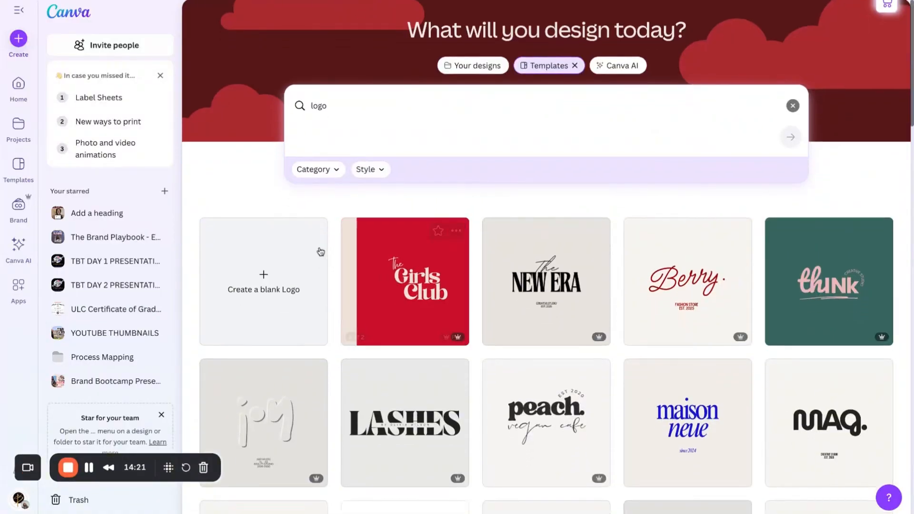
{"action": "scroll", "coordinate": [714, 228], "scroll_direction": "down", "scroll_amount": 10}
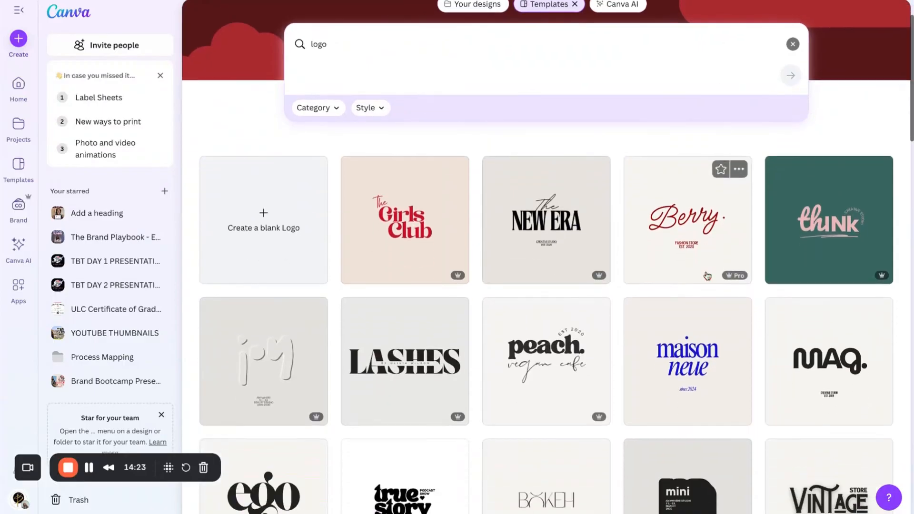
{"action": "scroll", "coordinate": [707, 276], "scroll_direction": "down", "scroll_amount": 5}
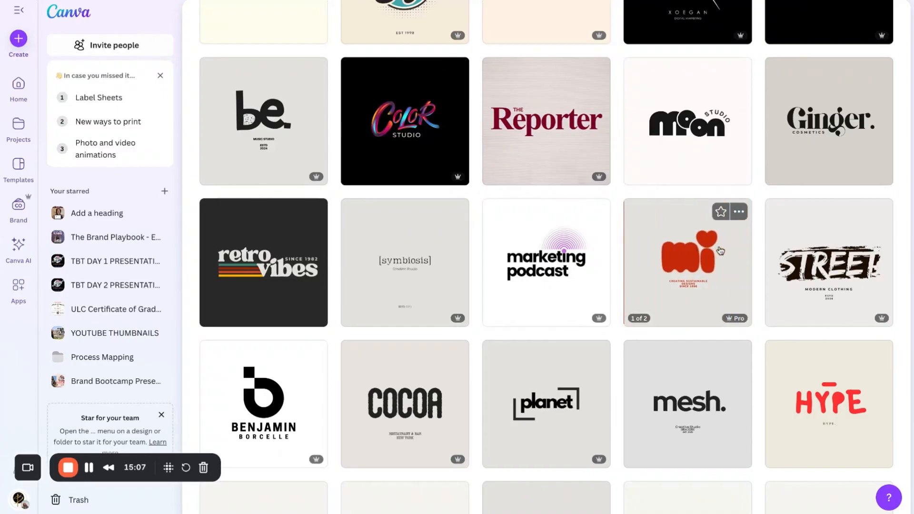
{"action": "scroll", "coordinate": [702, 365], "scroll_direction": "down", "scroll_amount": 2}
{"action": "scroll", "coordinate": [702, 365], "scroll_direction": "down", "scroll_amount": 3}
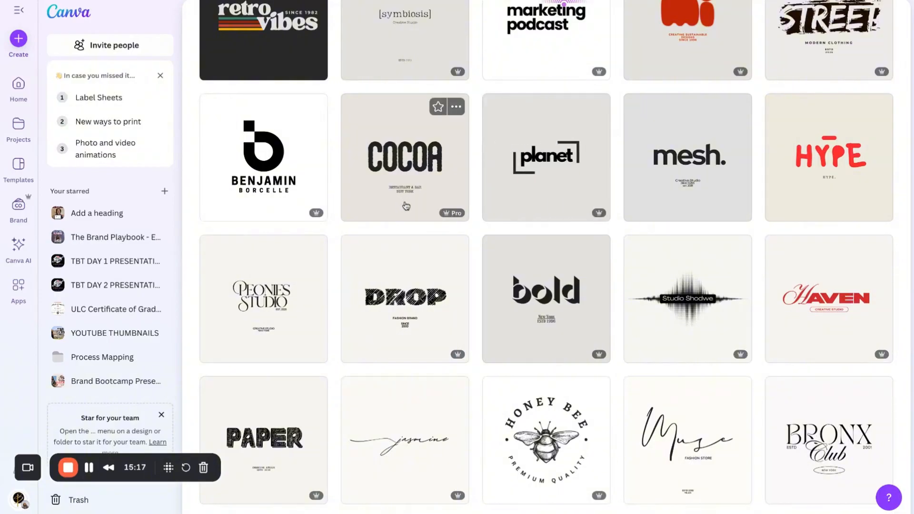
{"action": "scroll", "coordinate": [406, 206], "scroll_direction": "up", "scroll_amount": 4}
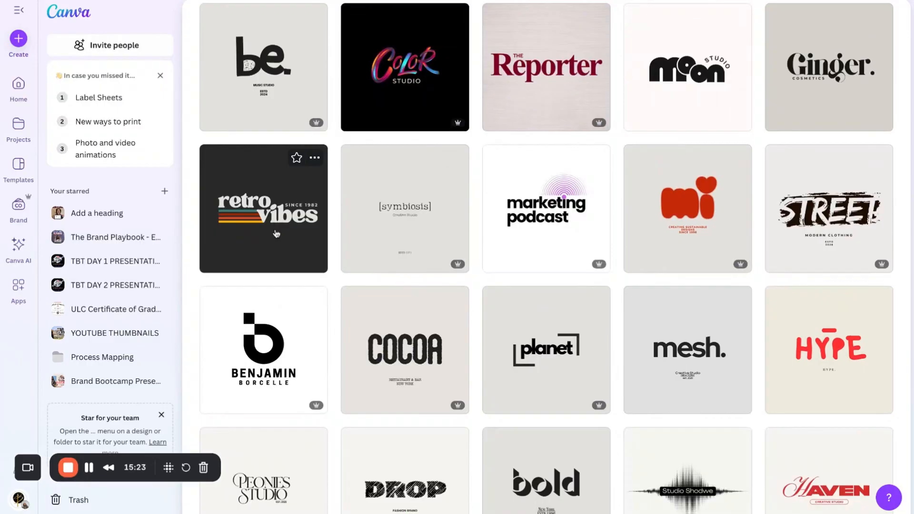
{"action": "scroll", "coordinate": [390, 222], "scroll_direction": "down", "scroll_amount": 3}
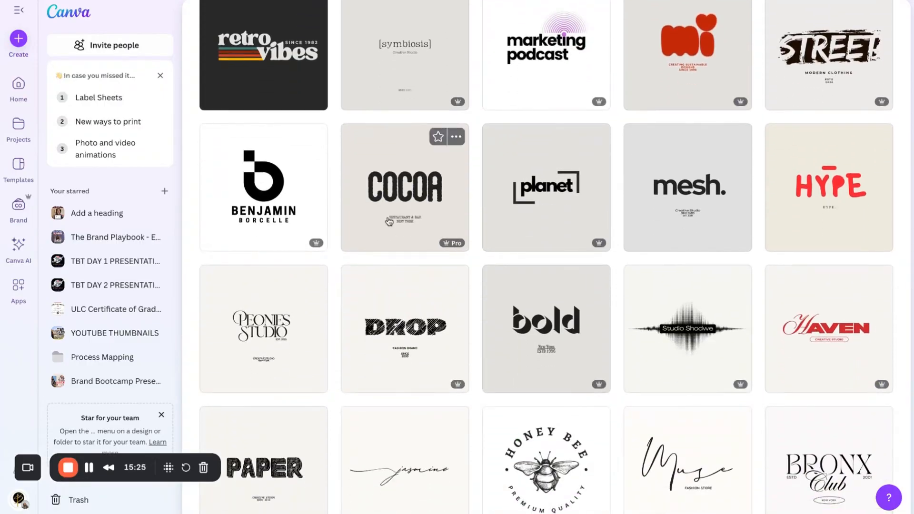
Examine the COCOA restaurant bar logo template's details and its additional options, and close the preview.
{"action": "left_click", "coordinate": [370, 202]}
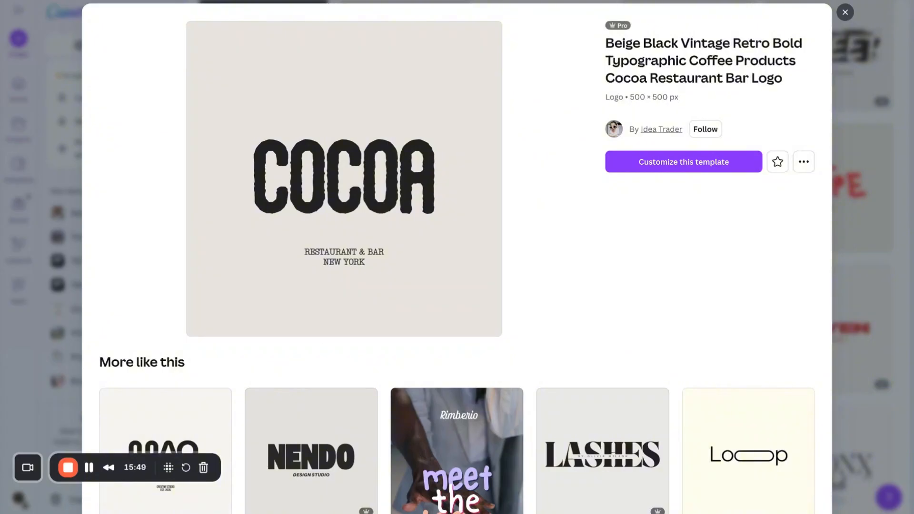
{"action": "left_click", "coordinate": [812, 162]}
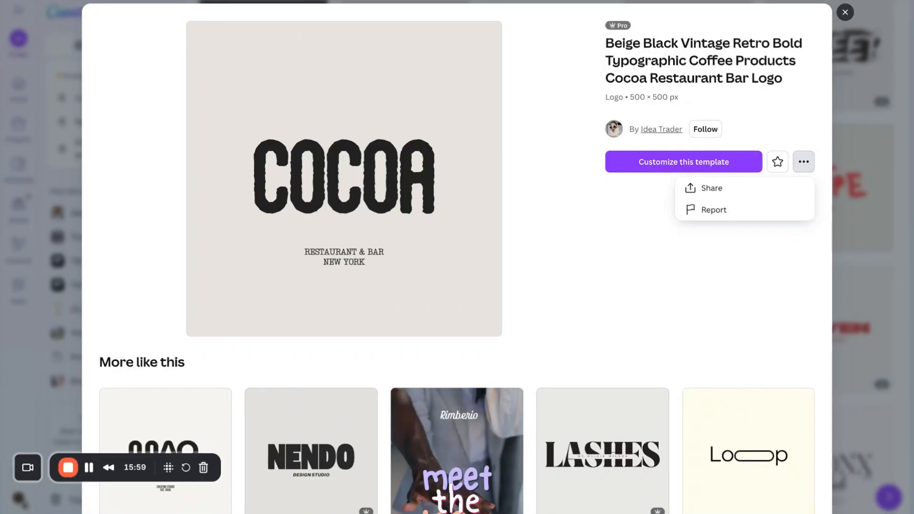
{"action": "left_click", "coordinate": [845, 12]}
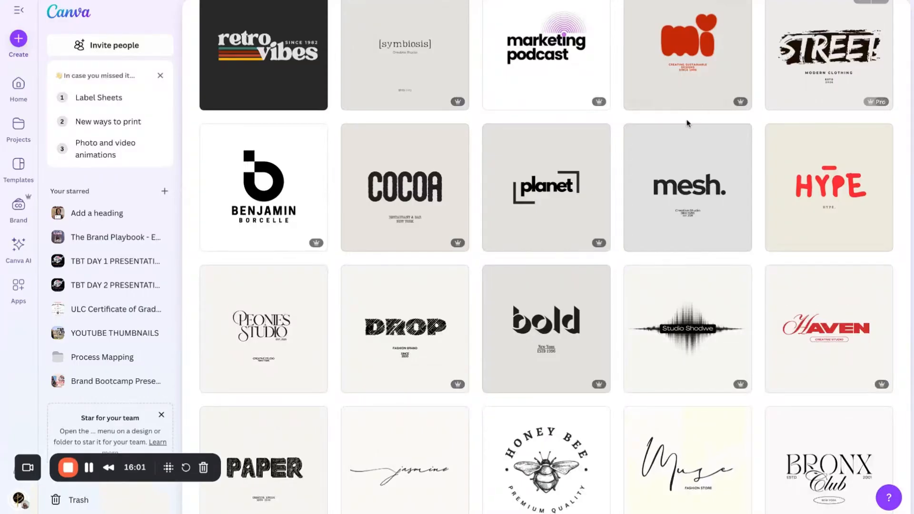
Compare the typography and styles of the logo templates throughout the search gallery.
{"action": "scroll", "coordinate": [620, 177], "scroll_direction": "up", "scroll_amount": 5}
{"action": "scroll", "coordinate": [620, 177], "scroll_direction": "up", "scroll_amount": 5}
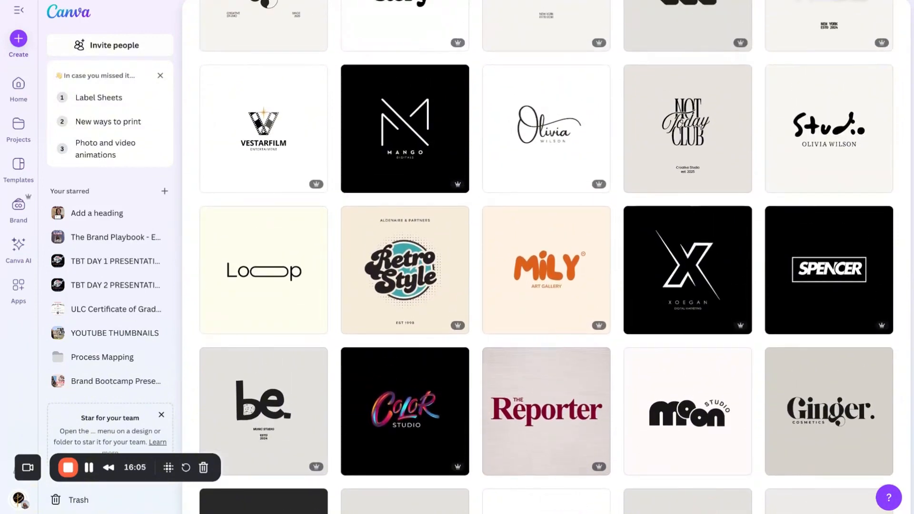
{"action": "scroll", "coordinate": [556, 258], "scroll_direction": "down", "scroll_amount": 1}
{"action": "scroll", "coordinate": [312, 350], "scroll_direction": "down", "scroll_amount": 3}
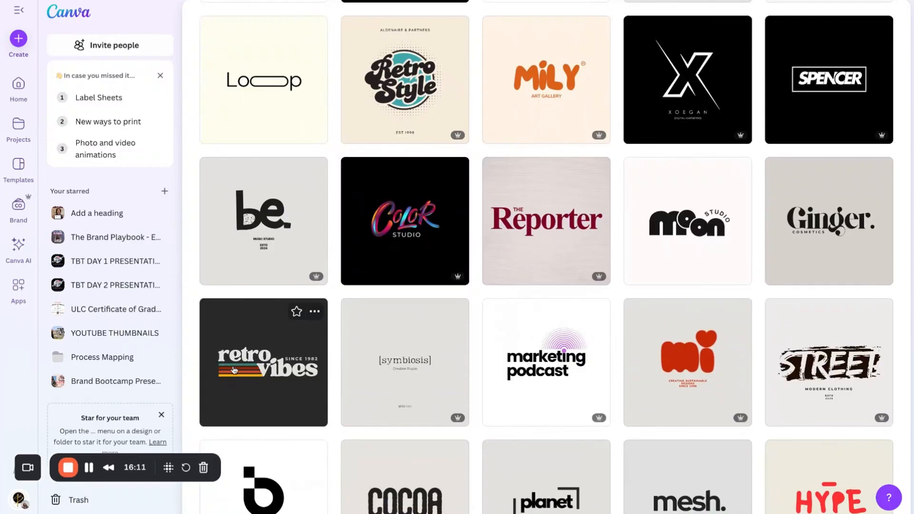
{"action": "scroll", "coordinate": [236, 365], "scroll_direction": "up", "scroll_amount": 1}
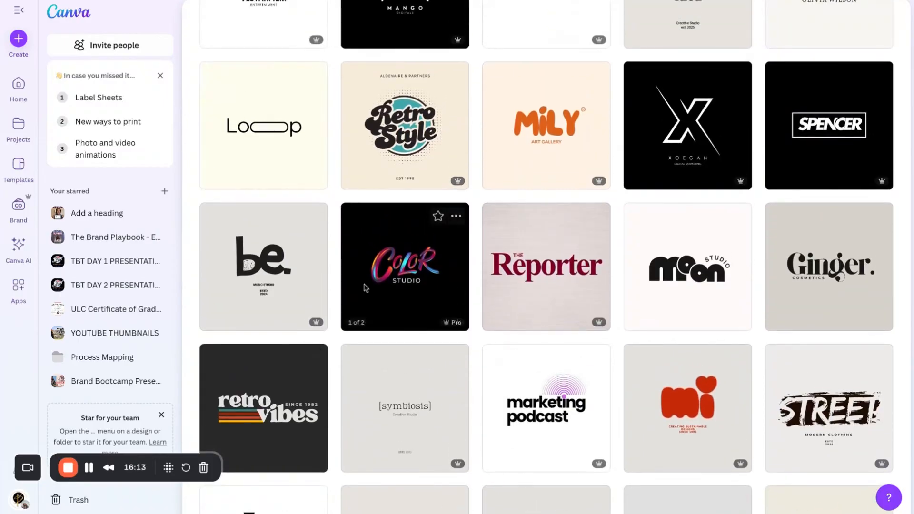
{"action": "scroll", "coordinate": [421, 251], "scroll_direction": "up", "scroll_amount": 3}
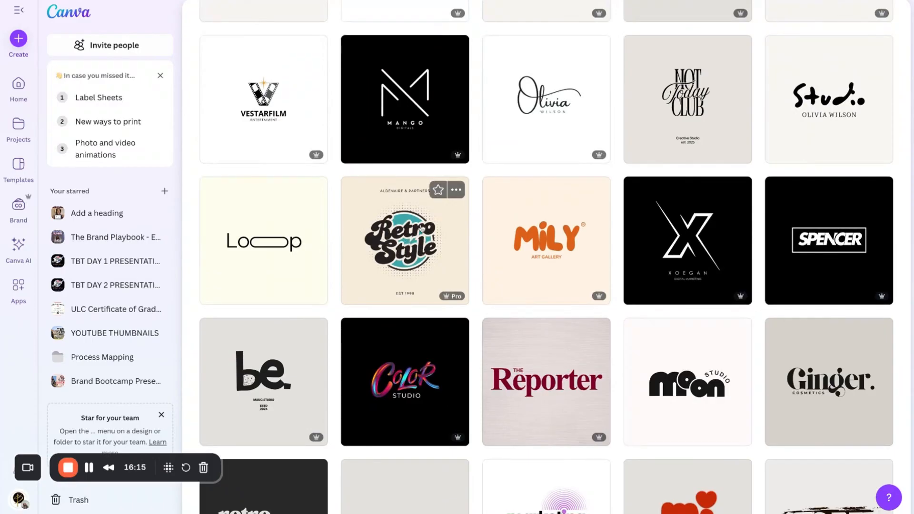
{"action": "scroll", "coordinate": [402, 240], "scroll_direction": "up", "scroll_amount": 1}
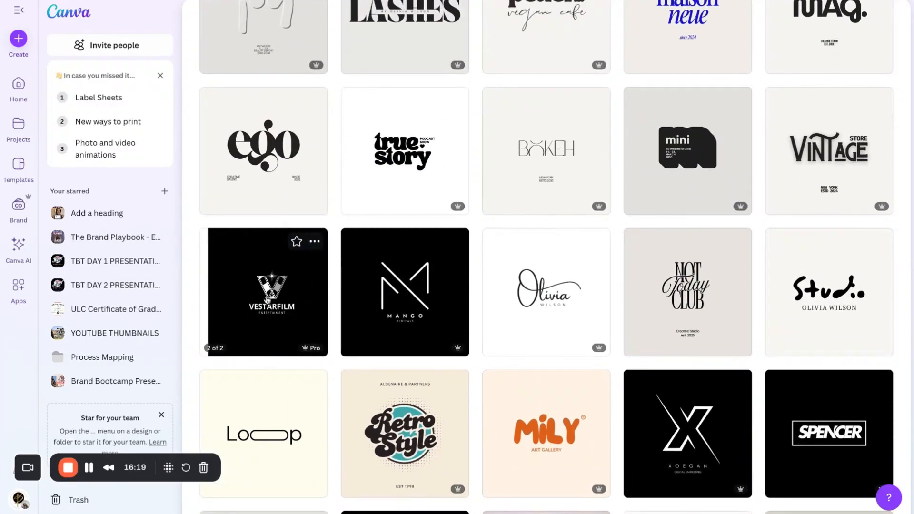
{"action": "scroll", "coordinate": [257, 305], "scroll_direction": "up", "scroll_amount": 2}
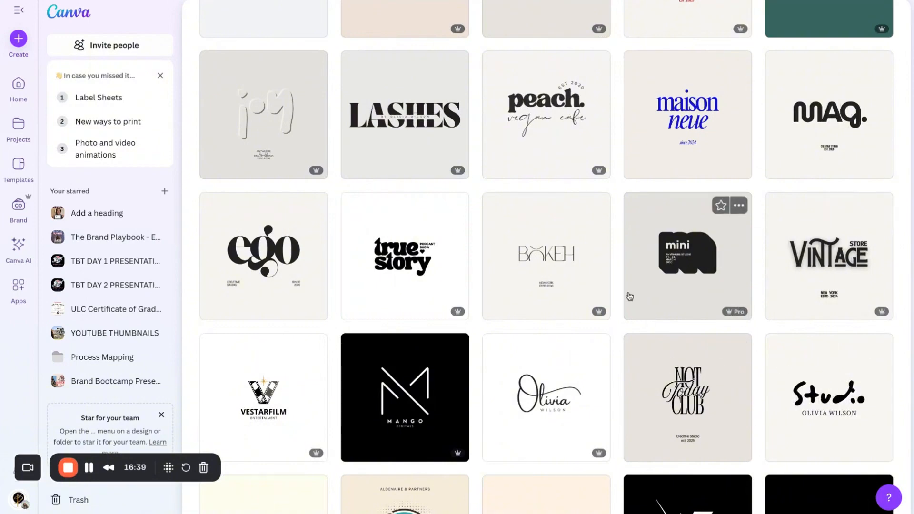
{"action": "scroll", "coordinate": [629, 296], "scroll_direction": "up", "scroll_amount": 3}
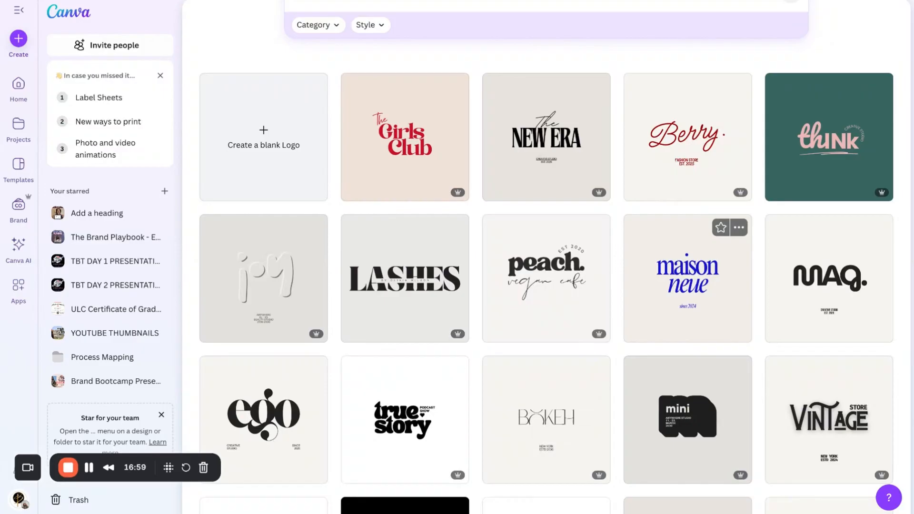
{"action": "scroll", "coordinate": [688, 309], "scroll_direction": "down", "scroll_amount": 2}
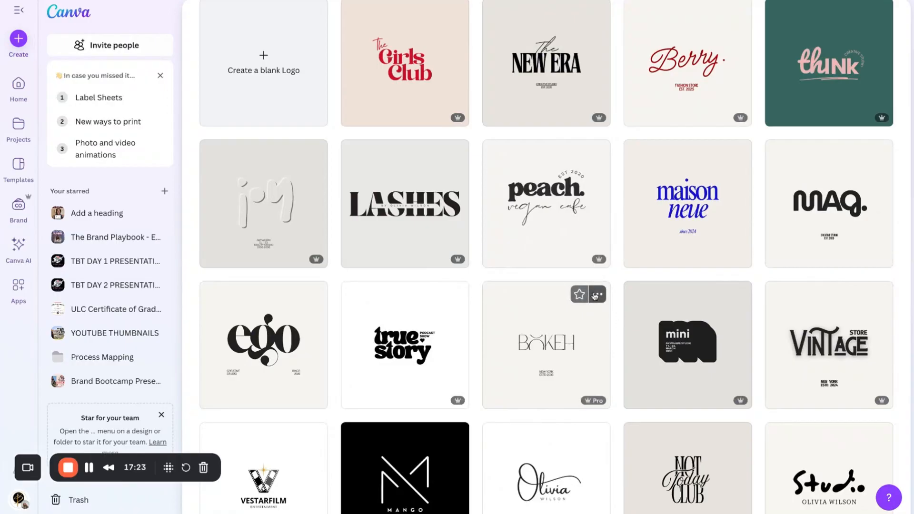
{"action": "scroll", "coordinate": [594, 296], "scroll_direction": "down", "scroll_amount": 7}
{"action": "scroll", "coordinate": [594, 295], "scroll_direction": "down", "scroll_amount": 16}
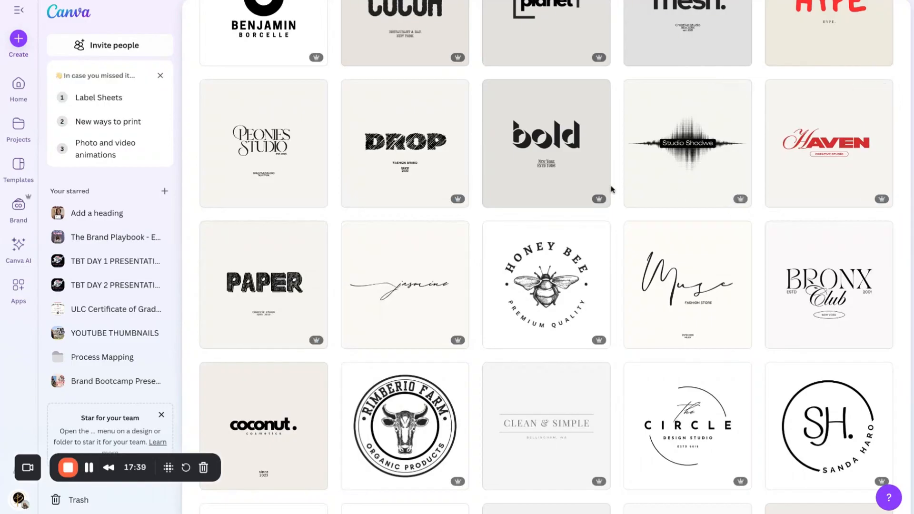
{"action": "scroll", "coordinate": [612, 189], "scroll_direction": "up", "scroll_amount": 1}
{"action": "scroll", "coordinate": [611, 188], "scroll_direction": "up", "scroll_amount": 5}
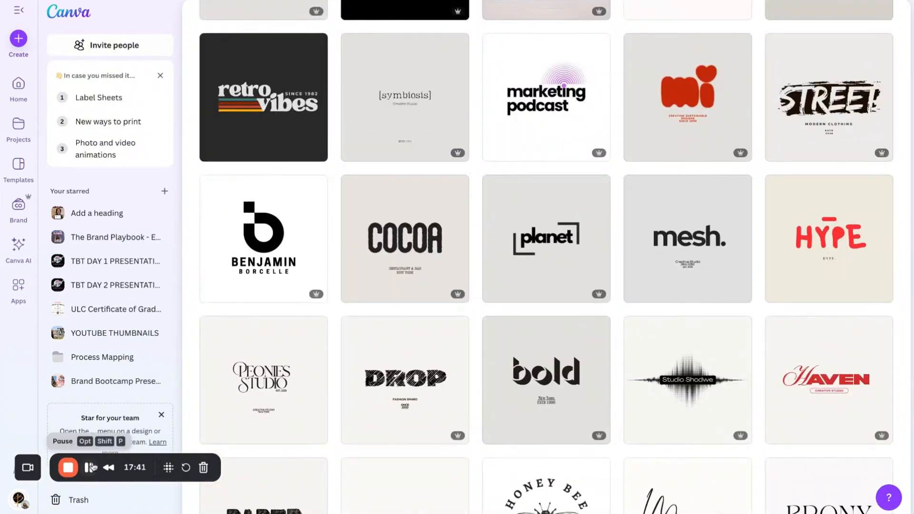
{"action": "left_click", "coordinate": [88, 468]}
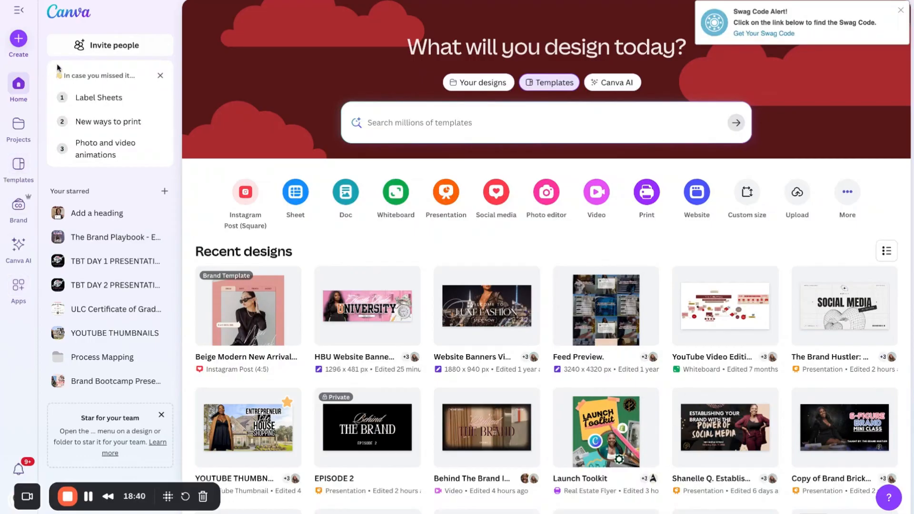
Open the Content Planner from the apps collection and dismiss the Swag Code Alert notification.
{"action": "left_click", "coordinate": [19, 288]}
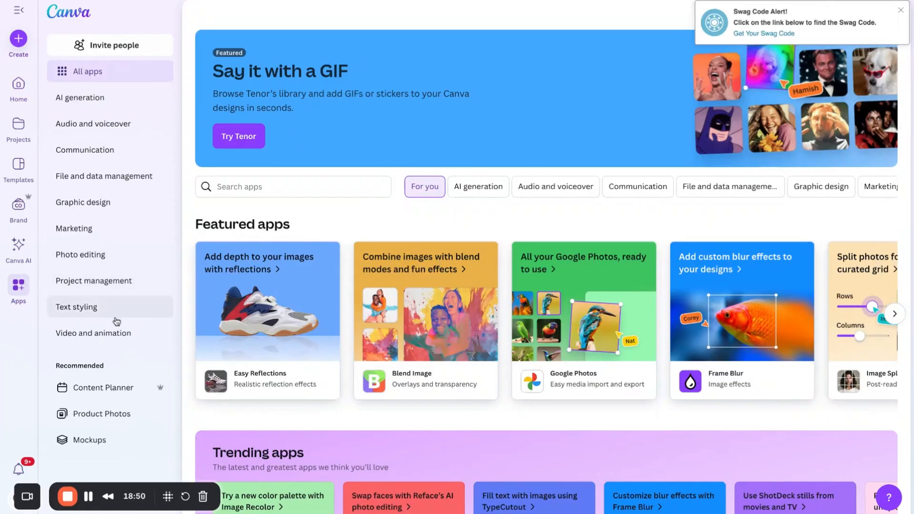
{"action": "left_click", "coordinate": [900, 10]}
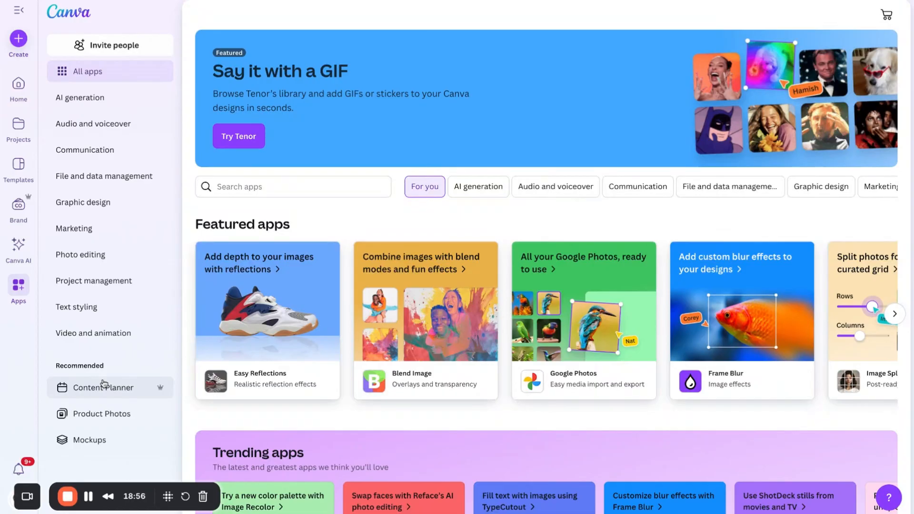
{"action": "left_click", "coordinate": [110, 394]}
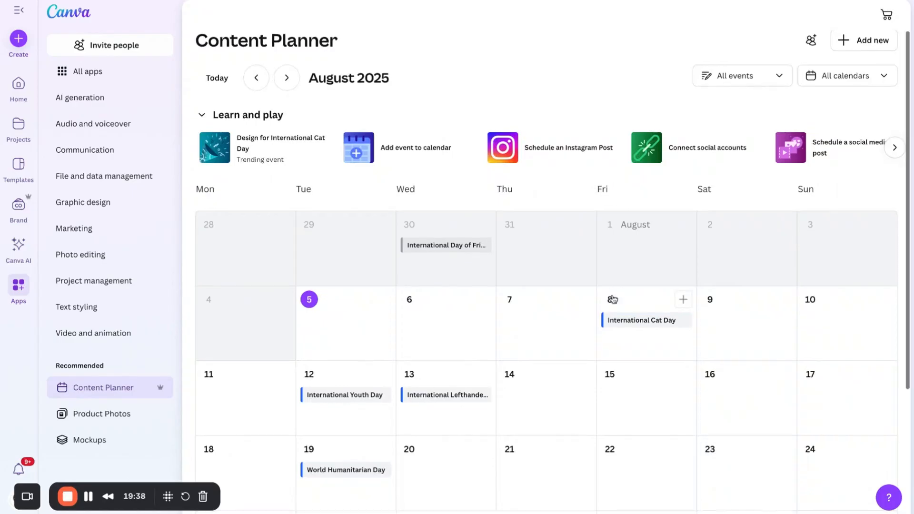
Look over the August 2025 content calendar and the social media accounts that can be connected.
{"action": "scroll", "coordinate": [612, 314], "scroll_direction": "down", "scroll_amount": 2}
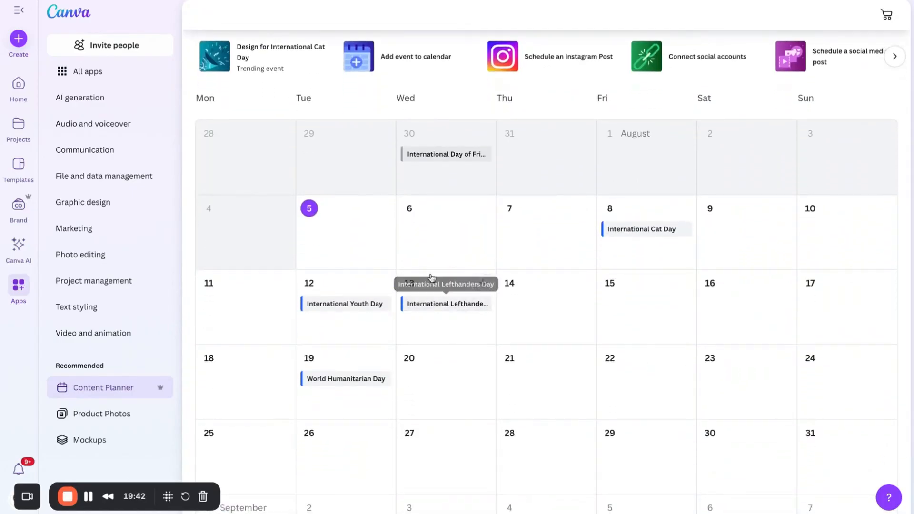
{"action": "scroll", "coordinate": [546, 288], "scroll_direction": "up", "scroll_amount": 2}
{"action": "scroll", "coordinate": [548, 287], "scroll_direction": "up", "scroll_amount": 2}
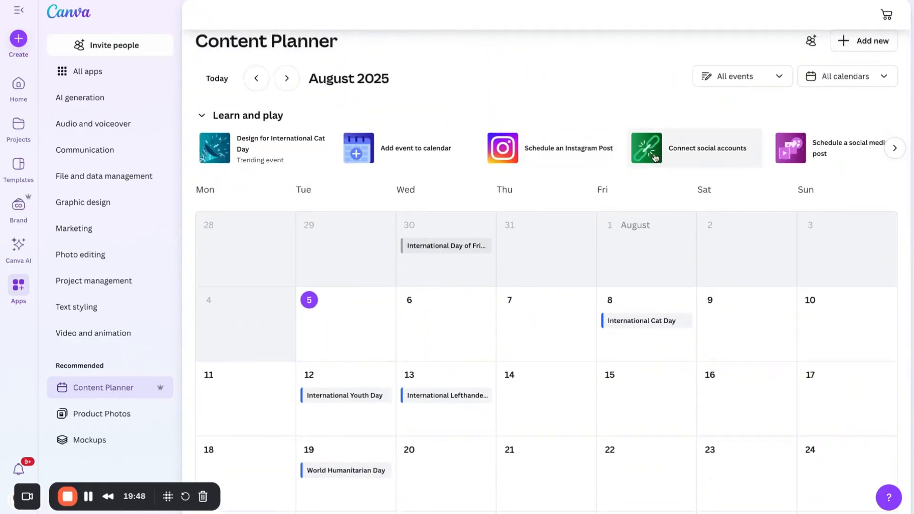
{"action": "left_click", "coordinate": [675, 159]}
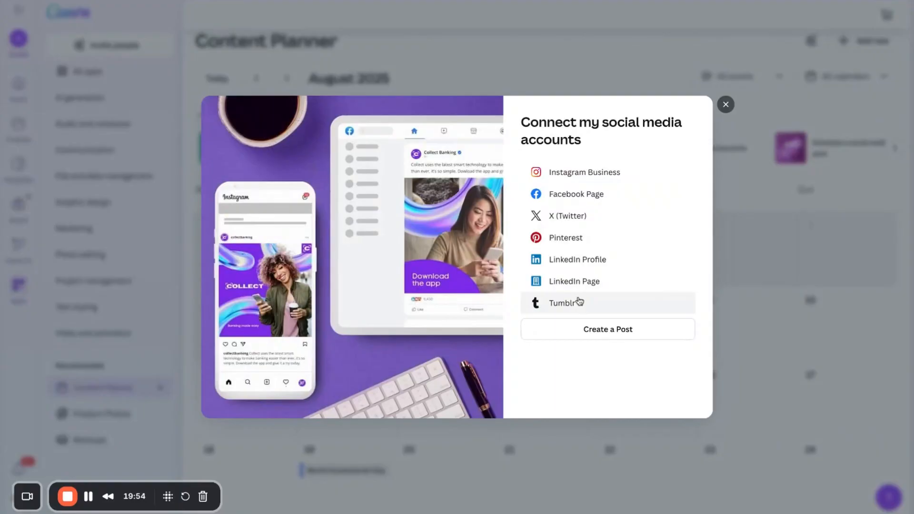
{"action": "left_click", "coordinate": [725, 104]}
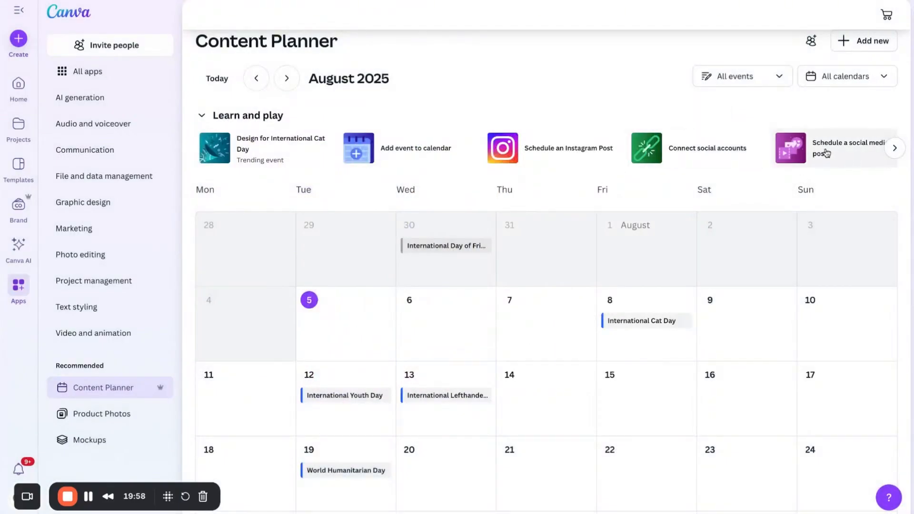
Start scheduling a social media post, dismiss the caption tip, and pick the "Increasing Sales" mobile video from the recent designs.
{"action": "left_click", "coordinate": [827, 153]}
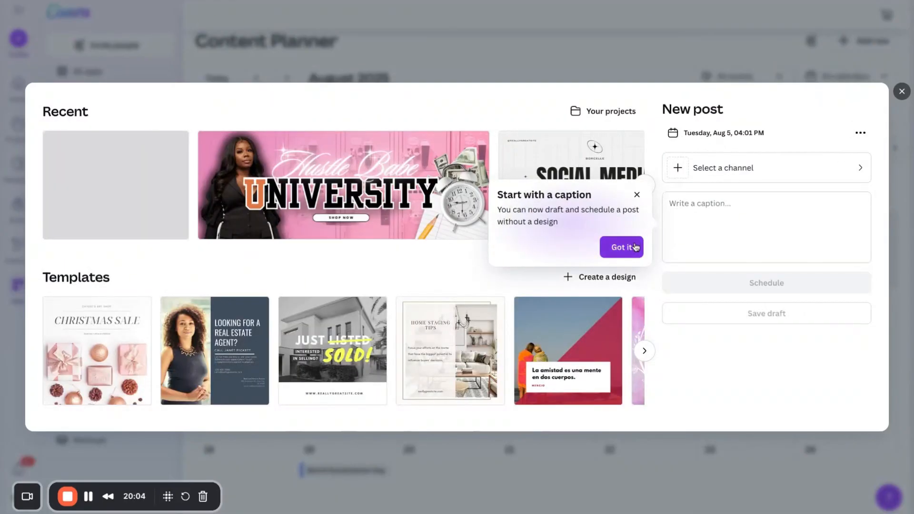
{"action": "left_click", "coordinate": [633, 194]}
{"action": "scroll", "coordinate": [585, 180], "scroll_direction": "right", "scroll_amount": 10}
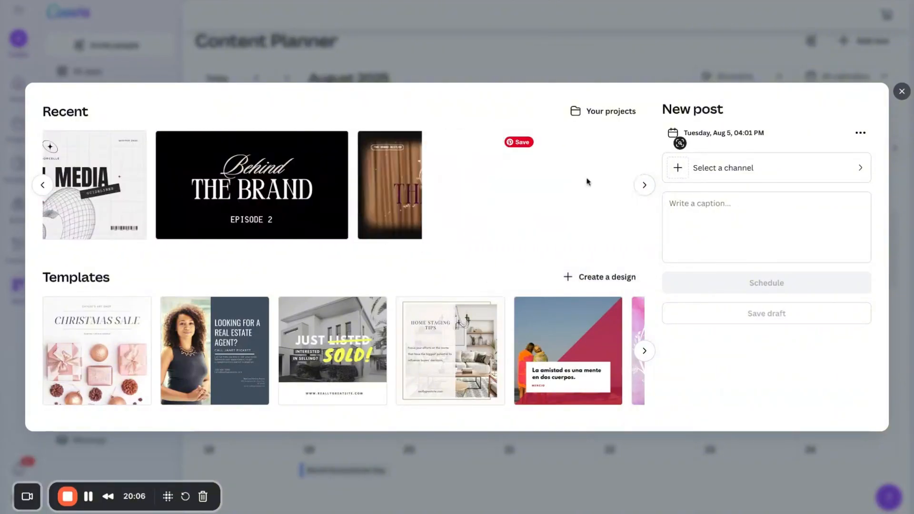
{"action": "scroll", "coordinate": [585, 183], "scroll_direction": "right", "scroll_amount": 15}
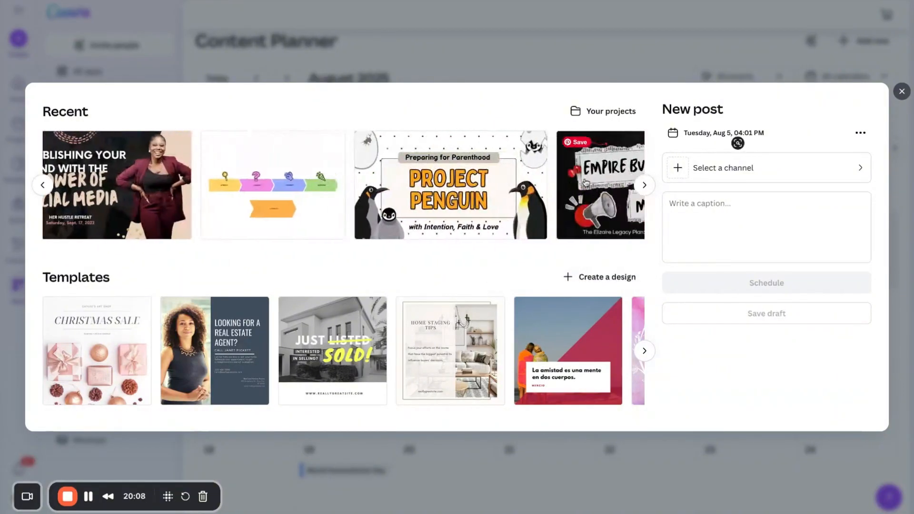
{"action": "scroll", "coordinate": [585, 183], "scroll_direction": "right", "scroll_amount": 10}
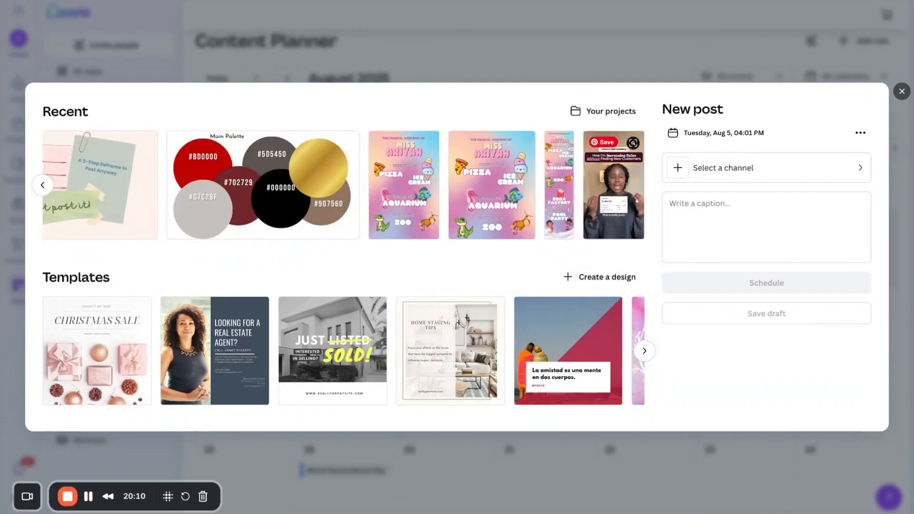
{"action": "left_click", "coordinate": [644, 189]}
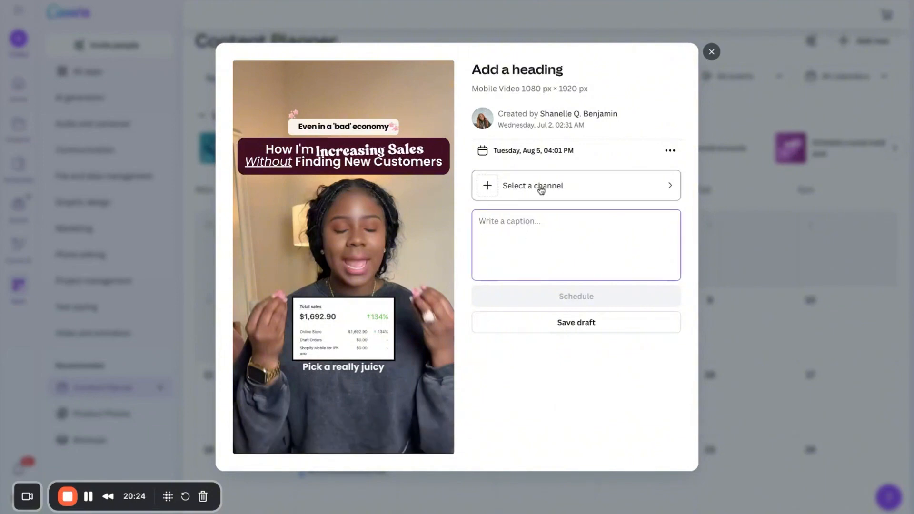
Enter the caption "hkbkj" for the video post and view the channels it can be published to.
{"action": "type", "text": "hkbkj"}
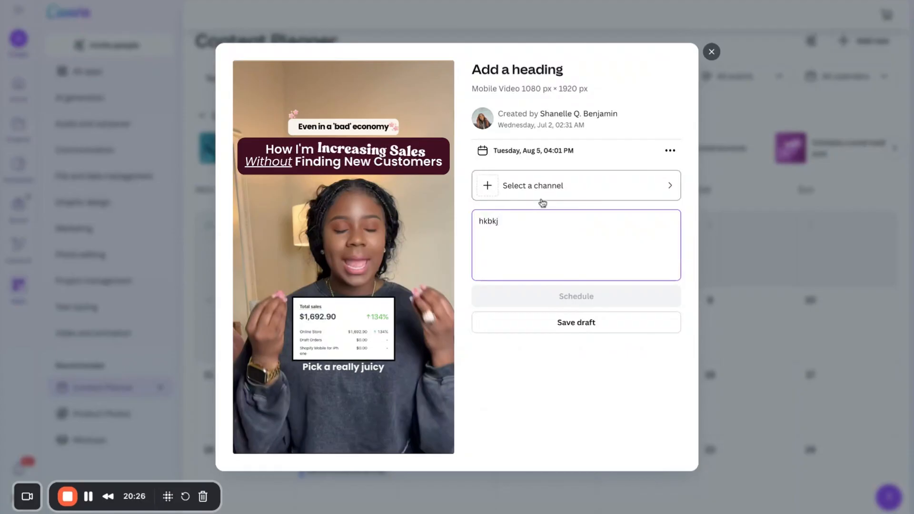
{"action": "left_click", "coordinate": [542, 198]}
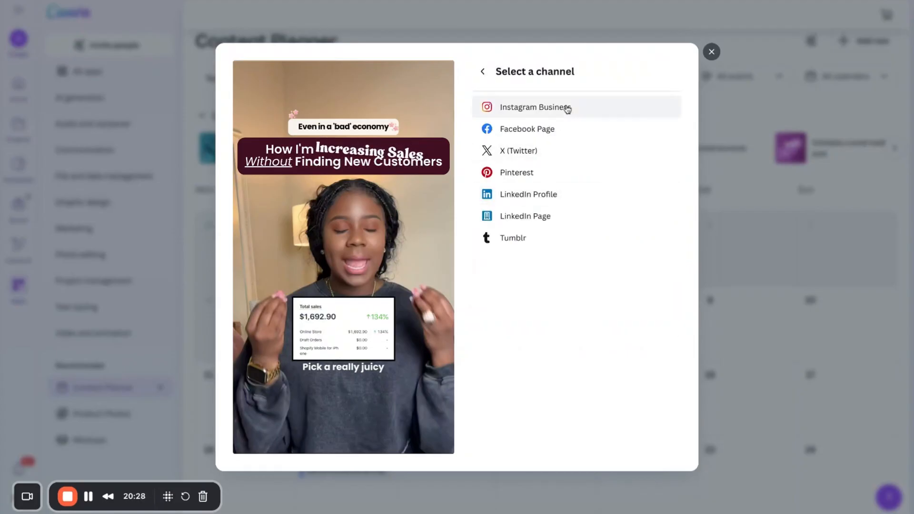
{"action": "left_click", "coordinate": [482, 72]}
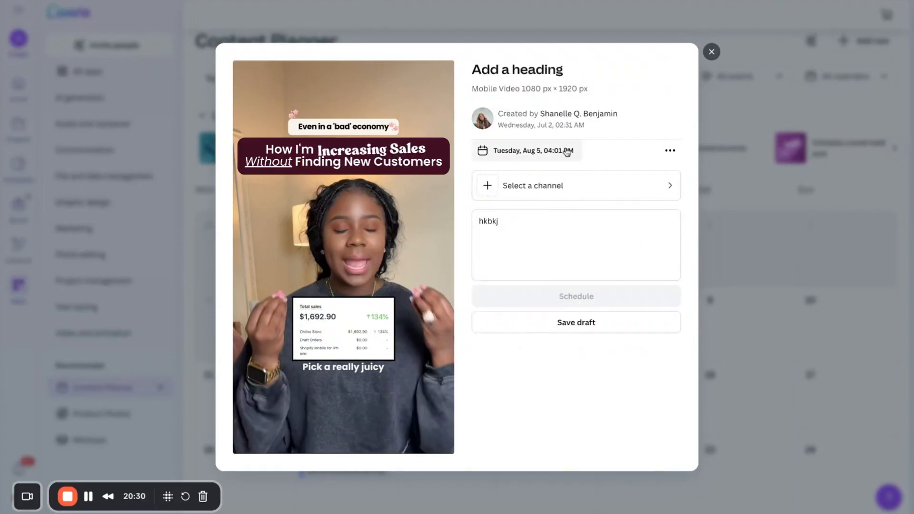
Check the date and time scheduling options for the post, and close it without saving.
{"action": "left_click", "coordinate": [540, 153]}
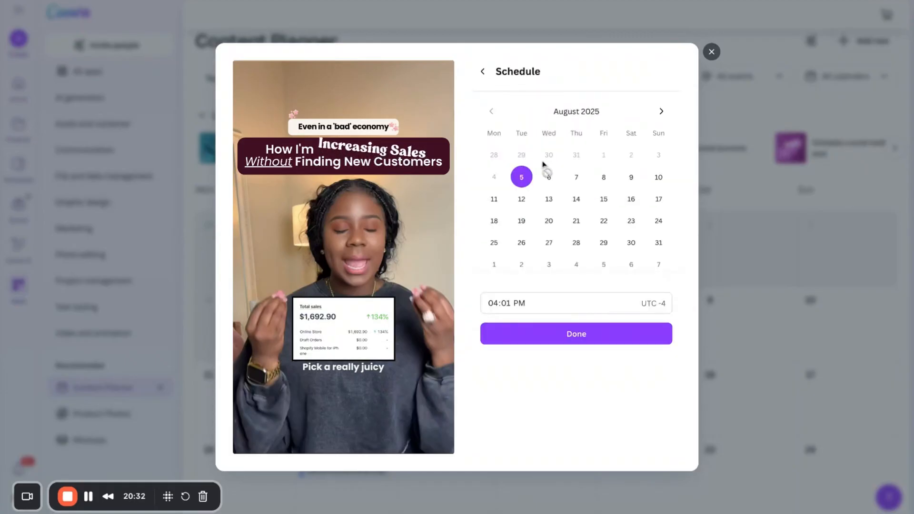
{"action": "left_click", "coordinate": [482, 71]}
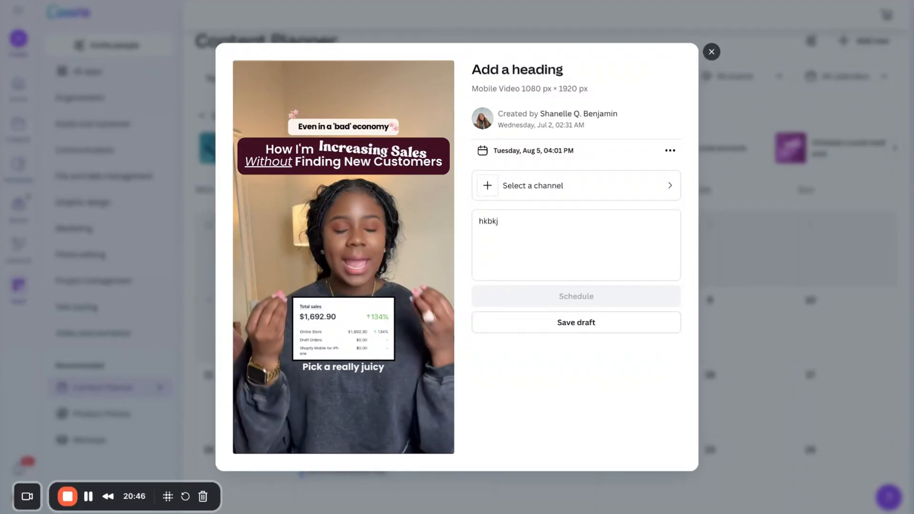
{"action": "left_click", "coordinate": [711, 51]}
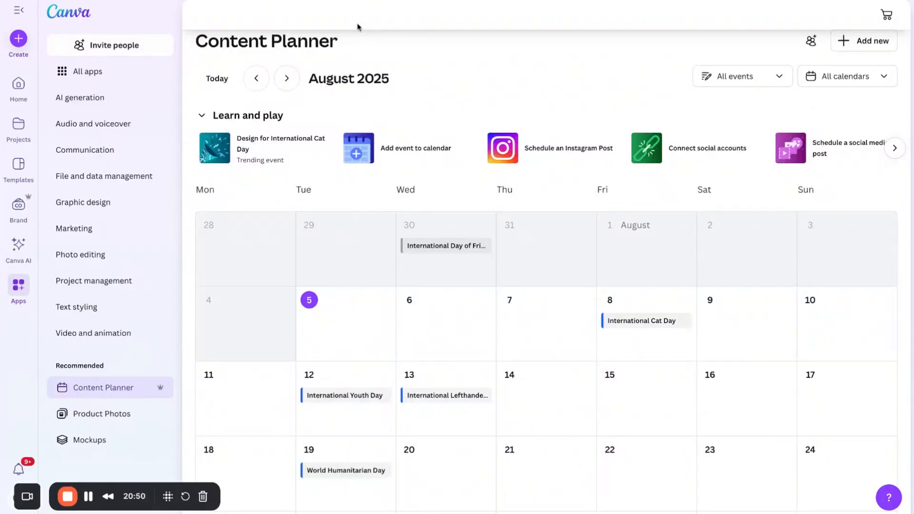
Switch to the Canva home page's templates, preview the Retro Chic Vibes fashion Instagram post, and close the preview.
{"action": "left_click", "coordinate": [340, 0]}
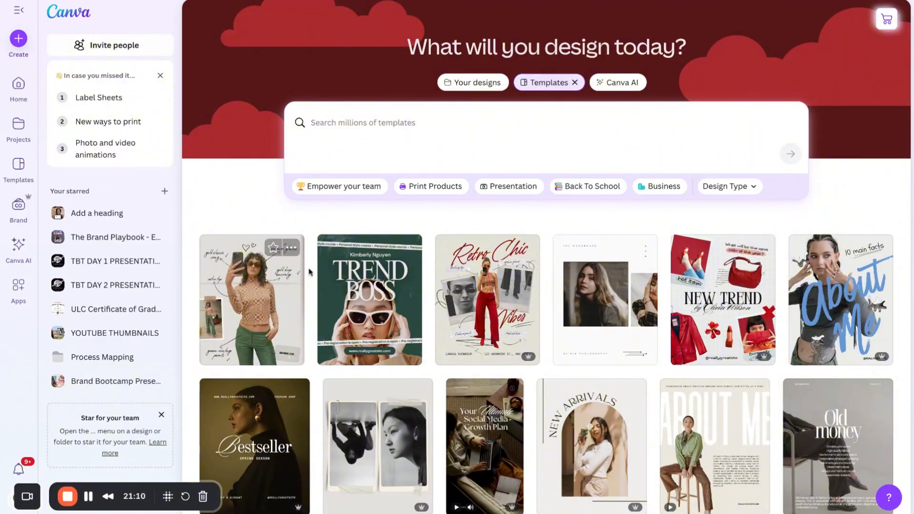
{"action": "left_click", "coordinate": [511, 315]}
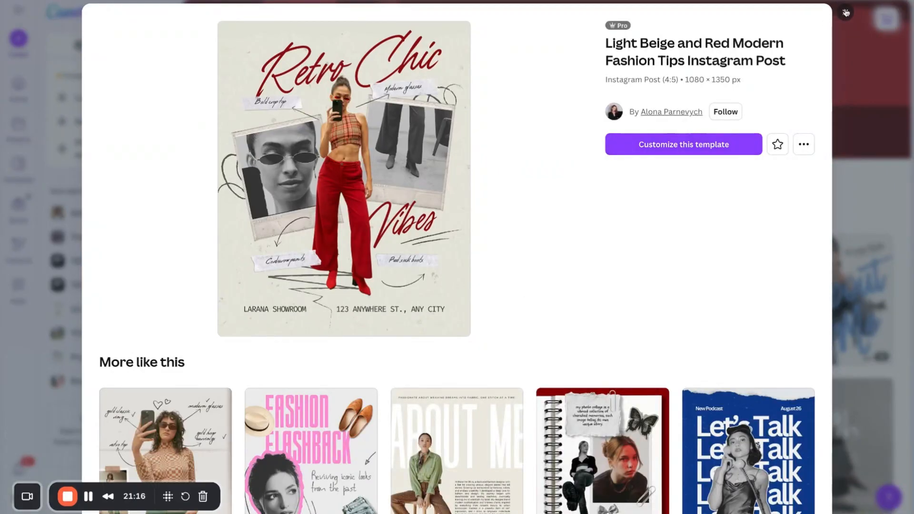
{"action": "left_click", "coordinate": [838, 19]}
Search the templates for "reel cover" and browse the range of cover designs.
{"action": "left_click", "coordinate": [464, 119]}
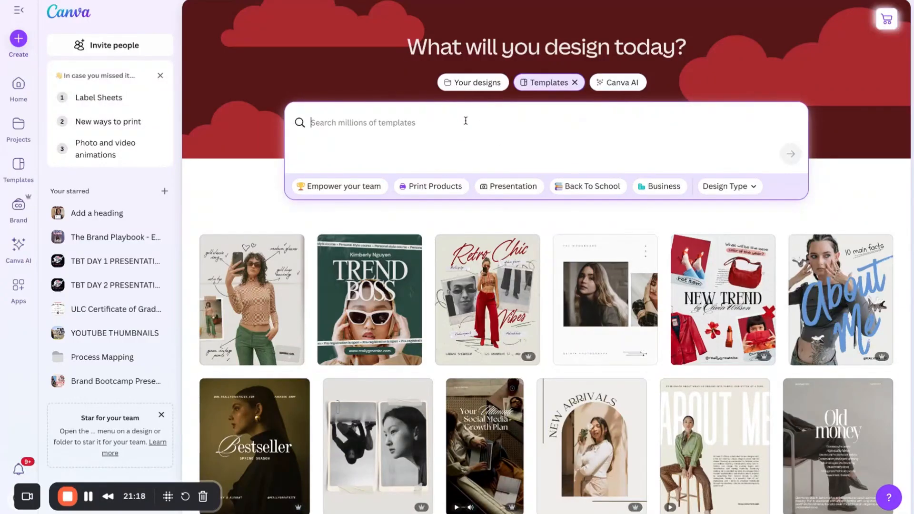
{"action": "type", "text": "reel"}
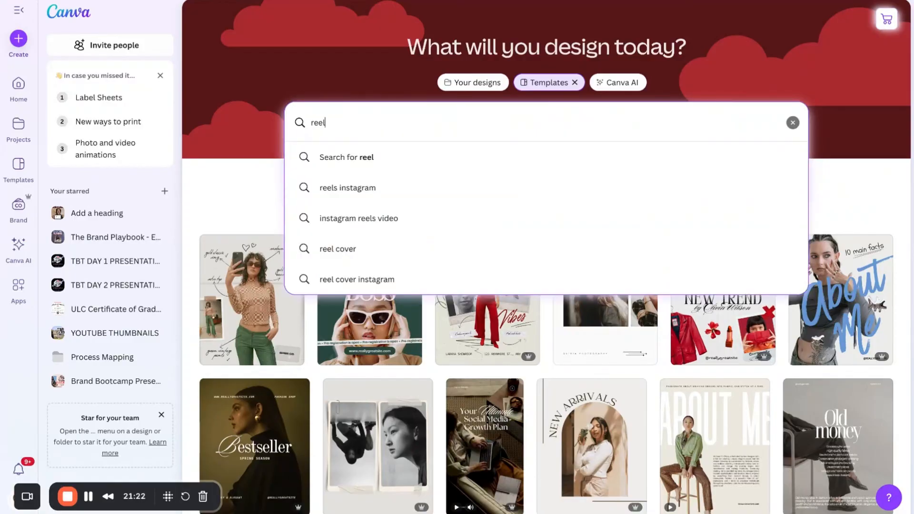
{"action": "left_click", "coordinate": [338, 248]}
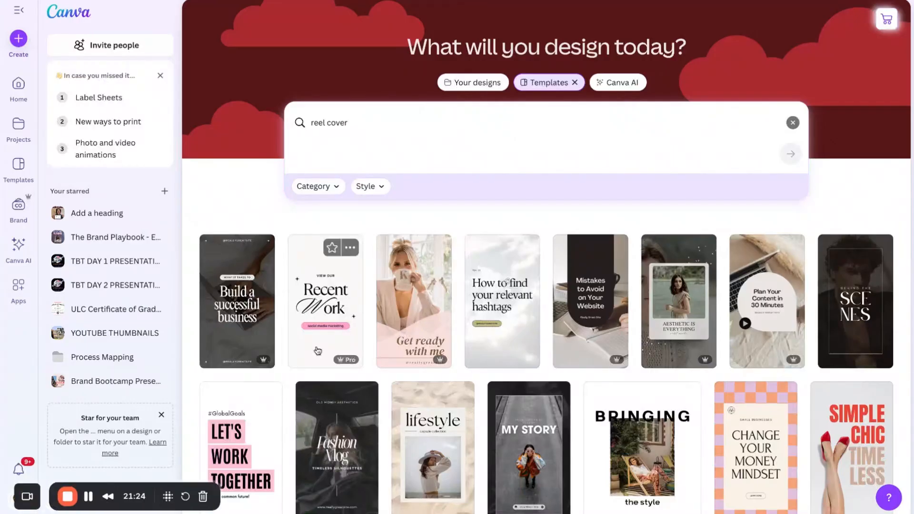
{"action": "scroll", "coordinate": [388, 328], "scroll_direction": "down", "scroll_amount": 10}
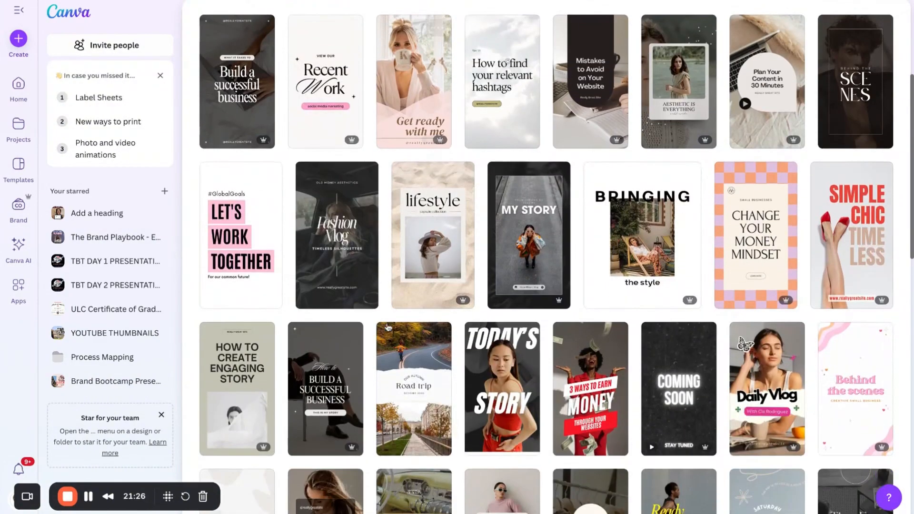
{"action": "scroll", "coordinate": [387, 327], "scroll_direction": "down", "scroll_amount": 6}
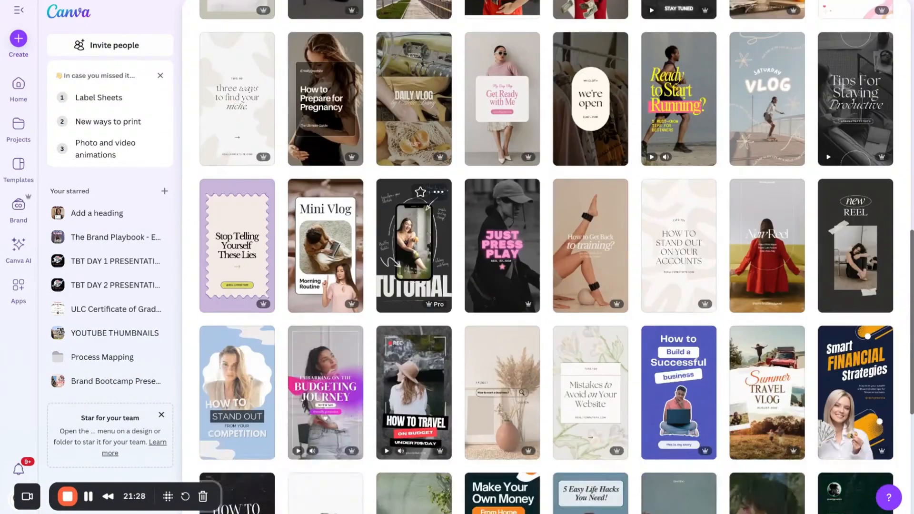
{"action": "scroll", "coordinate": [414, 285], "scroll_direction": "down", "scroll_amount": 4}
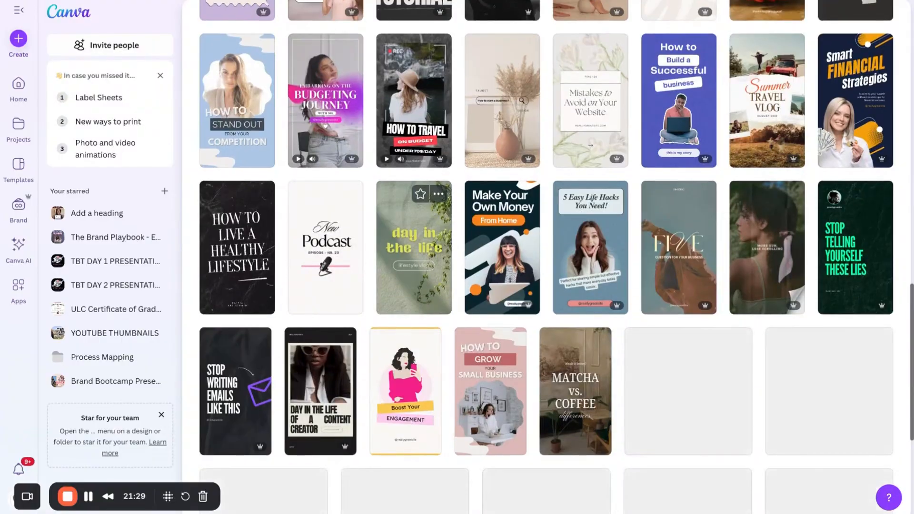
{"action": "scroll", "coordinate": [414, 286], "scroll_direction": "down", "scroll_amount": 6}
{"action": "scroll", "coordinate": [386, 114], "scroll_direction": "up", "scroll_amount": 20}
Refine the template search to "fashion reel cover".
{"action": "left_click", "coordinate": [316, 132]}
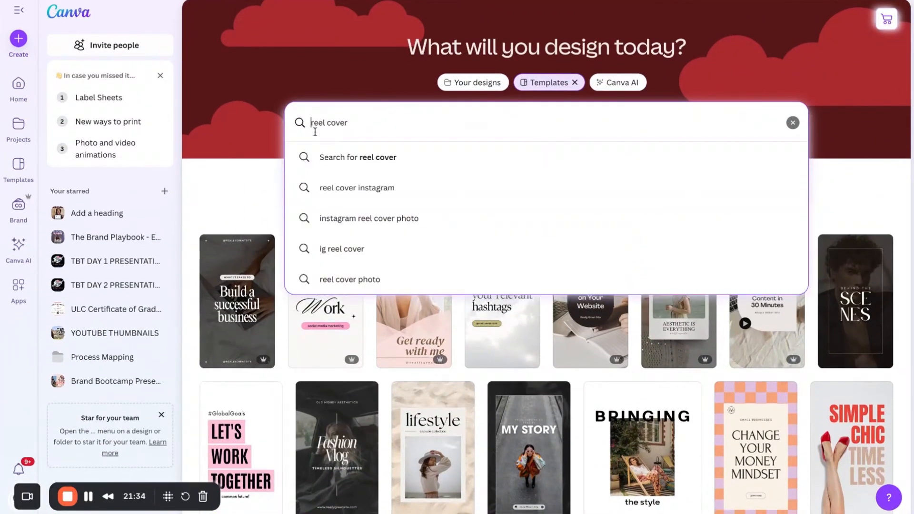
{"action": "type", "text": "fashion"}
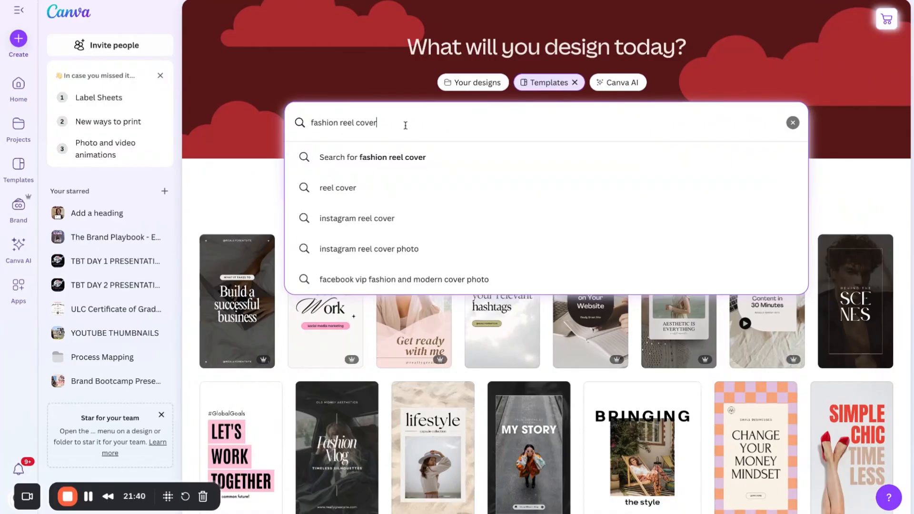
{"action": "key", "text": "Return"}
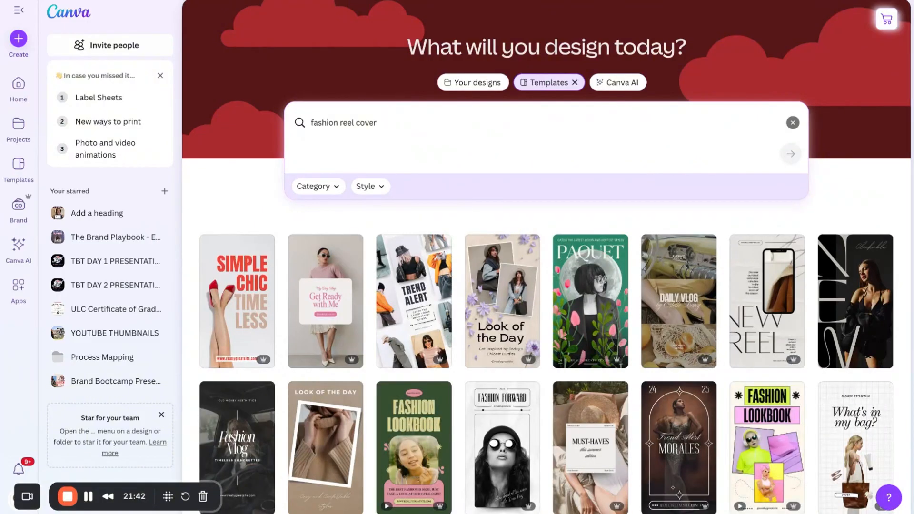
Preview the Black Brown Beige Elegant New Cover Instagram Story with its similar designs, and open it for customizing.
{"action": "left_click", "coordinate": [869, 309]}
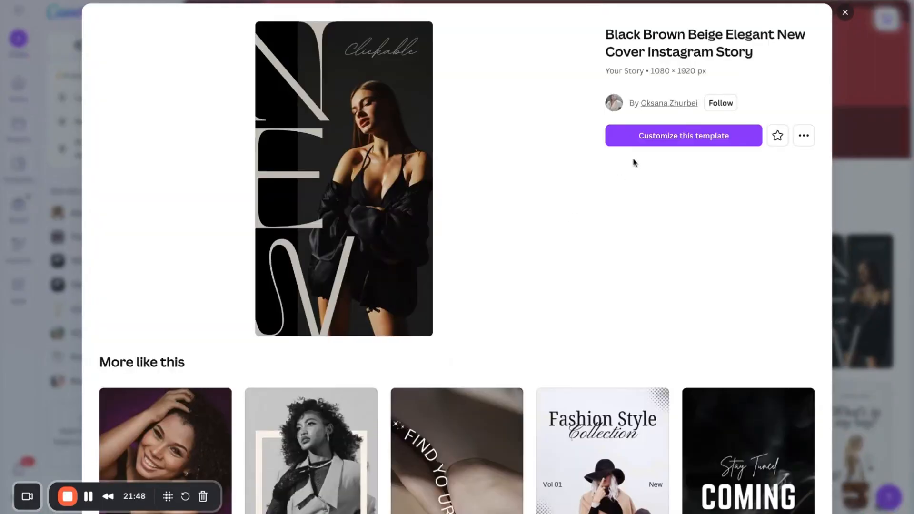
{"action": "scroll", "coordinate": [524, 235], "scroll_direction": "down", "scroll_amount": 5}
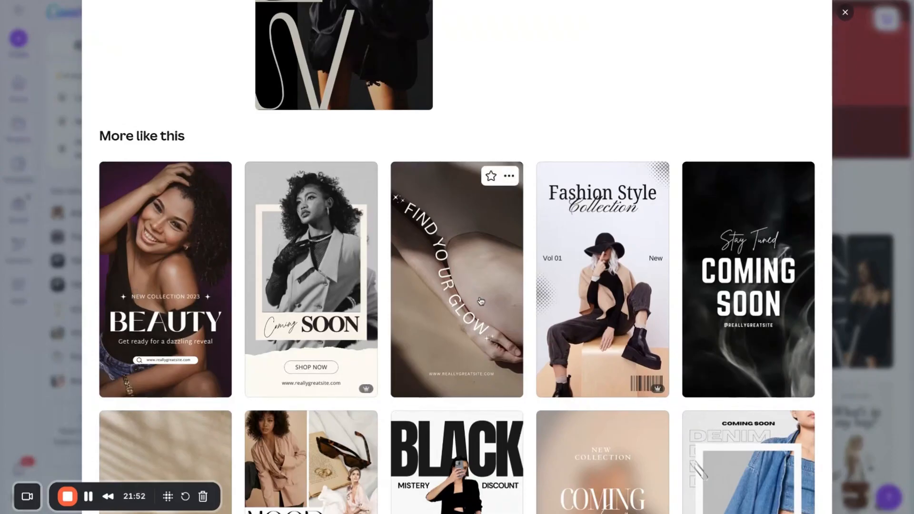
{"action": "scroll", "coordinate": [463, 256], "scroll_direction": "up", "scroll_amount": 5}
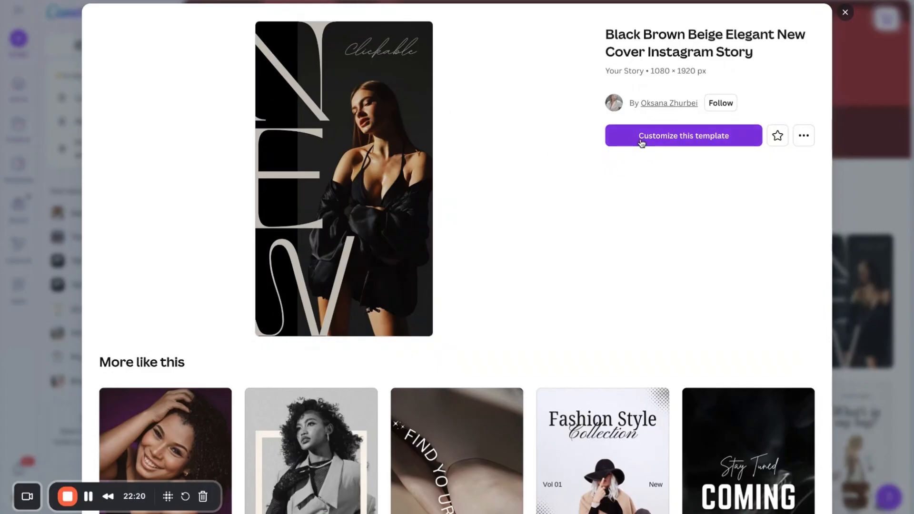
{"action": "left_click", "coordinate": [644, 142]}
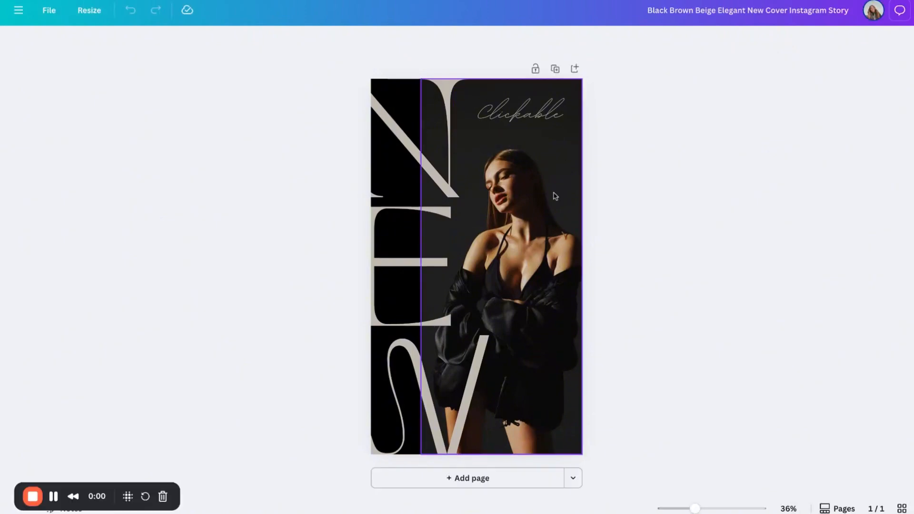
{"action": "left_click", "coordinate": [407, 139]}
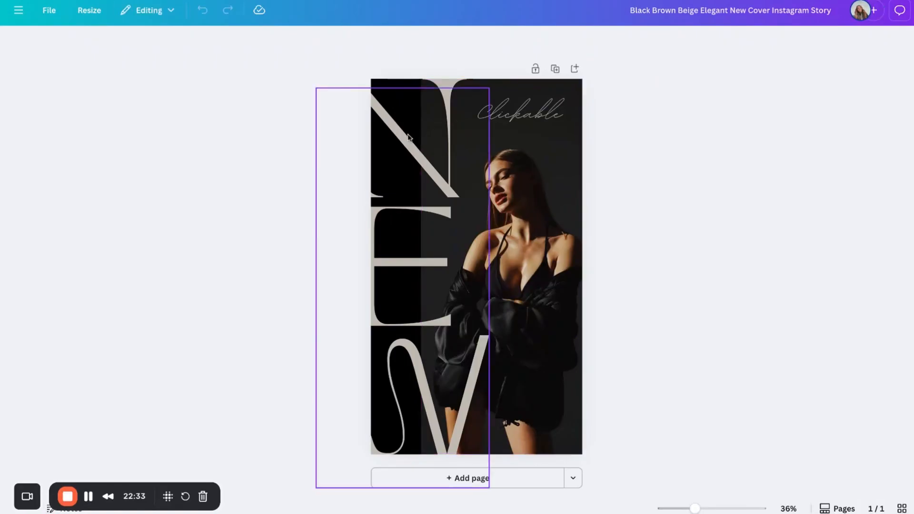
{"action": "double_click", "coordinate": [394, 89]}
{"action": "key", "text": "Escape"}
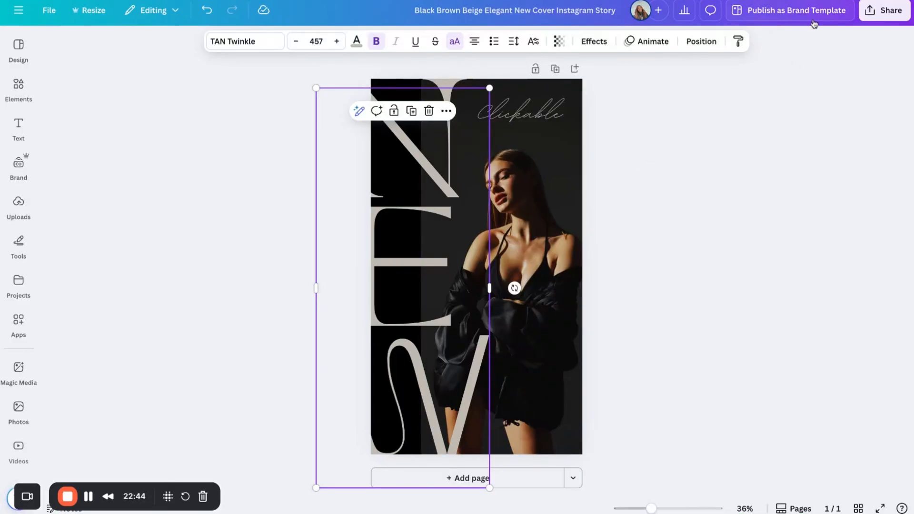
Add the uploaded full-length photo of the woman in the cream outfit to the story and remove its background.
{"action": "left_click", "coordinate": [571, 207]}
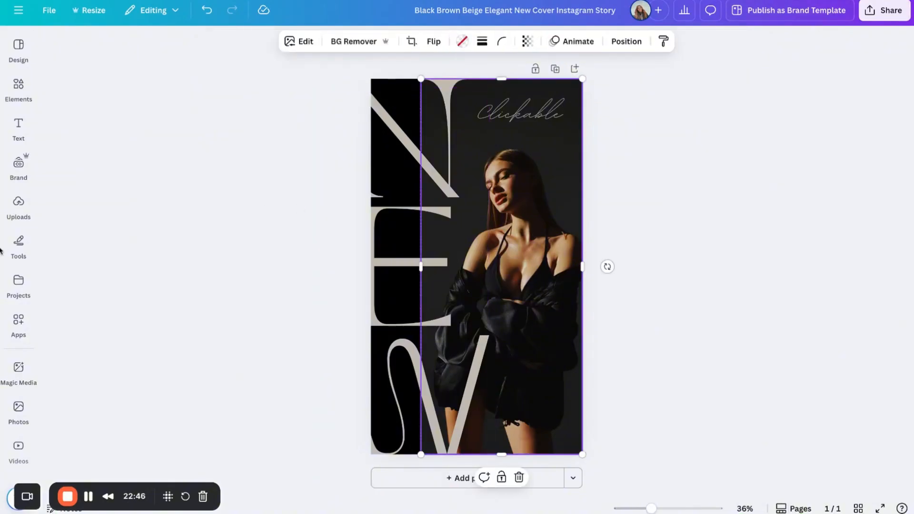
{"action": "left_click", "coordinate": [19, 204]}
{"action": "scroll", "coordinate": [113, 286], "scroll_direction": "down", "scroll_amount": 6}
{"action": "scroll", "coordinate": [84, 241], "scroll_direction": "down", "scroll_amount": 1}
{"action": "left_click", "coordinate": [74, 282]}
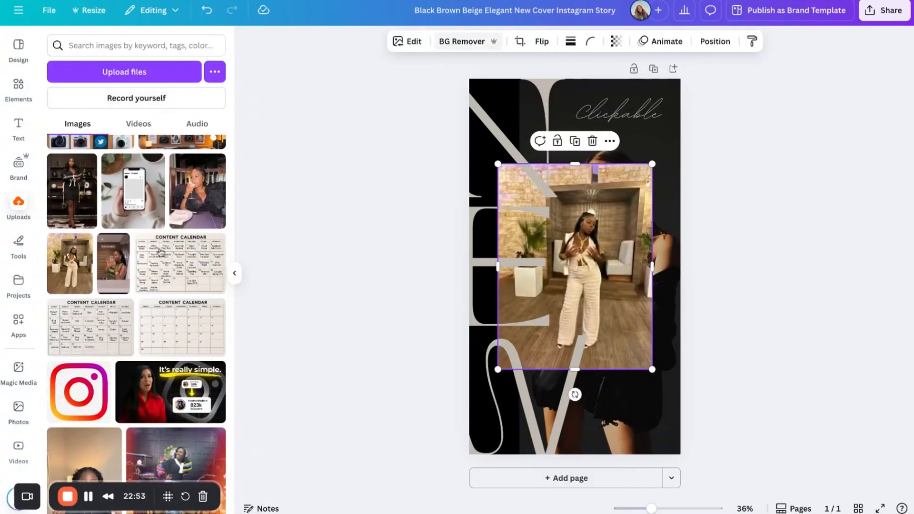
{"action": "left_click", "coordinate": [234, 273]}
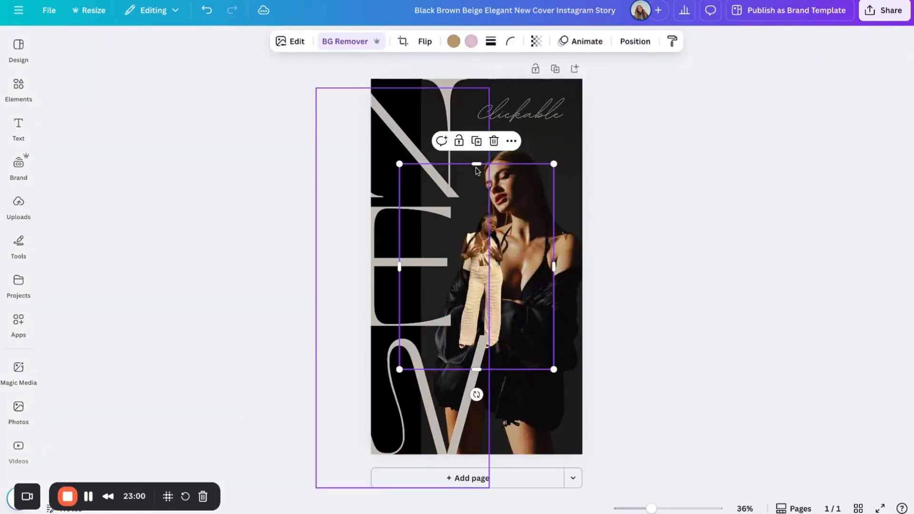
Crop the cutout's upper and lower edges and place it in the story's photo frame, replacing the template model's photo.
{"action": "left_click_drag", "start_coordinate": [477, 164], "coordinate": [485, 206]}
{"action": "left_click_drag", "start_coordinate": [477, 370], "coordinate": [474, 351]}
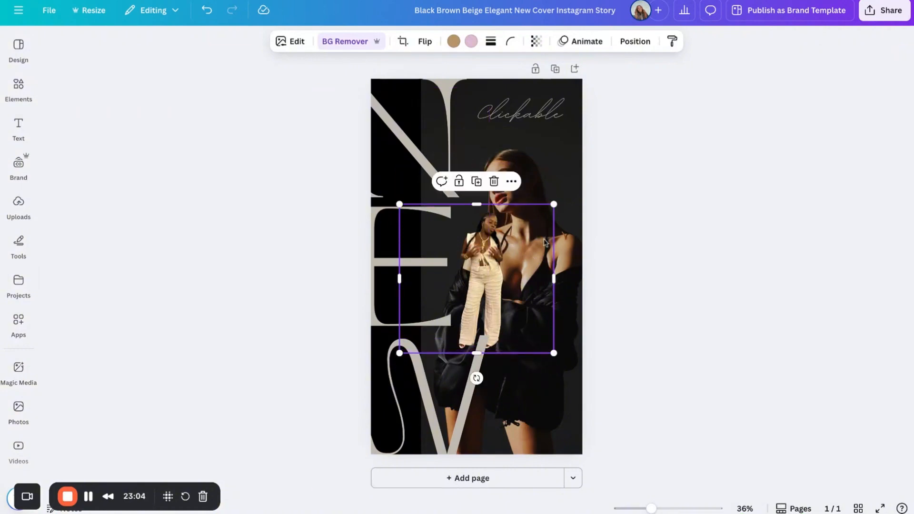
{"action": "left_click_drag", "start_coordinate": [517, 260], "coordinate": [462, 313]}
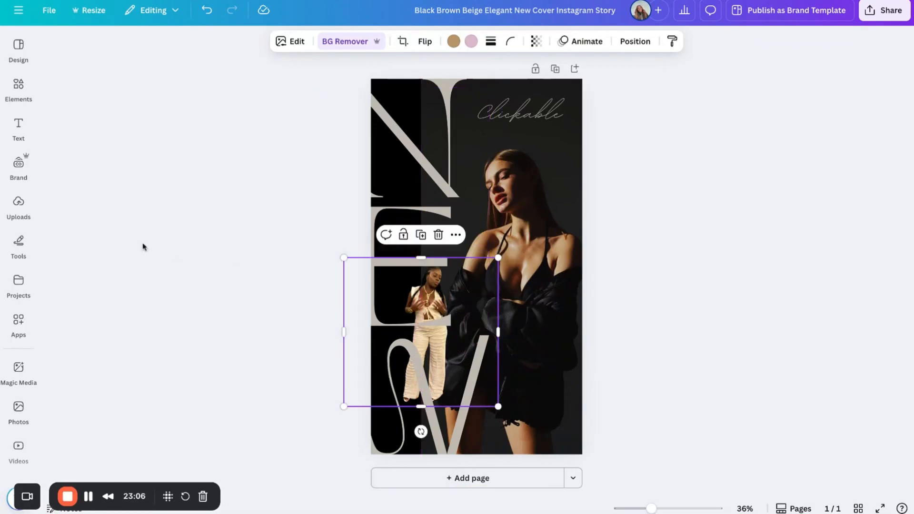
{"action": "left_click_drag", "start_coordinate": [394, 303], "coordinate": [429, 302]}
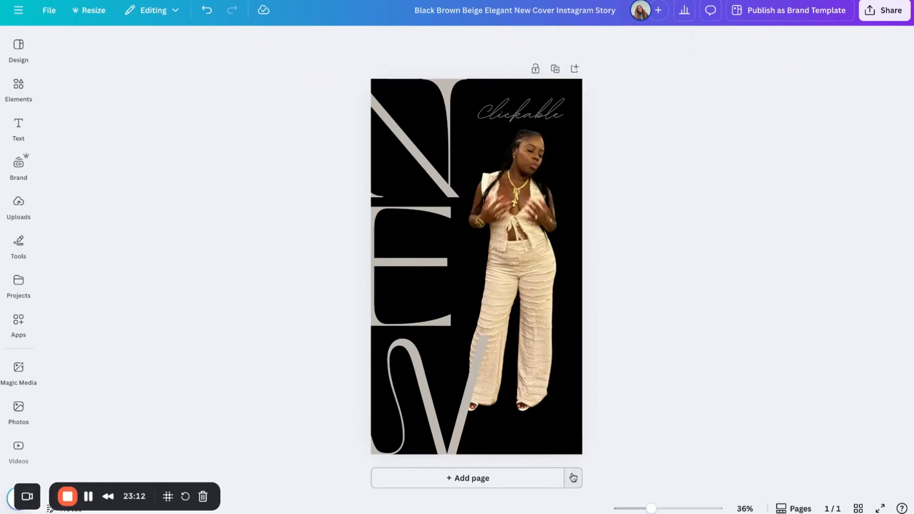
{"action": "left_click", "coordinate": [553, 429]}
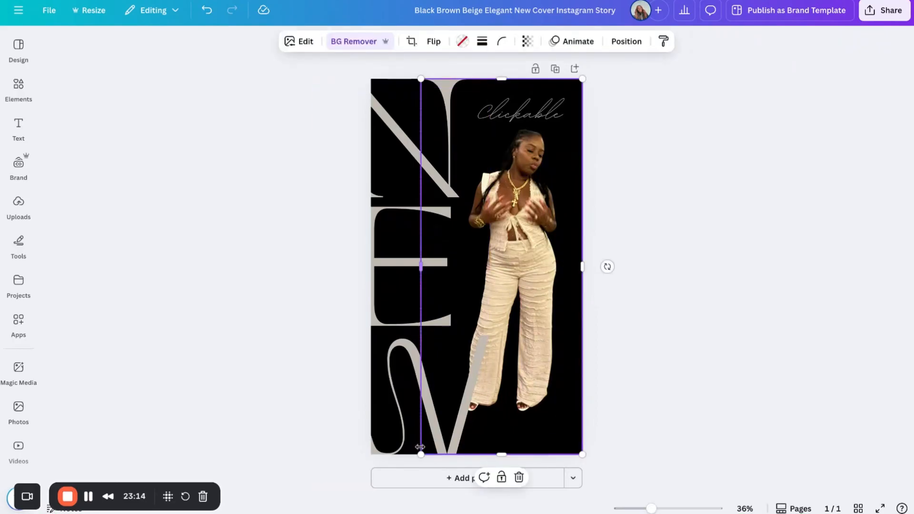
Enlarge the woman's cutout and reposition it beneath the script title so her feet reach the story's lower edge.
{"action": "left_click_drag", "start_coordinate": [422, 453], "coordinate": [408, 467]}
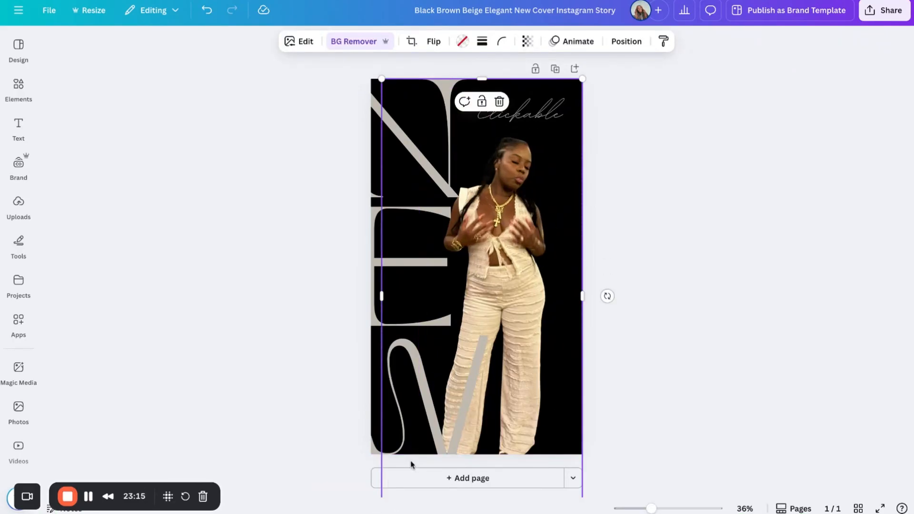
{"action": "left_click_drag", "start_coordinate": [510, 293], "coordinate": [530, 292]}
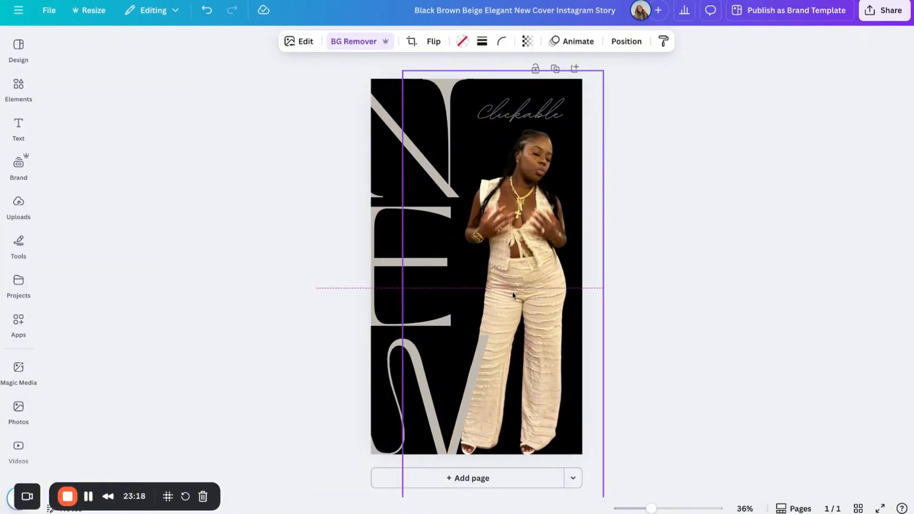
{"action": "left_click", "coordinate": [663, 194]}
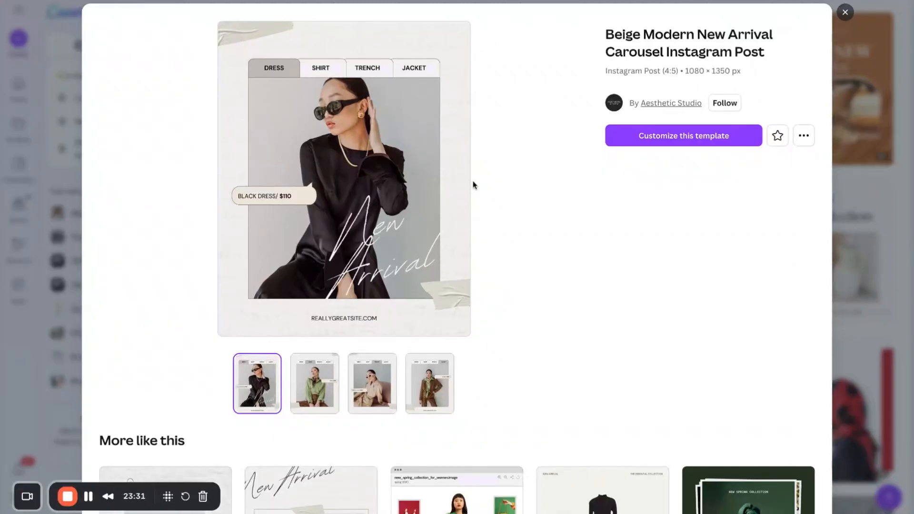
Look through the designs similar to the Beige Modern New Arrival Carousel Instagram Post and close its preview.
{"action": "scroll", "coordinate": [591, 385], "scroll_direction": "down", "scroll_amount": 3}
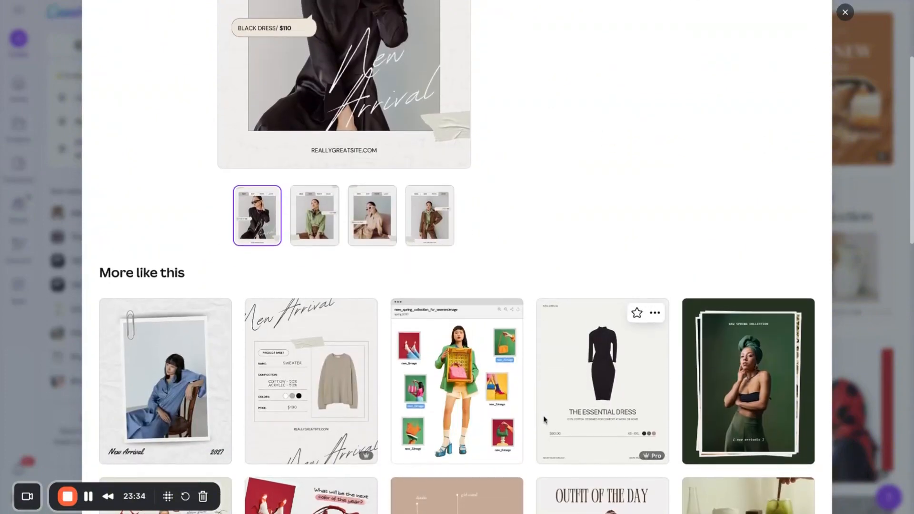
{"action": "scroll", "coordinate": [452, 390], "scroll_direction": "down", "scroll_amount": 3}
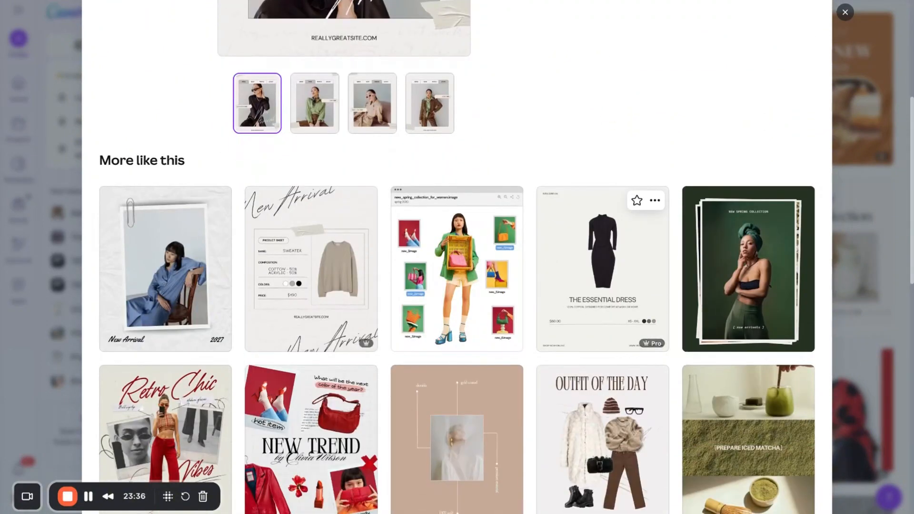
{"action": "scroll", "coordinate": [357, 343], "scroll_direction": "down", "scroll_amount": 2}
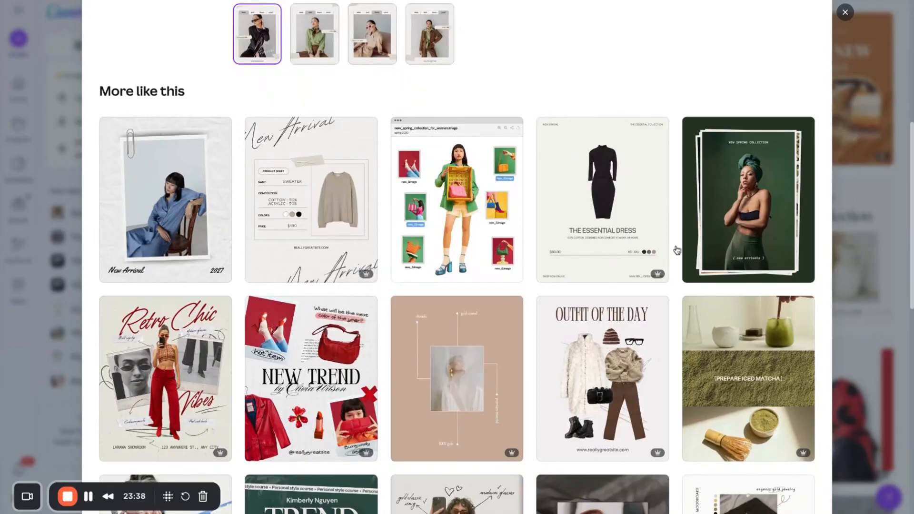
{"action": "scroll", "coordinate": [698, 268], "scroll_direction": "down", "scroll_amount": 5}
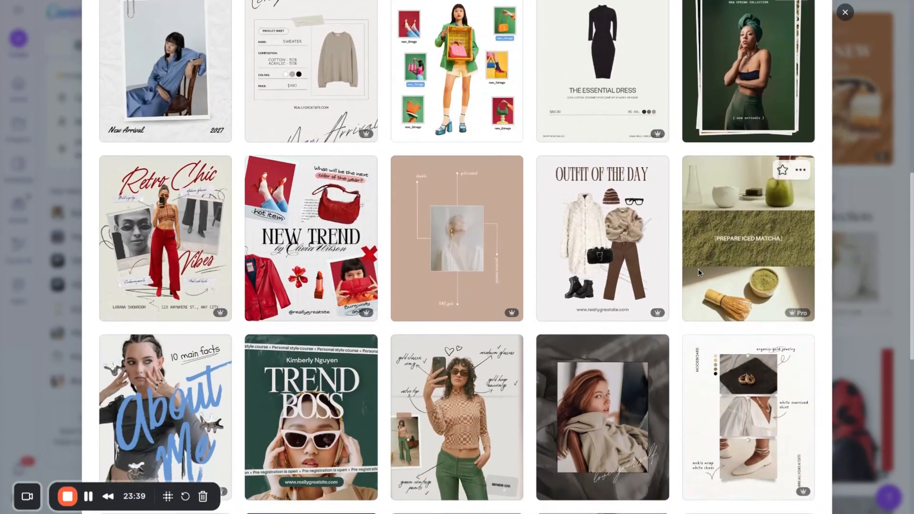
{"action": "scroll", "coordinate": [747, 248], "scroll_direction": "down", "scroll_amount": 2}
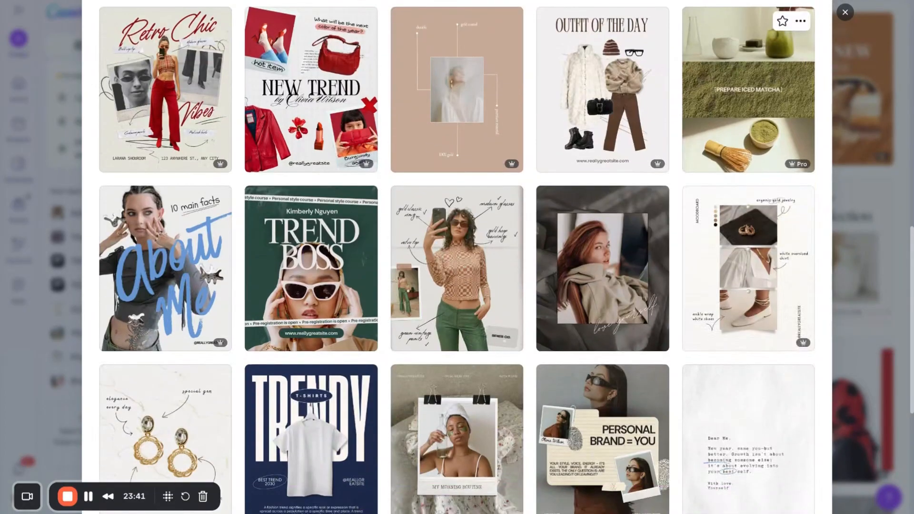
{"action": "scroll", "coordinate": [762, 207], "scroll_direction": "up", "scroll_amount": 10}
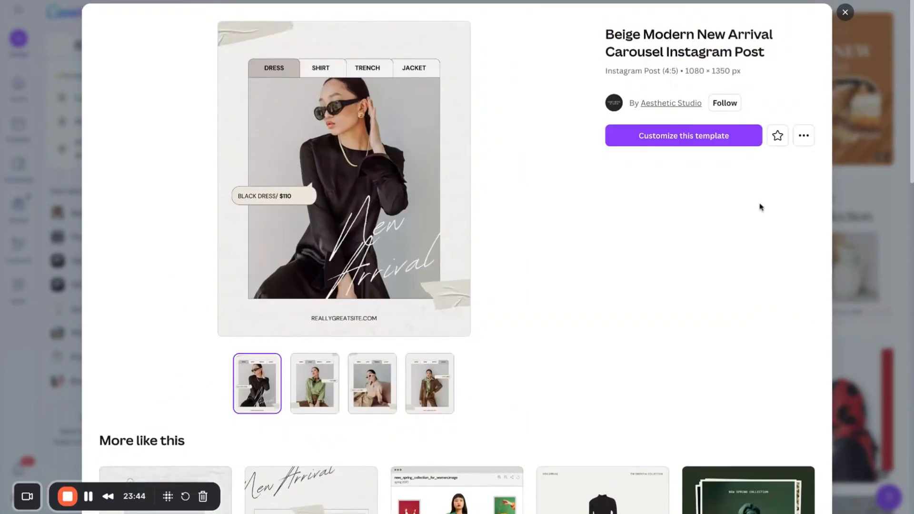
{"action": "left_click", "coordinate": [845, 12]}
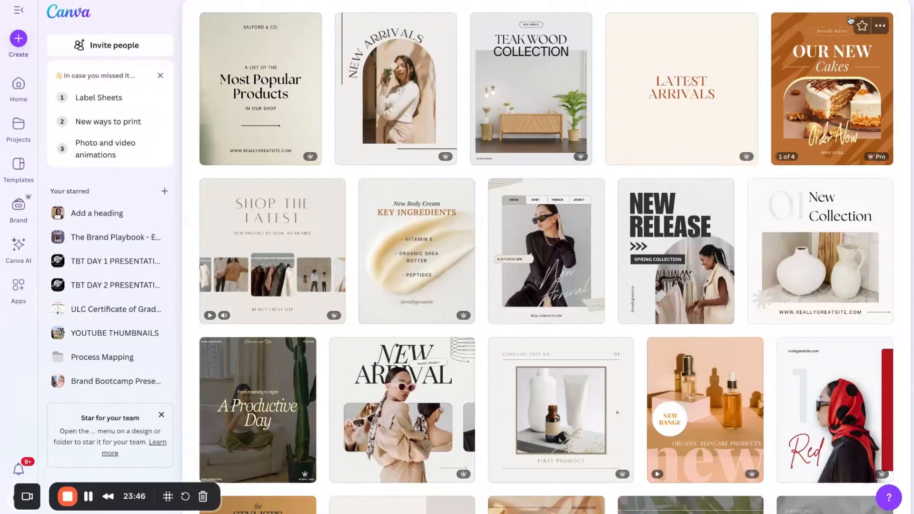
Preview the square "New Arrival" carousel template with the woman in sunglasses and a beige coat, and look through its similar designs.
{"action": "scroll", "coordinate": [716, 91], "scroll_direction": "up", "scroll_amount": 5}
{"action": "scroll", "coordinate": [716, 90], "scroll_direction": "down", "scroll_amount": 6}
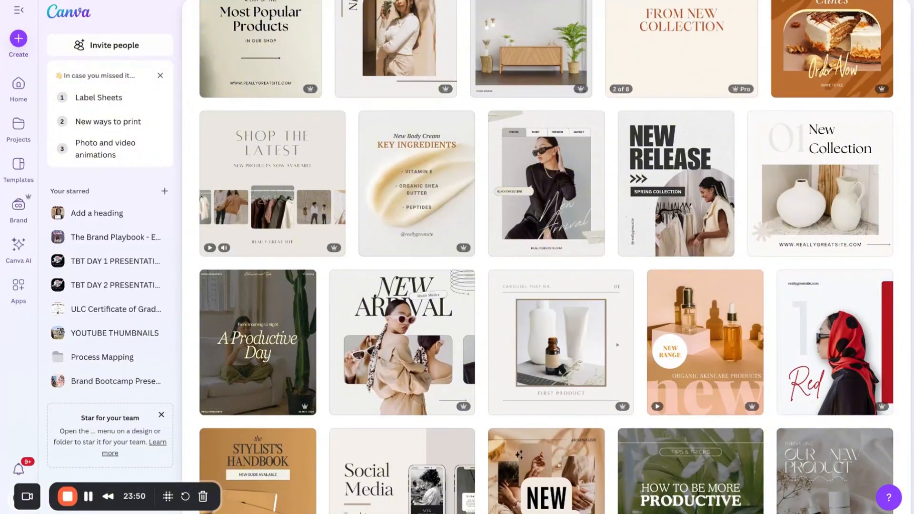
{"action": "scroll", "coordinate": [716, 90], "scroll_direction": "down", "scroll_amount": 2}
{"action": "scroll", "coordinate": [648, 221], "scroll_direction": "down", "scroll_amount": 1}
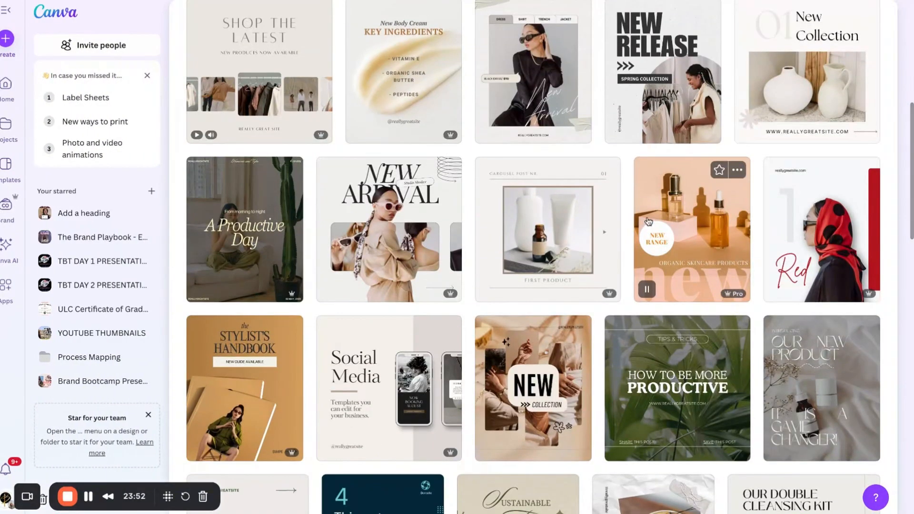
{"action": "scroll", "coordinate": [649, 221], "scroll_direction": "down", "scroll_amount": 1}
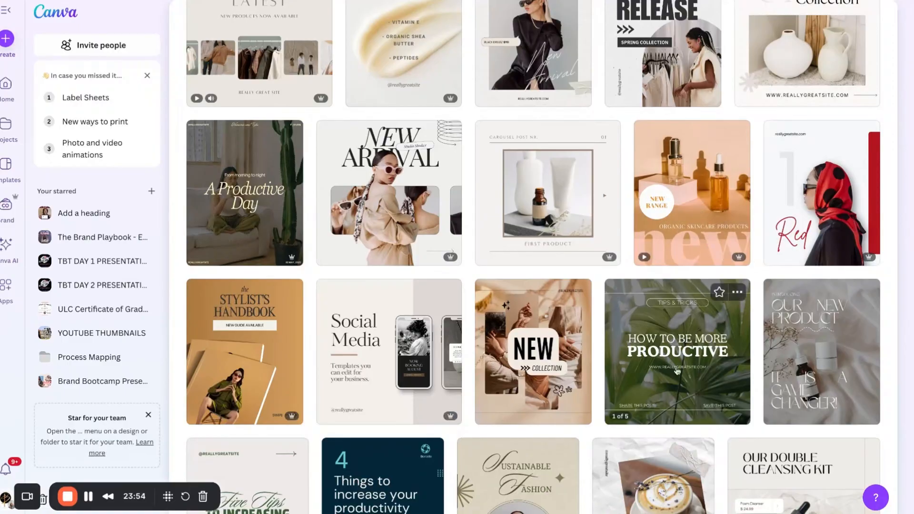
{"action": "left_click", "coordinate": [382, 194]}
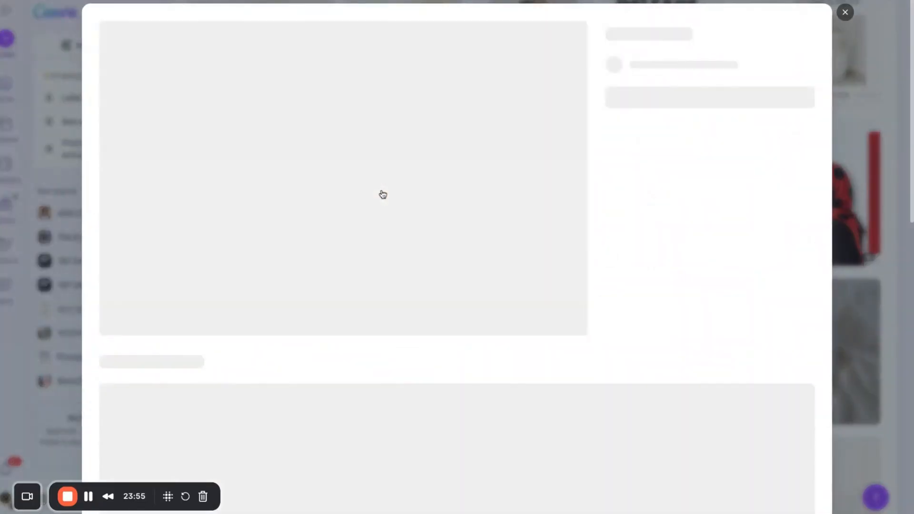
{"action": "scroll", "coordinate": [475, 381], "scroll_direction": "down", "scroll_amount": 5}
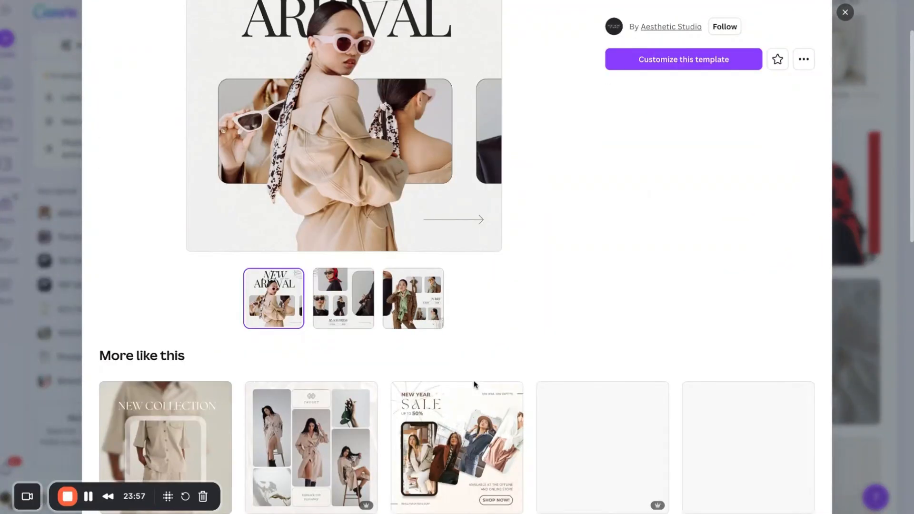
{"action": "scroll", "coordinate": [474, 384], "scroll_direction": "down", "scroll_amount": 5}
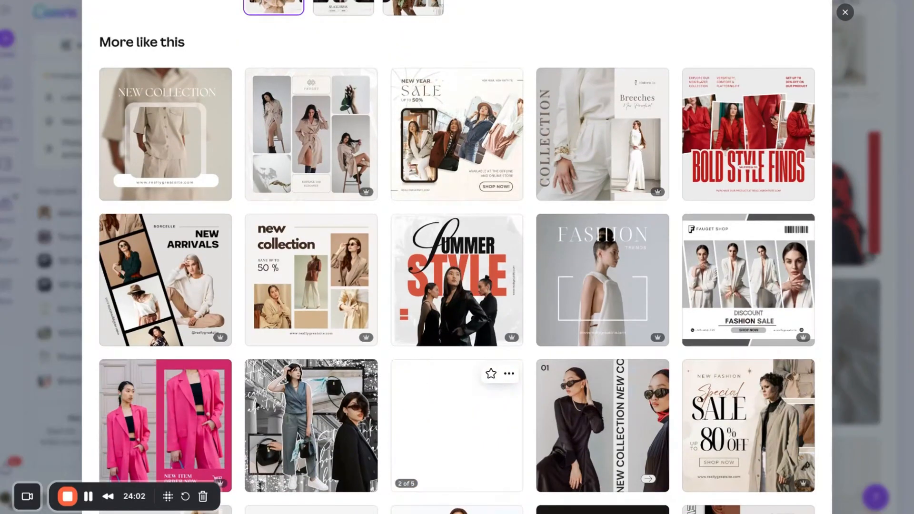
{"action": "scroll", "coordinate": [443, 472], "scroll_direction": "down", "scroll_amount": 1}
{"action": "scroll", "coordinate": [444, 473], "scroll_direction": "down", "scroll_amount": 2}
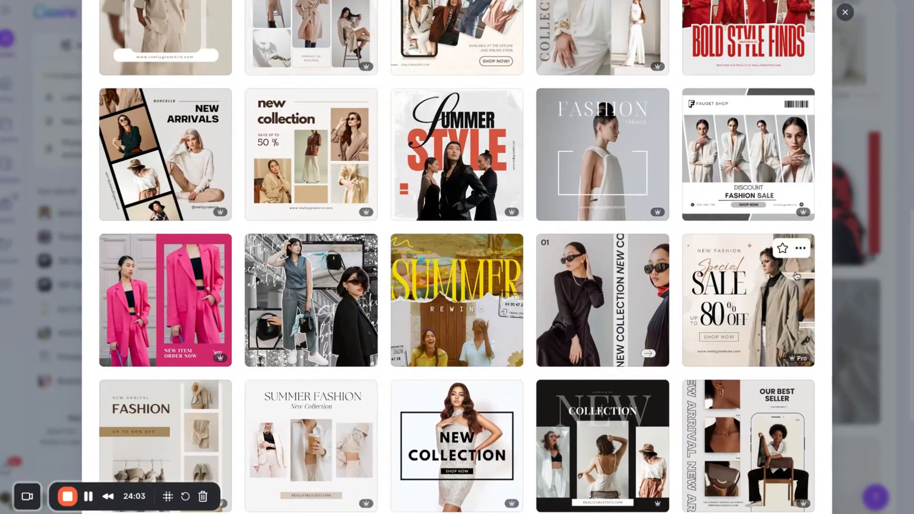
{"action": "left_click", "coordinate": [892, 240]}
Browse further product carousel results and preview the Brown and White Modern Skincare Carousel Instagram Post with its similar designs.
{"action": "scroll", "coordinate": [810, 190], "scroll_direction": "up", "scroll_amount": 5}
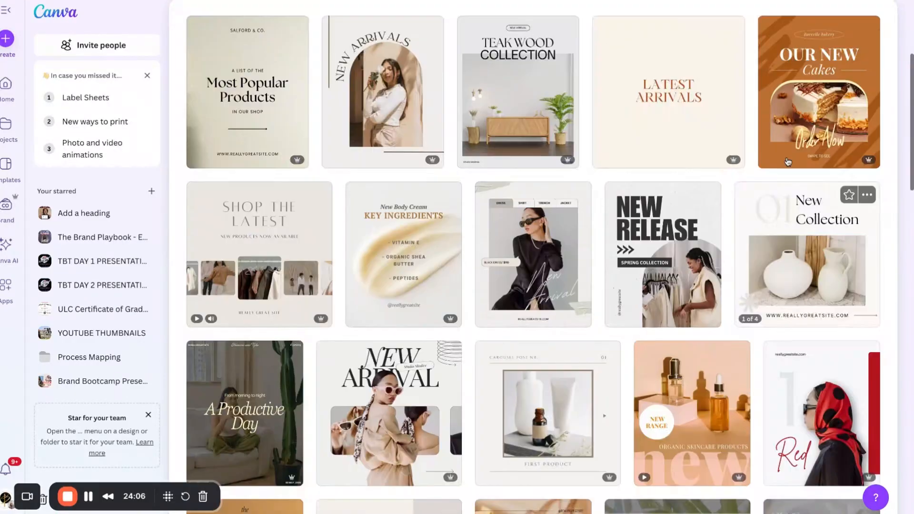
{"action": "scroll", "coordinate": [787, 165], "scroll_direction": "up", "scroll_amount": 5}
{"action": "scroll", "coordinate": [787, 164], "scroll_direction": "down", "scroll_amount": 6}
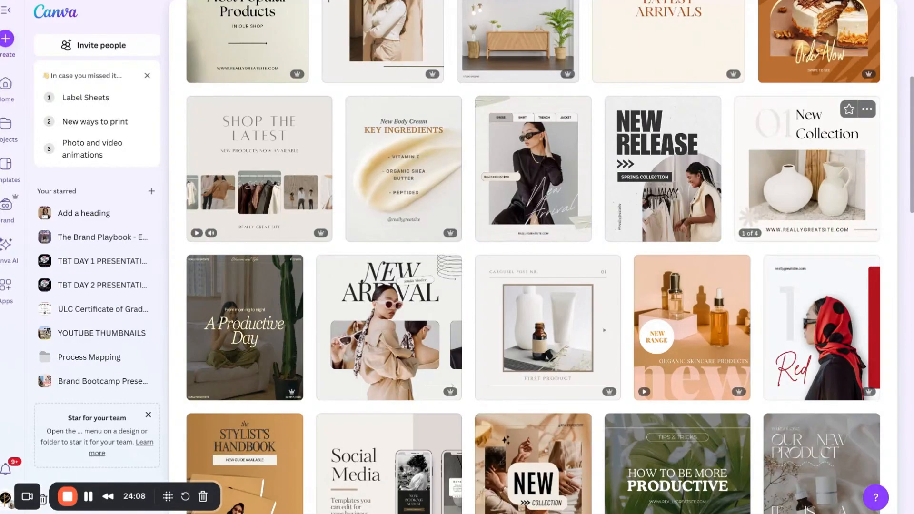
{"action": "scroll", "coordinate": [358, 358], "scroll_direction": "down", "scroll_amount": 5}
{"action": "scroll", "coordinate": [358, 358], "scroll_direction": "down", "scroll_amount": 7}
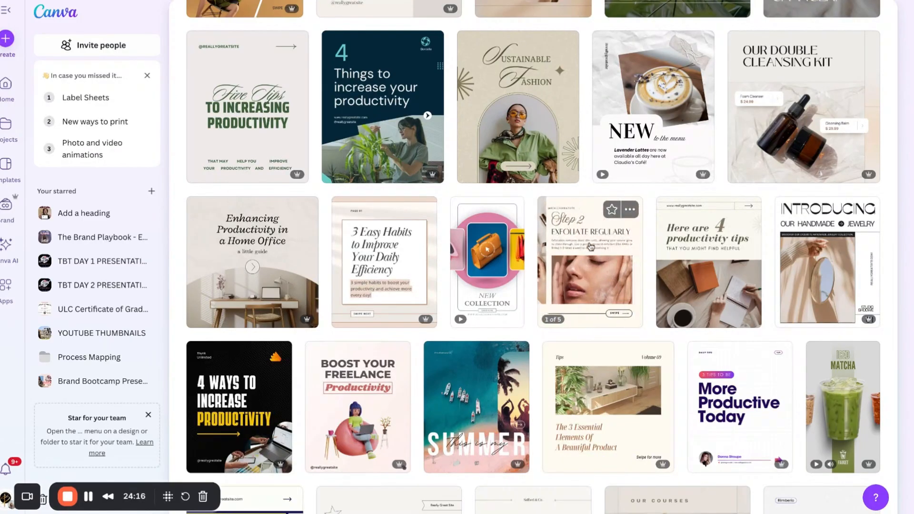
{"action": "left_click", "coordinate": [590, 246]}
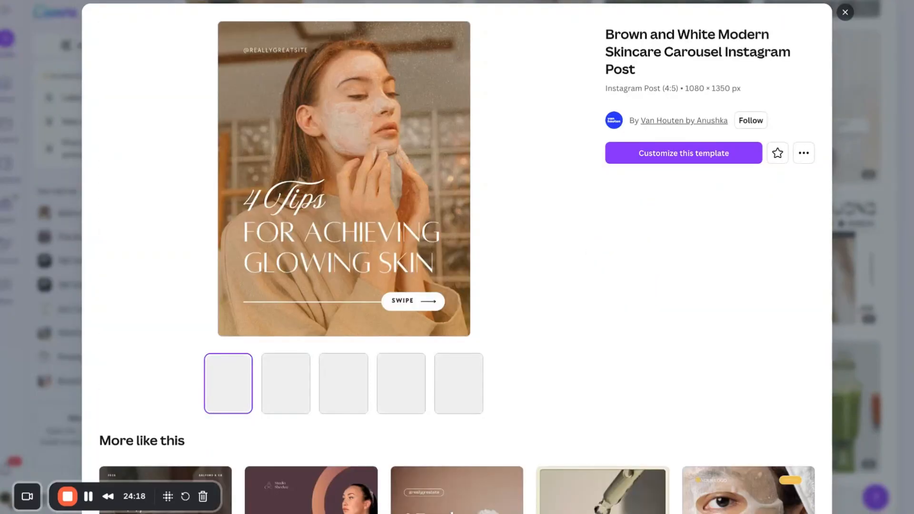
{"action": "scroll", "coordinate": [590, 246], "scroll_direction": "down", "scroll_amount": 5}
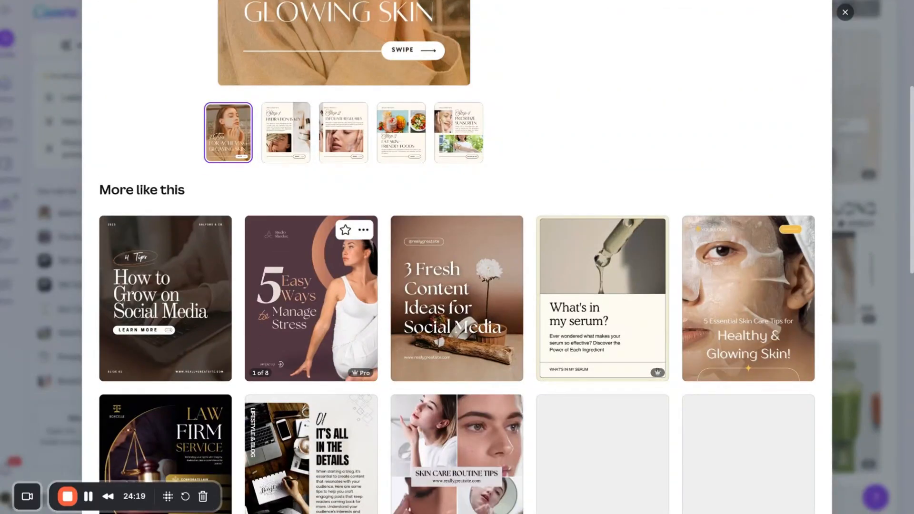
{"action": "scroll", "coordinate": [771, 265], "scroll_direction": "down", "scroll_amount": 2}
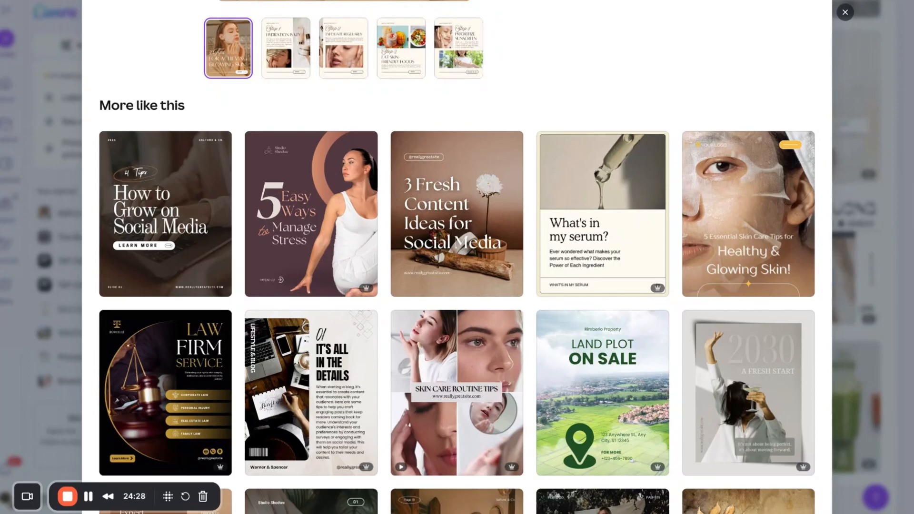
Preview the similar "Healthy & Glowing Skin!" skin care tips carousel and return to the search results.
{"action": "mouse_move", "coordinate": [764, 219]}
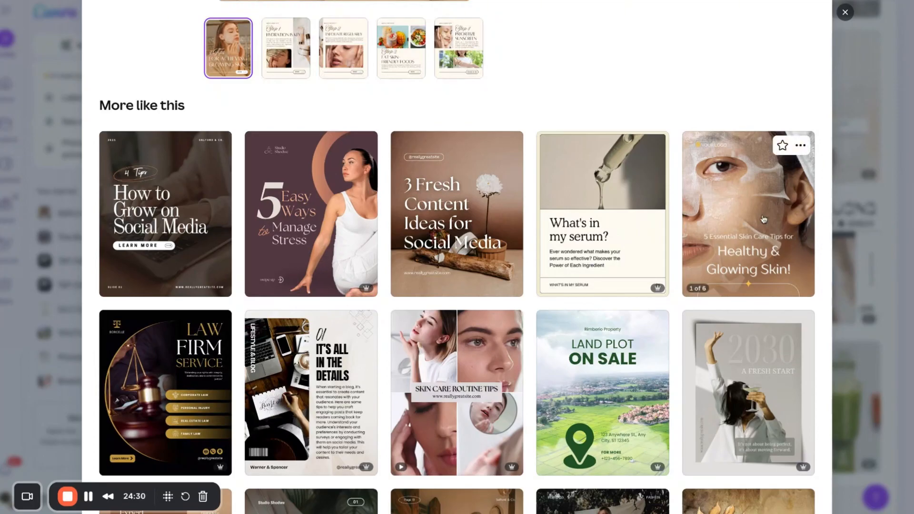
{"action": "left_click", "coordinate": [763, 219]}
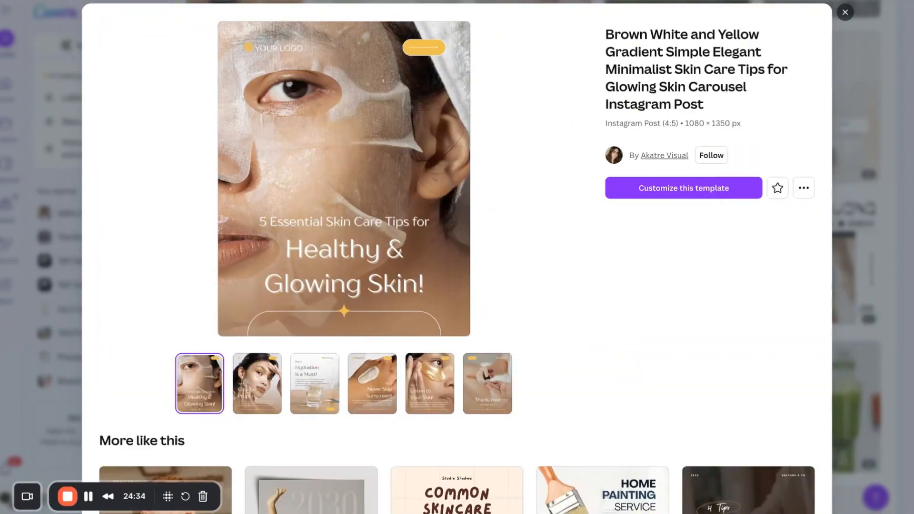
{"action": "left_click", "coordinate": [845, 12]}
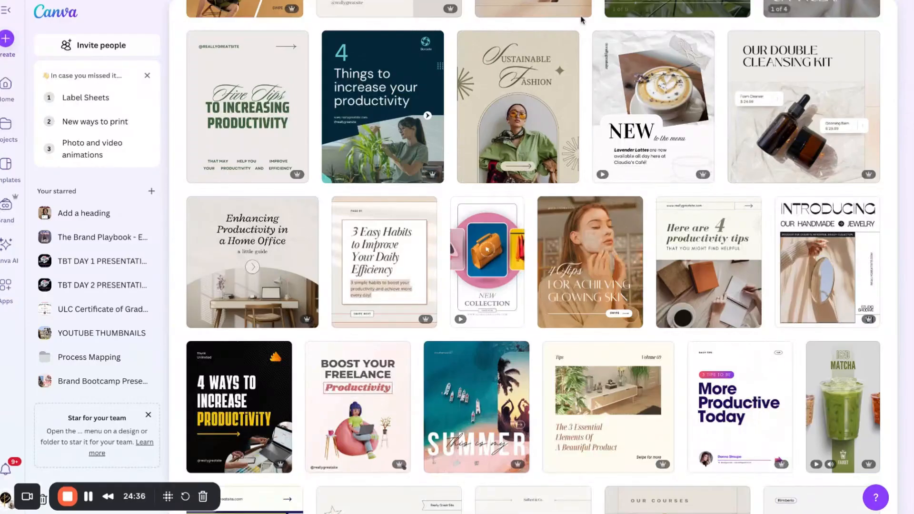
Search the templates for "instagram story" and look through the story designs.
{"action": "scroll", "coordinate": [601, 22], "scroll_direction": "up", "scroll_amount": 10}
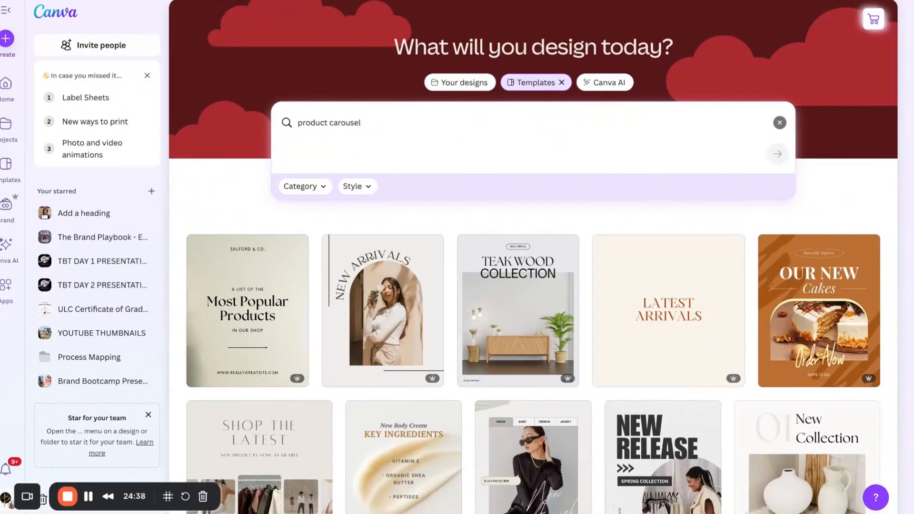
{"action": "double_click", "coordinate": [401, 129]}
{"action": "key", "text": "ctrl+a"}
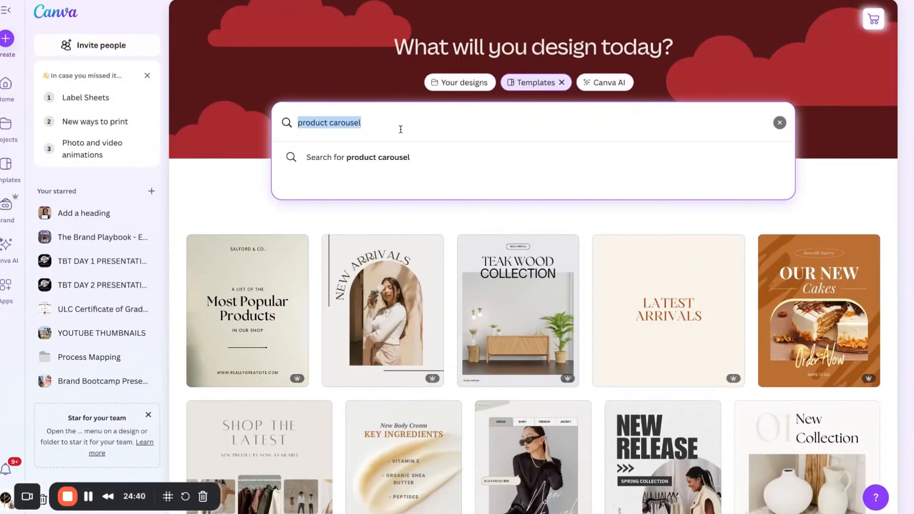
{"action": "type", "text": "instagram story"}
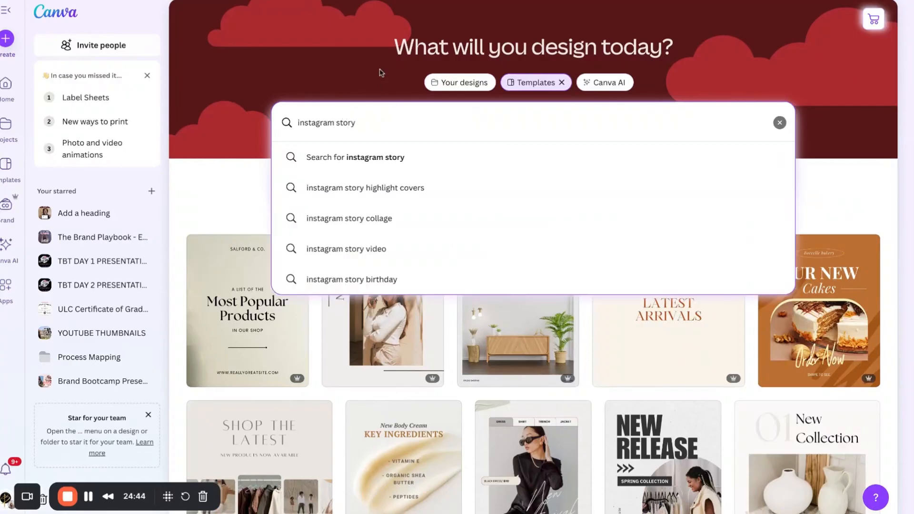
{"action": "key", "text": "Return"}
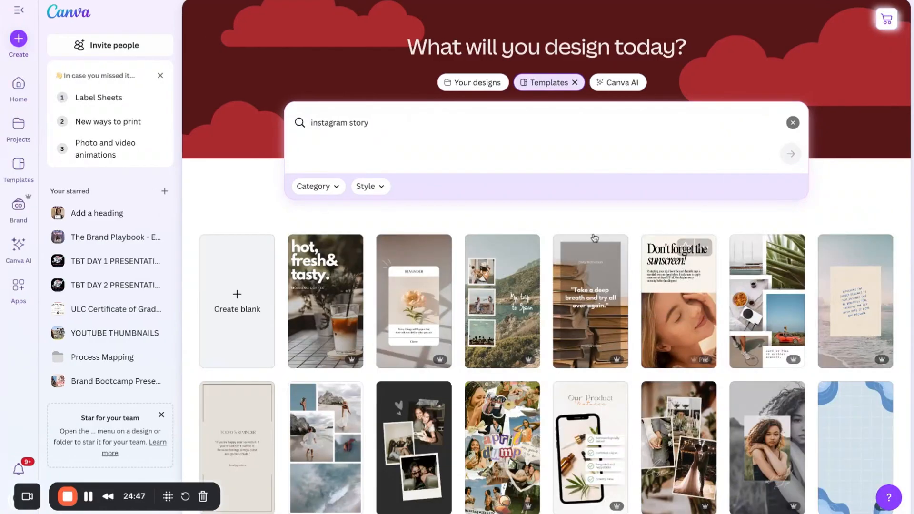
{"action": "scroll", "coordinate": [594, 435], "scroll_direction": "down", "scroll_amount": 6}
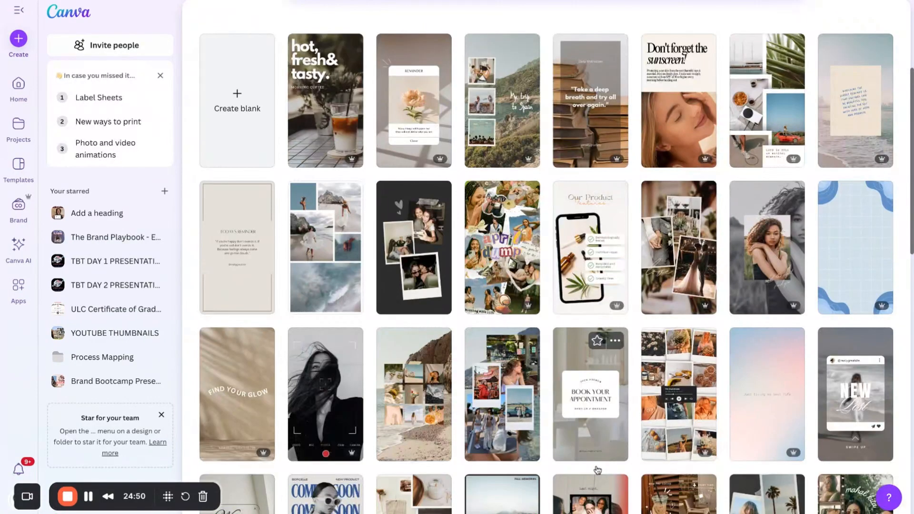
{"action": "scroll", "coordinate": [597, 470], "scroll_direction": "down", "scroll_amount": 3}
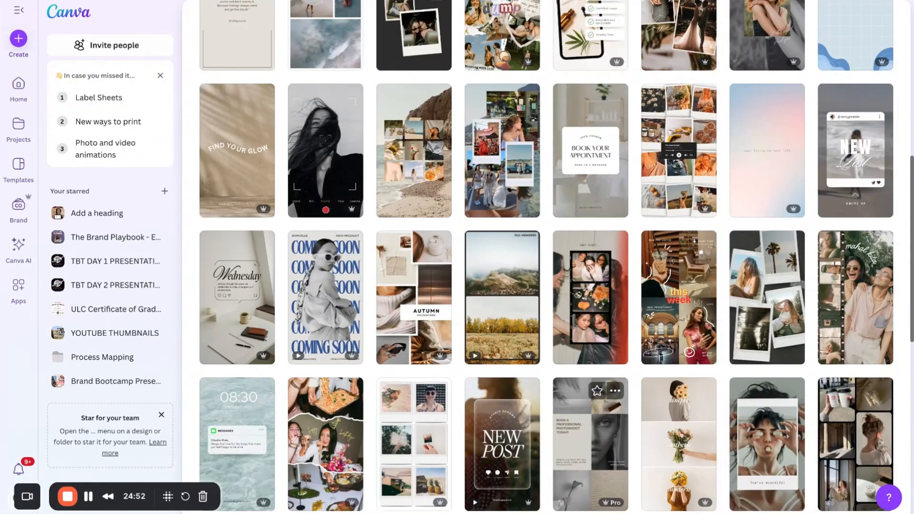
Refine the template search to "skin instagram story".
{"action": "scroll", "coordinate": [595, 447], "scroll_direction": "up", "scroll_amount": 10}
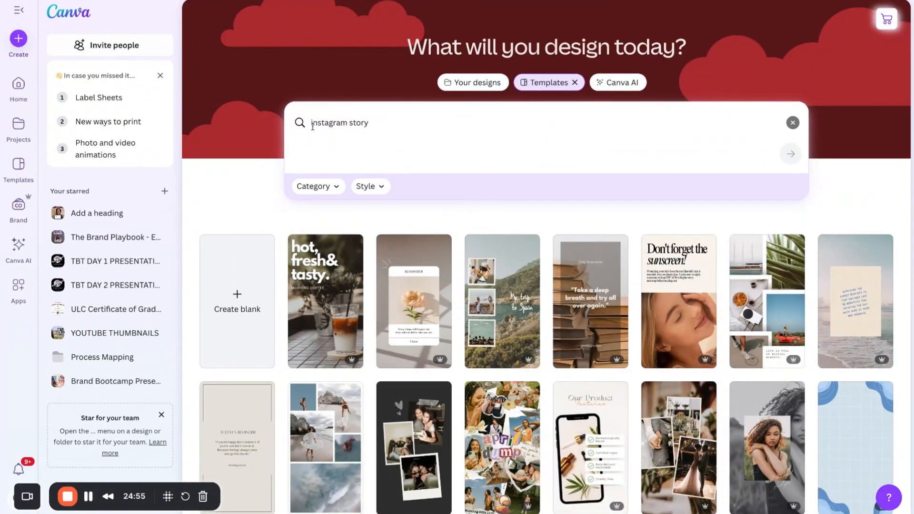
{"action": "left_click", "coordinate": [313, 125]}
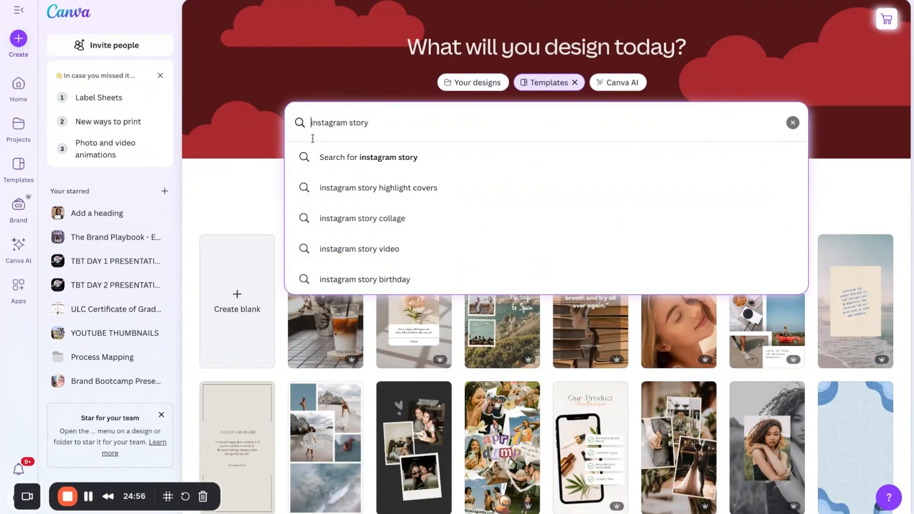
{"action": "type", "text": "skin"}
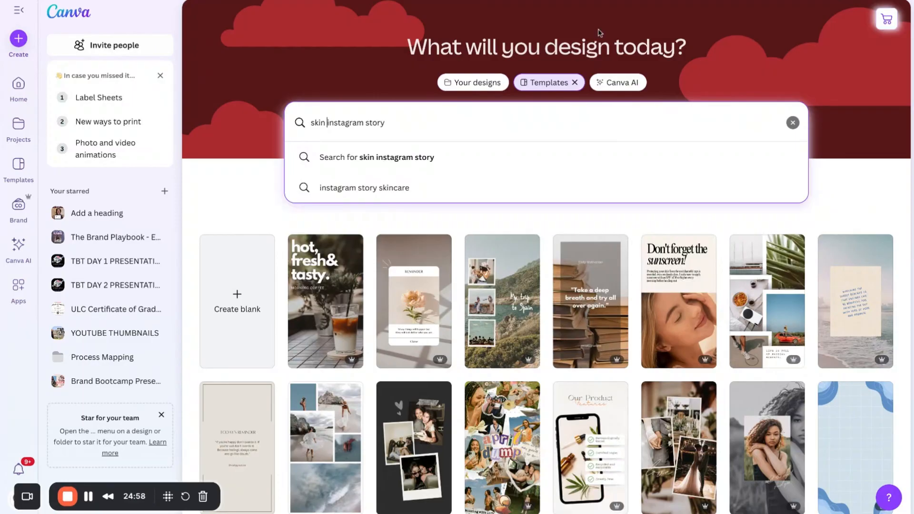
{"action": "key", "text": "Return"}
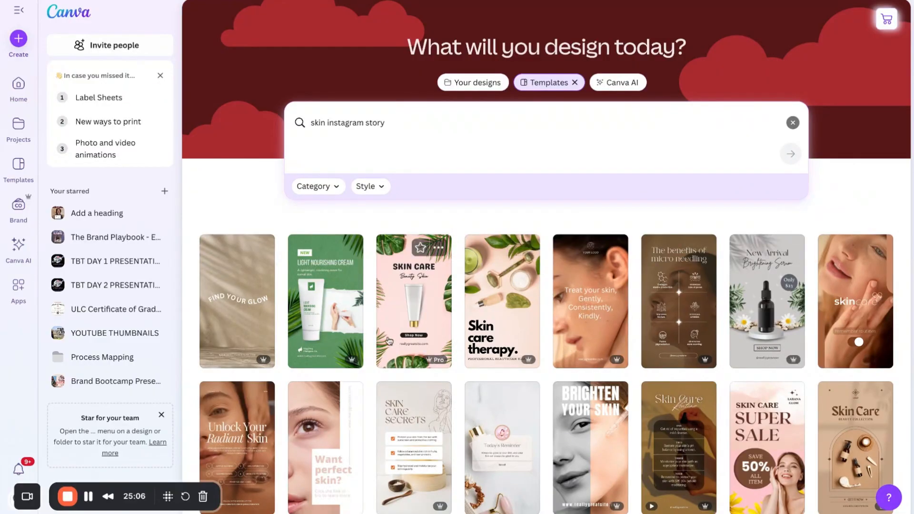
Preview the Skin Care - Instagram Story, select the White Minimalist Skincare Product Instagram Story from its similar designs, and open it for customizing.
{"action": "left_click", "coordinate": [400, 328]}
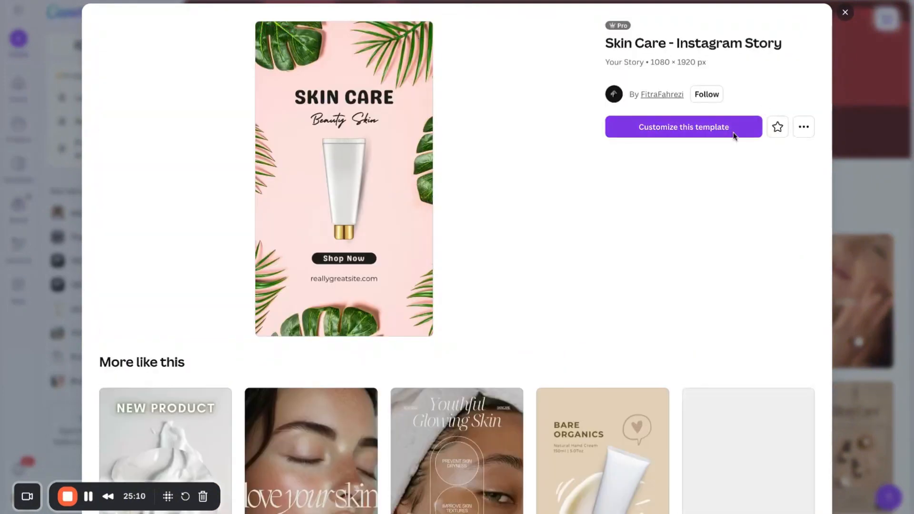
{"action": "scroll", "coordinate": [453, 343], "scroll_direction": "down", "scroll_amount": 8}
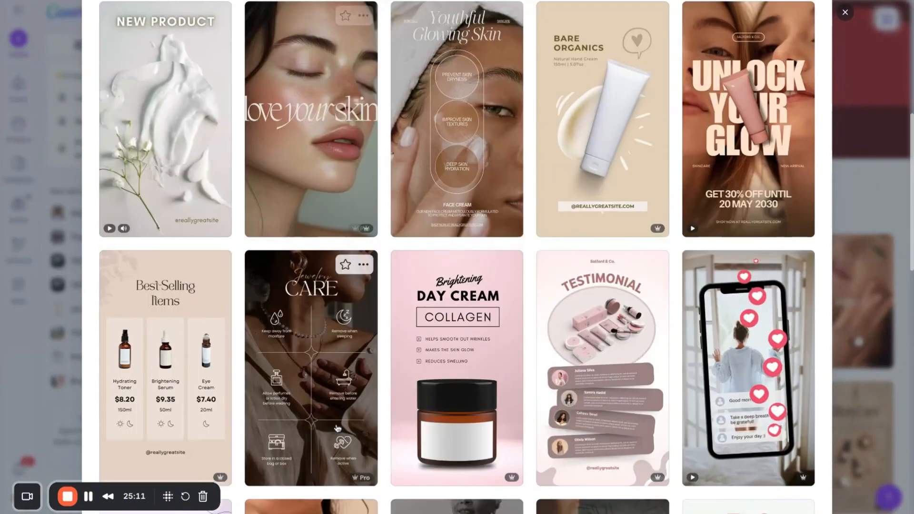
{"action": "left_click", "coordinate": [473, 114]}
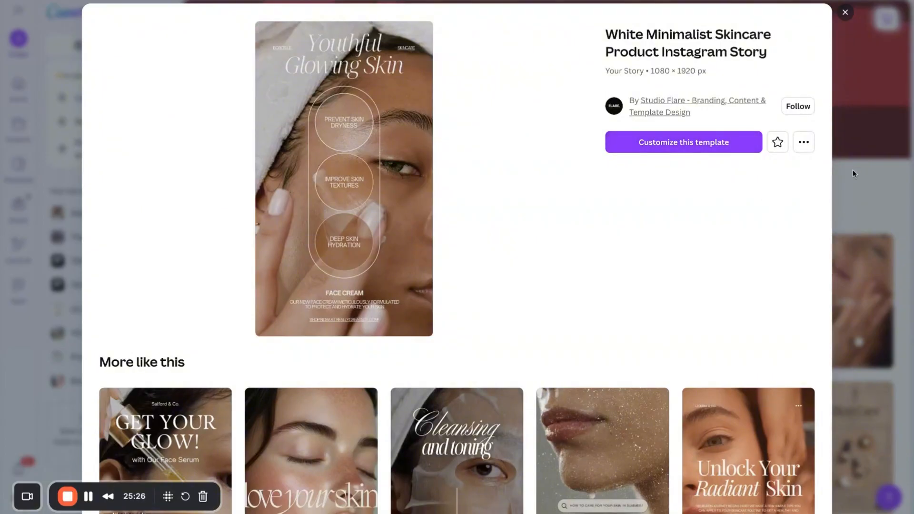
{"action": "left_click", "coordinate": [698, 145]}
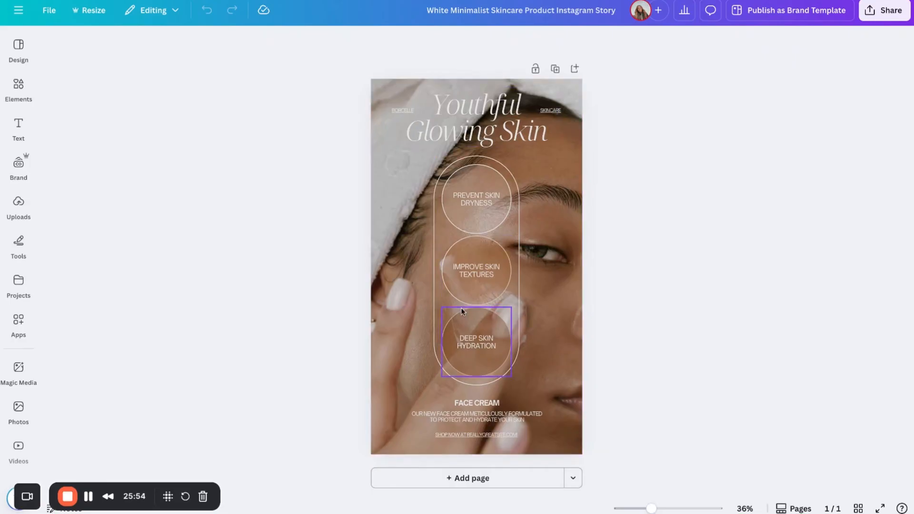
Add a second page in Instagram Post (4:5) format below the story and compare both pages in grid view.
{"action": "left_click", "coordinate": [580, 478]}
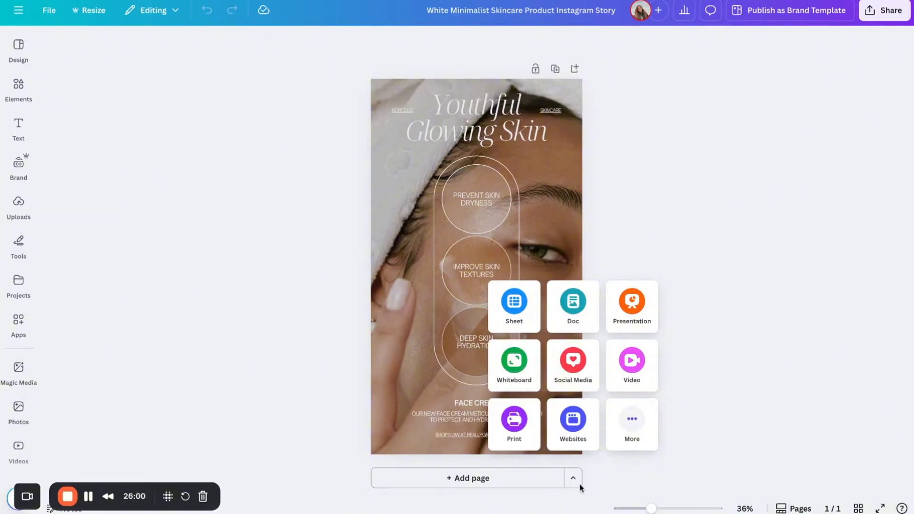
{"action": "left_click", "coordinate": [575, 364]}
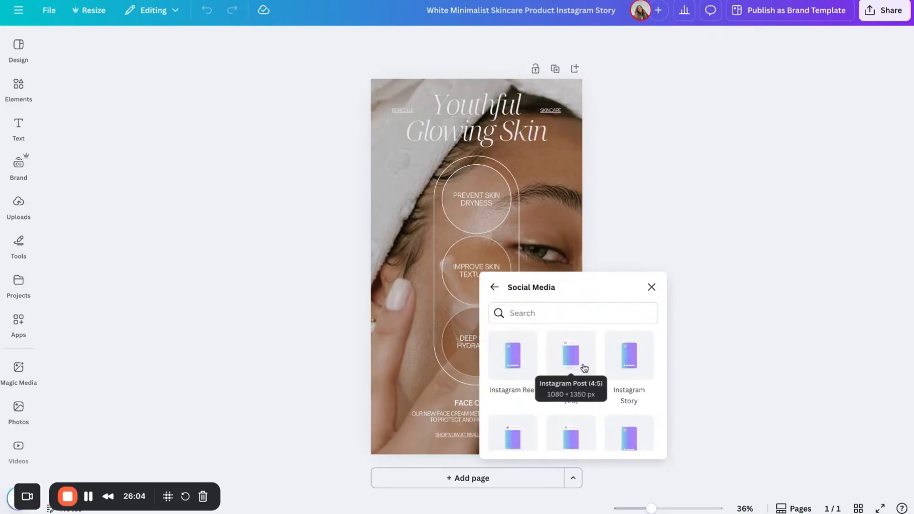
{"action": "left_click", "coordinate": [584, 368]}
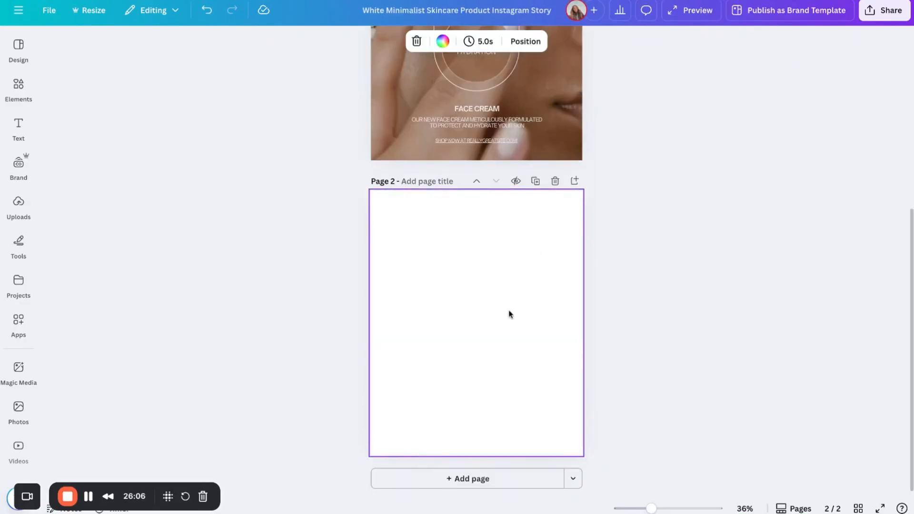
{"action": "left_click", "coordinate": [859, 508]}
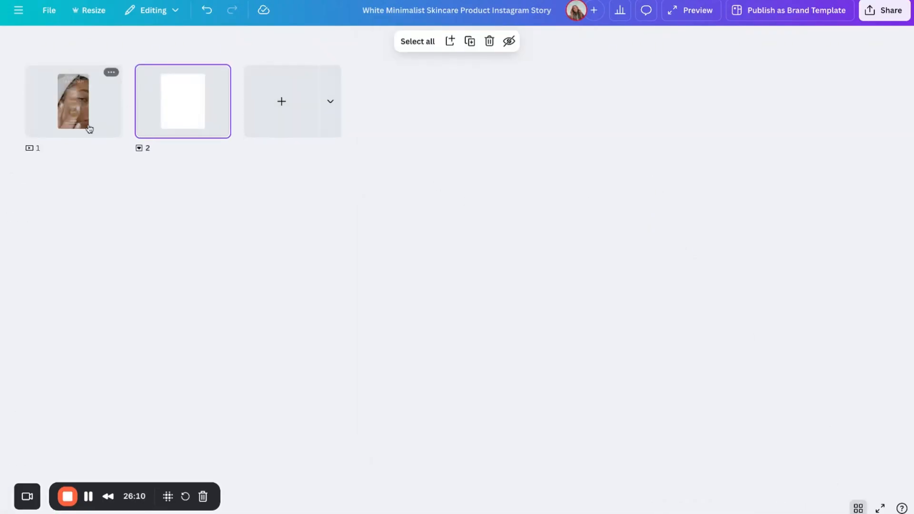
{"action": "double_click", "coordinate": [178, 133]}
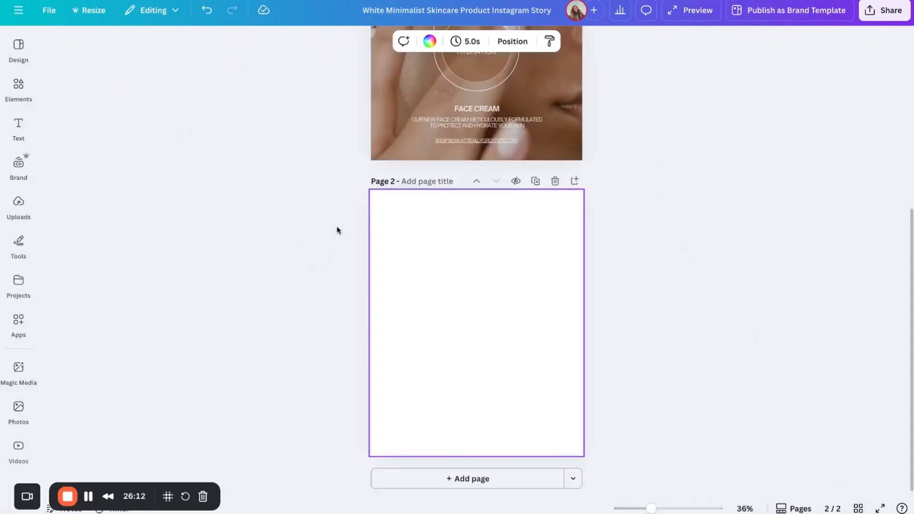
Copy all text and shape elements from page 1 and paste them onto the blank page 2.
{"action": "scroll", "coordinate": [339, 215], "scroll_direction": "up", "scroll_amount": 4}
{"action": "left_click_drag", "start_coordinate": [337, 80], "coordinate": [585, 443]}
{"action": "left_click", "coordinate": [487, 407]}
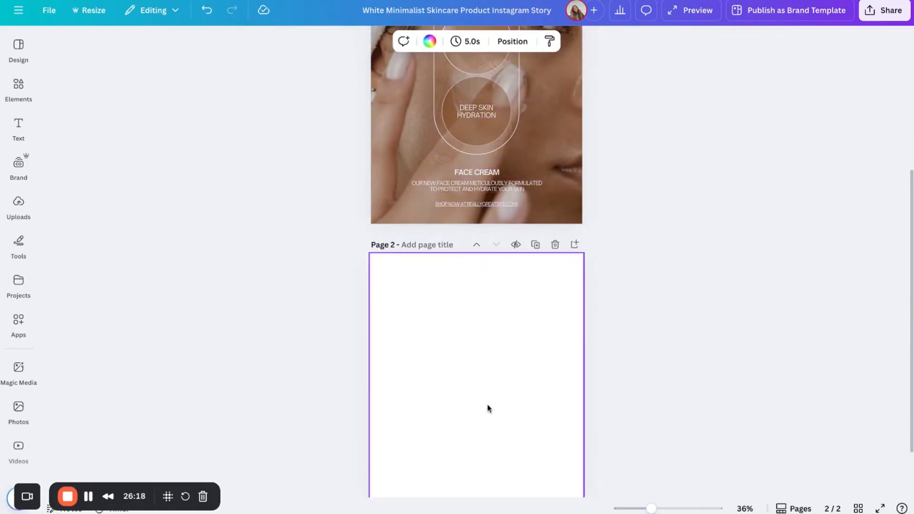
{"action": "key", "text": "ctrl+v"}
{"action": "scroll", "coordinate": [504, 255], "scroll_direction": "down", "scroll_amount": 2}
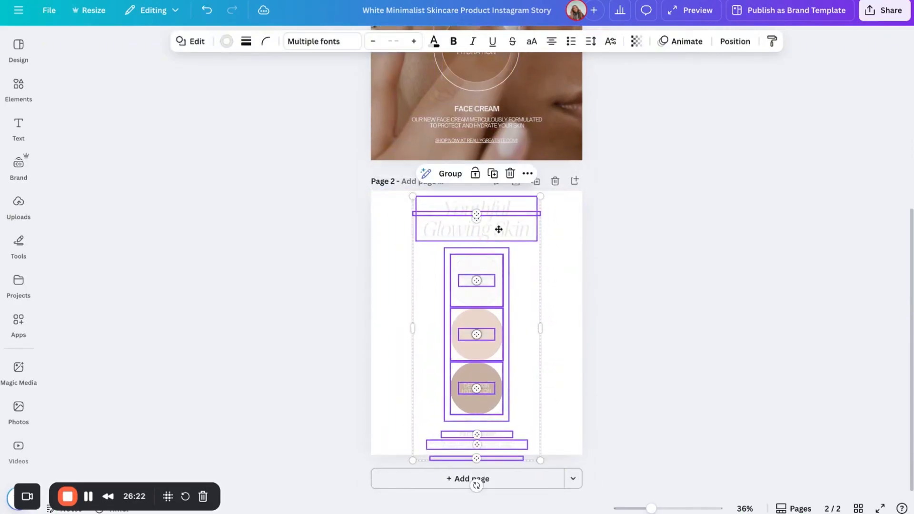
Copy the background photo from page 1 and paste it as the background of page 2.
{"action": "scroll", "coordinate": [476, 228], "scroll_direction": "up", "scroll_amount": 5}
{"action": "left_click", "coordinate": [576, 96]}
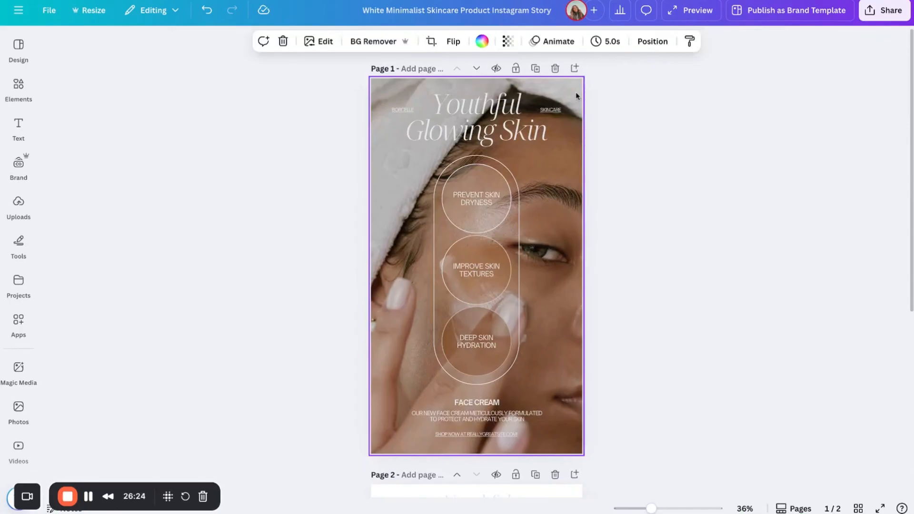
{"action": "scroll", "coordinate": [576, 96], "scroll_direction": "down", "scroll_amount": 6}
{"action": "left_click", "coordinate": [576, 243]}
{"action": "left_click", "coordinate": [635, 235]}
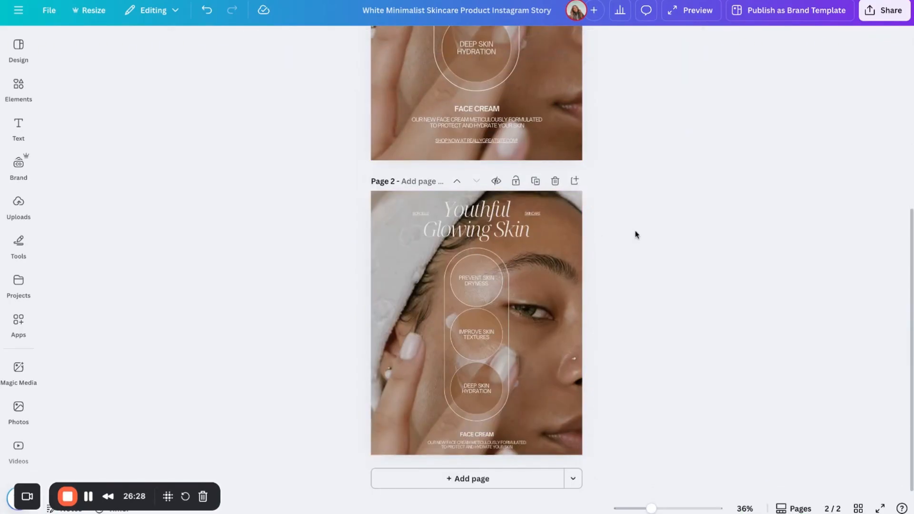
Create a copy of the design resized to Instagram Post (4:5), then open it and look over its pages.
{"action": "scroll", "coordinate": [635, 235], "scroll_direction": "up", "scroll_amount": 6}
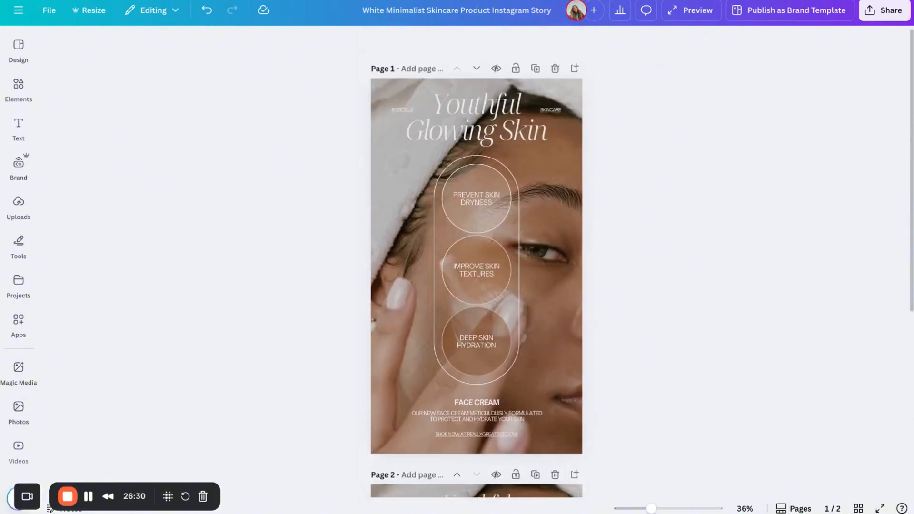
{"action": "left_click", "coordinate": [96, 10]}
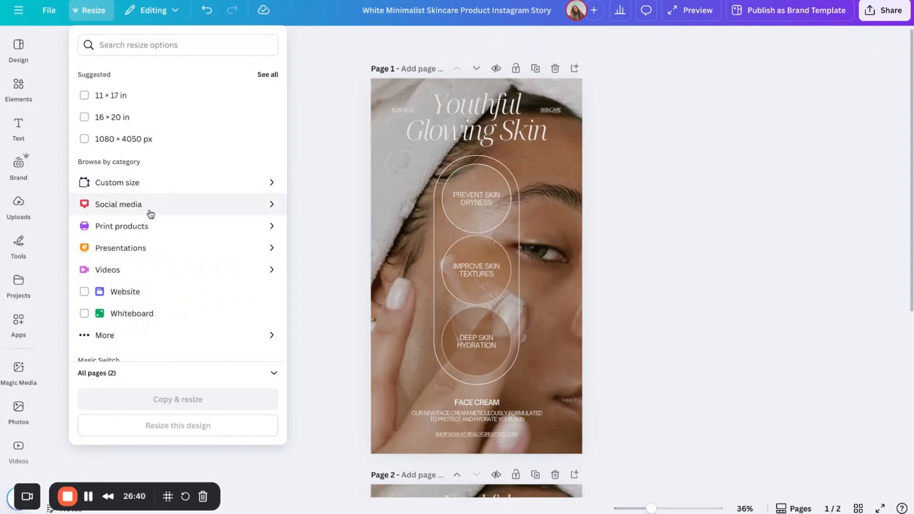
{"action": "left_click", "coordinate": [273, 208]}
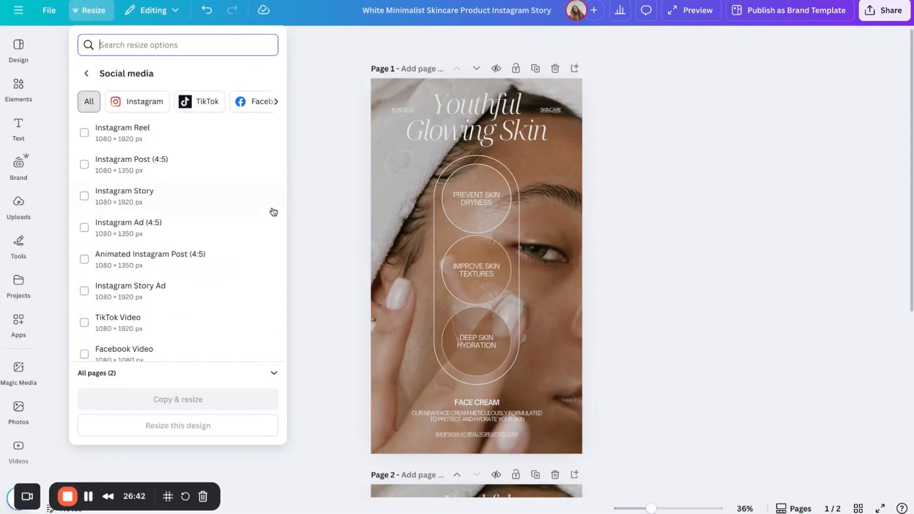
{"action": "left_click", "coordinate": [206, 164]}
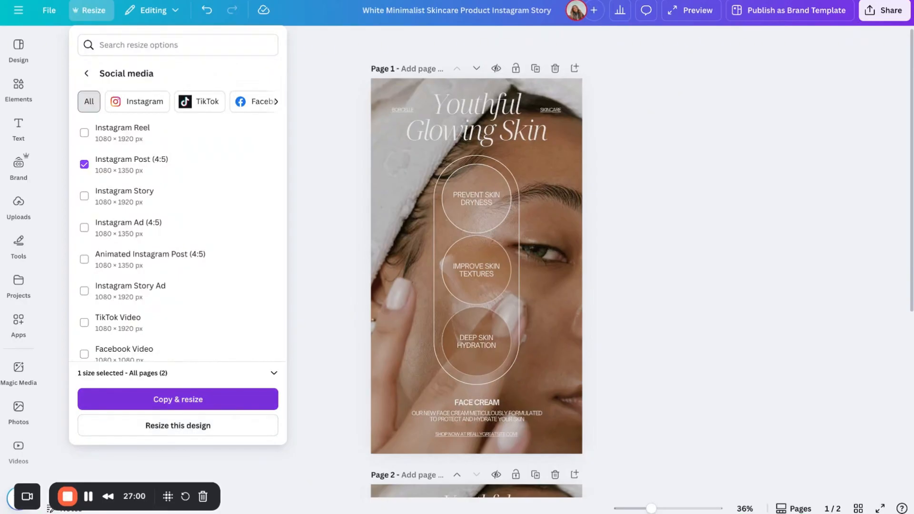
{"action": "left_click", "coordinate": [177, 399]}
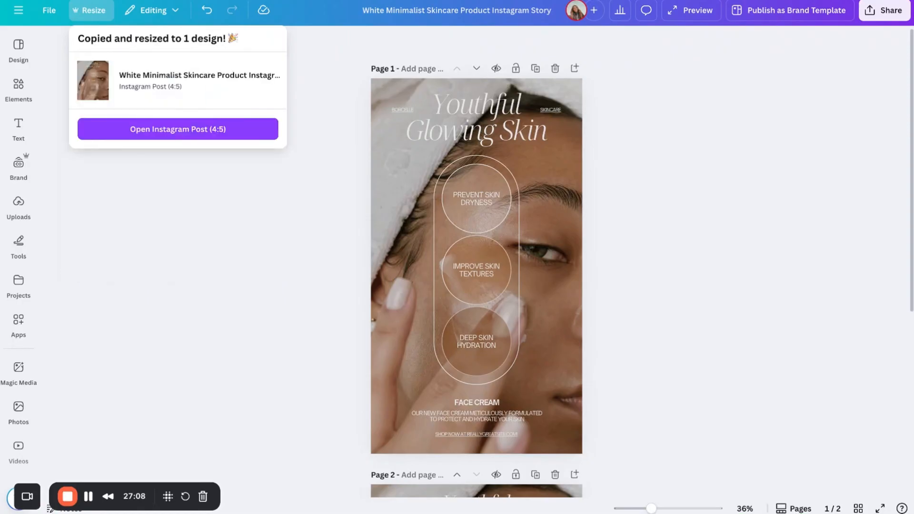
{"action": "left_click", "coordinate": [199, 138]}
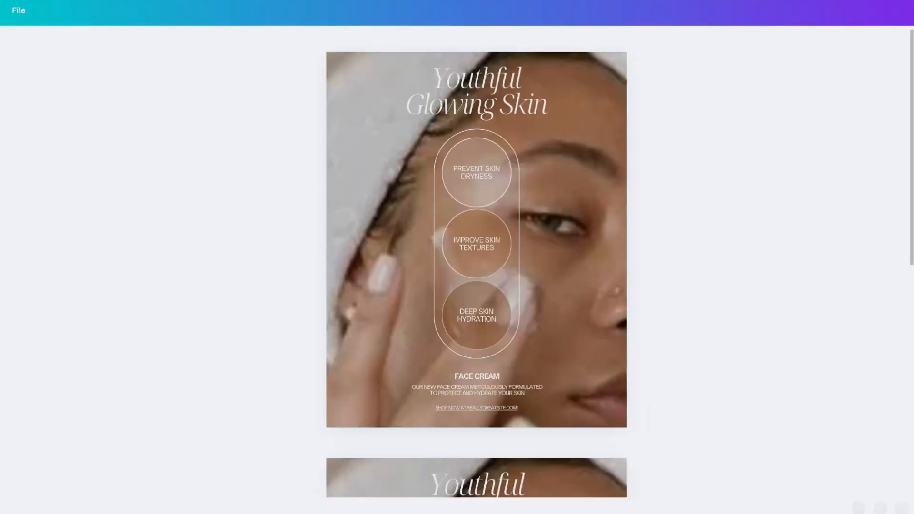
{"action": "scroll", "coordinate": [390, 153], "scroll_direction": "down", "scroll_amount": 3}
{"action": "scroll", "coordinate": [390, 153], "scroll_direction": "up", "scroll_amount": 4}
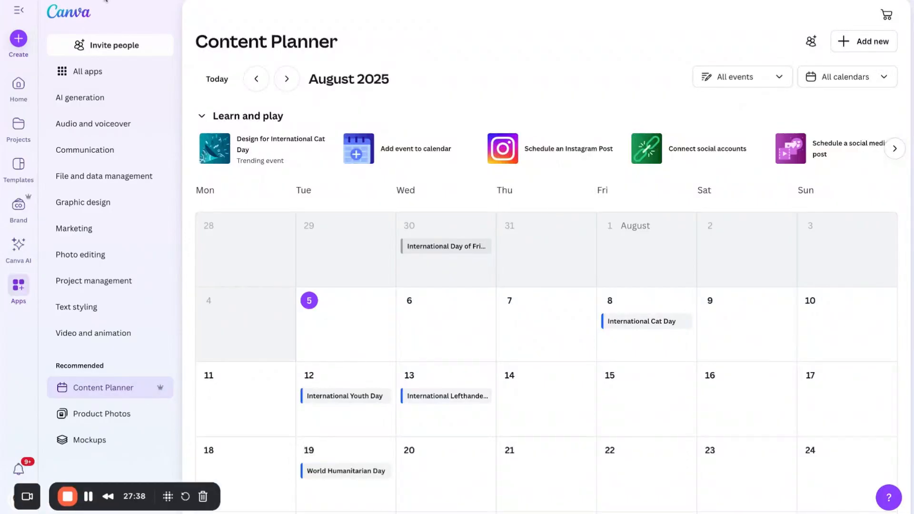
Create a new blank Doc from the home page and dismiss its Magic Write prompt.
{"action": "left_click", "coordinate": [84, 12]}
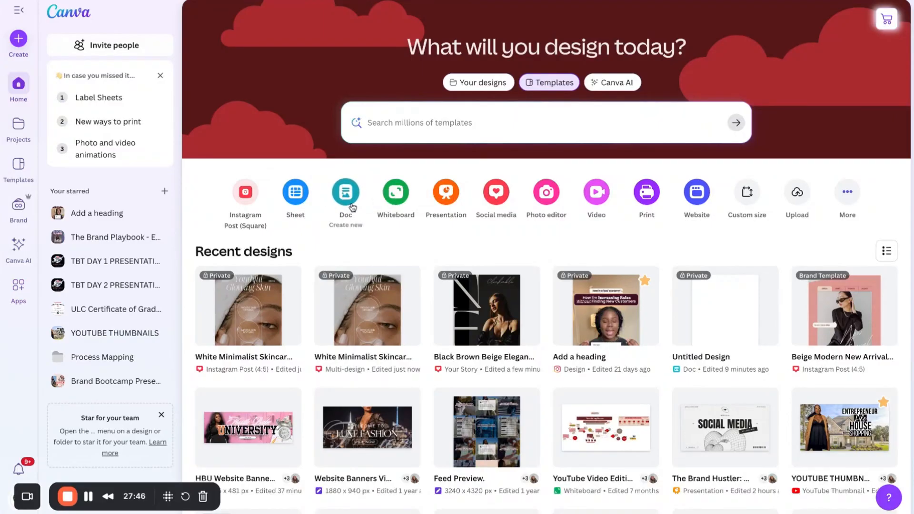
{"action": "left_click", "coordinate": [352, 205]}
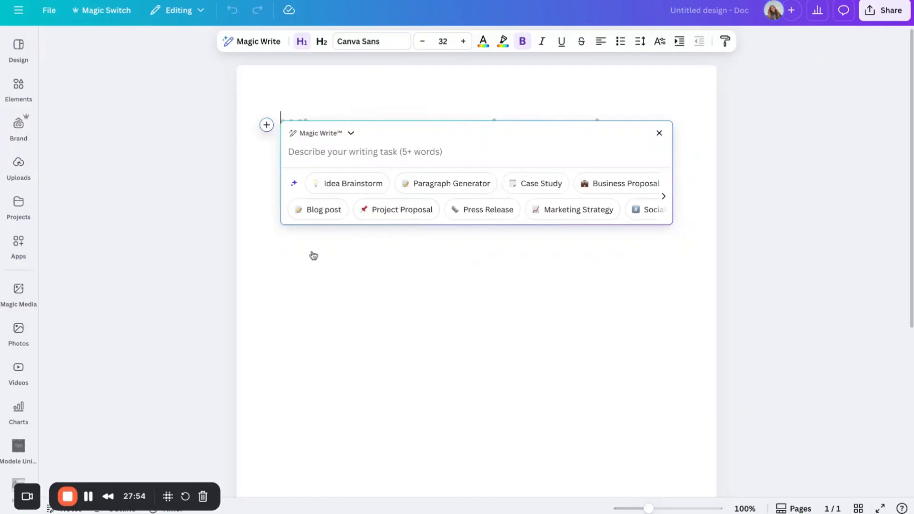
{"action": "left_click", "coordinate": [316, 294]}
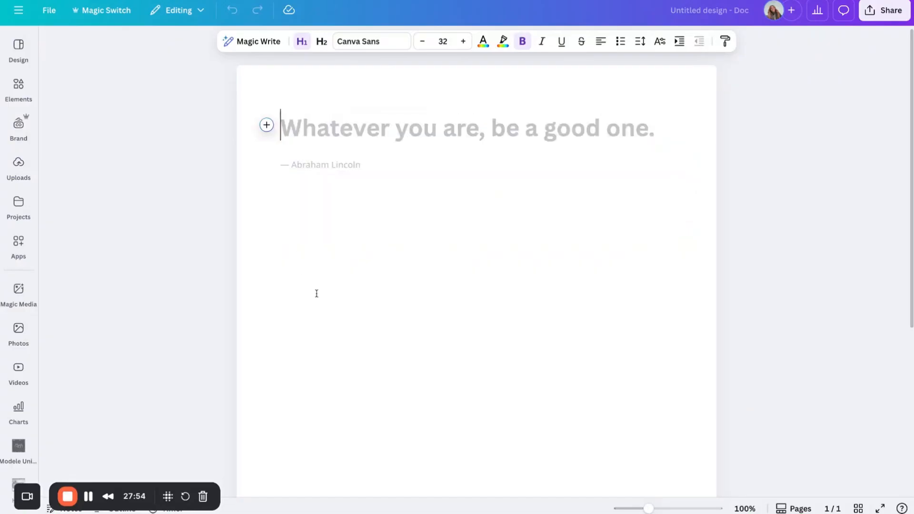
{"action": "left_click", "coordinate": [267, 42]}
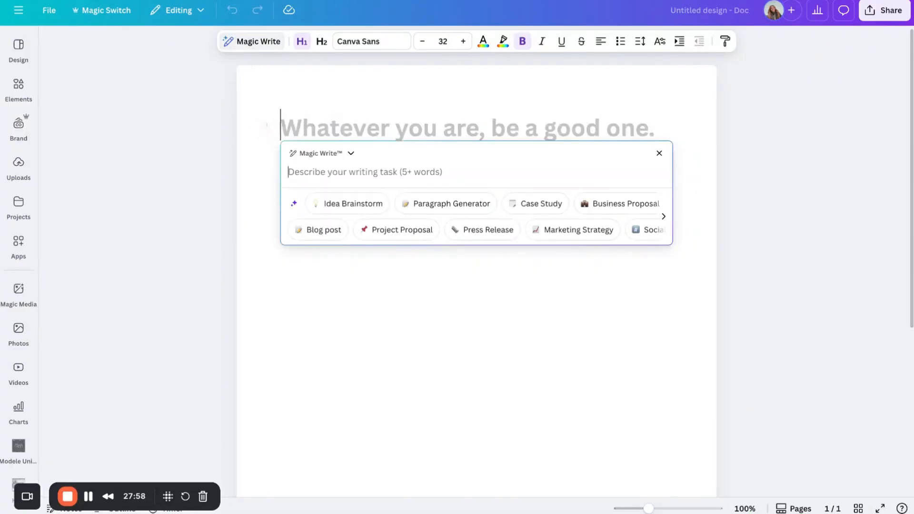
{"action": "left_click", "coordinate": [335, 159]}
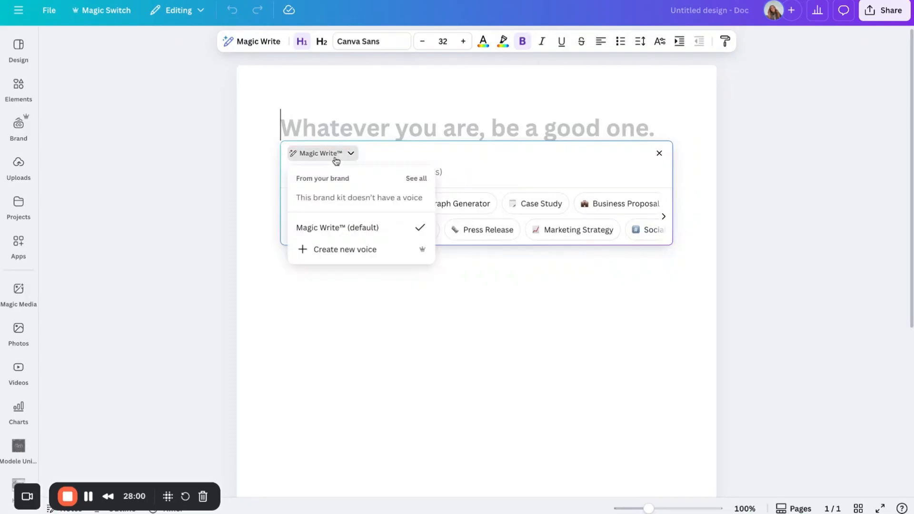
{"action": "left_click", "coordinate": [417, 152]}
{"action": "left_click", "coordinate": [349, 154]}
{"action": "left_click", "coordinate": [359, 249]}
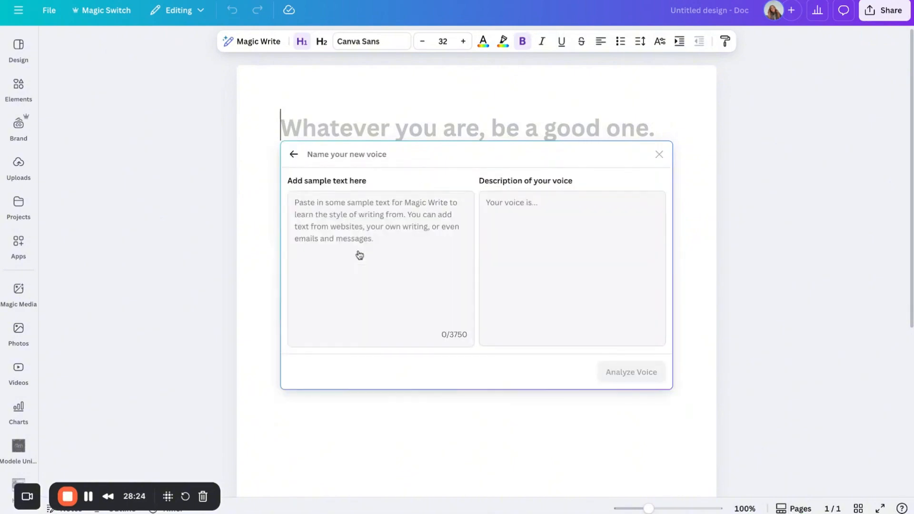
{"action": "left_click", "coordinate": [378, 237]}
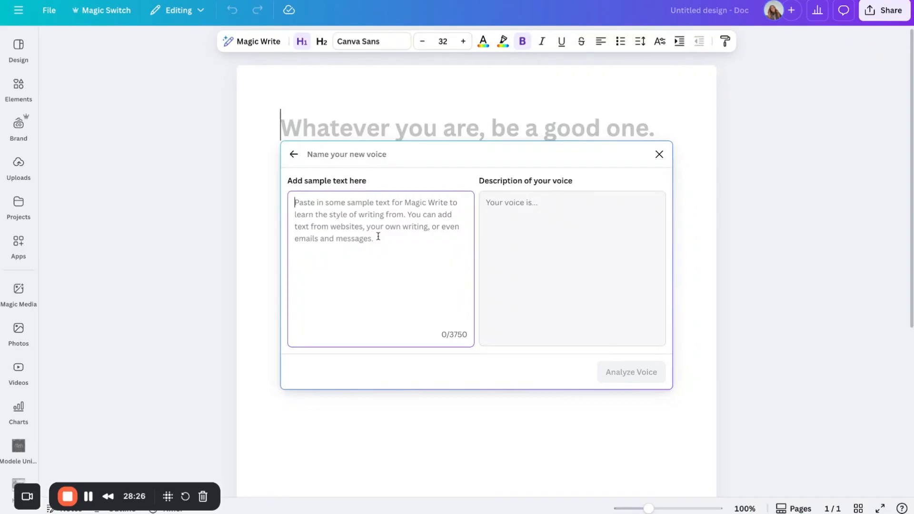
{"action": "type", "text": "My"}
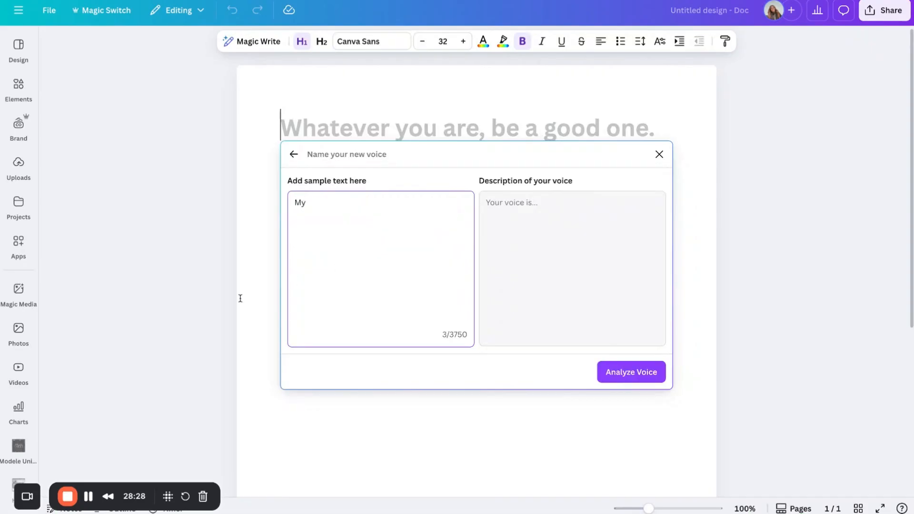
{"action": "left_click", "coordinate": [89, 497]}
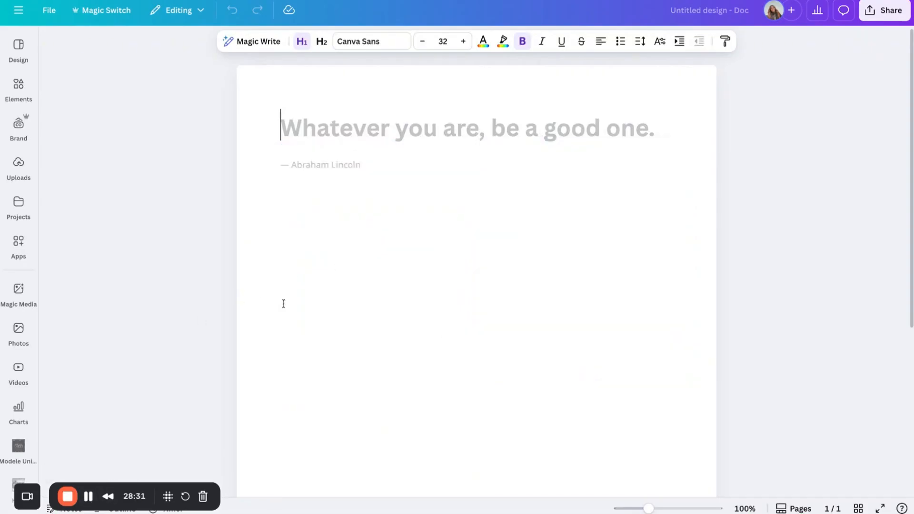
Open Magic Write in the Doc and paste the copied brand voice description into its prompt.
{"action": "left_click", "coordinate": [274, 41]}
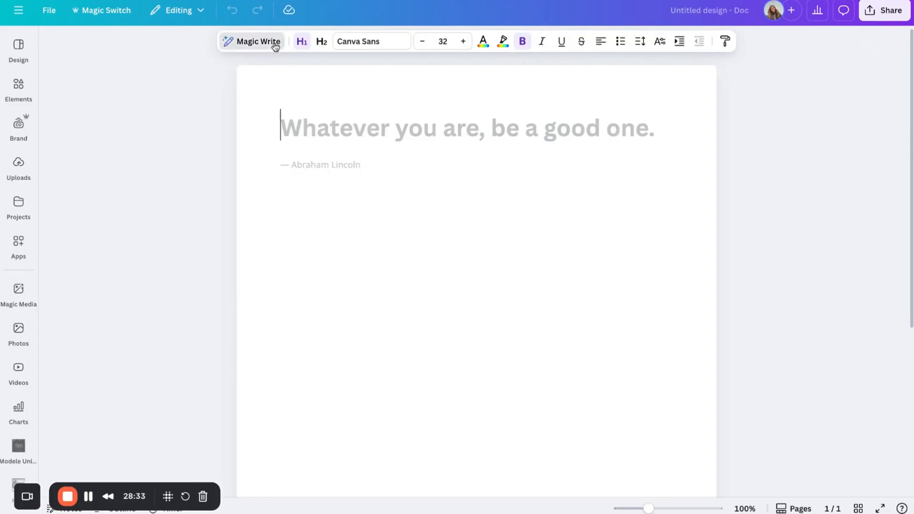
{"action": "key", "text": "super+v"}
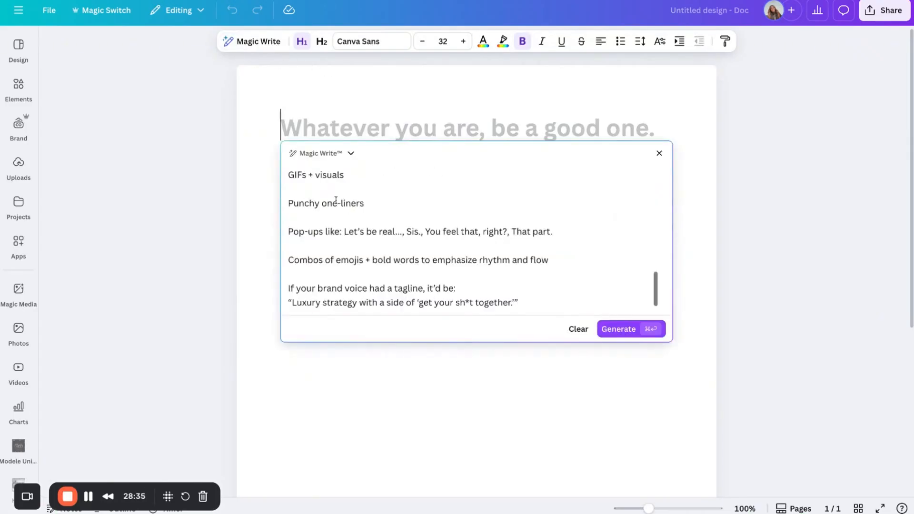
{"action": "scroll", "coordinate": [354, 220], "scroll_direction": "up", "scroll_amount": 10}
{"action": "scroll", "coordinate": [359, 198], "scroll_direction": "down", "scroll_amount": 10}
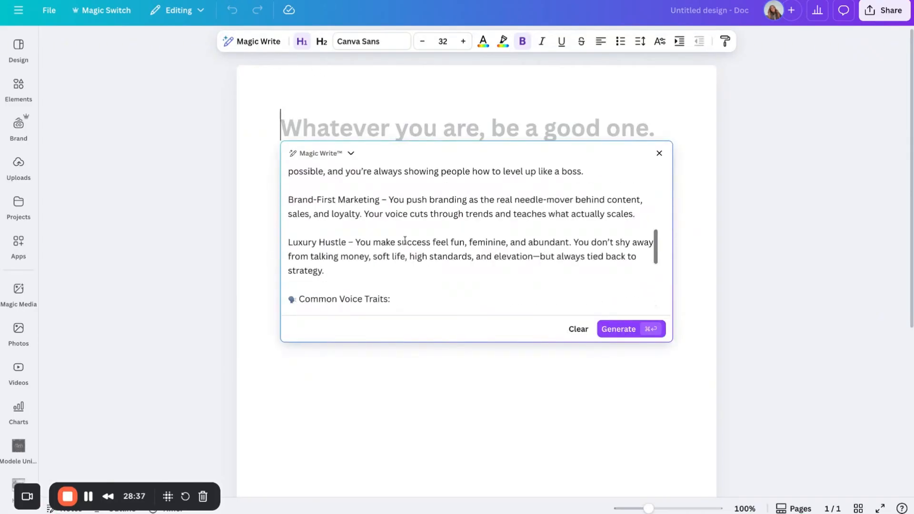
{"action": "scroll", "coordinate": [402, 240], "scroll_direction": "up", "scroll_amount": 10}
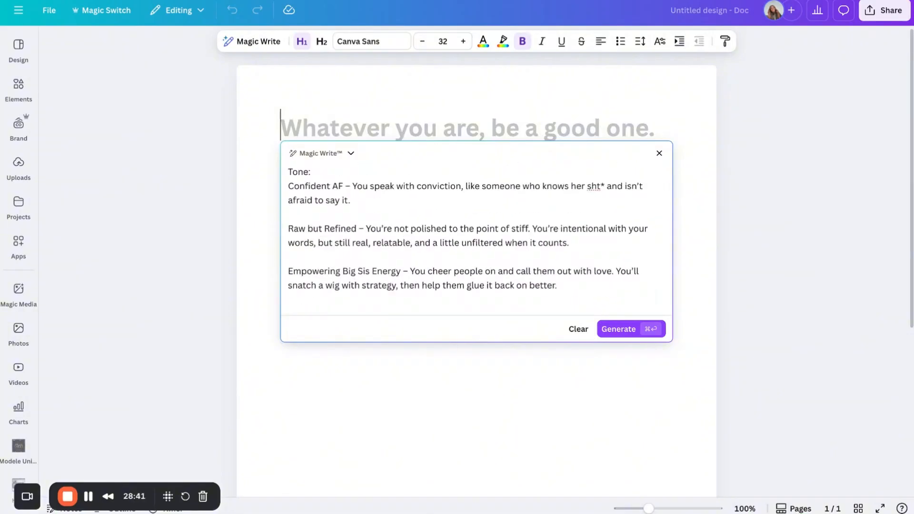
Review the tone, voice pillars and common voice traits of the brand voice description in the Magic Write prompt.
{"action": "scroll", "coordinate": [381, 228], "scroll_direction": "down", "scroll_amount": 1}
{"action": "scroll", "coordinate": [381, 228], "scroll_direction": "up", "scroll_amount": 1}
{"action": "scroll", "coordinate": [328, 218], "scroll_direction": "down", "scroll_amount": 3}
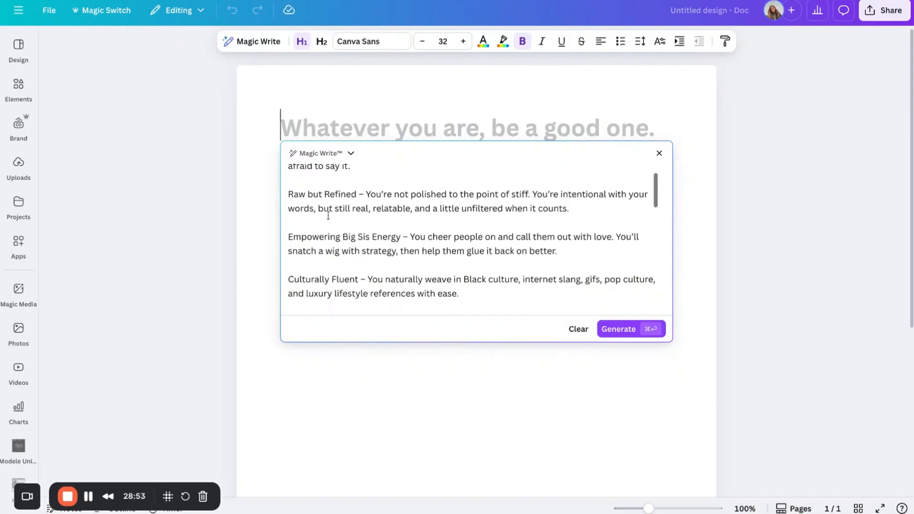
{"action": "scroll", "coordinate": [340, 221], "scroll_direction": "down", "scroll_amount": 3}
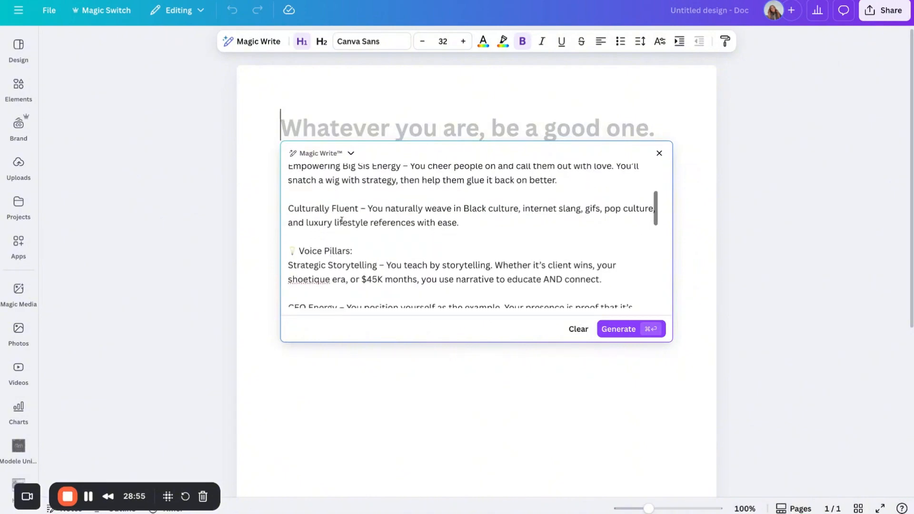
{"action": "scroll", "coordinate": [341, 221], "scroll_direction": "down", "scroll_amount": 3}
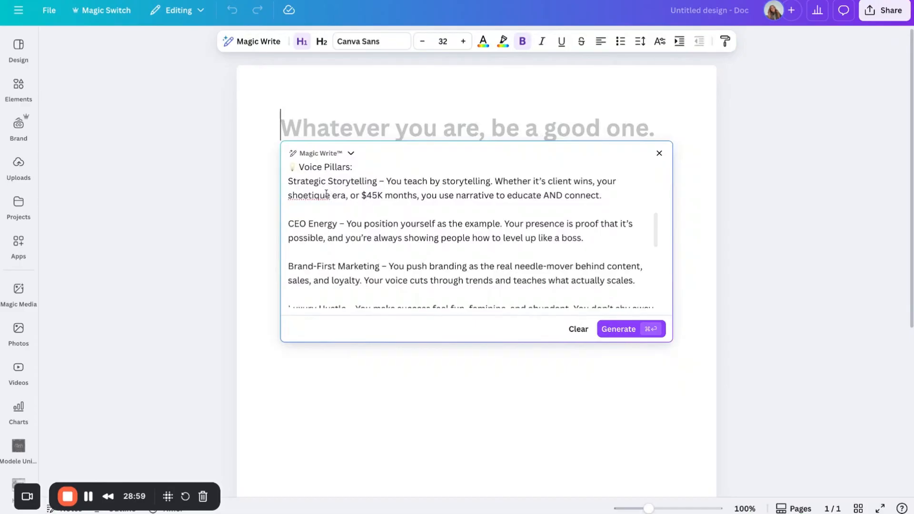
{"action": "scroll", "coordinate": [347, 192], "scroll_direction": "down", "scroll_amount": 1}
{"action": "scroll", "coordinate": [348, 192], "scroll_direction": "up", "scroll_amount": 1}
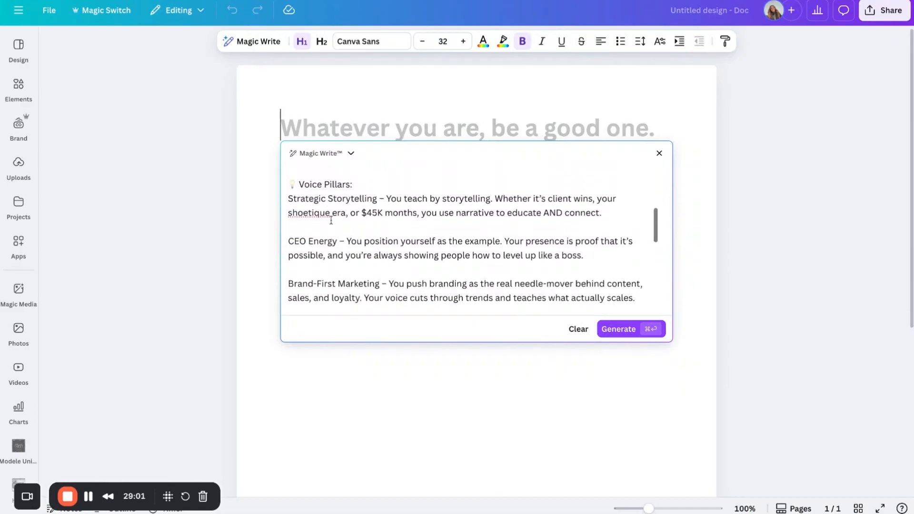
{"action": "scroll", "coordinate": [351, 208], "scroll_direction": "down", "scroll_amount": 3}
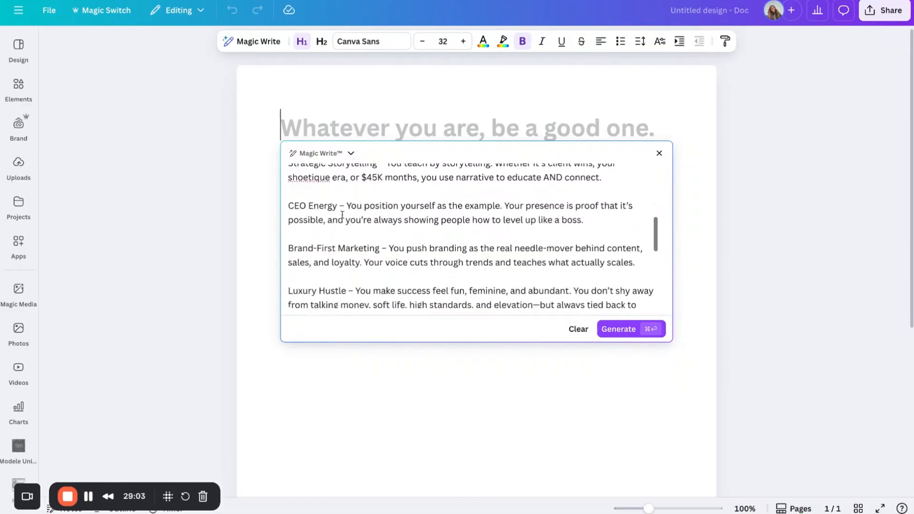
{"action": "scroll", "coordinate": [328, 244], "scroll_direction": "down", "scroll_amount": 3}
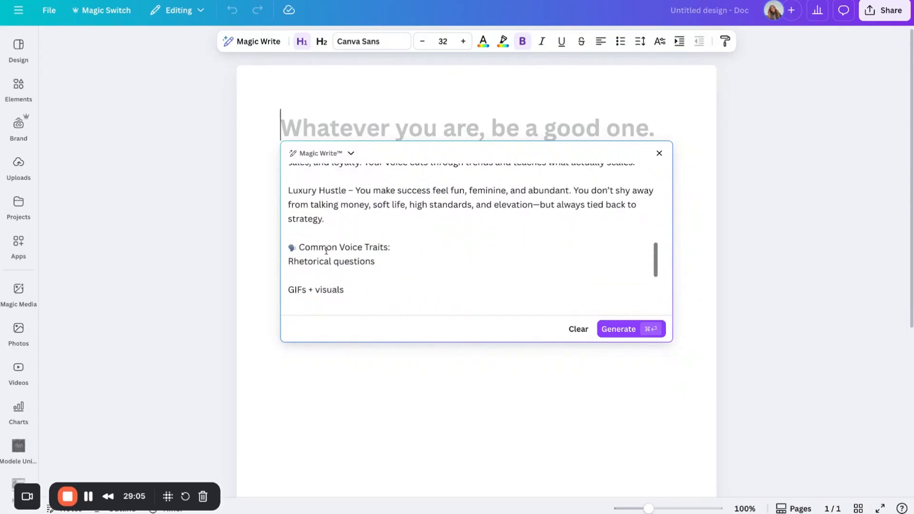
Remove the blank lines between the Common Voice Traits entries from "Rhetorical questions" to "Pop-ups like" in the prompt.
{"action": "left_click", "coordinate": [324, 247]}
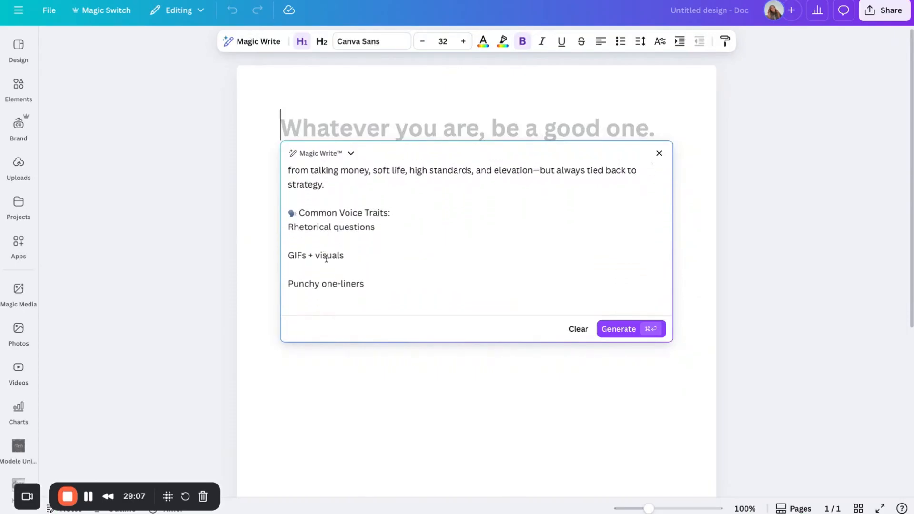
{"action": "scroll", "coordinate": [326, 258], "scroll_direction": "down", "scroll_amount": 2}
{"action": "left_click", "coordinate": [325, 224]}
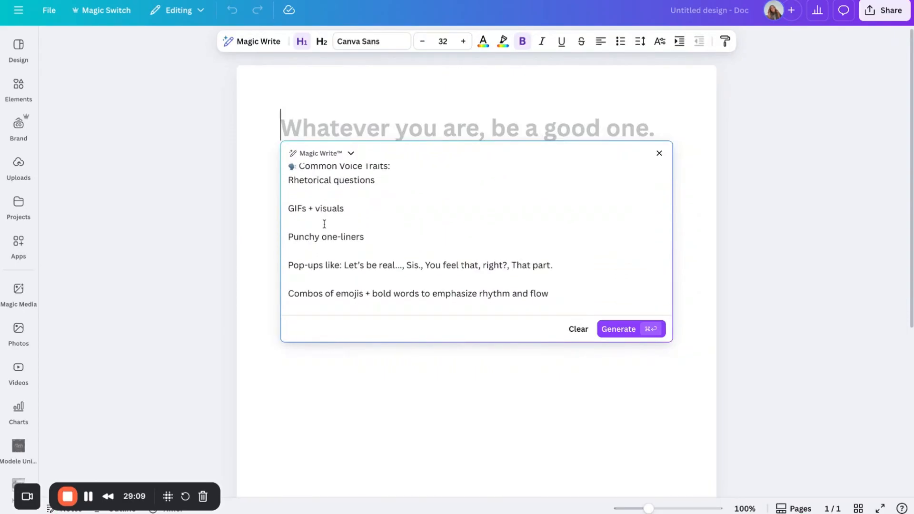
{"action": "key", "text": "BackSpace"}
{"action": "key", "text": "BackSpace"}
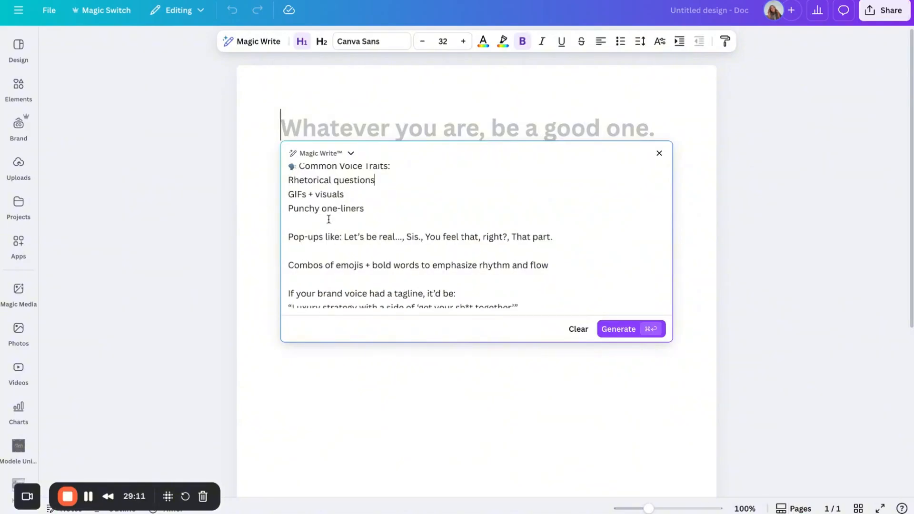
{"action": "key", "text": "BackSpace"}
{"action": "left_click", "coordinate": [336, 256]}
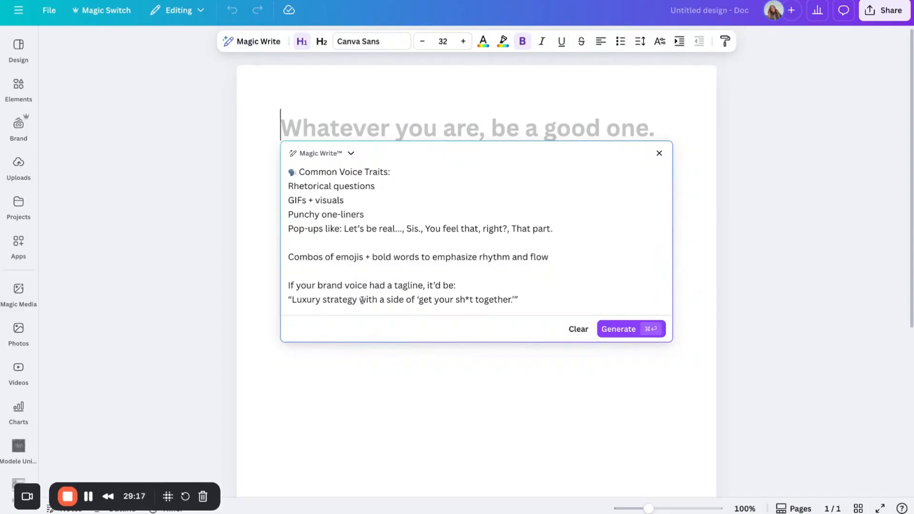
Replace the censored swear word in the prompt's tagline with "ish" and generate the text.
{"action": "left_click", "coordinate": [466, 301]}
{"action": "left_click_drag", "start_coordinate": [474, 301], "coordinate": [460, 300]}
{"action": "key", "text": "BackSpace"}
{"action": "key", "text": "BackSpace"}
{"action": "type", "text": "ish"}
{"action": "left_click", "coordinate": [622, 335]}
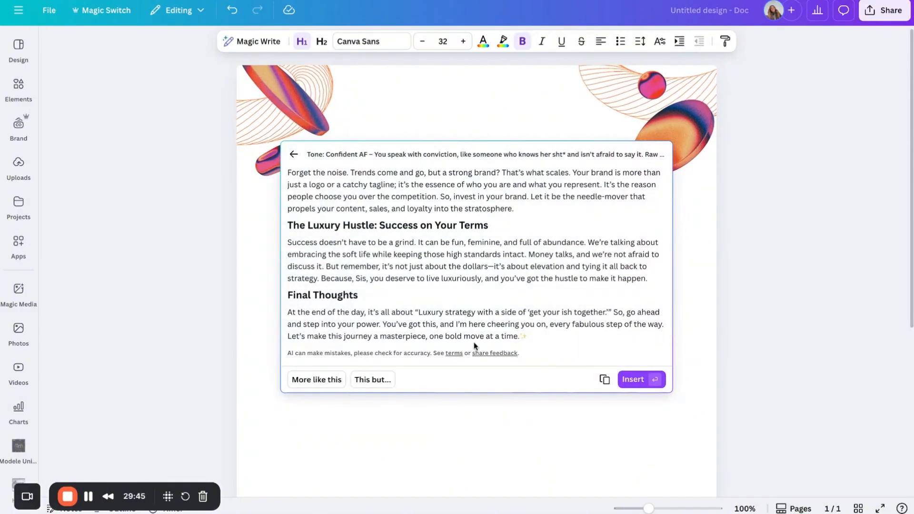
Clear the brand voice prompt, check the available voices, and begin a new prompt with "Write a caption for a skincare".
{"action": "left_click", "coordinate": [294, 155]}
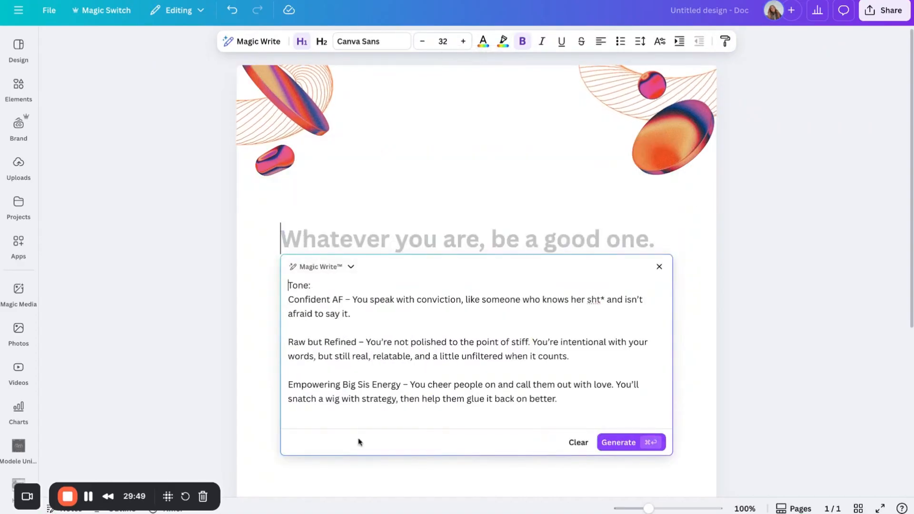
{"action": "left_click", "coordinate": [577, 443]}
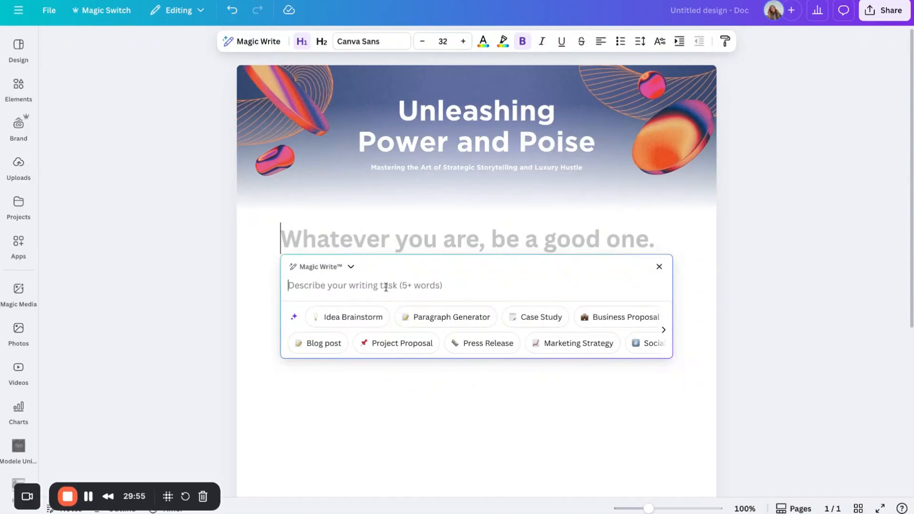
{"action": "type", "text": "Write"}
{"action": "left_click", "coordinate": [344, 269]}
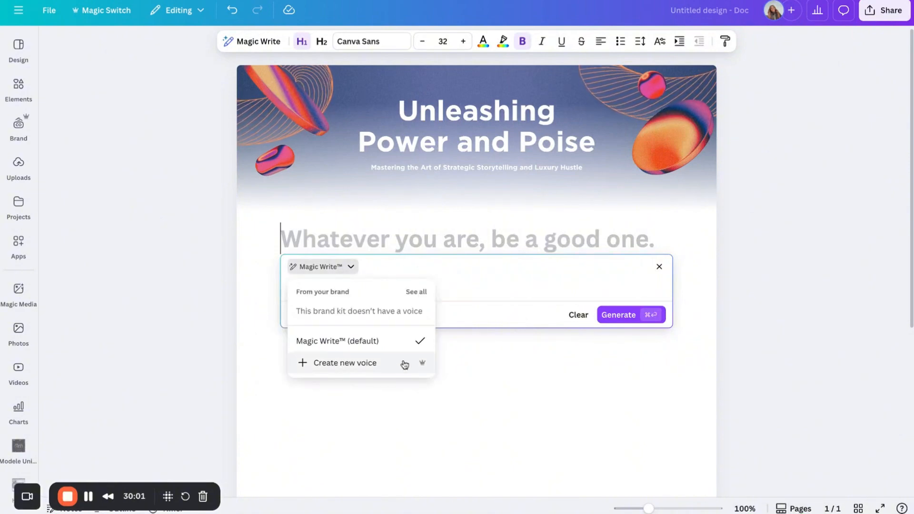
{"action": "left_click", "coordinate": [457, 290]}
{"action": "type", "text": "a caption for"}
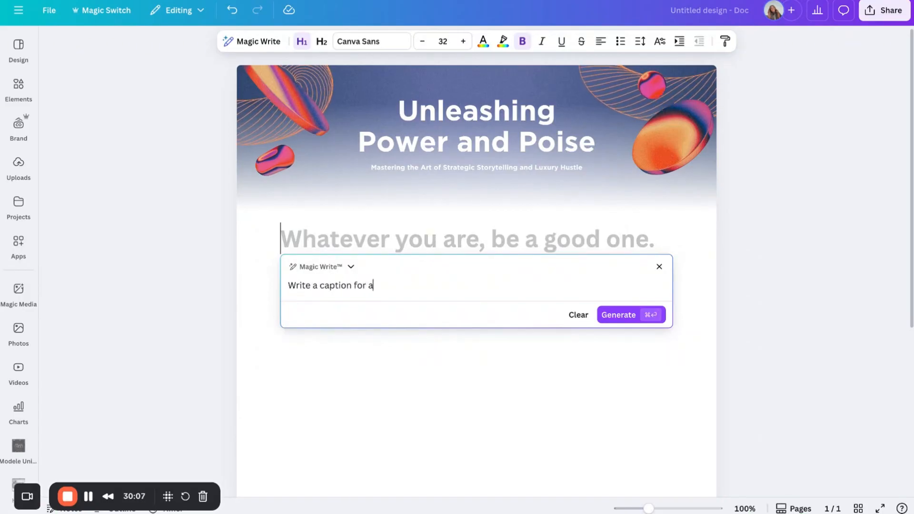
{"action": "type", "text": " a skincare"}
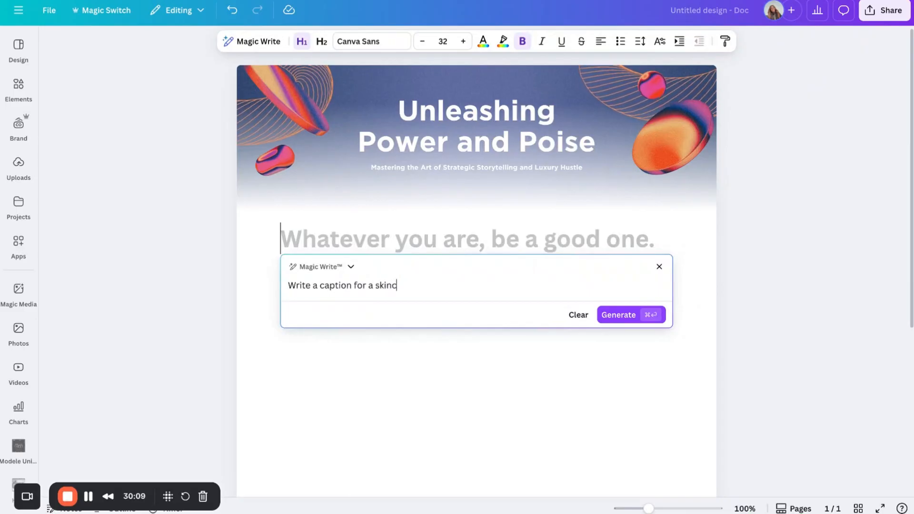
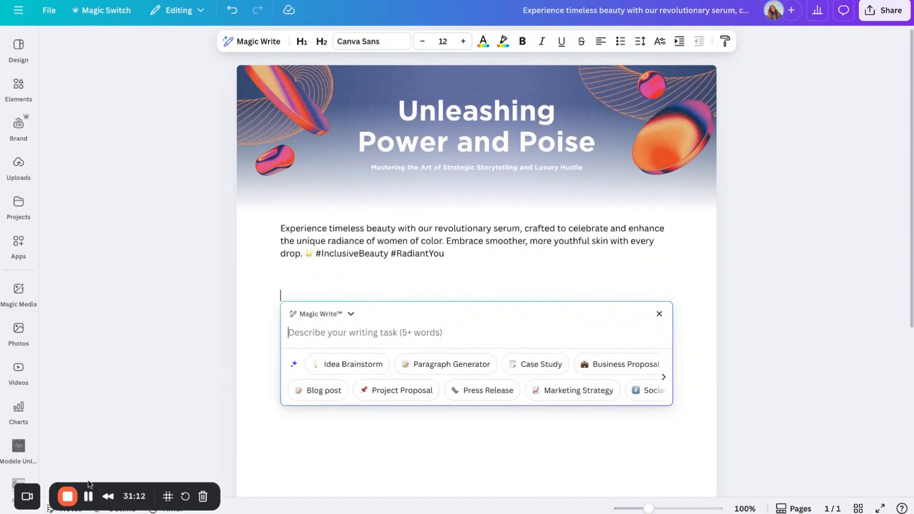
{"action": "left_click", "coordinate": [88, 496]}
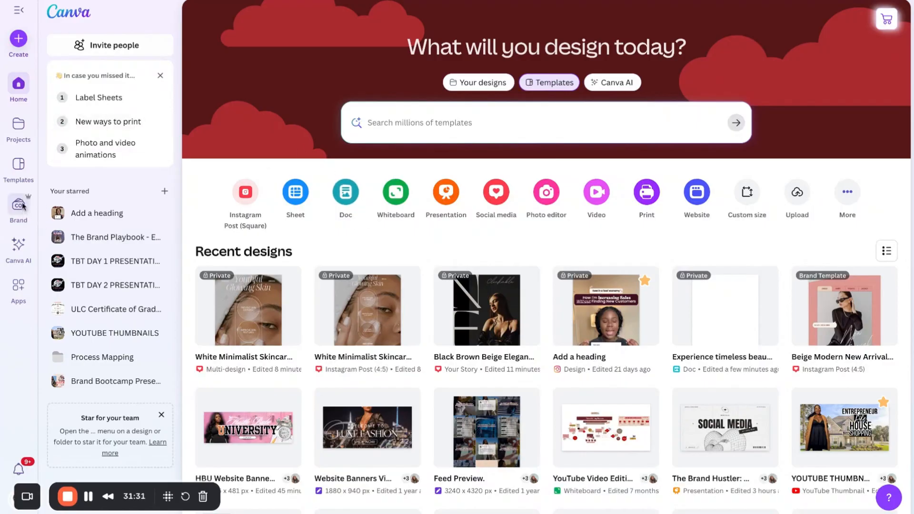
Open the Mockups page from the recommended apps and look over its recently used, trending and new mockups.
{"action": "left_click", "coordinate": [18, 285]}
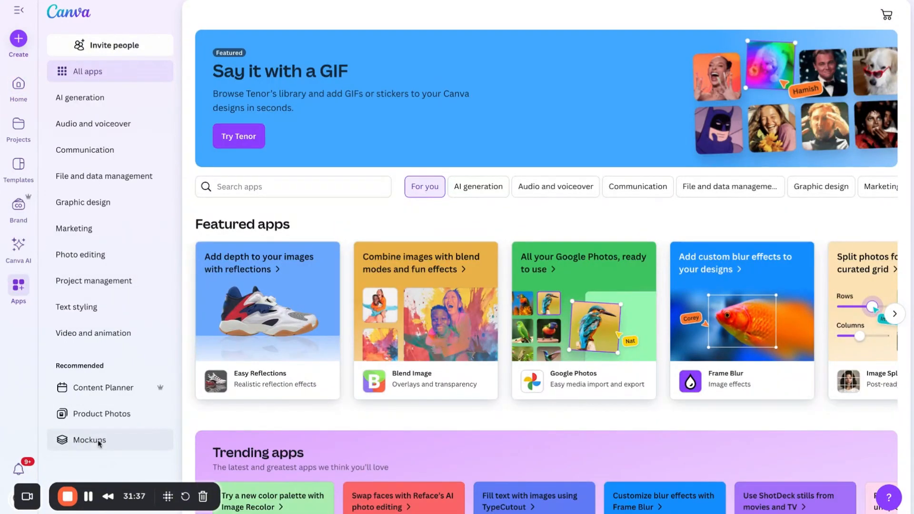
{"action": "left_click", "coordinate": [187, 1]}
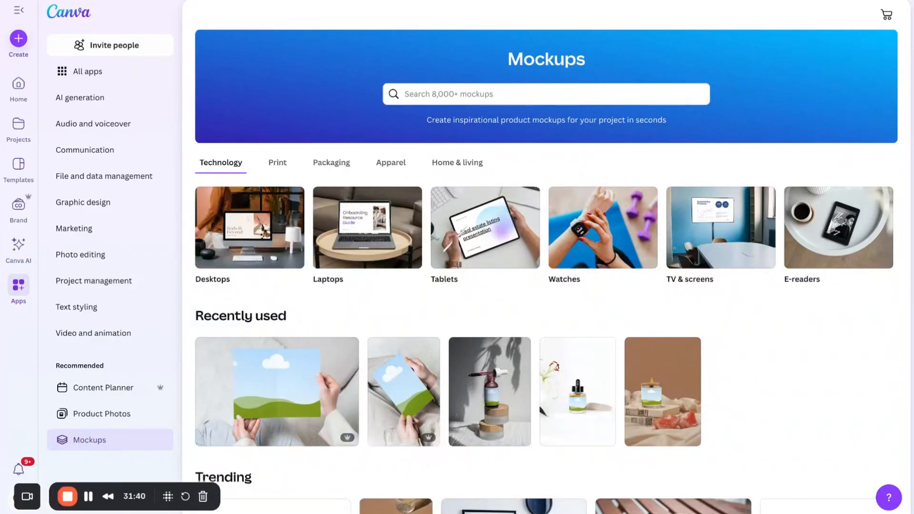
{"action": "scroll", "coordinate": [233, 263], "scroll_direction": "down", "scroll_amount": 5}
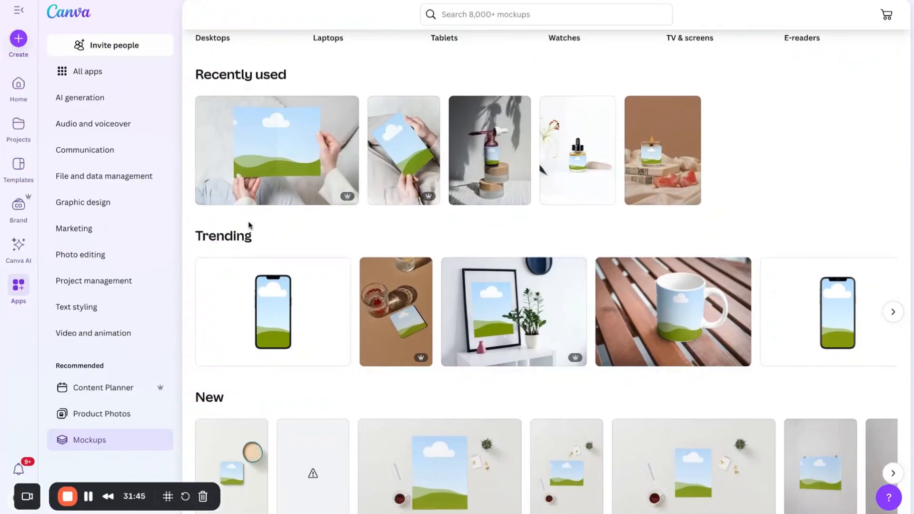
In the skincare Instagram Story design, search the apps for "mockup" and view the Mockup Studio app's preview images.
{"action": "left_click", "coordinate": [245, 1]}
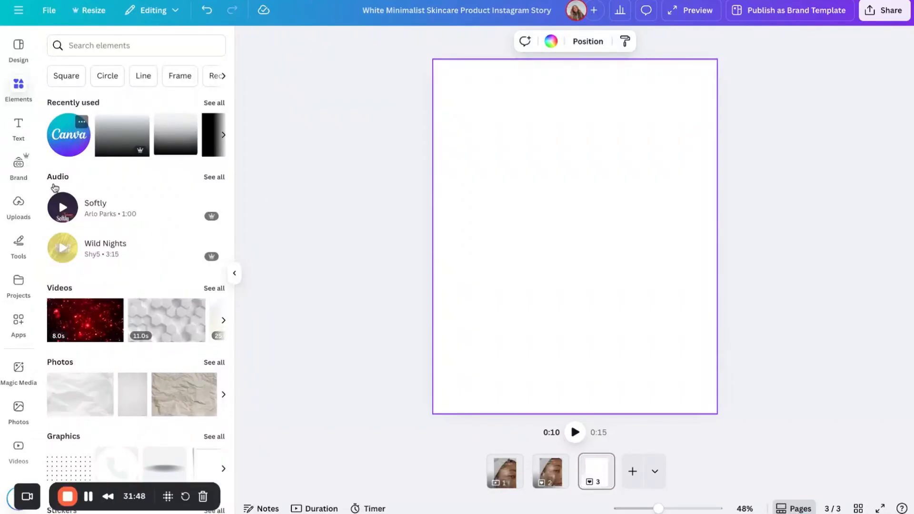
{"action": "left_click", "coordinate": [16, 324]}
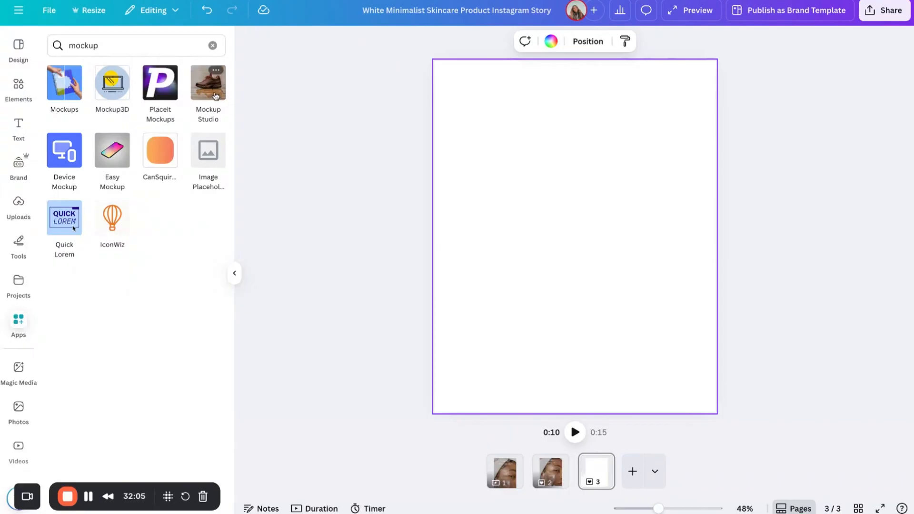
{"action": "left_click", "coordinate": [215, 97]}
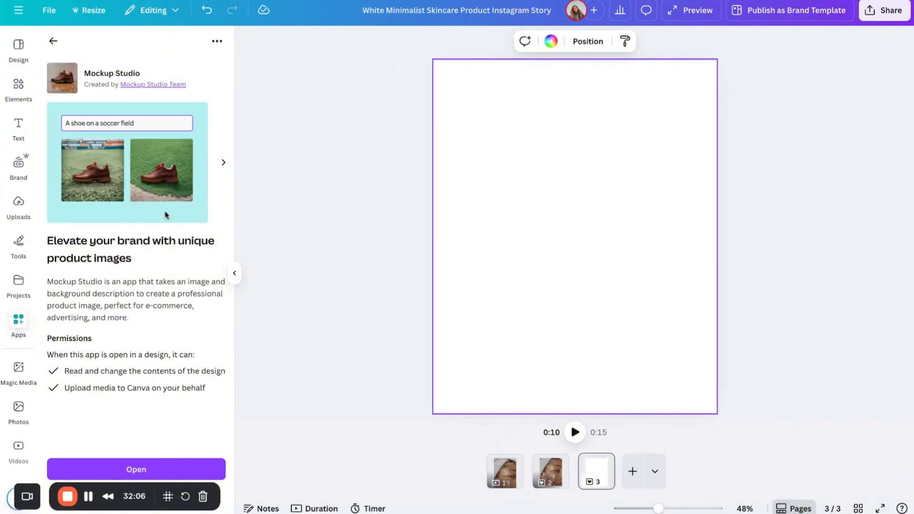
{"action": "left_click", "coordinate": [223, 164]}
{"action": "left_click", "coordinate": [223, 166]}
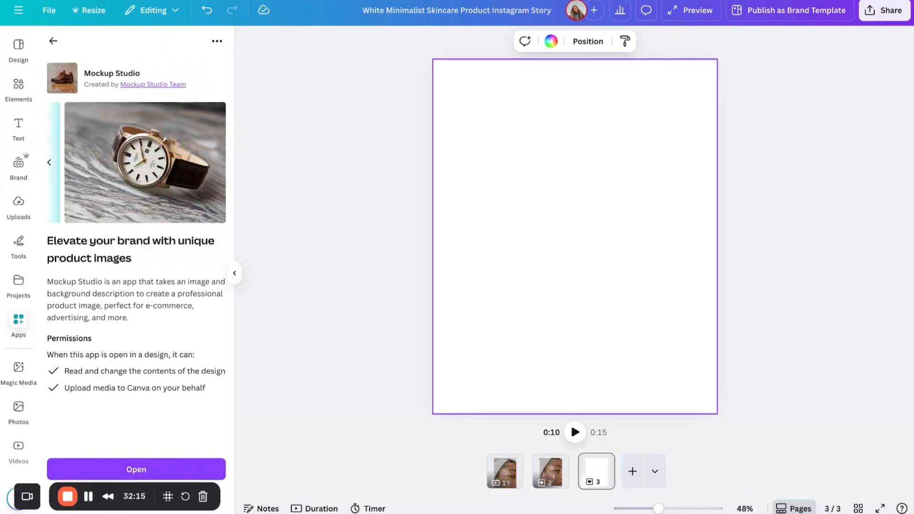
Return to the Mockups page and look over its product categories and featured mockups.
{"action": "key", "text": "ctrl+Tab"}
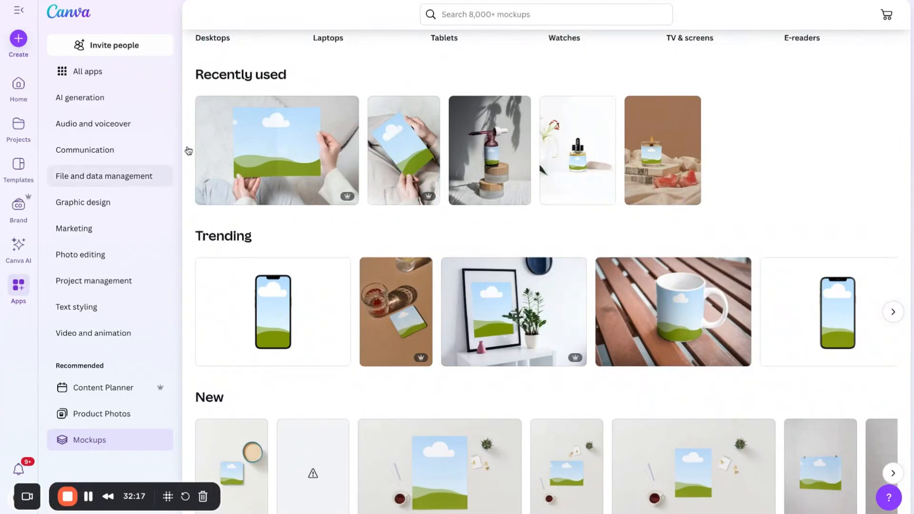
{"action": "scroll", "coordinate": [352, 114], "scroll_direction": "up", "scroll_amount": 5}
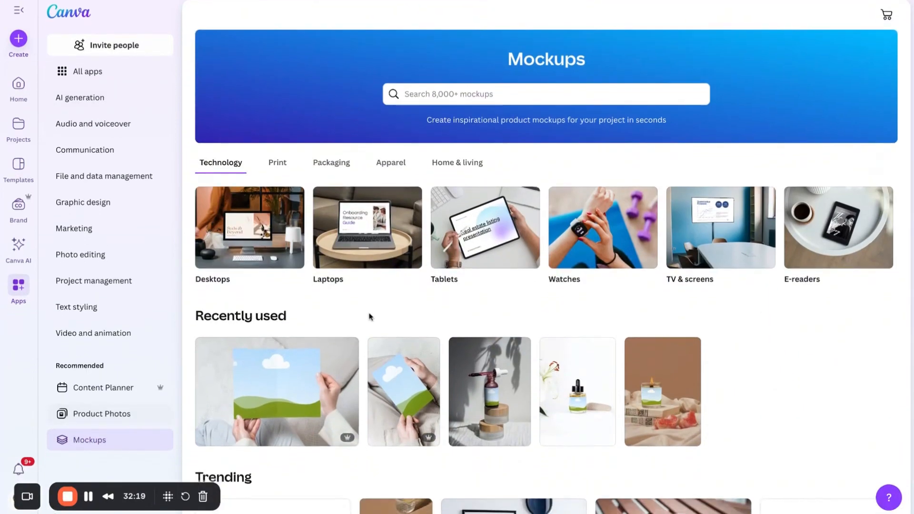
{"action": "scroll", "coordinate": [353, 372], "scroll_direction": "down", "scroll_amount": 3}
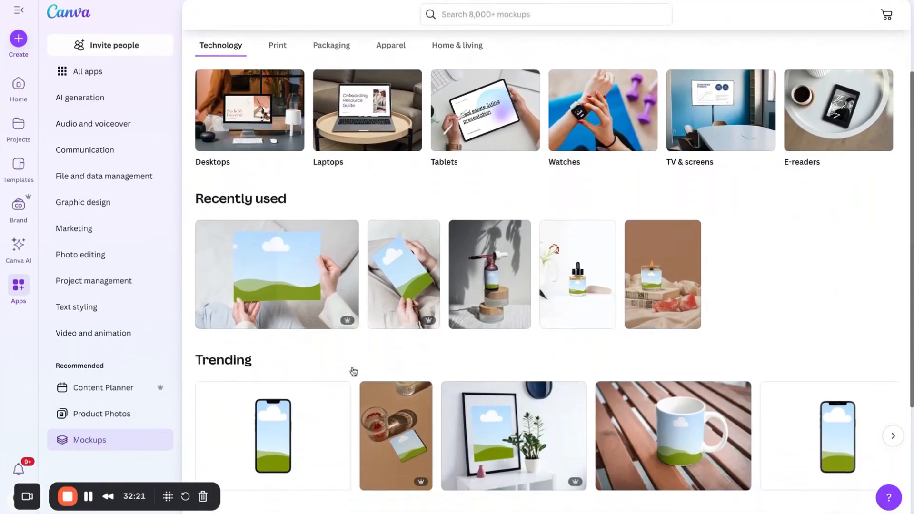
{"action": "scroll", "coordinate": [381, 330], "scroll_direction": "up", "scroll_amount": 2}
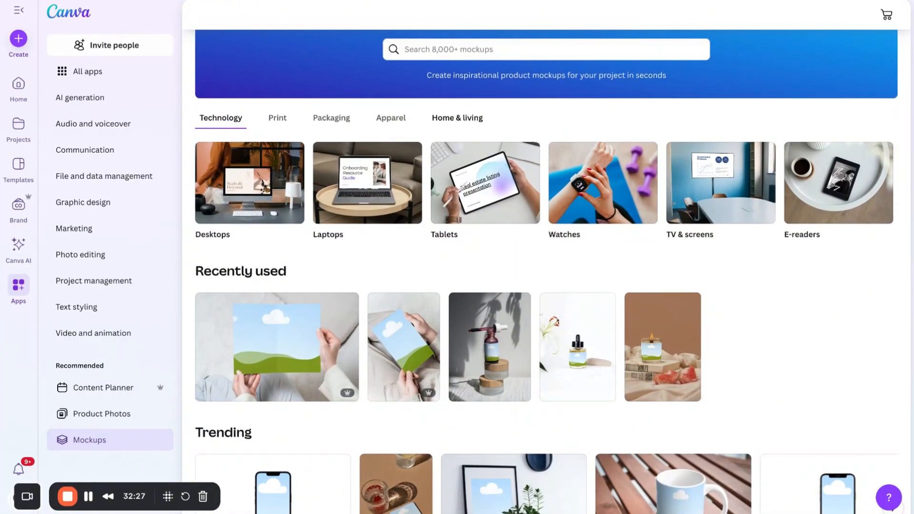
Open the Candles mockups in the Home & living category and browse through them.
{"action": "left_click", "coordinate": [339, 135]}
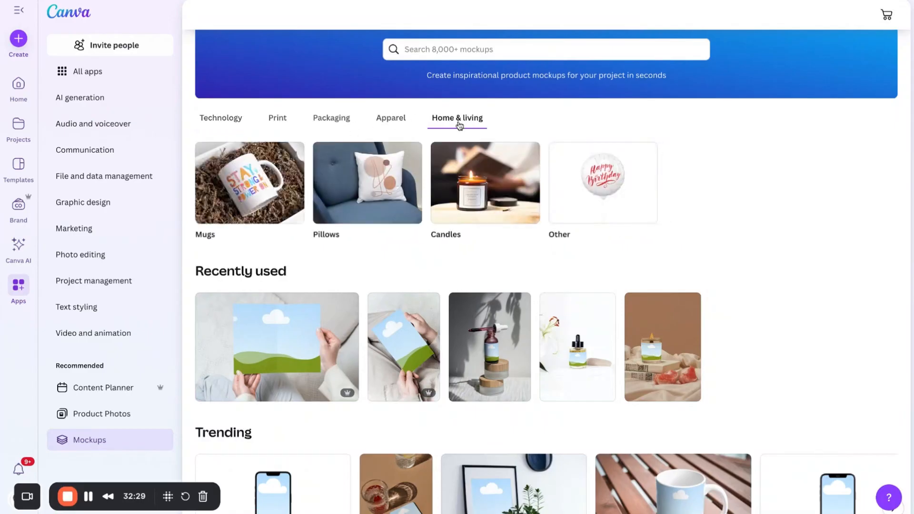
{"action": "left_click", "coordinate": [487, 212]}
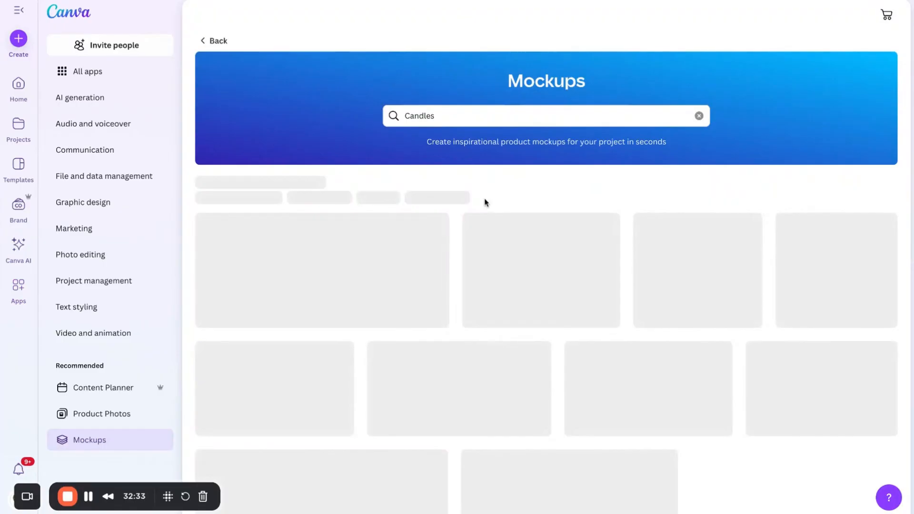
{"action": "scroll", "coordinate": [410, 359], "scroll_direction": "down", "scroll_amount": 2}
{"action": "scroll", "coordinate": [411, 359], "scroll_direction": "down", "scroll_amount": 5}
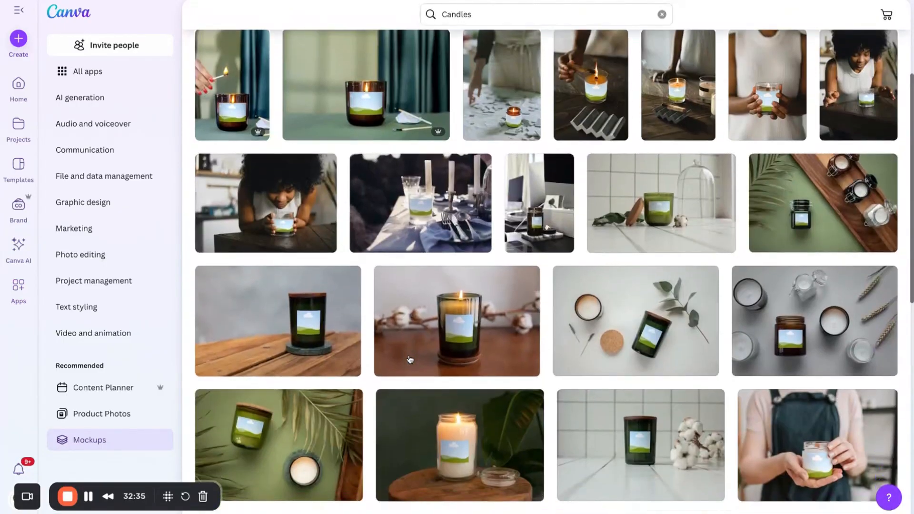
{"action": "scroll", "coordinate": [410, 360], "scroll_direction": "down", "scroll_amount": 4}
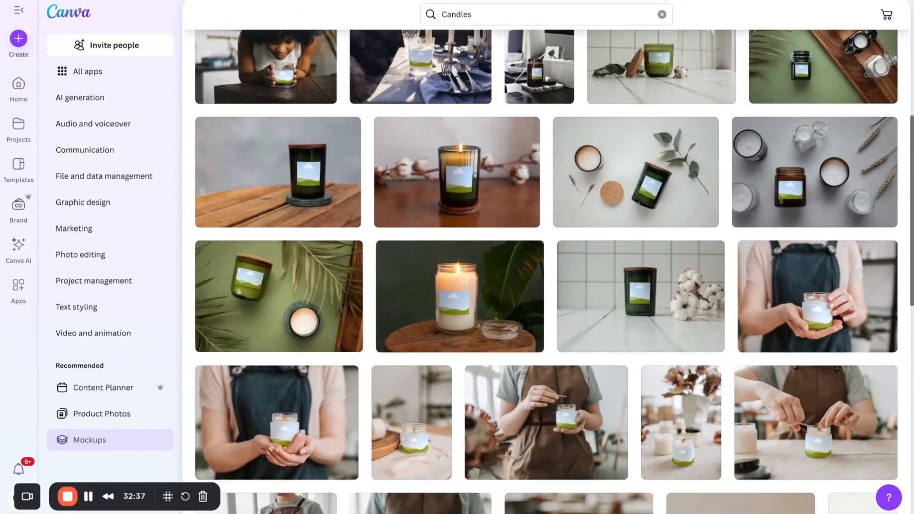
{"action": "scroll", "coordinate": [410, 359], "scroll_direction": "down", "scroll_amount": 8}
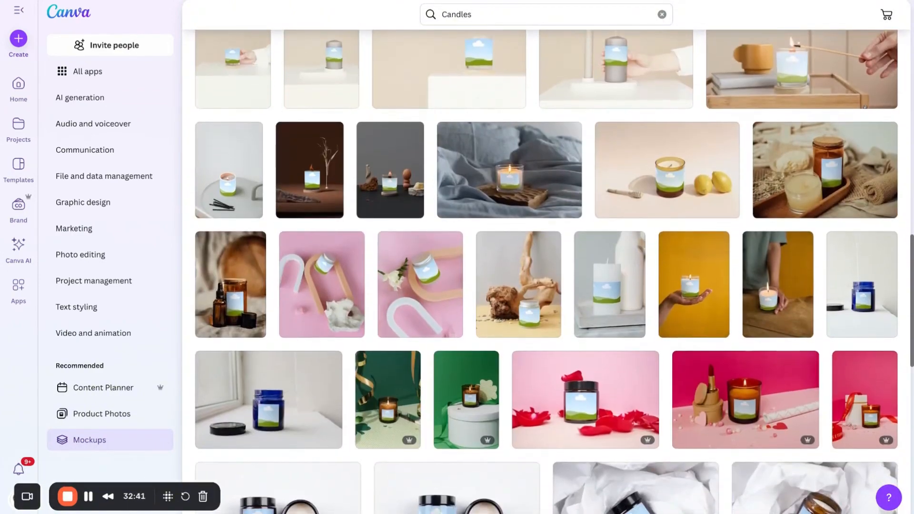
{"action": "scroll", "coordinate": [546, 271], "scroll_direction": "down", "scroll_amount": 10}
{"action": "scroll", "coordinate": [546, 271], "scroll_direction": "up", "scroll_amount": 3}
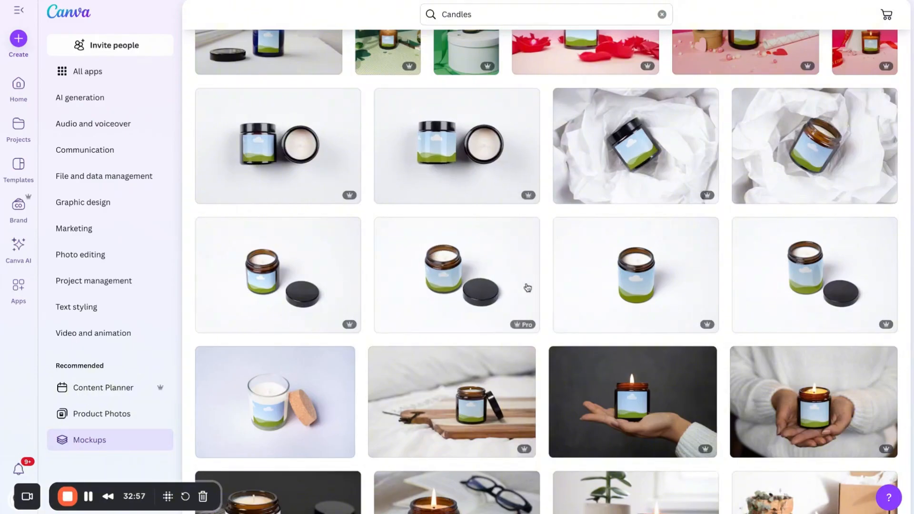
Choose the free mockup of a lit amber candle on the bathtub edge and apply the uploaded portrait of the woman holding a cocktail.
{"action": "scroll", "coordinate": [526, 288], "scroll_direction": "down", "scroll_amount": 3}
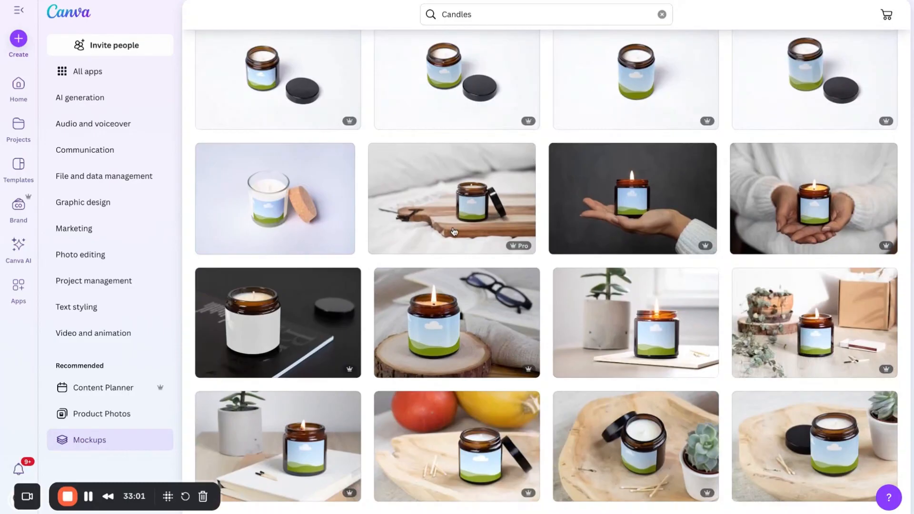
{"action": "scroll", "coordinate": [454, 232], "scroll_direction": "down", "scroll_amount": 5}
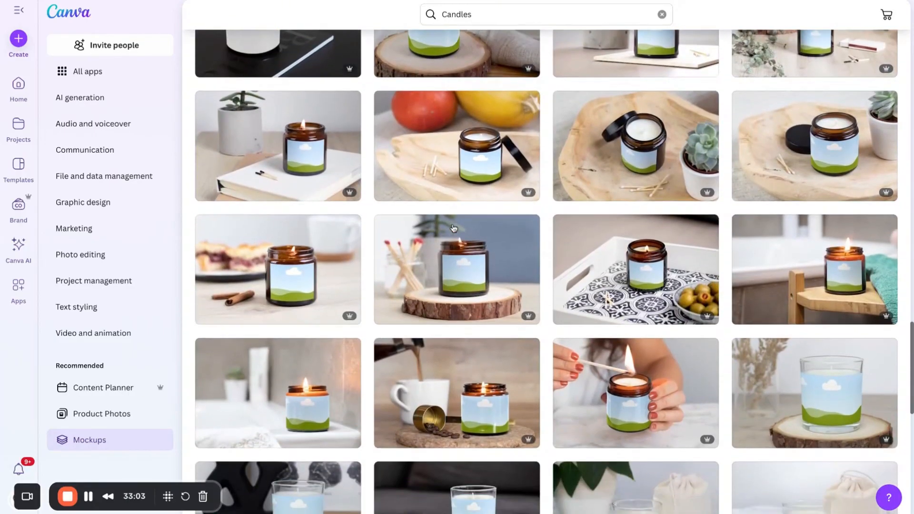
{"action": "scroll", "coordinate": [453, 229], "scroll_direction": "down", "scroll_amount": 3}
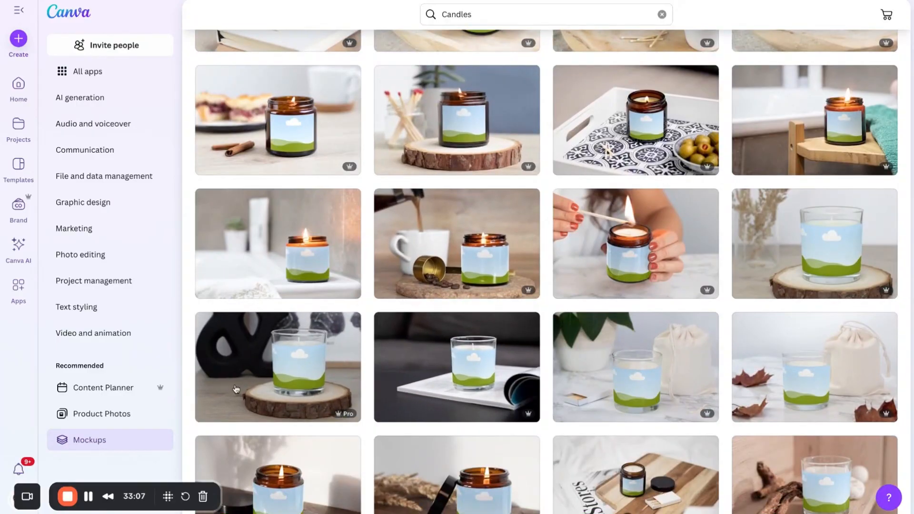
{"action": "left_click", "coordinate": [260, 282]}
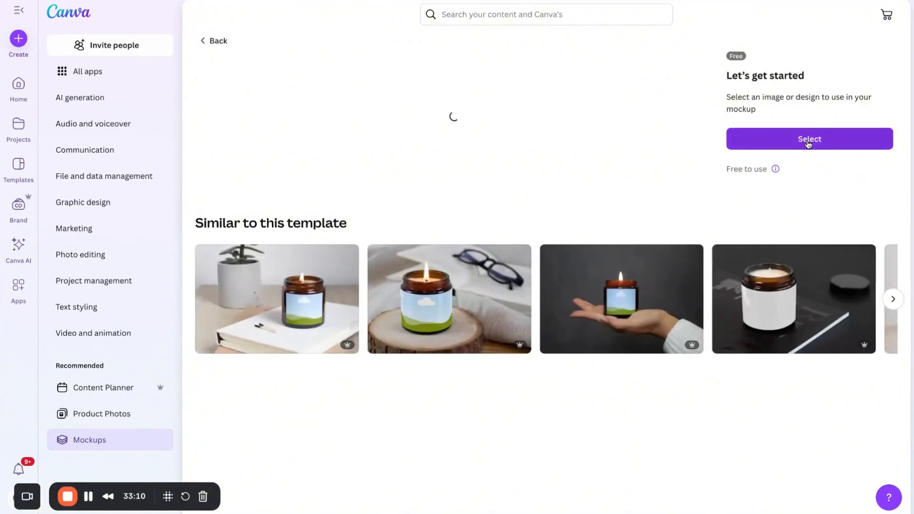
{"action": "left_click", "coordinate": [808, 144]}
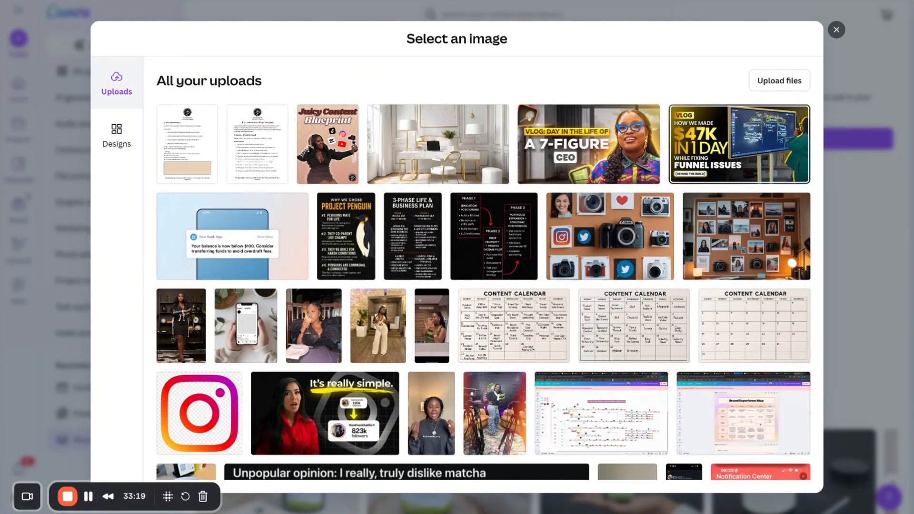
{"action": "left_click", "coordinate": [321, 332]}
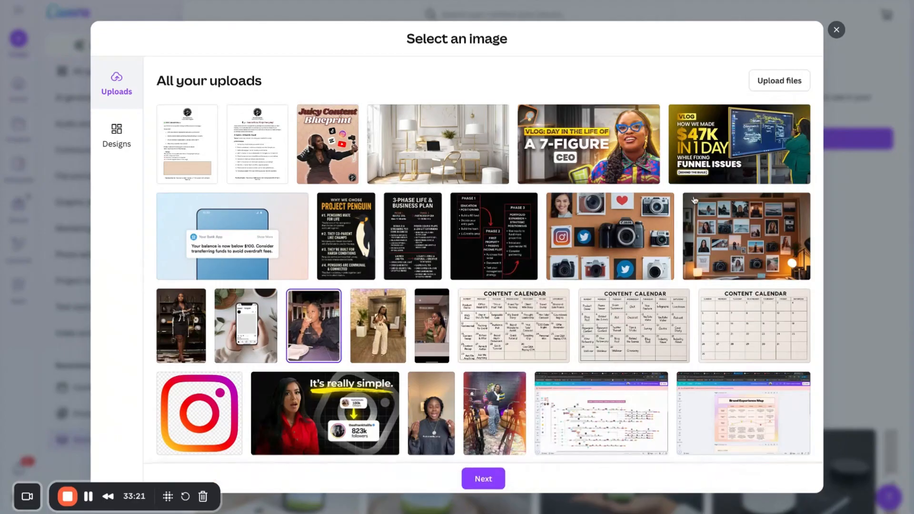
{"action": "left_click", "coordinate": [490, 480]}
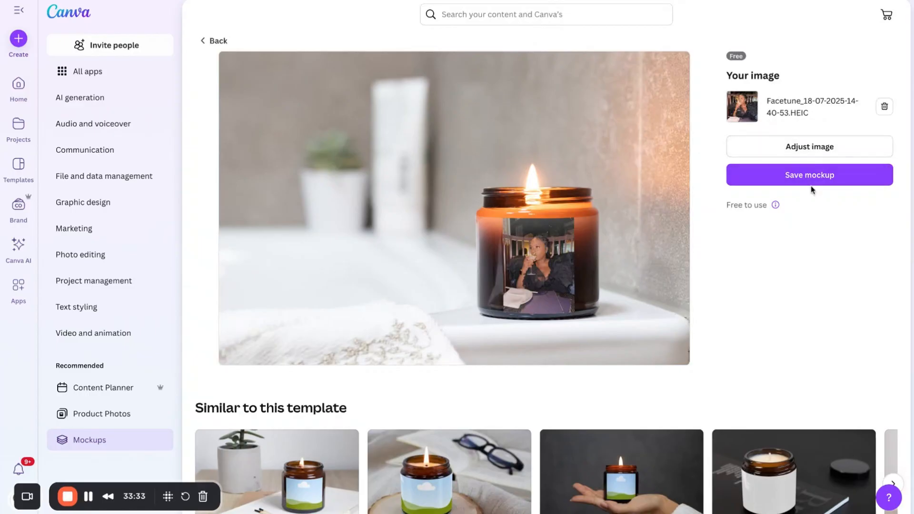
Switch to the skincare Instagram Story design, open the Mockup Studio app and load the gold letter logo as the product image.
{"action": "left_click", "coordinate": [262, 1]}
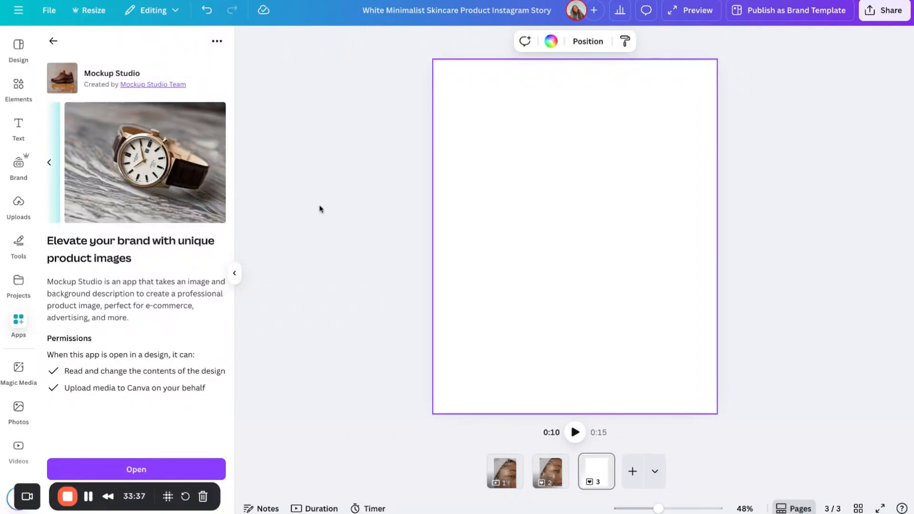
{"action": "left_click", "coordinate": [50, 43]}
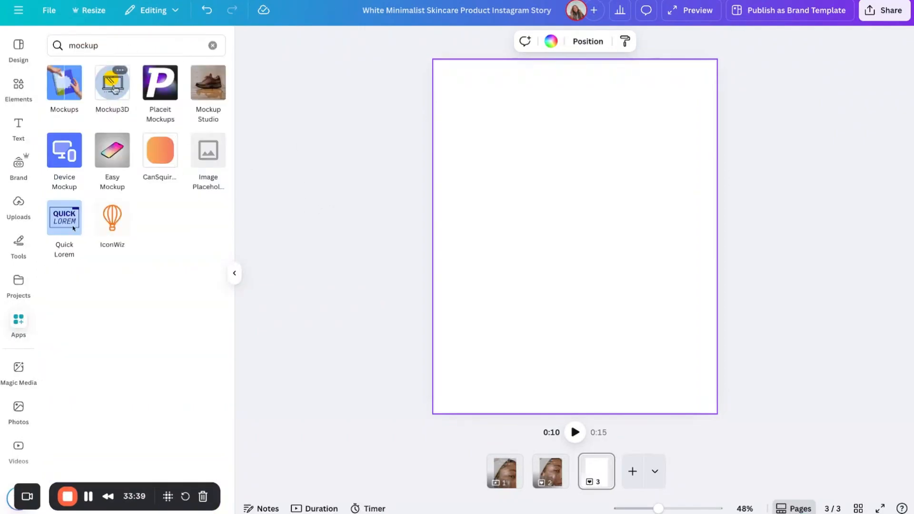
{"action": "left_click", "coordinate": [208, 87]}
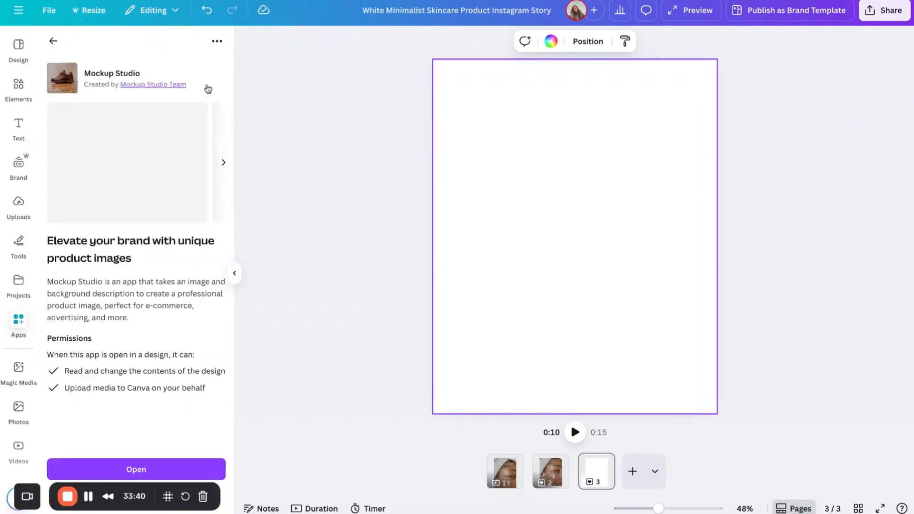
{"action": "left_click", "coordinate": [135, 471]}
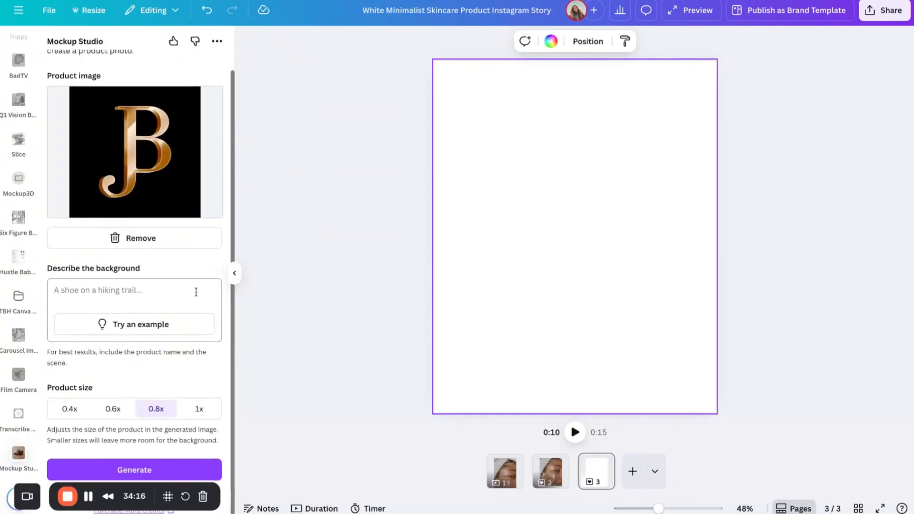
Describe the Mockup Studio background as "A billboard with my logo on it" and generate the image at 0.8x product size.
{"action": "scroll", "coordinate": [169, 256], "scroll_direction": "up", "scroll_amount": 1}
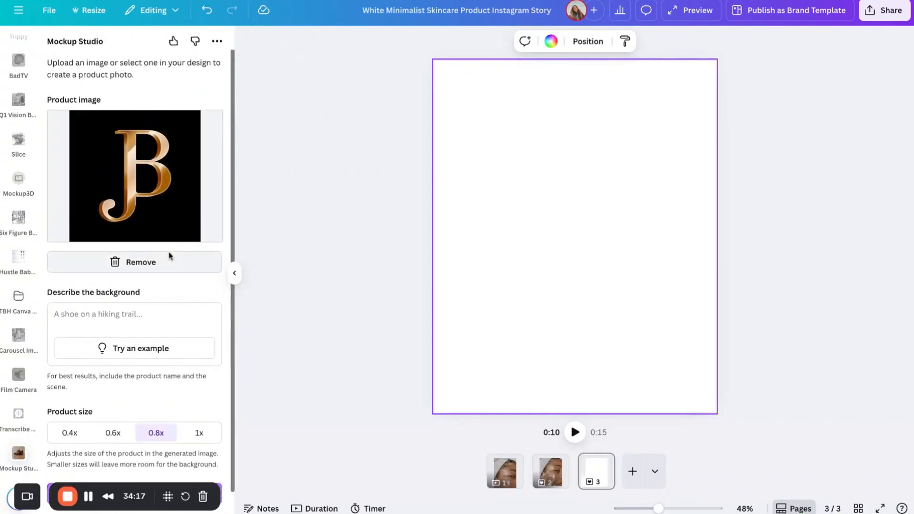
{"action": "left_click", "coordinate": [167, 262]}
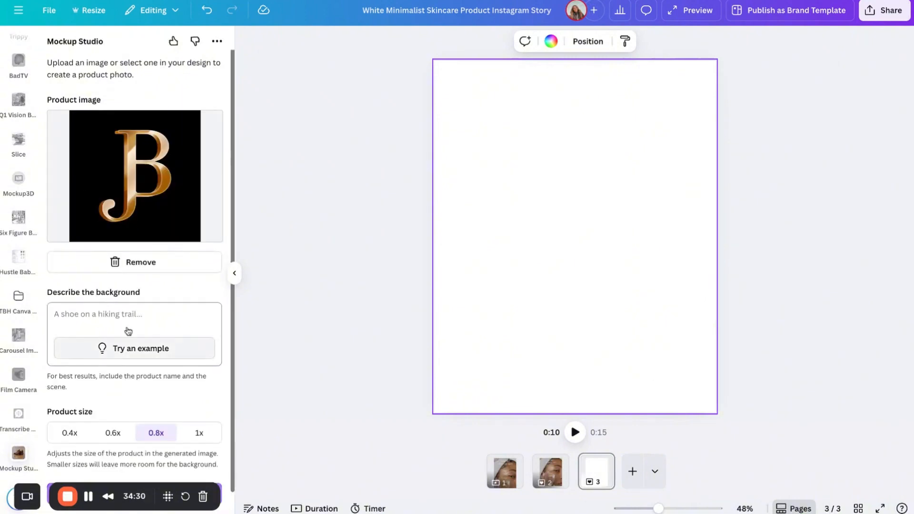
{"action": "left_click", "coordinate": [123, 322]}
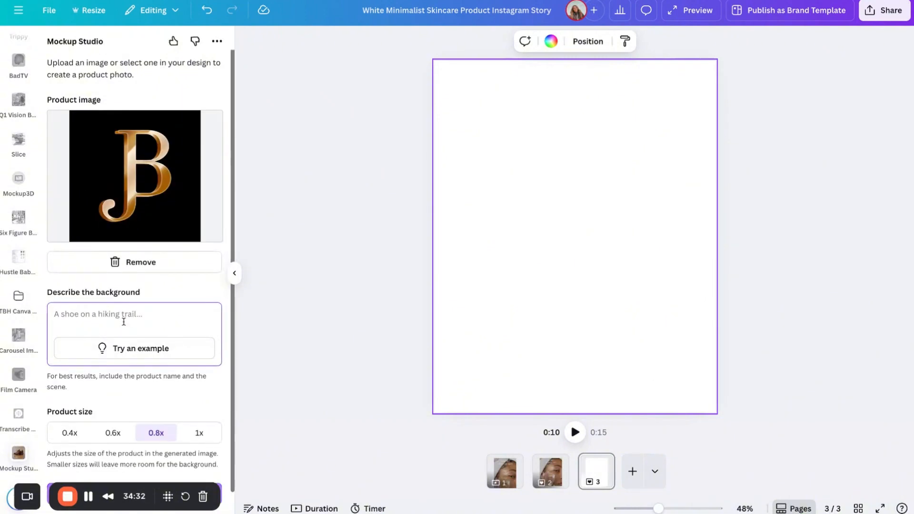
{"action": "type", "text": "A billboard with "}
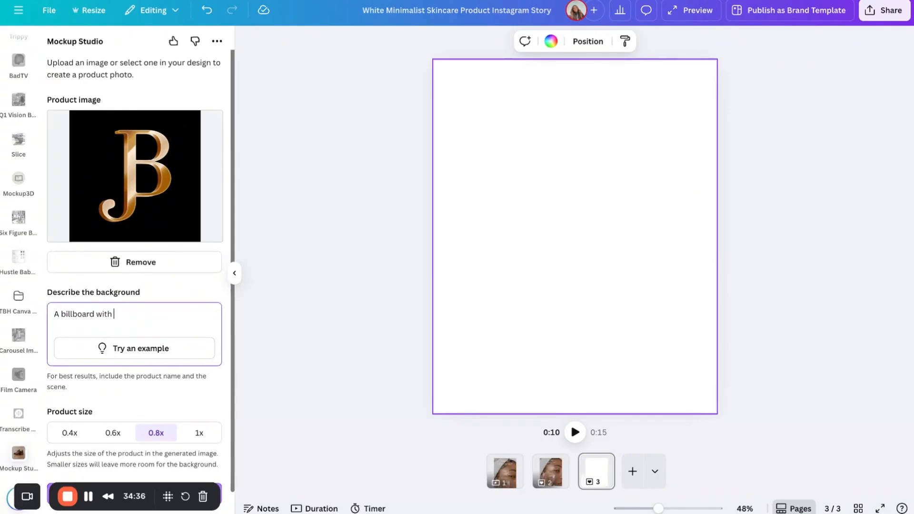
{"action": "type", "text": "my logo on it"}
{"action": "scroll", "coordinate": [158, 376], "scroll_direction": "down", "scroll_amount": 1}
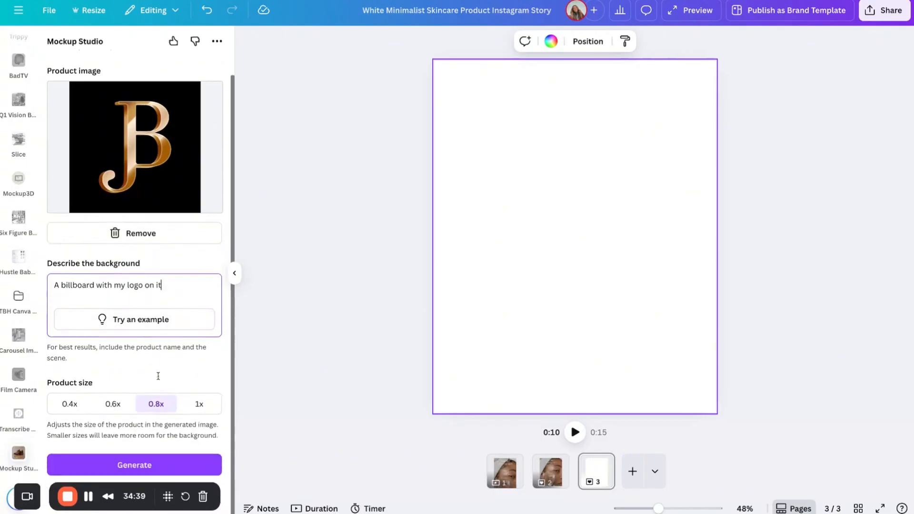
{"action": "left_click", "coordinate": [148, 464]}
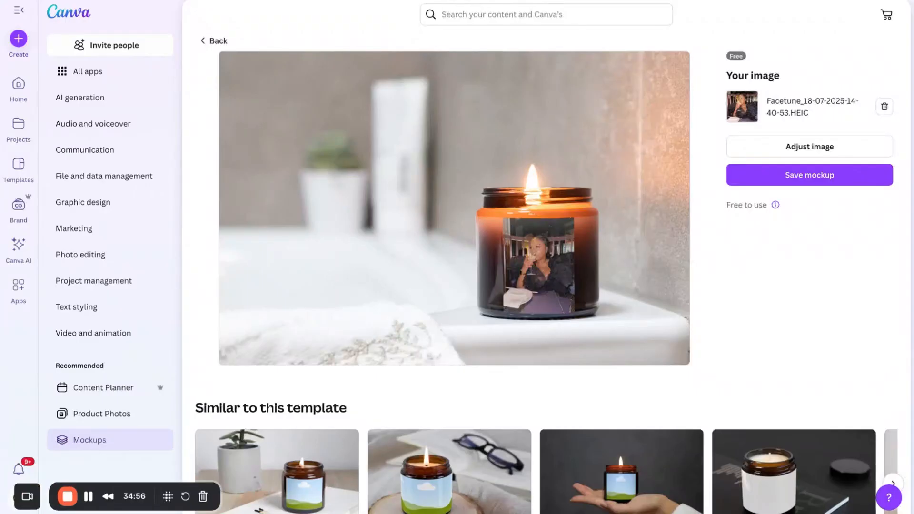
Back in the candle mockup, adjust the portrait to fill the label area and save the adjustment.
{"action": "left_click", "coordinate": [786, 147]}
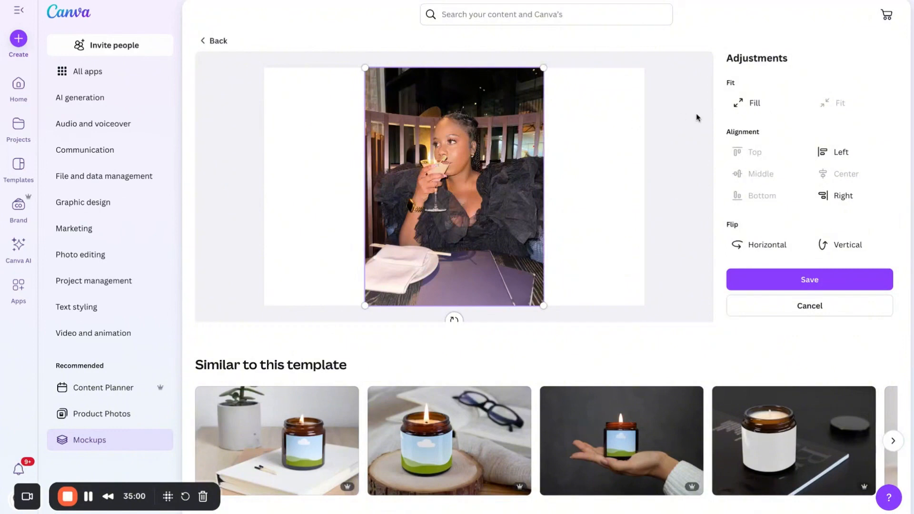
{"action": "left_click", "coordinate": [745, 107]}
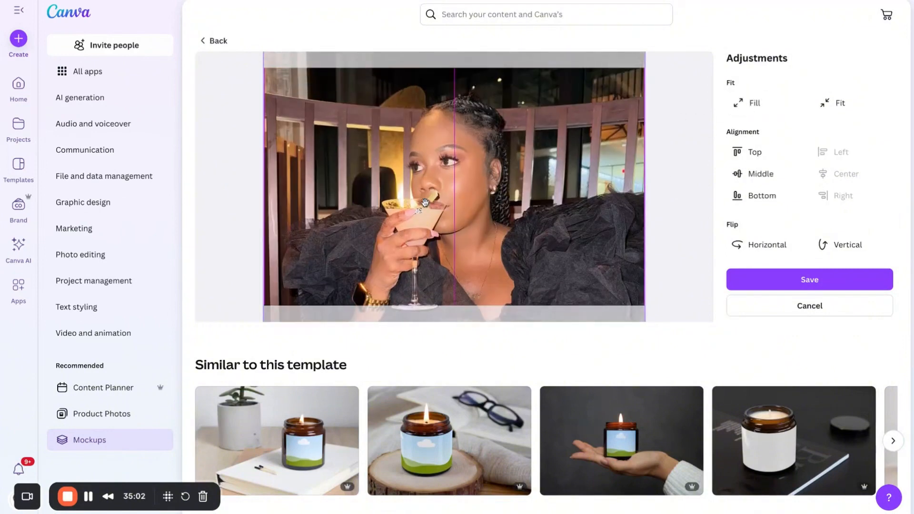
{"action": "left_click", "coordinate": [810, 279]}
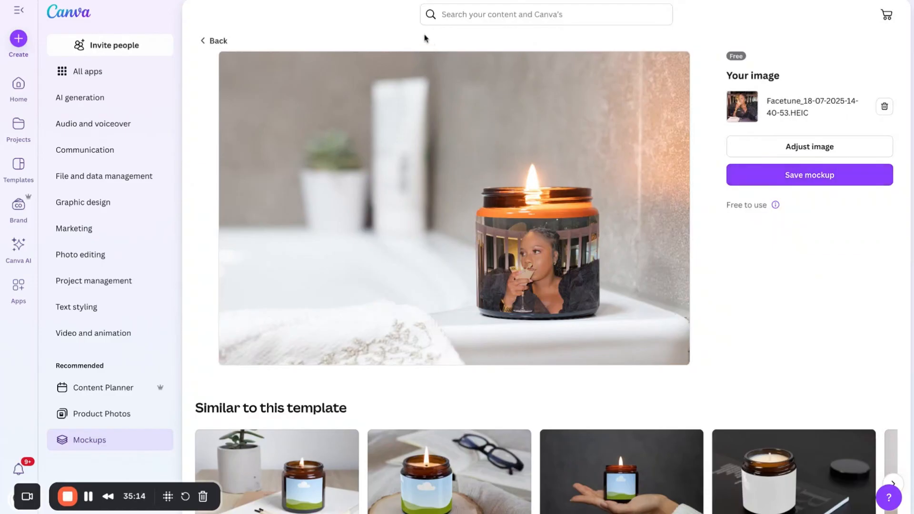
From the Canva home page, search templates for "serum label" and open the White Creative Brightening Serum Label for customizing.
{"action": "key", "text": "ctrl+Tab"}
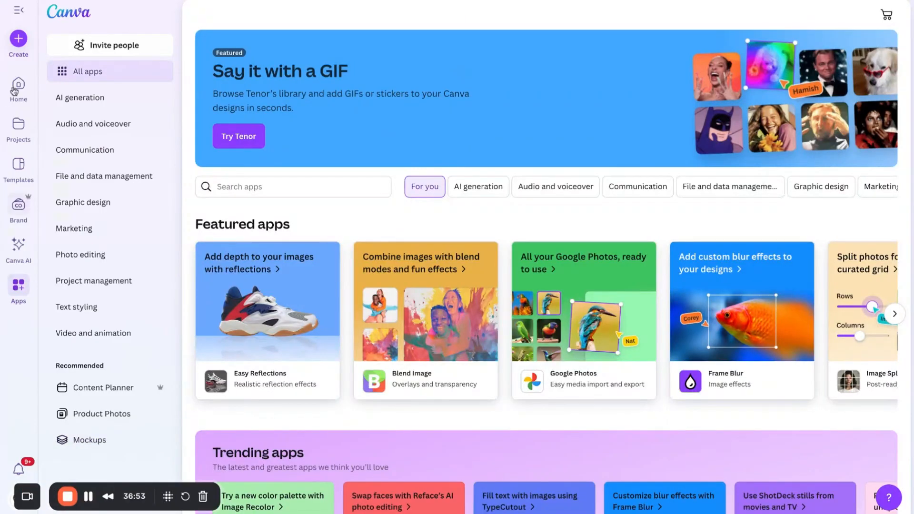
{"action": "left_click", "coordinate": [17, 88]}
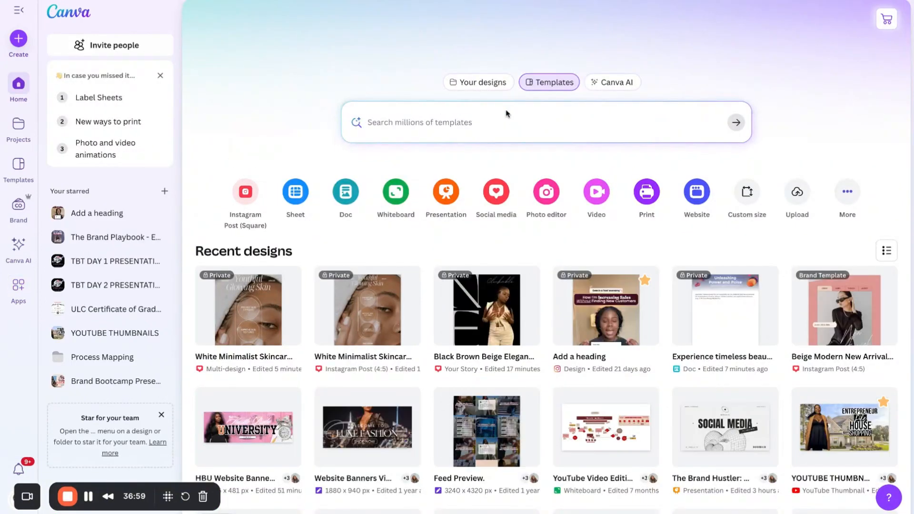
{"action": "type", "text": "label"}
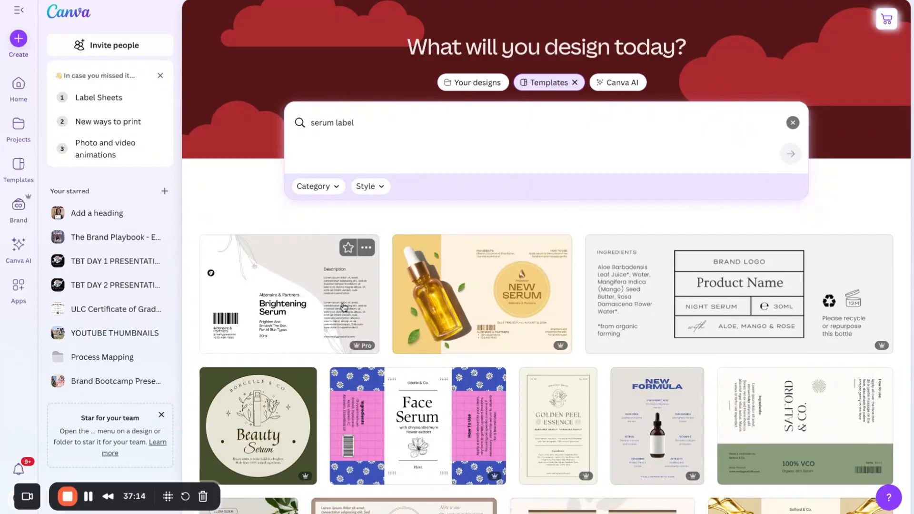
{"action": "left_click", "coordinate": [343, 308]}
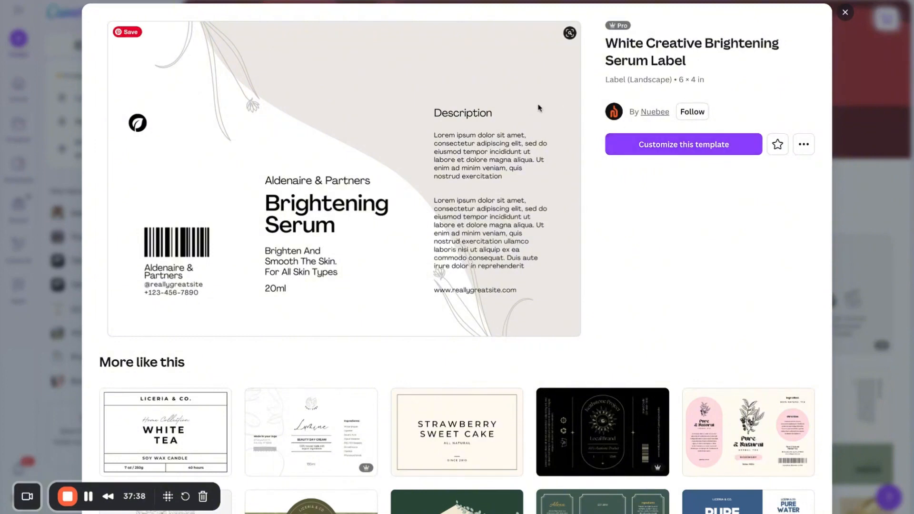
{"action": "left_click", "coordinate": [635, 155]}
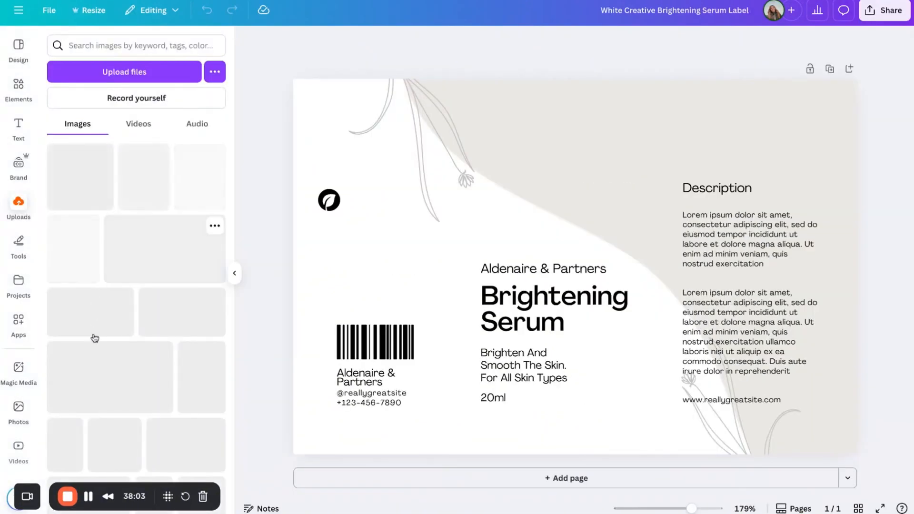
Add the uploaded cocktail portrait to the label, shrink it, and place it above the "Aldenaire & Partners" text.
{"action": "scroll", "coordinate": [97, 333], "scroll_direction": "down", "scroll_amount": 5}
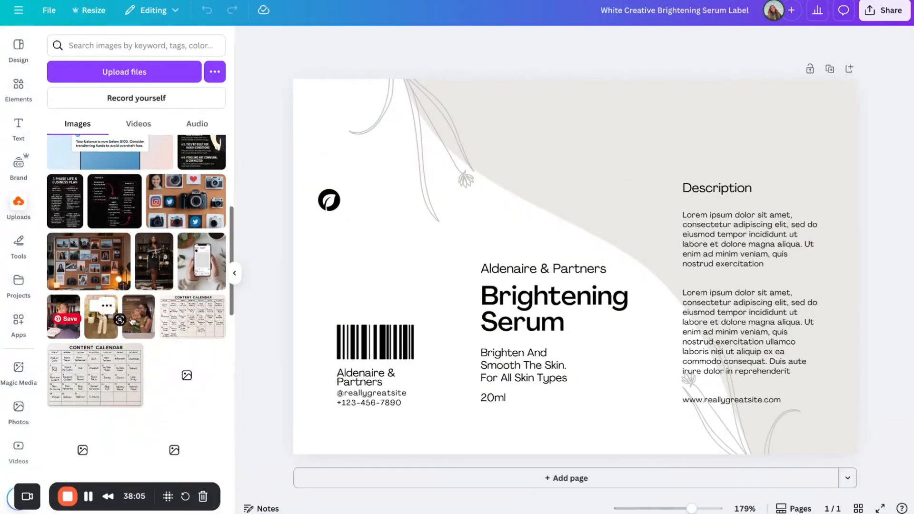
{"action": "left_click", "coordinate": [59, 327]}
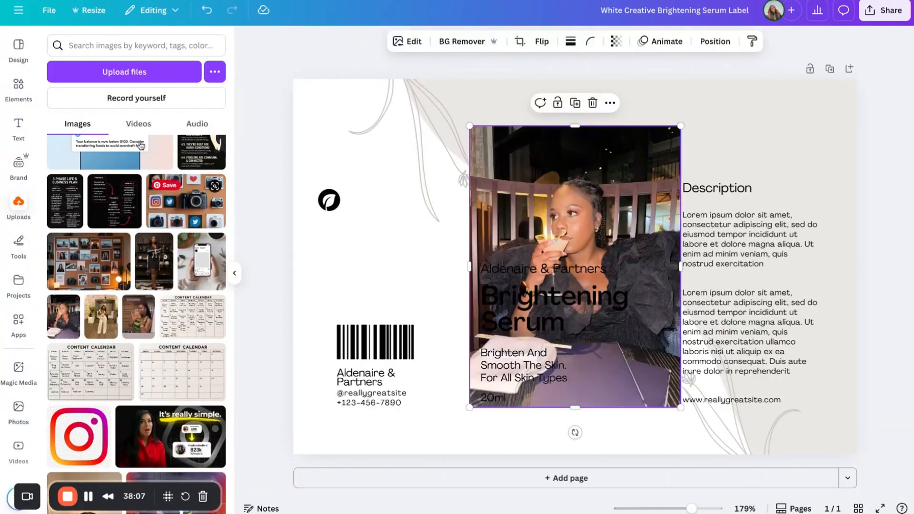
{"action": "left_click", "coordinate": [237, 275]}
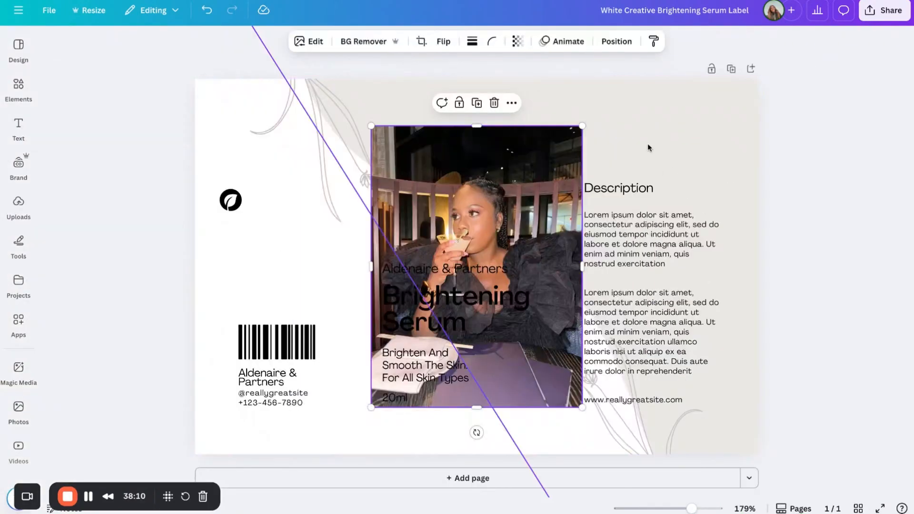
{"action": "left_click_drag", "start_coordinate": [583, 128], "coordinate": [457, 293]}
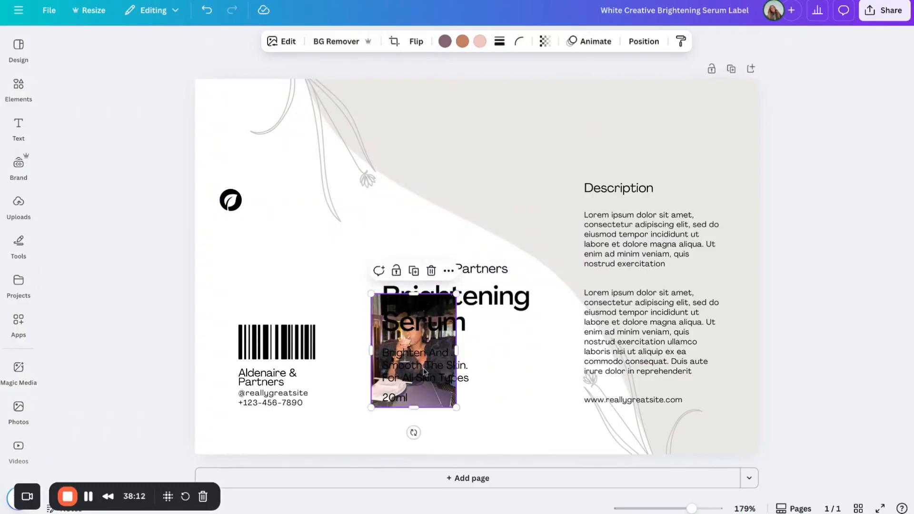
{"action": "left_click_drag", "start_coordinate": [434, 403], "coordinate": [473, 175]}
{"action": "left_click_drag", "start_coordinate": [453, 121], "coordinate": [461, 183]}
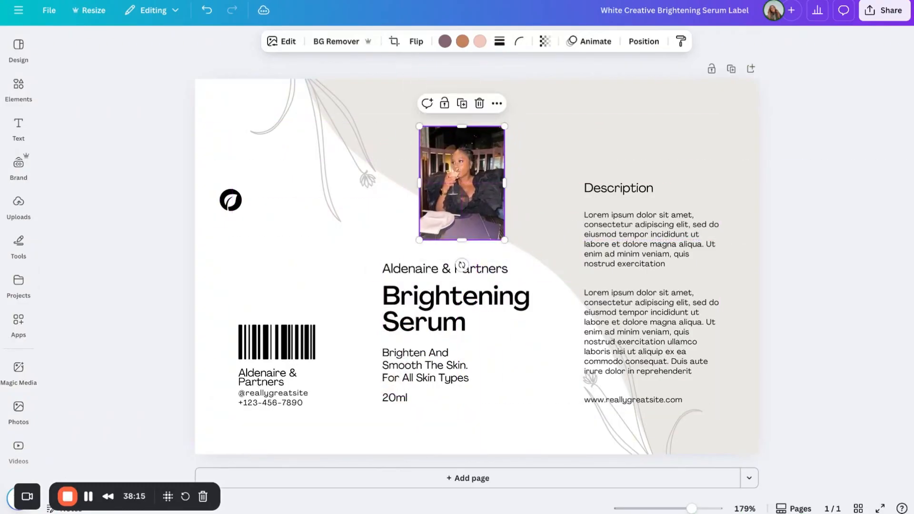
Return to the Candles mockups and look through the available candle designs again.
{"action": "left_click", "coordinate": [815, 126]}
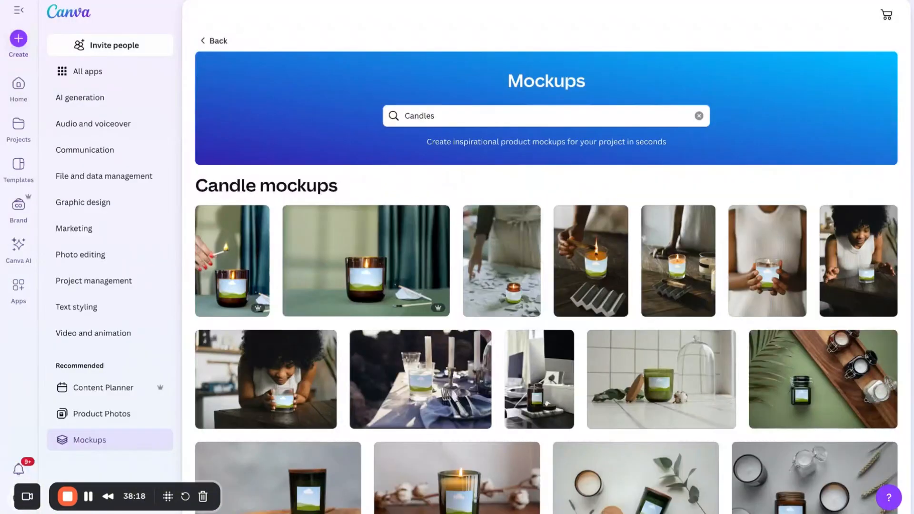
{"action": "scroll", "coordinate": [286, 300], "scroll_direction": "down", "scroll_amount": 3}
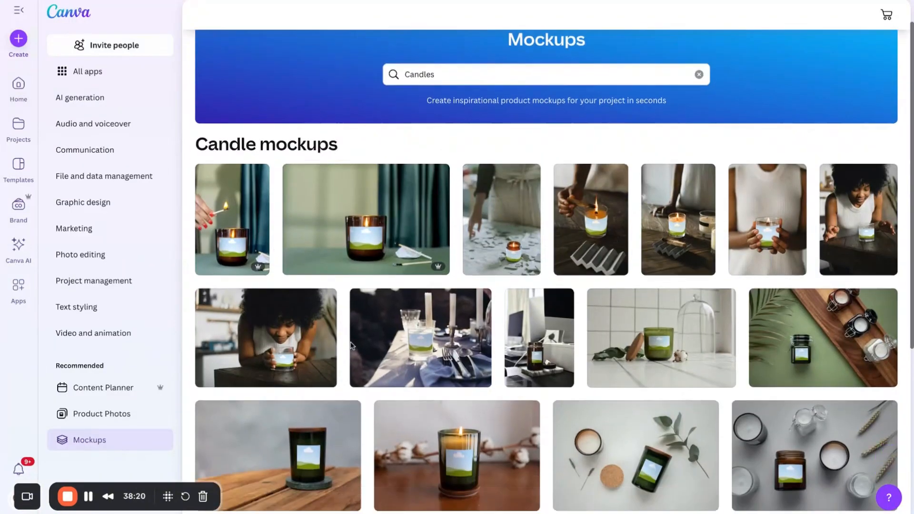
{"action": "scroll", "coordinate": [351, 346], "scroll_direction": "down", "scroll_amount": 8}
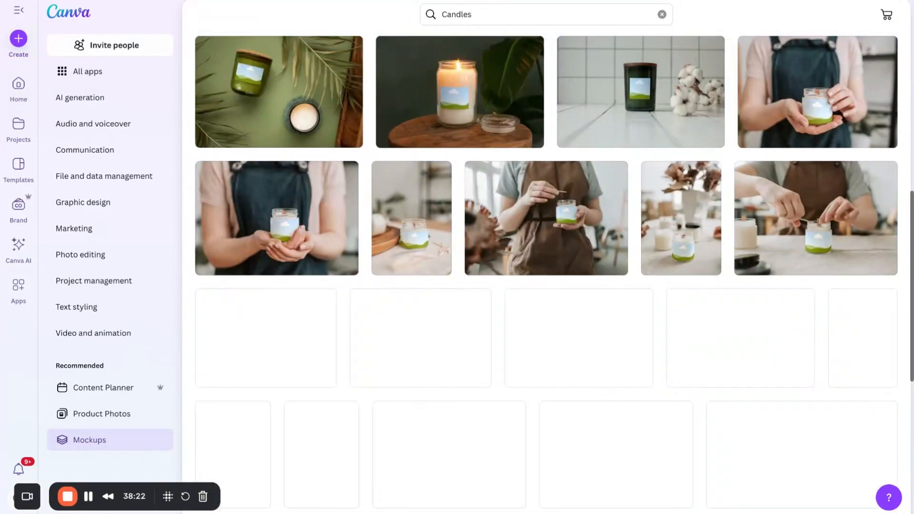
{"action": "scroll", "coordinate": [547, 269], "scroll_direction": "down", "scroll_amount": 10}
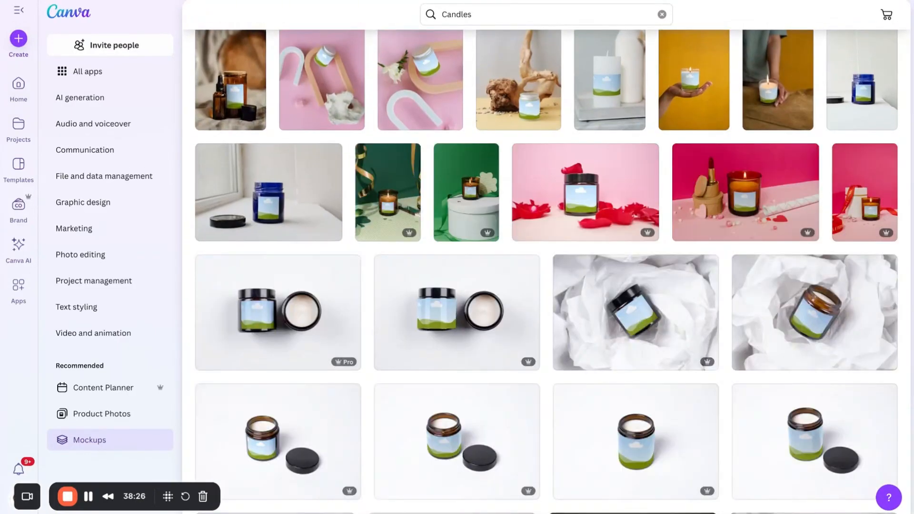
{"action": "scroll", "coordinate": [546, 267], "scroll_direction": "up", "scroll_amount": 15}
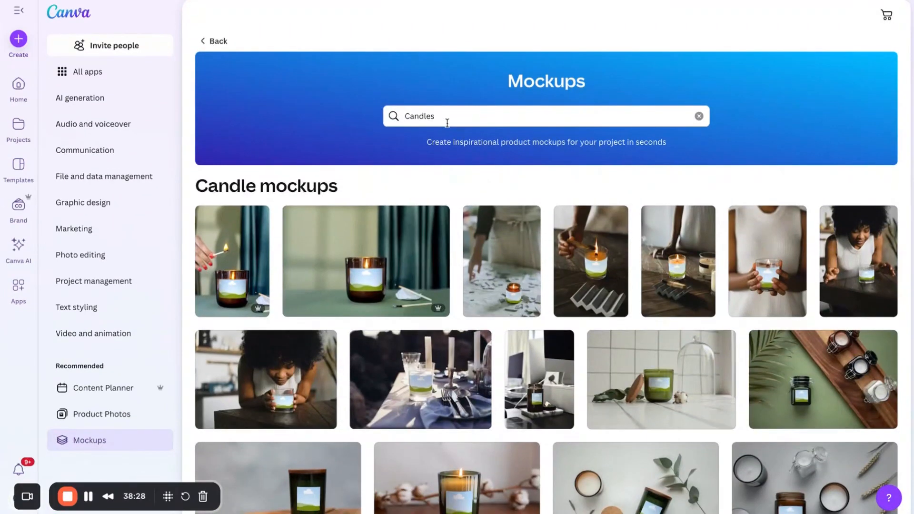
Try to find a bottle mockup by searching the mockups for "serum".
{"action": "left_click", "coordinate": [441, 117]}
{"action": "type", "text": "se"}
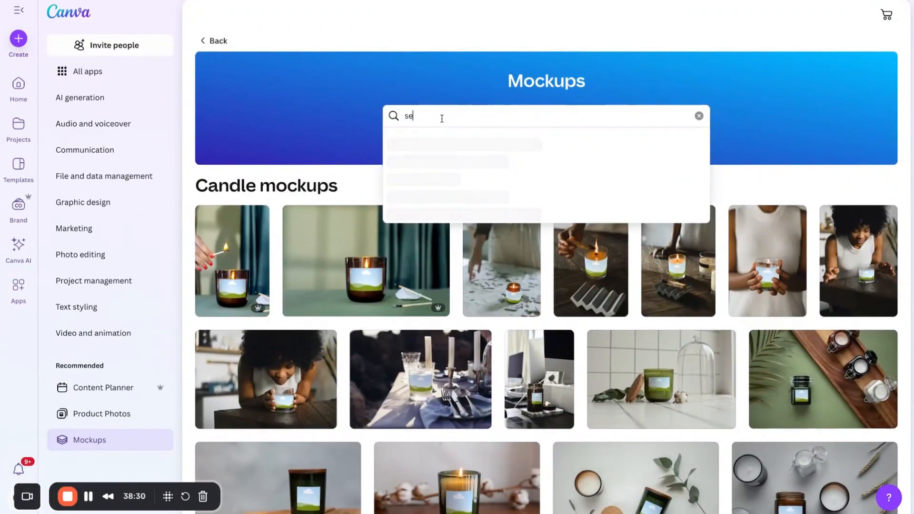
{"action": "type", "text": "rum'"}
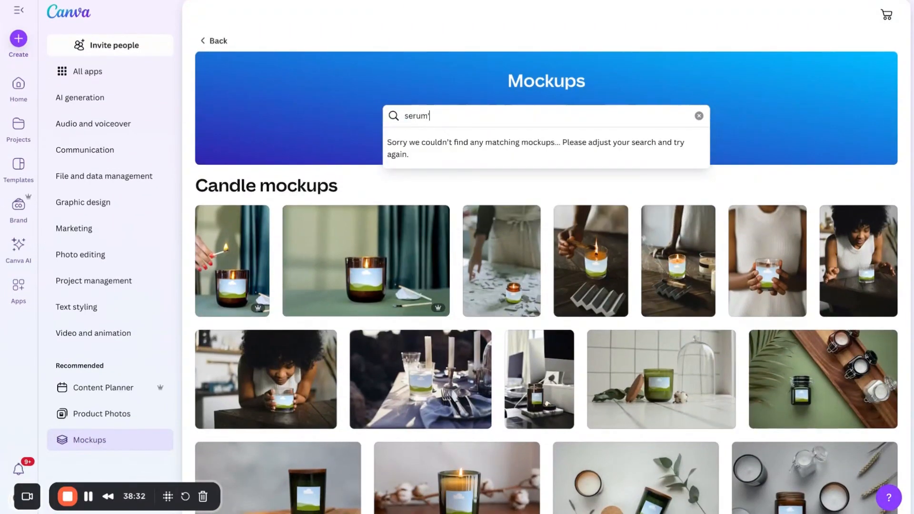
{"action": "key", "text": "BackSpace"}
{"action": "double_click", "coordinate": [485, 122]}
{"action": "key", "text": "BackSpace"}
Return to the main Mockups page, open the recently used dropper bottle mockup, and apply the White Creative Brightening Serum Label design.
{"action": "left_click", "coordinate": [204, 47]}
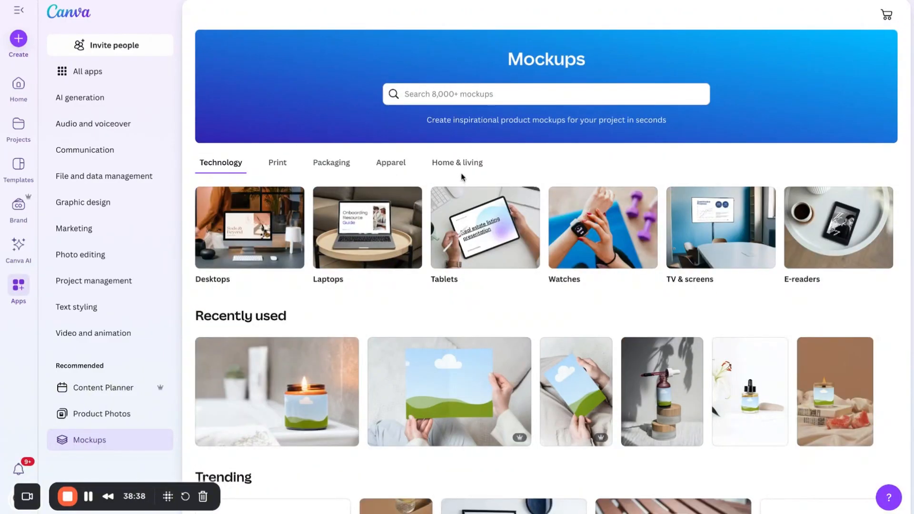
{"action": "scroll", "coordinate": [676, 429], "scroll_direction": "down", "scroll_amount": 2}
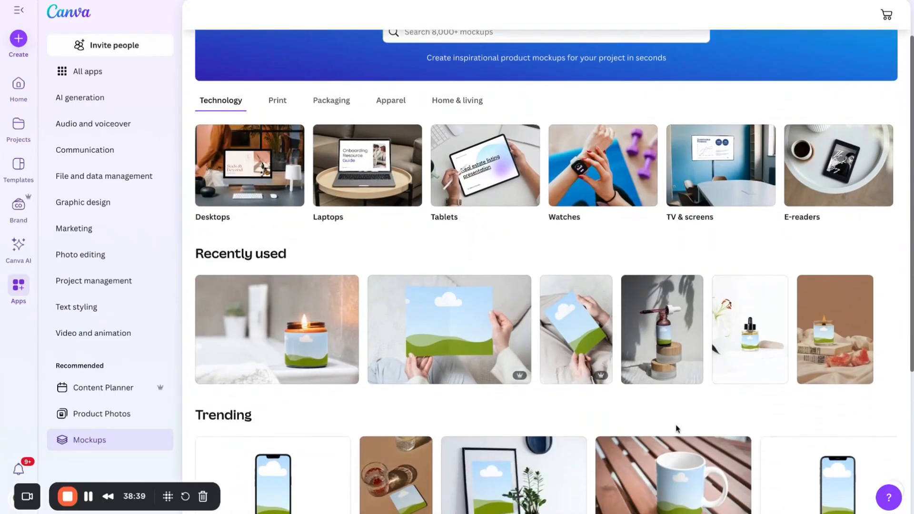
{"action": "left_click", "coordinate": [668, 338]}
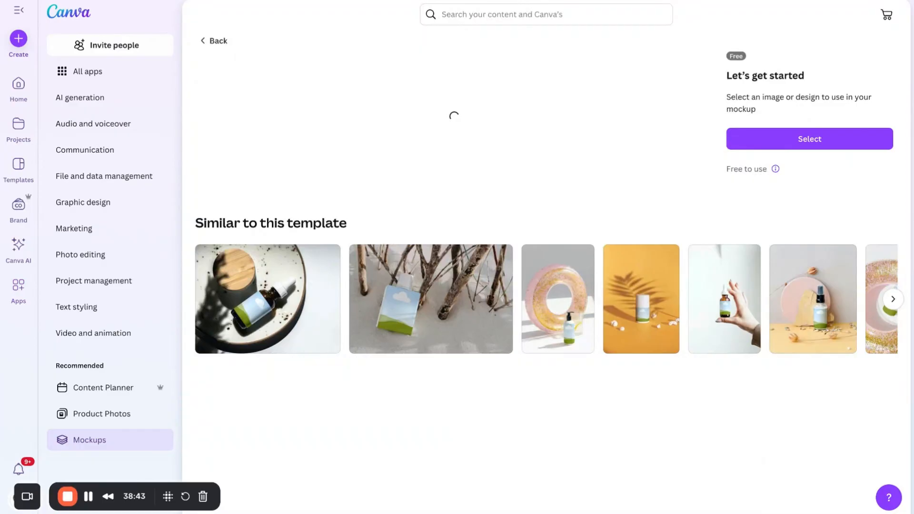
{"action": "left_click", "coordinate": [775, 140]}
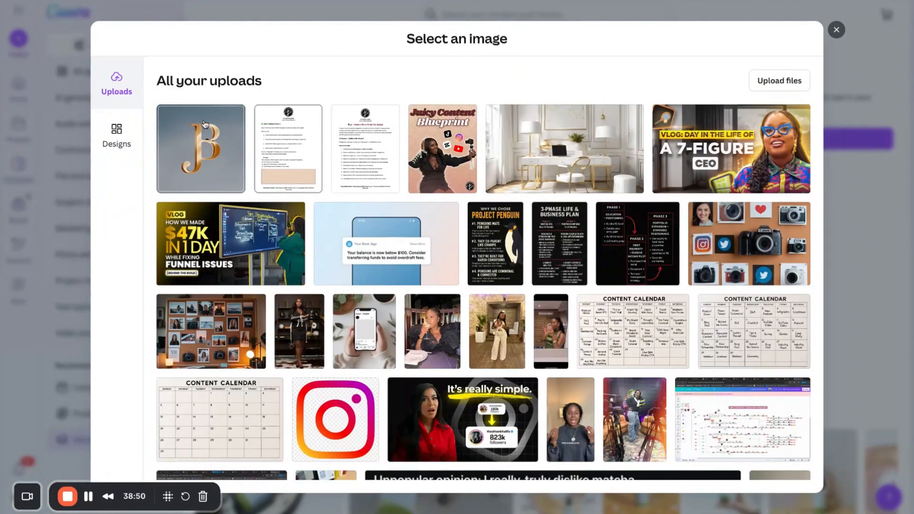
{"action": "left_click", "coordinate": [117, 135]}
{"action": "left_click", "coordinate": [256, 182]}
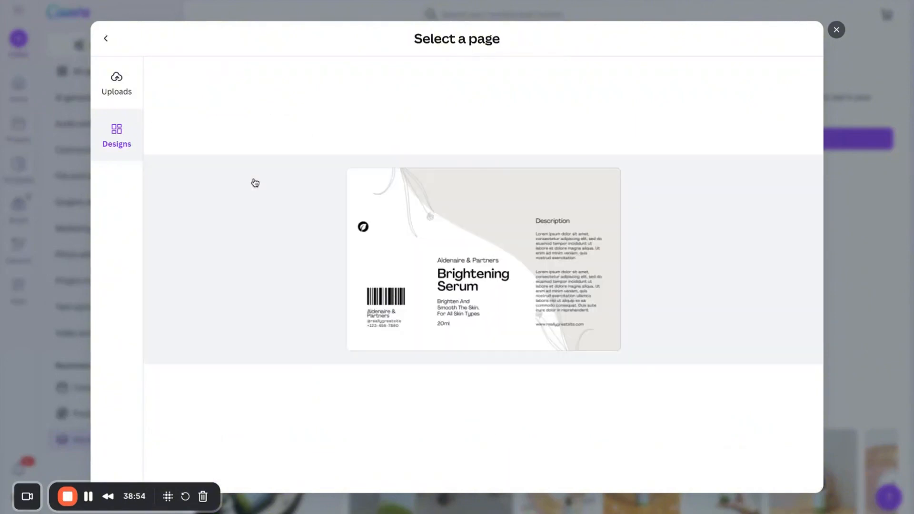
{"action": "left_click", "coordinate": [483, 478]}
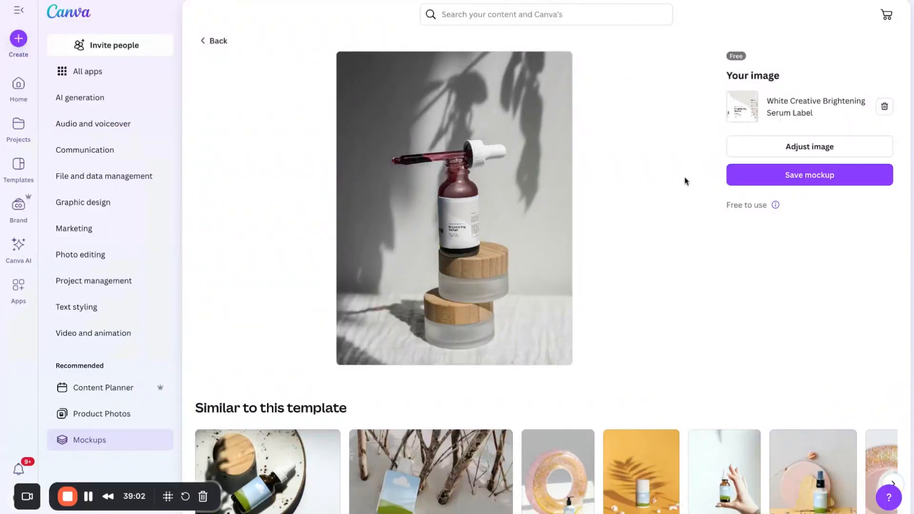
Make the label design fill the bottle's label area, shift it slightly right, and save the adjustment.
{"action": "left_click", "coordinate": [750, 148]}
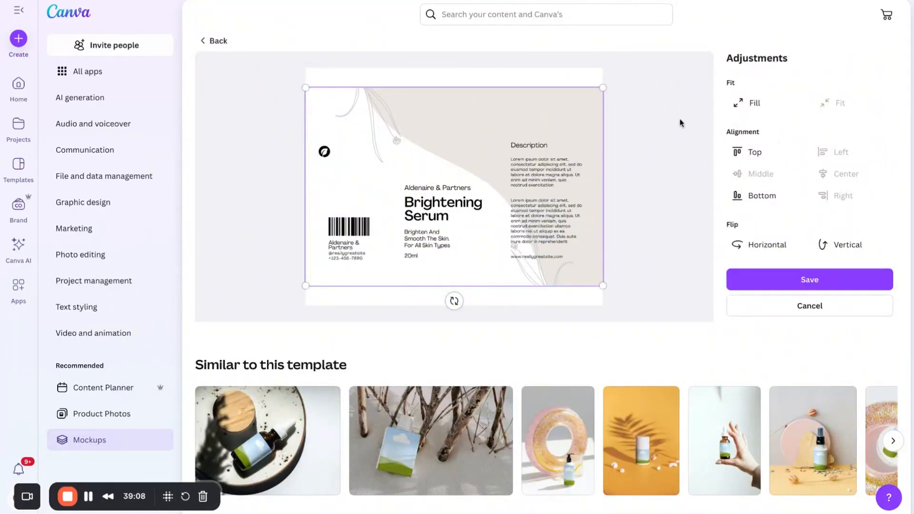
{"action": "left_click", "coordinate": [739, 104]}
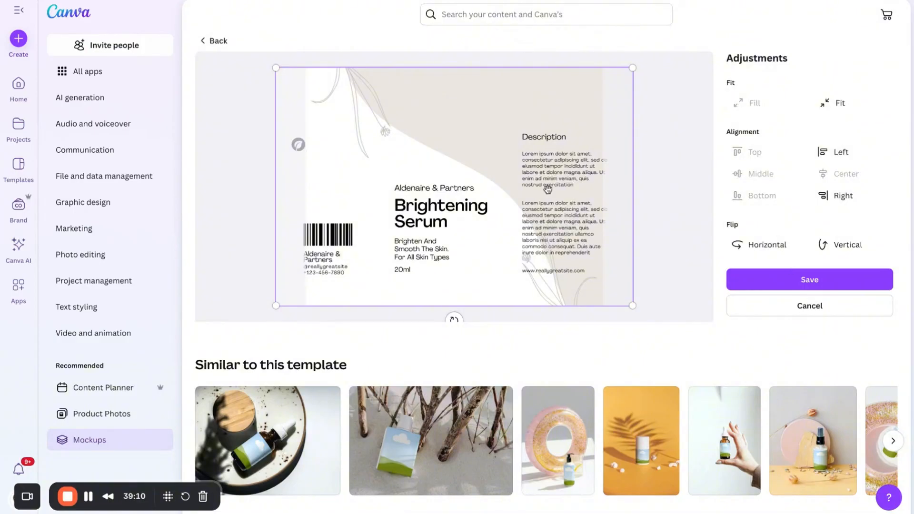
{"action": "left_click_drag", "start_coordinate": [548, 189], "coordinate": [601, 199]}
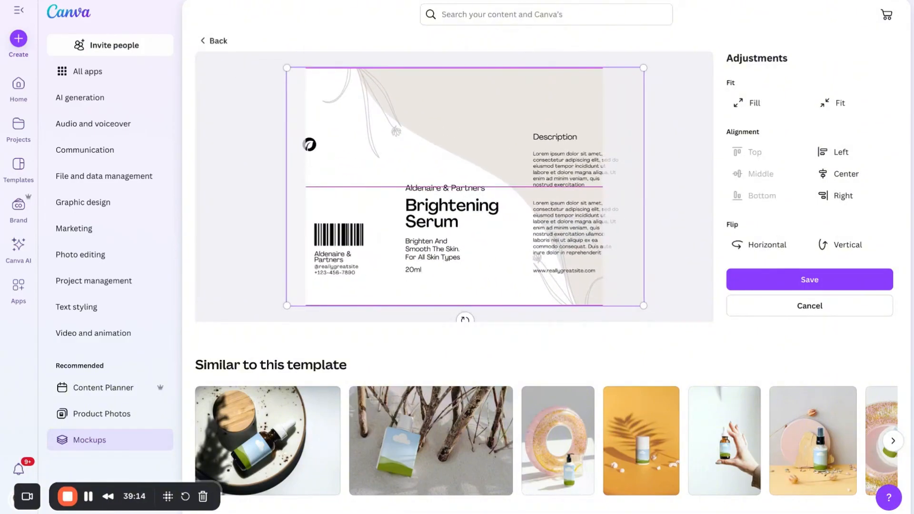
{"action": "left_click", "coordinate": [837, 287]}
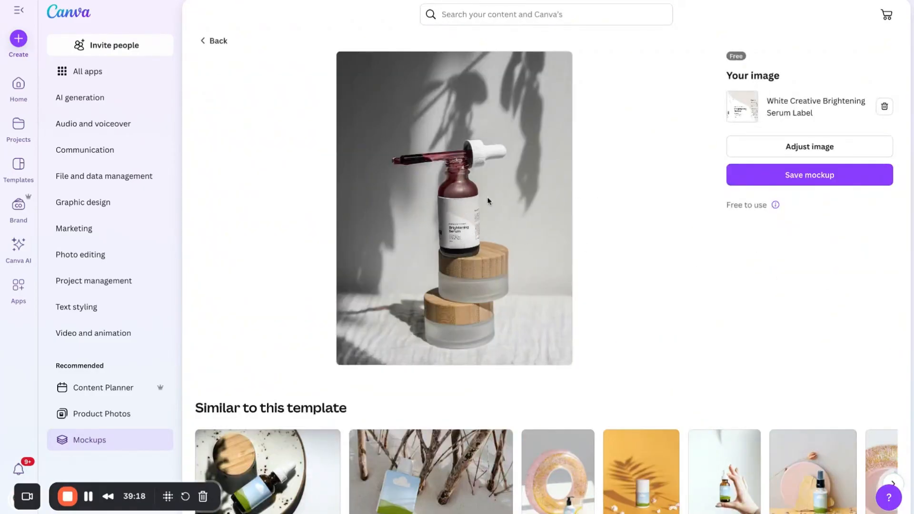
Readjust the label's horizontal position until the "Brightening Serum" title sits on the bottle's front, and save it.
{"action": "left_click", "coordinate": [800, 147]}
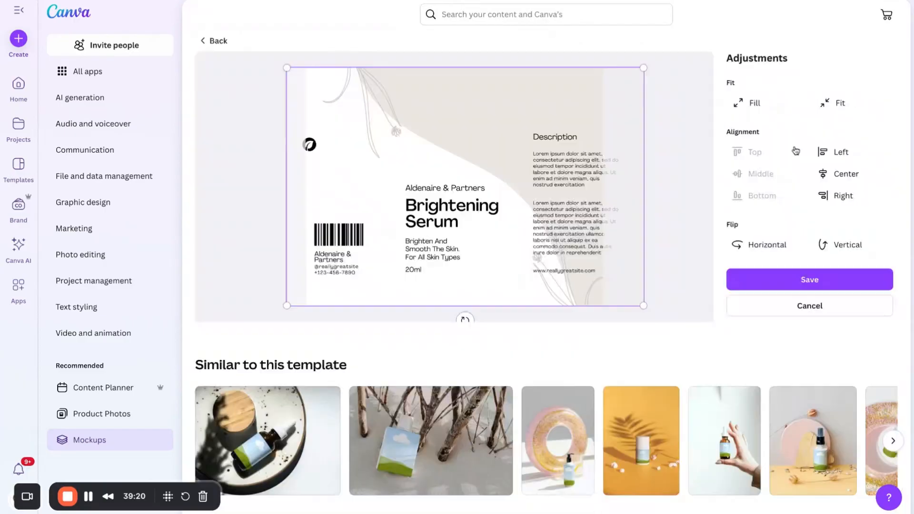
{"action": "left_click_drag", "start_coordinate": [579, 256], "coordinate": [564, 256]}
{"action": "left_click", "coordinate": [832, 281]}
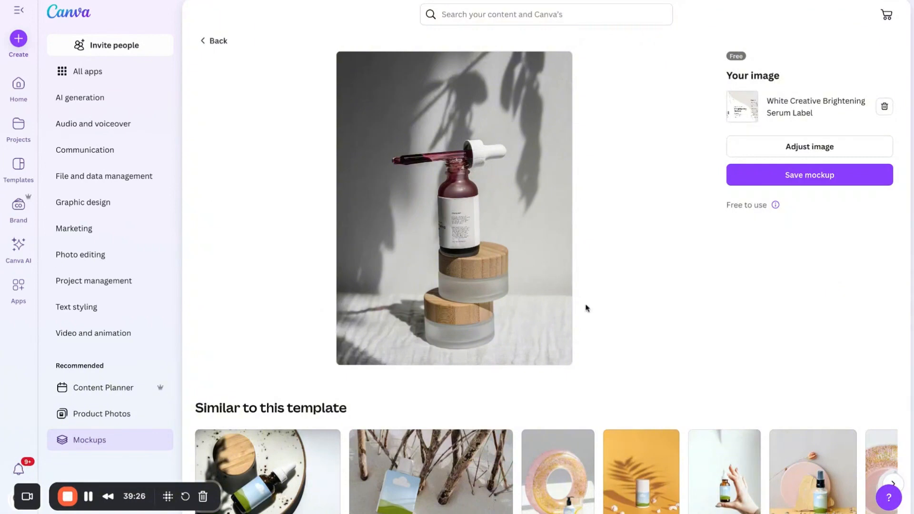
{"action": "left_click", "coordinate": [754, 151]}
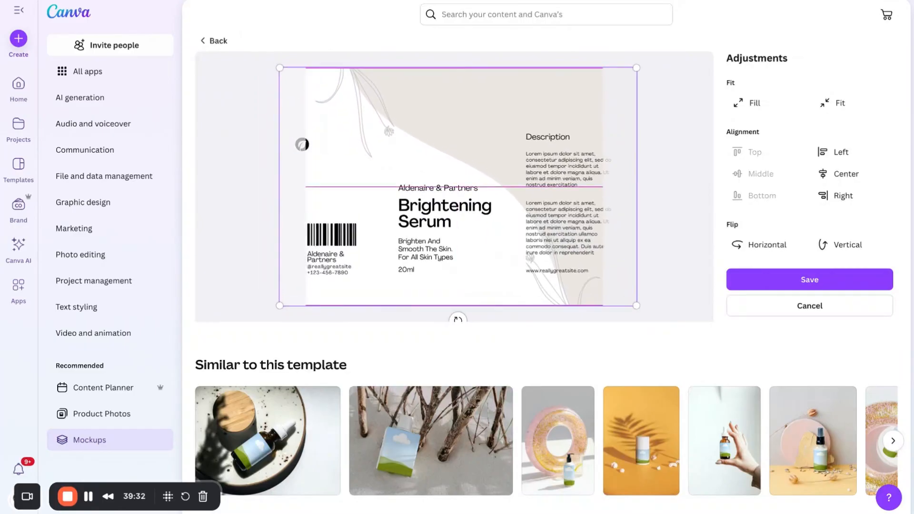
{"action": "left_click", "coordinate": [832, 280]}
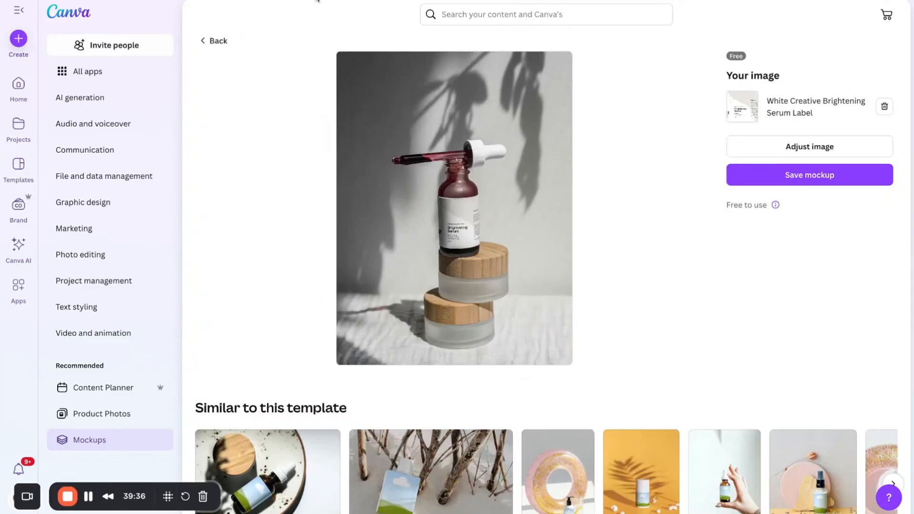
Browse the label templates similar to the Brightening Serum Label and view the resize options in the open label design.
{"action": "key", "text": "ctrl+Tab"}
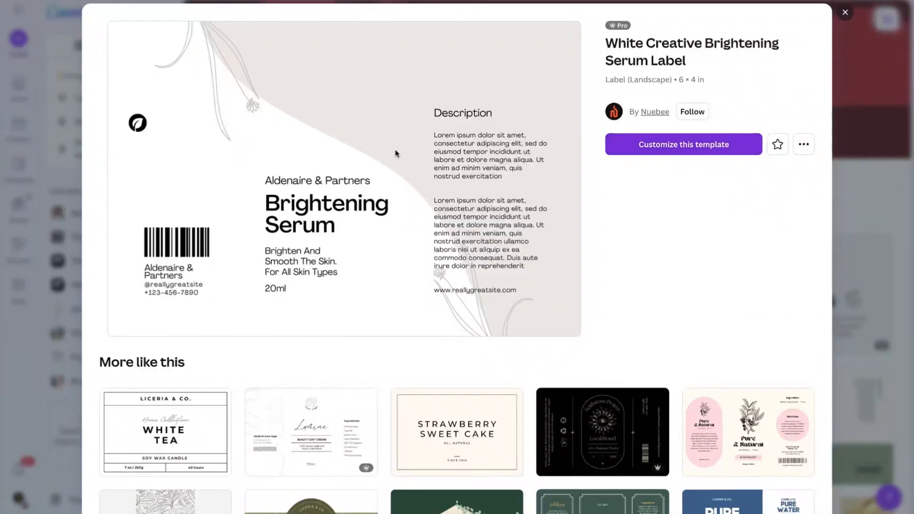
{"action": "scroll", "coordinate": [549, 278], "scroll_direction": "down", "scroll_amount": 3}
{"action": "scroll", "coordinate": [549, 278], "scroll_direction": "down", "scroll_amount": 4}
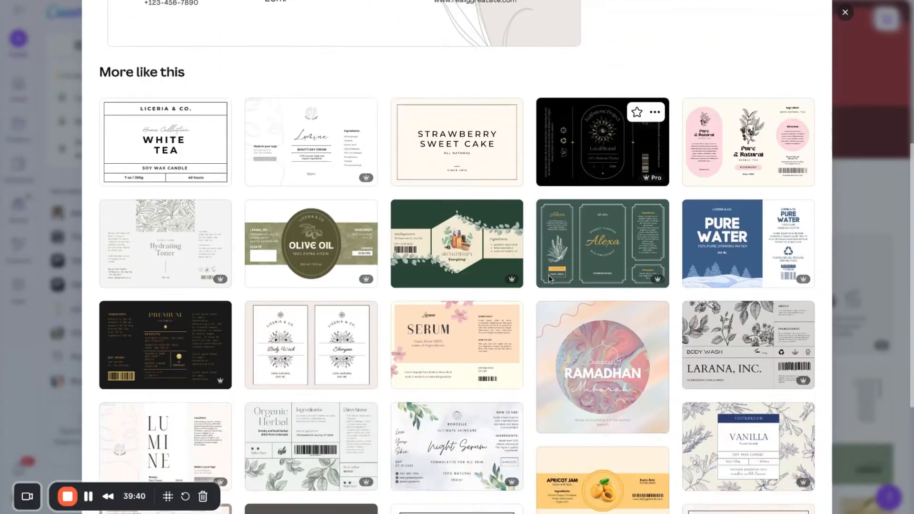
{"action": "scroll", "coordinate": [602, 295], "scroll_direction": "down", "scroll_amount": 5}
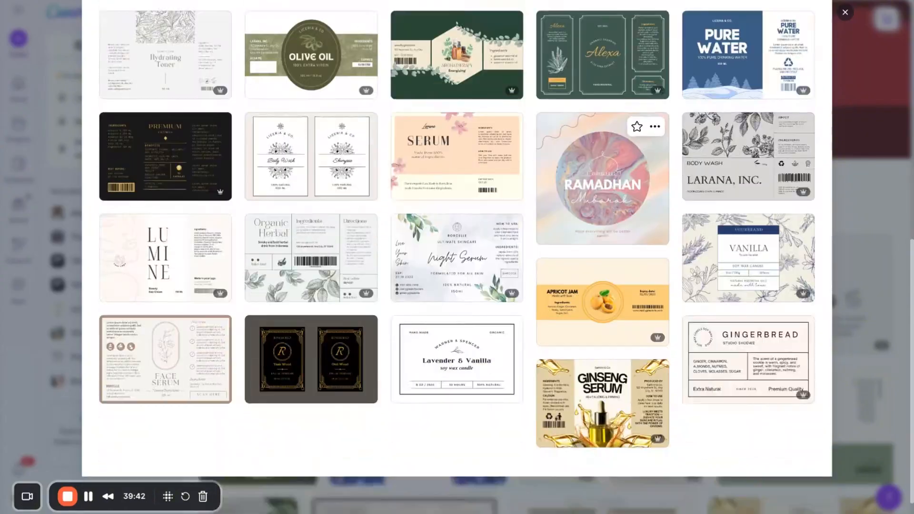
{"action": "key", "text": "ctrl+shift+Tab"}
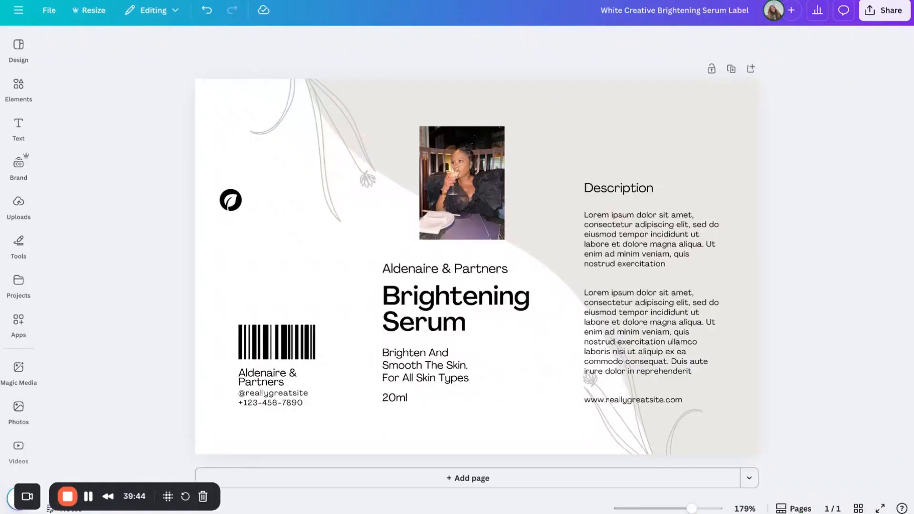
{"action": "left_click", "coordinate": [91, 10]}
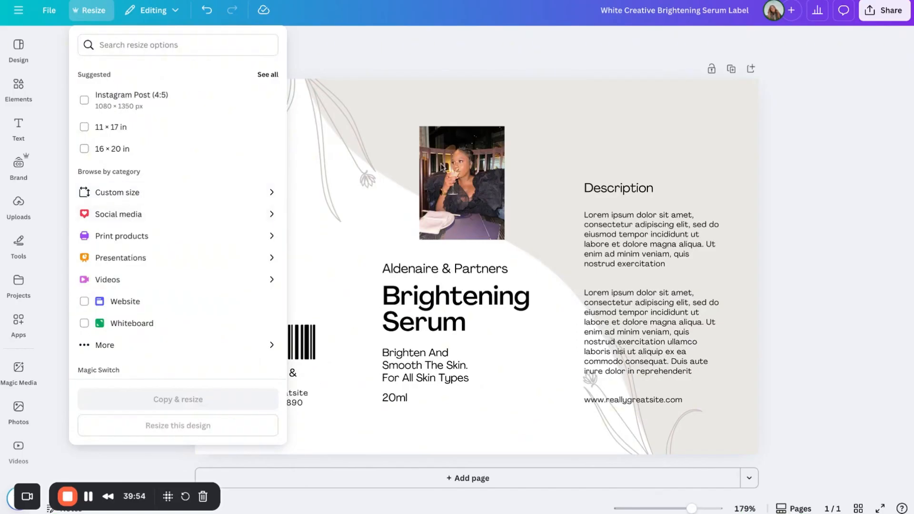
Close the serum label template preview, search templates for "thank you cards", and look through the designs.
{"action": "key", "text": "ctrl+Tab"}
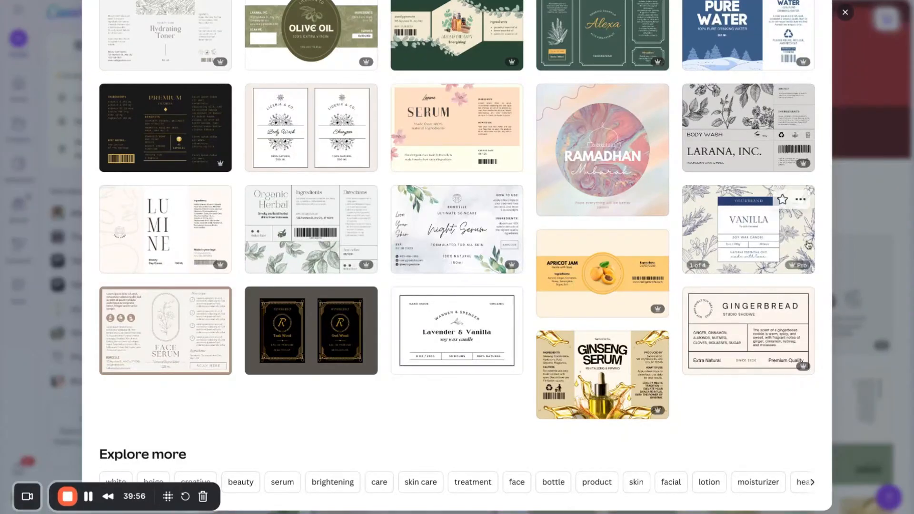
{"action": "left_click", "coordinate": [874, 187]}
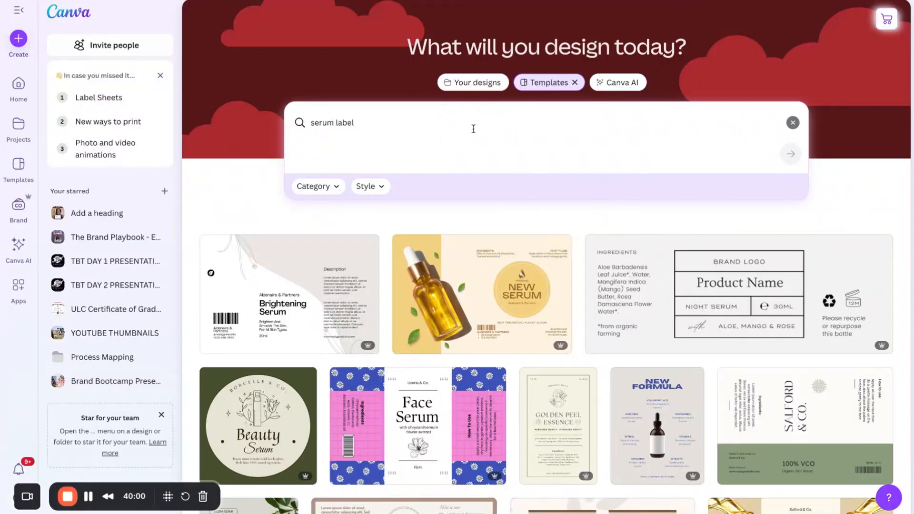
{"action": "left_click", "coordinate": [793, 123]}
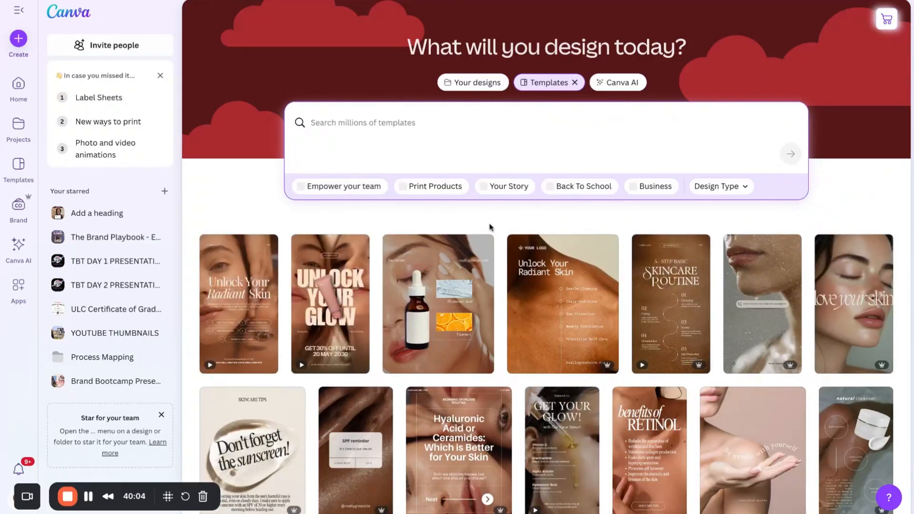
{"action": "type", "text": "thank you cards"}
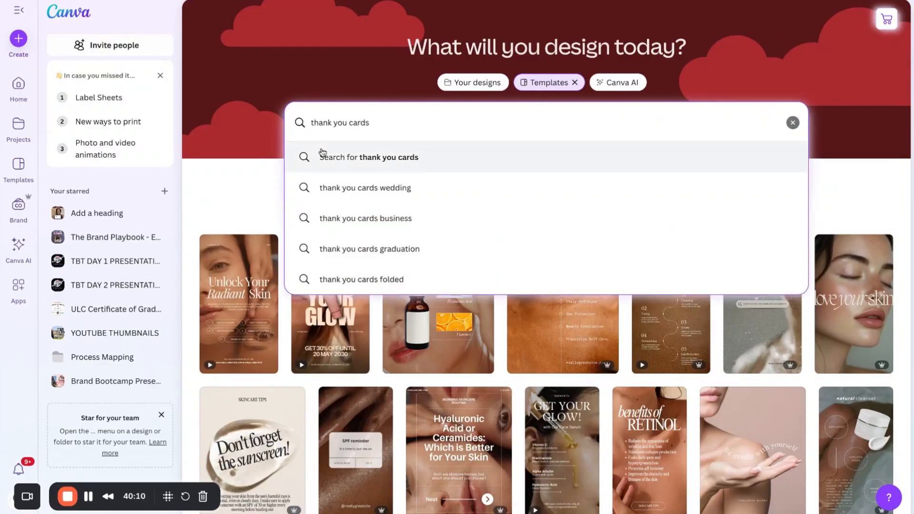
{"action": "left_click", "coordinate": [322, 152]}
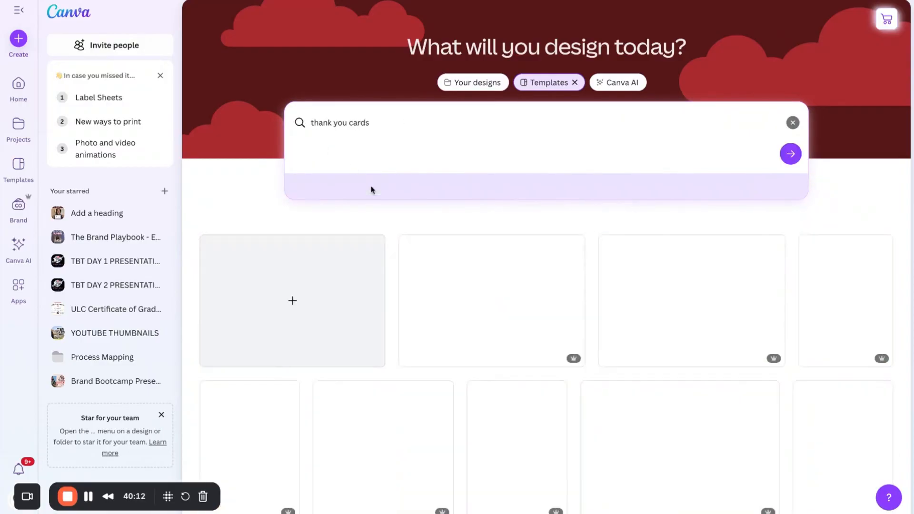
{"action": "scroll", "coordinate": [411, 348], "scroll_direction": "down", "scroll_amount": 15}
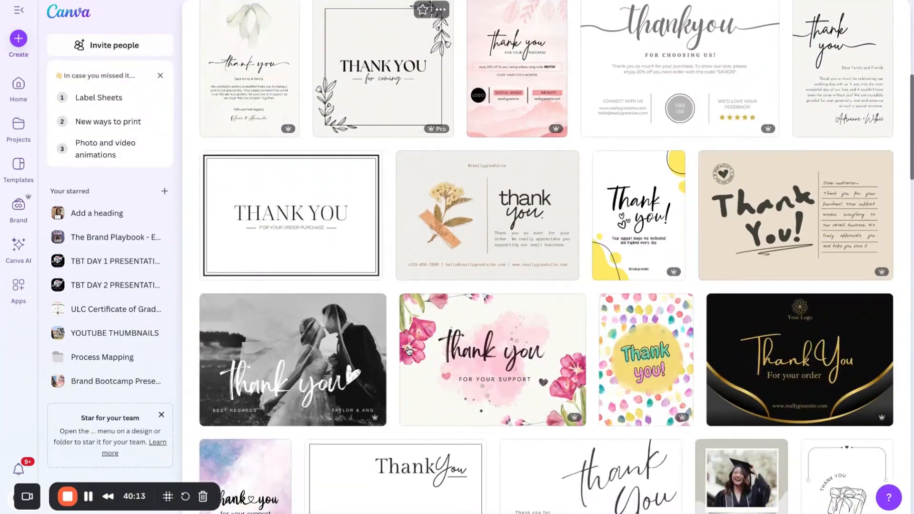
{"action": "scroll", "coordinate": [409, 351], "scroll_direction": "up", "scroll_amount": 15}
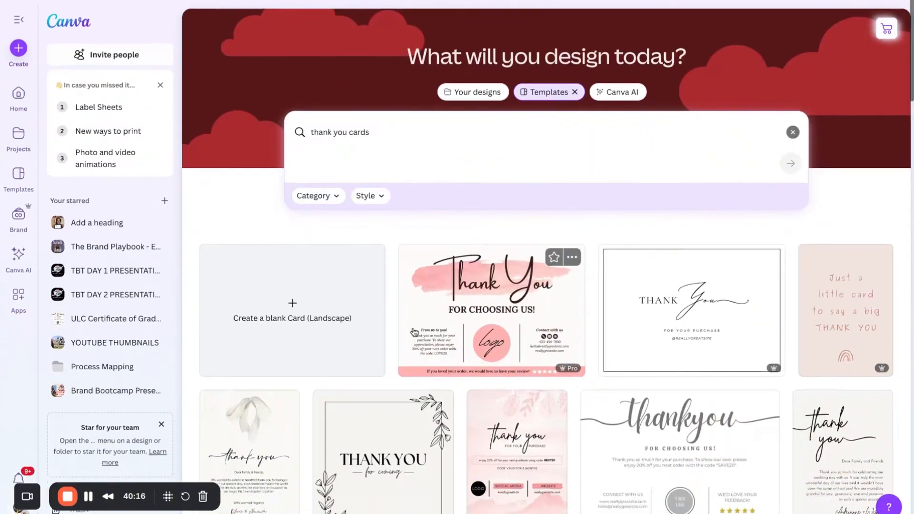
Search templates for "thank you for your order" and open the Pink and Blue Feminine Cute Simple Minimalist Thank You For Your Order Card preview.
{"action": "double_click", "coordinate": [435, 124]}
{"action": "double_click", "coordinate": [358, 125]}
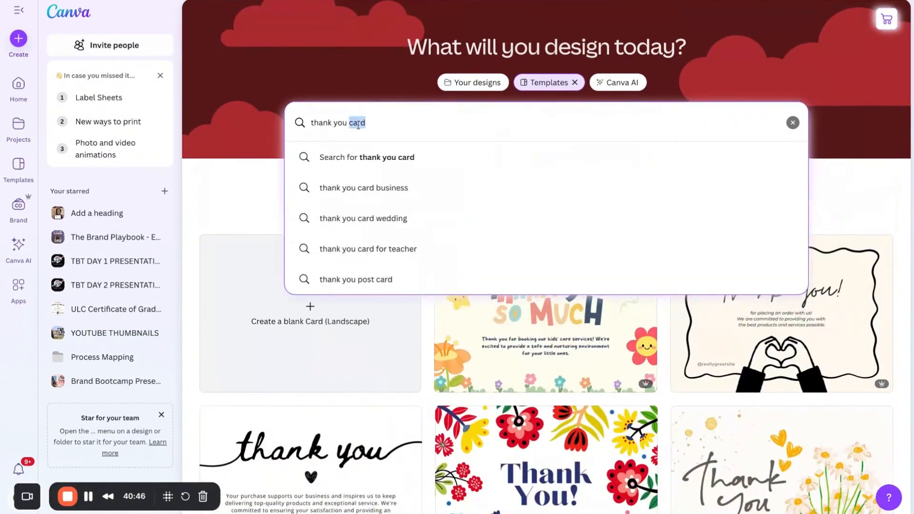
{"action": "type", "text": "for your order"}
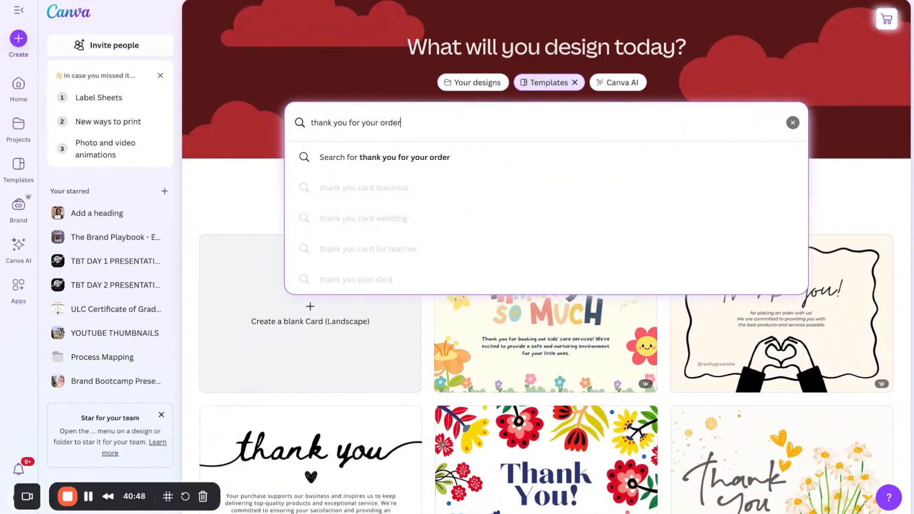
{"action": "key", "text": "Return"}
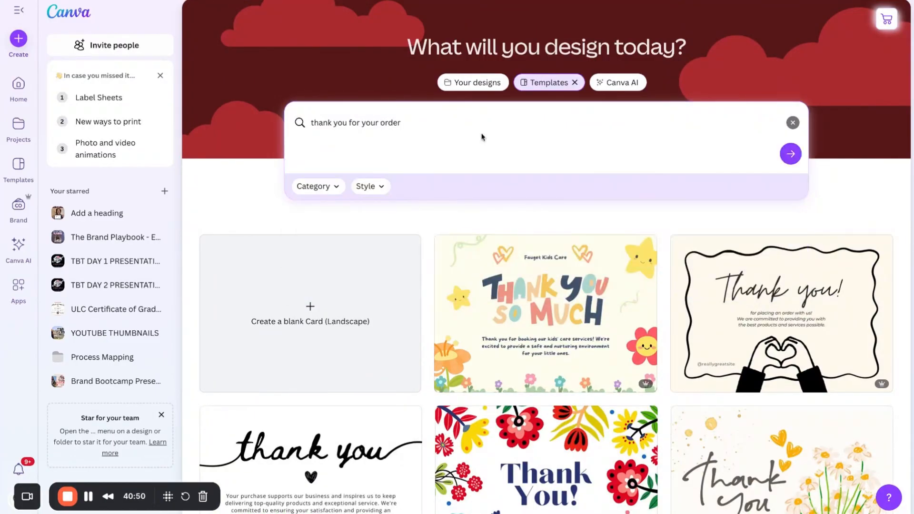
{"action": "scroll", "coordinate": [472, 245], "scroll_direction": "down", "scroll_amount": 2}
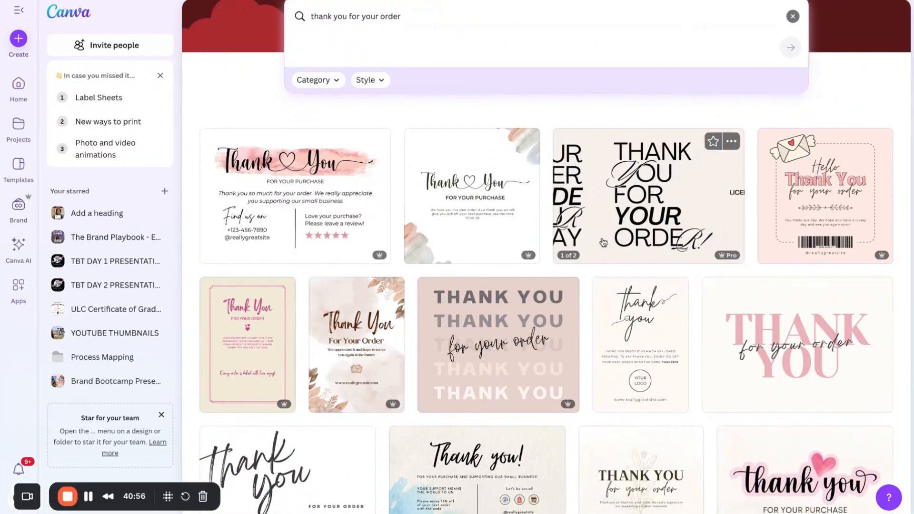
{"action": "scroll", "coordinate": [270, 256], "scroll_direction": "down", "scroll_amount": 10}
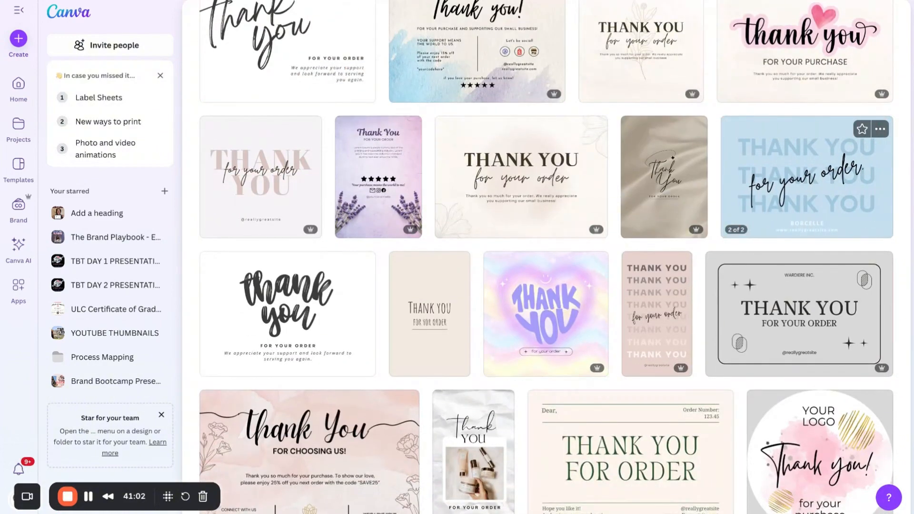
{"action": "left_click", "coordinate": [768, 203]}
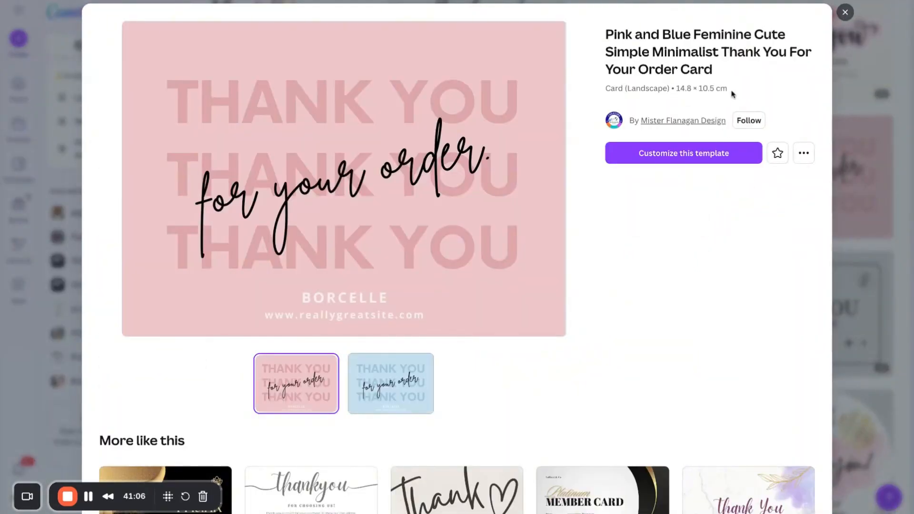
{"action": "scroll", "coordinate": [626, 228], "scroll_direction": "down", "scroll_amount": 5}
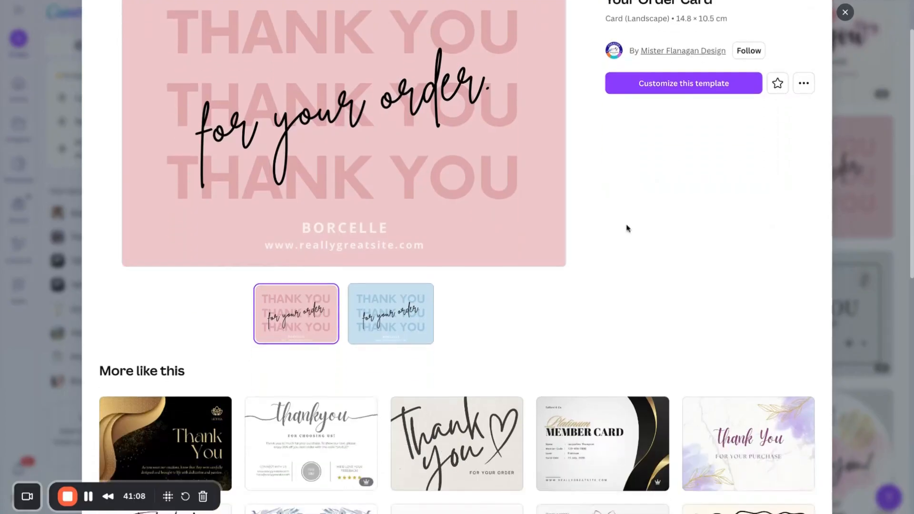
Look over the similar thank-you cards, close the card preview, and browse more "thank you for your order" designs.
{"action": "scroll", "coordinate": [626, 228], "scroll_direction": "up", "scroll_amount": 1}
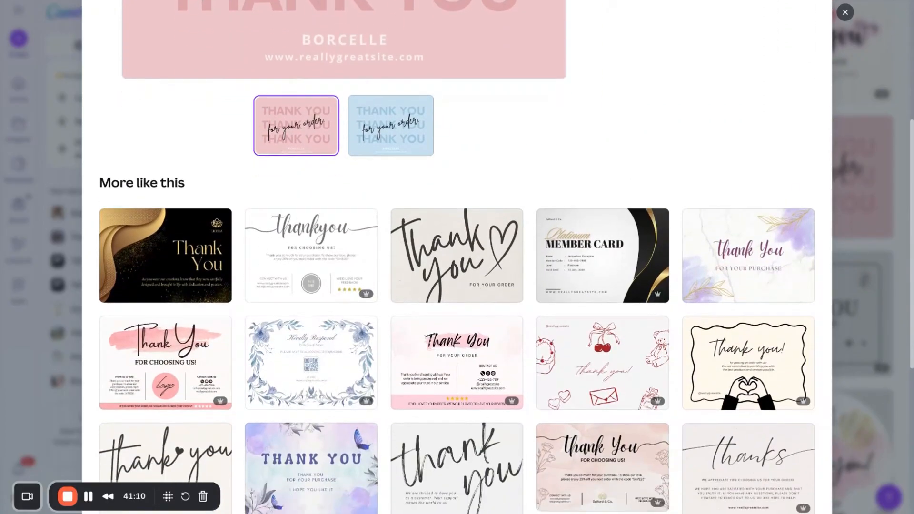
{"action": "scroll", "coordinate": [627, 229], "scroll_direction": "up", "scroll_amount": 5}
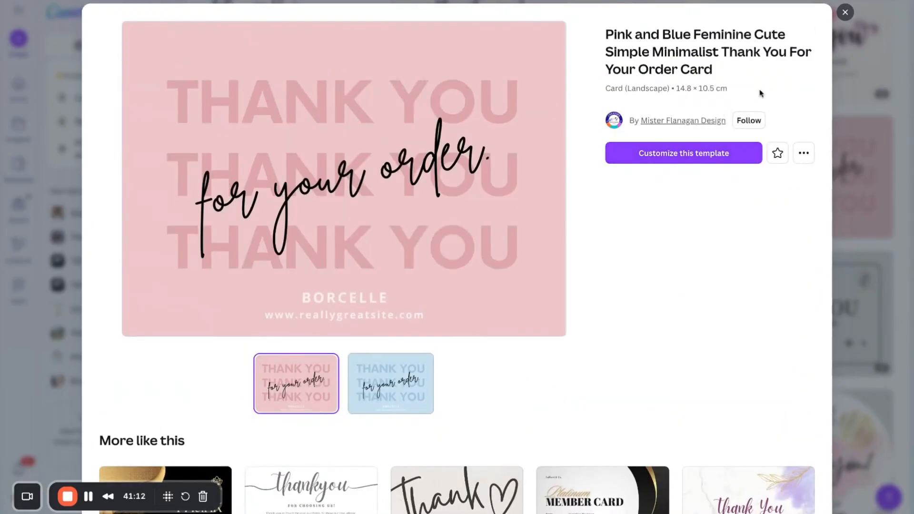
{"action": "left_click", "coordinate": [846, 13]}
{"action": "scroll", "coordinate": [613, 222], "scroll_direction": "down", "scroll_amount": 5}
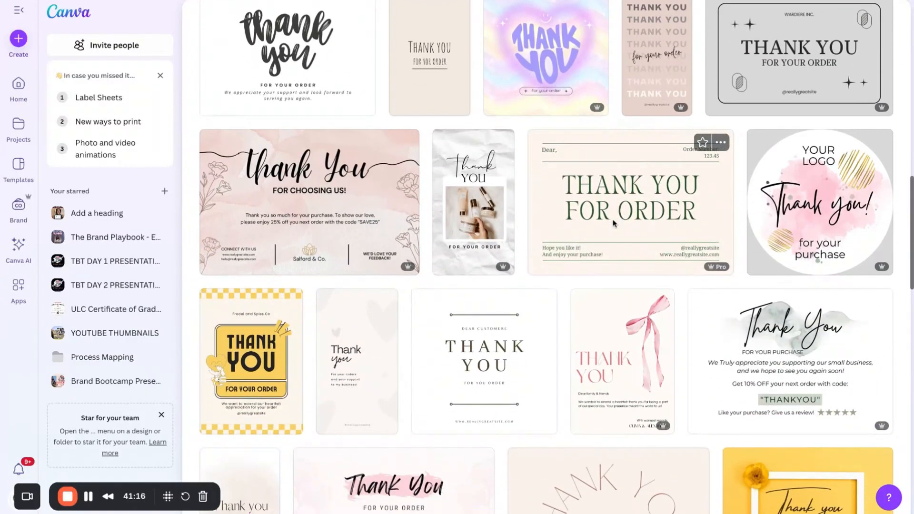
{"action": "scroll", "coordinate": [613, 222], "scroll_direction": "up", "scroll_amount": 10}
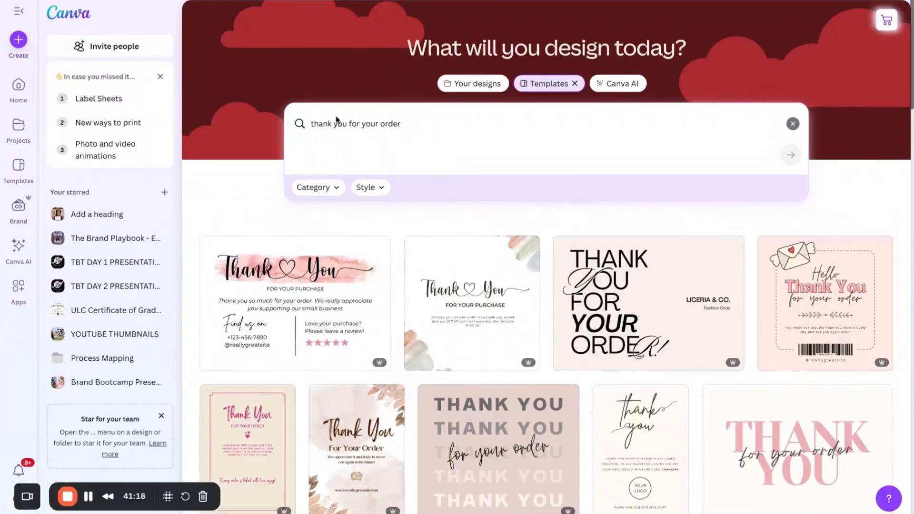
Search templates for "packaging inserts" and look through the designs.
{"action": "triple_click", "coordinate": [337, 123]}
{"action": "type", "text": "pack"}
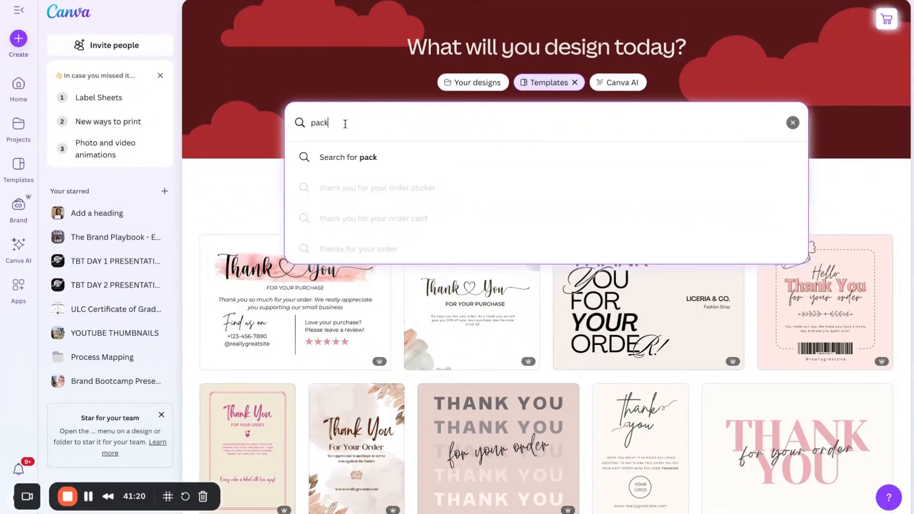
{"action": "type", "text": "aging inserts"}
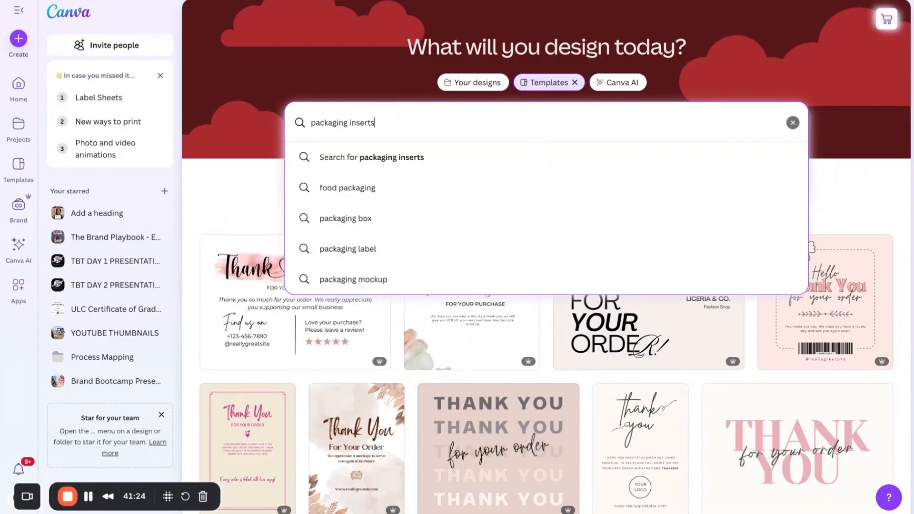
{"action": "key", "text": "Return"}
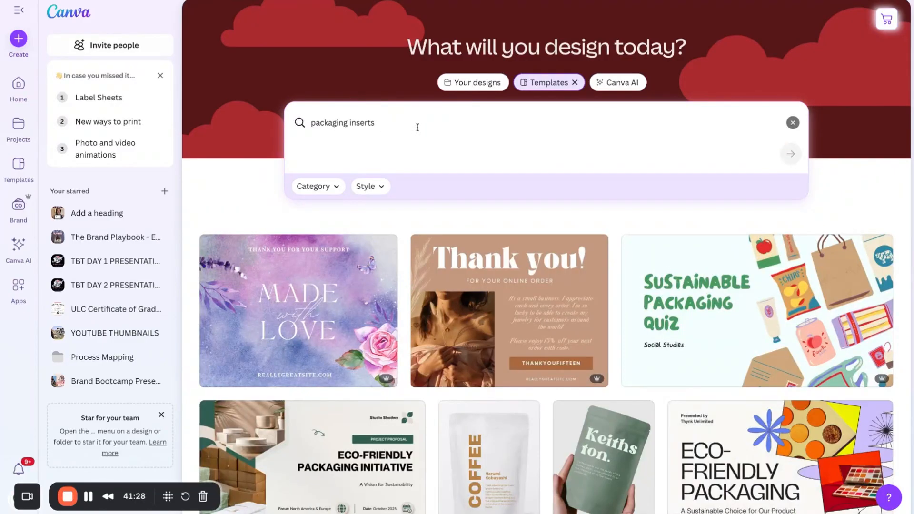
{"action": "scroll", "coordinate": [423, 322], "scroll_direction": "down", "scroll_amount": 6}
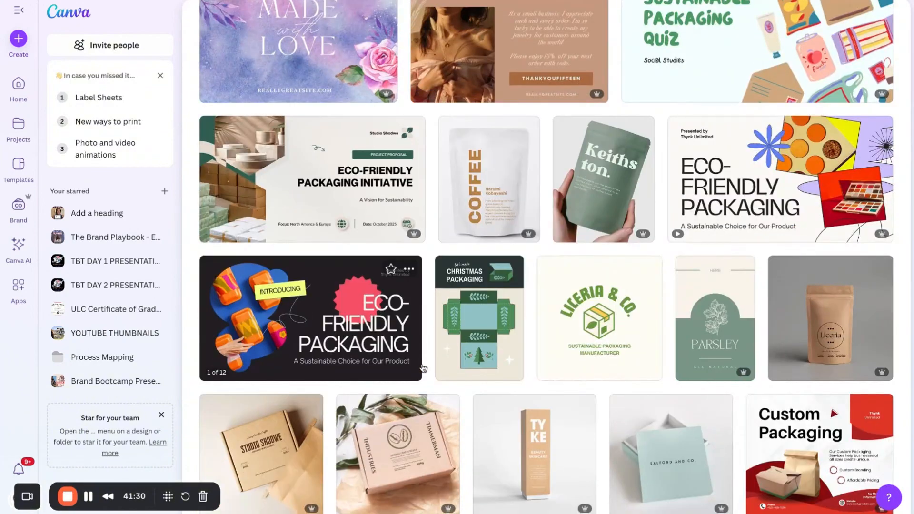
{"action": "scroll", "coordinate": [430, 342], "scroll_direction": "up", "scroll_amount": 6}
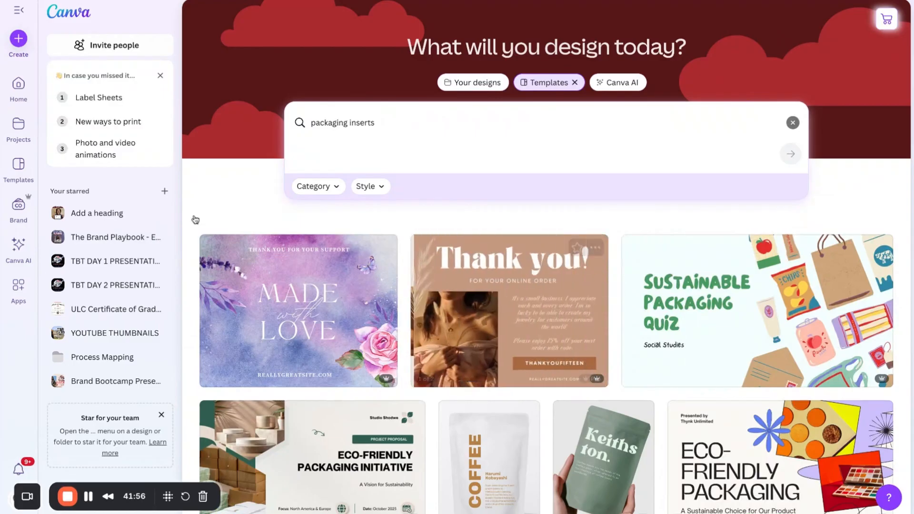
Leave the serum bottle mockup for the home page, search templates for "workbook", and browse the designs.
{"action": "left_click", "coordinate": [77, 19]}
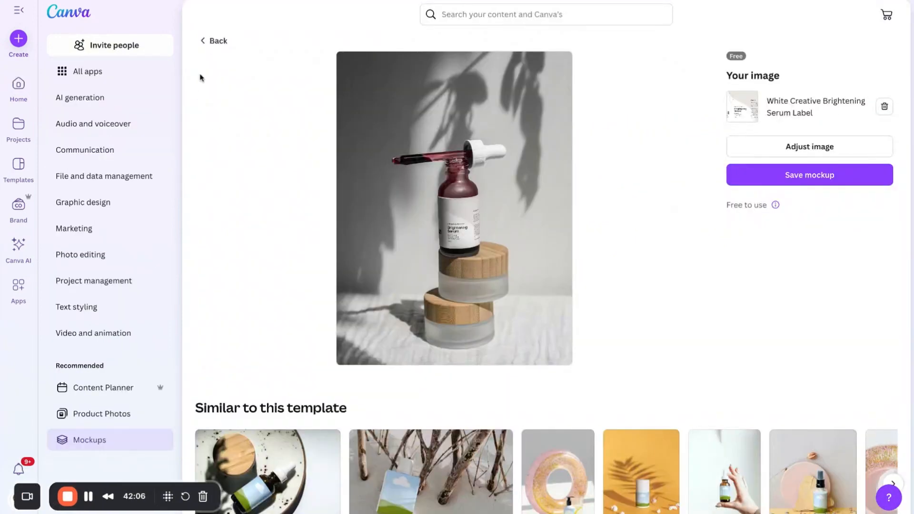
{"action": "left_click", "coordinate": [211, 46]}
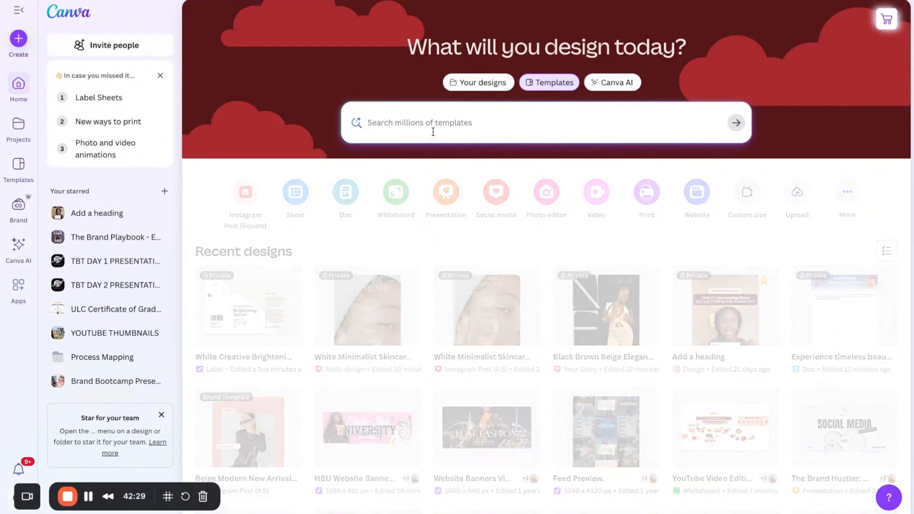
{"action": "type", "text": "workbook"}
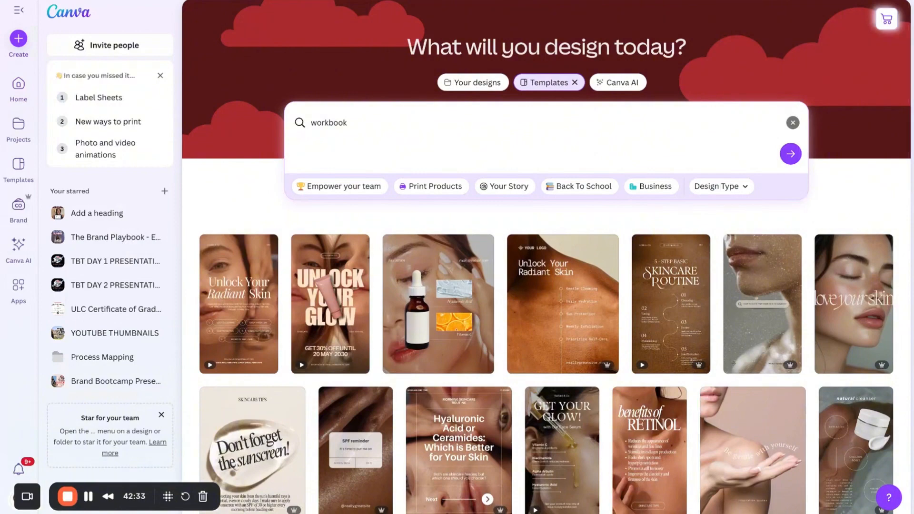
{"action": "key", "text": "Return"}
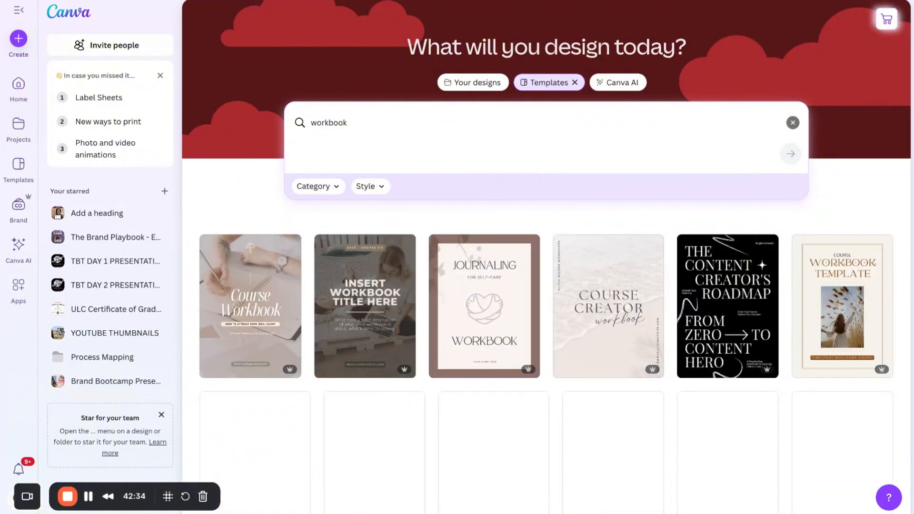
{"action": "scroll", "coordinate": [437, 278], "scroll_direction": "down", "scroll_amount": 5}
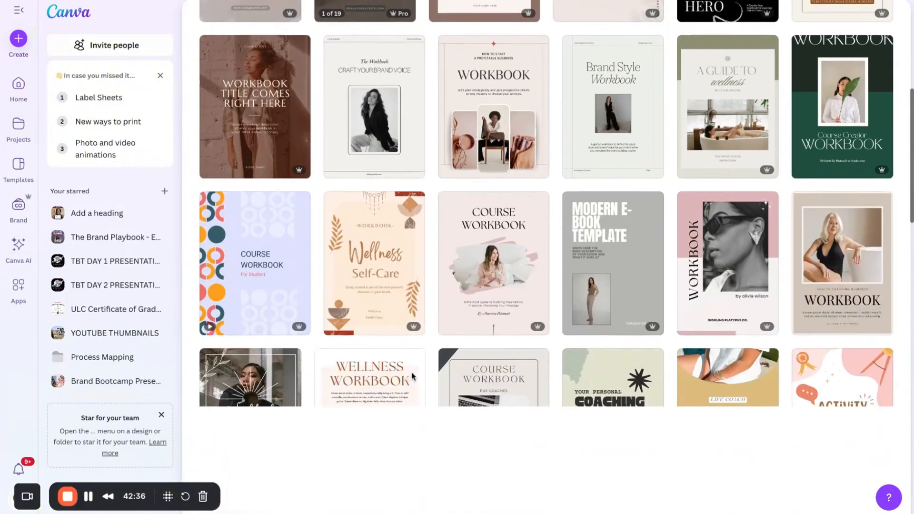
Switch to Etsy, search for "workbook template canva", and browse the workbook and ebook template listings.
{"action": "left_click", "coordinate": [841, 1]}
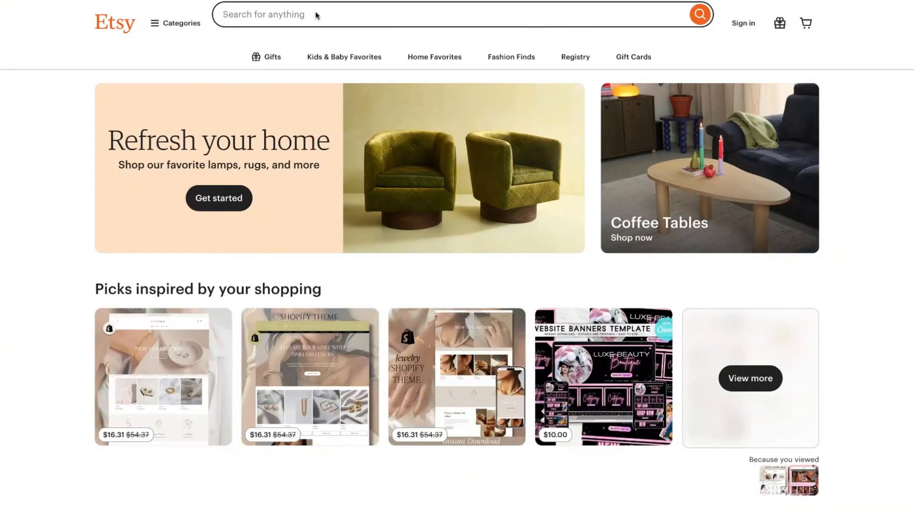
{"action": "left_click", "coordinate": [317, 15]}
{"action": "type", "text": "workbook"}
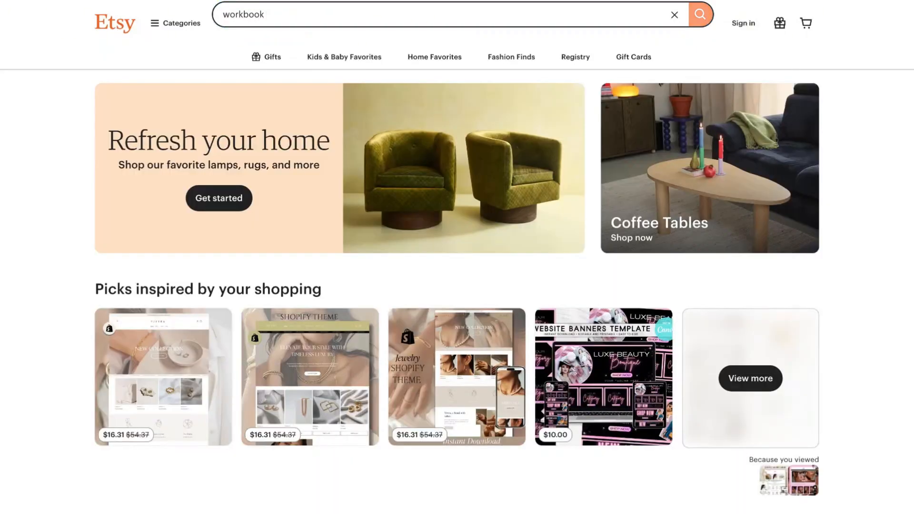
{"action": "type", "text": " temp"}
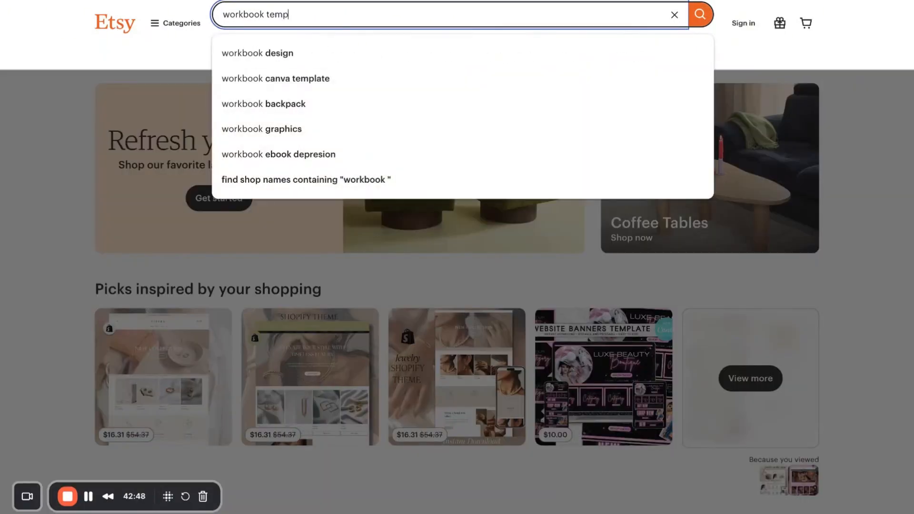
{"action": "type", "text": "late canva"}
{"action": "key", "text": "Return"}
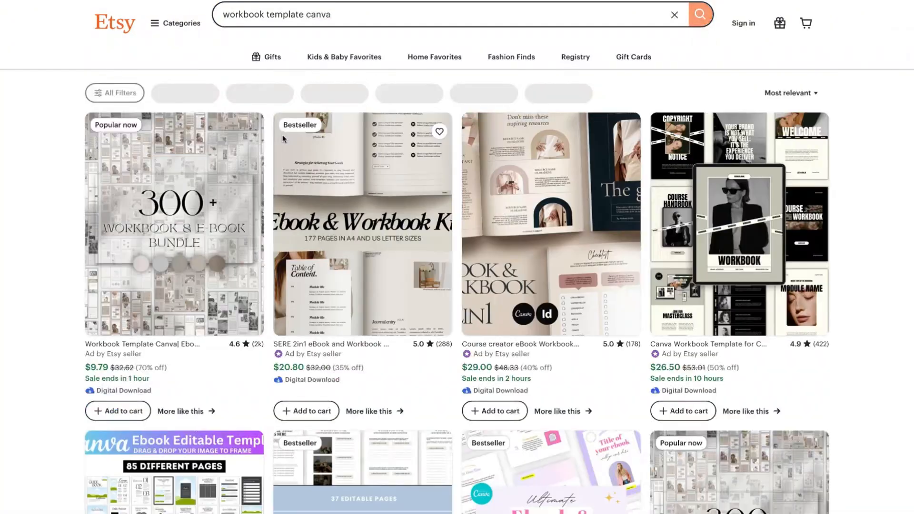
{"action": "scroll", "coordinate": [283, 138], "scroll_direction": "down", "scroll_amount": 8}
{"action": "scroll", "coordinate": [283, 138], "scroll_direction": "down", "scroll_amount": 9}
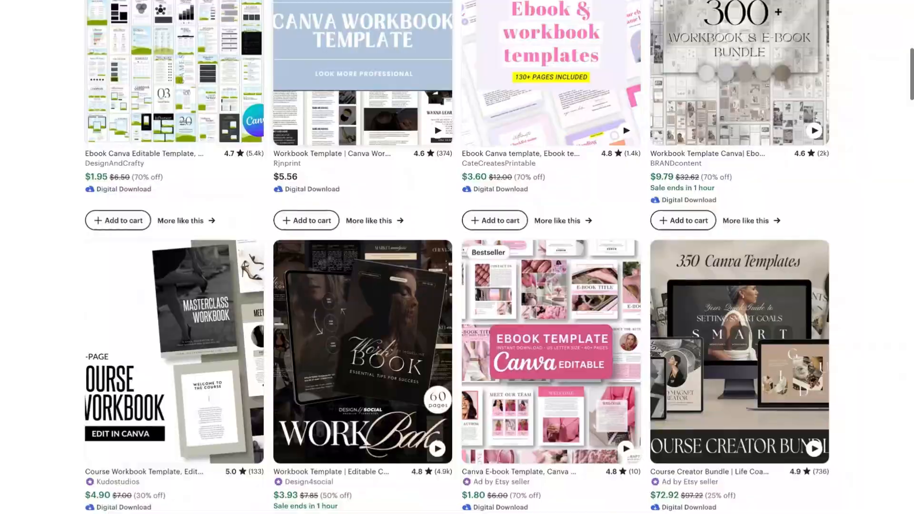
{"action": "scroll", "coordinate": [457, 257], "scroll_direction": "down", "scroll_amount": 1}
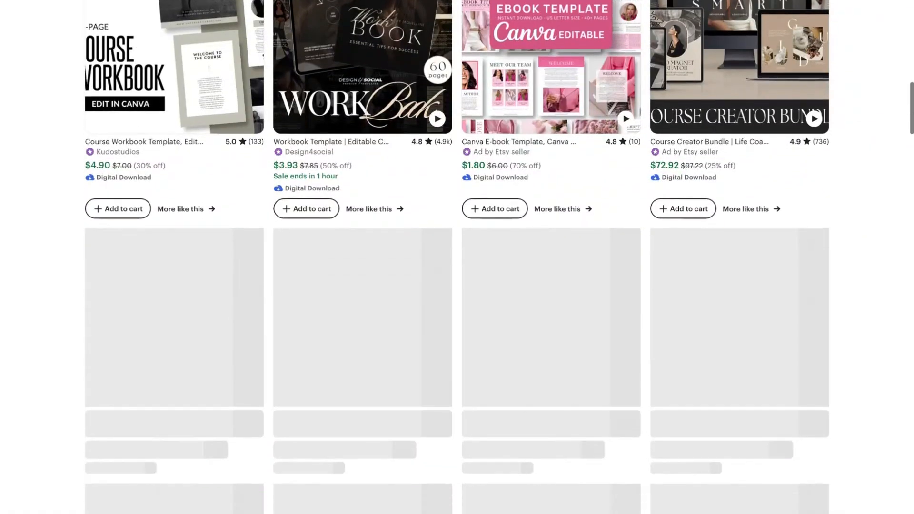
{"action": "scroll", "coordinate": [457, 257], "scroll_direction": "down", "scroll_amount": 5}
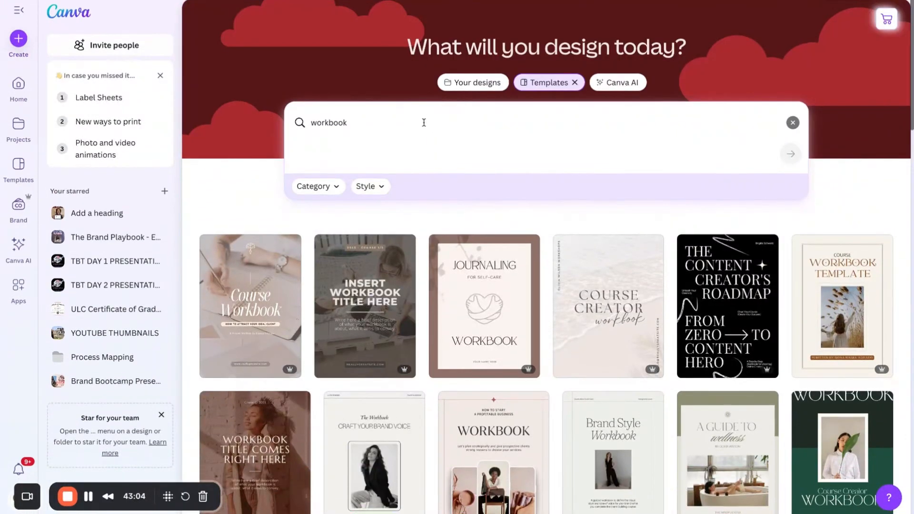
Switch to the Copy of PRS-Ebook-Template02 design in Canva and look through its cover, planner and table of contents pages.
{"action": "left_click", "coordinate": [450, 86]}
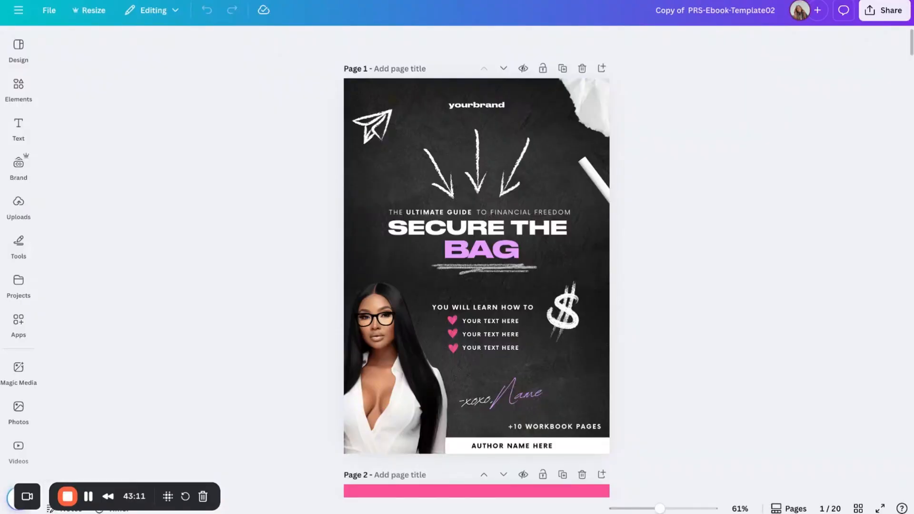
{"action": "scroll", "coordinate": [476, 262], "scroll_direction": "down", "scroll_amount": 8}
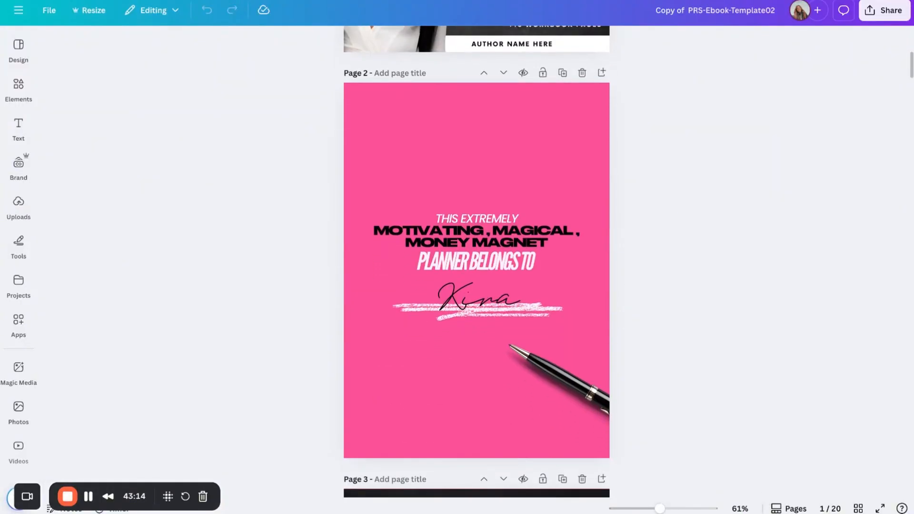
{"action": "scroll", "coordinate": [476, 262], "scroll_direction": "down", "scroll_amount": 6}
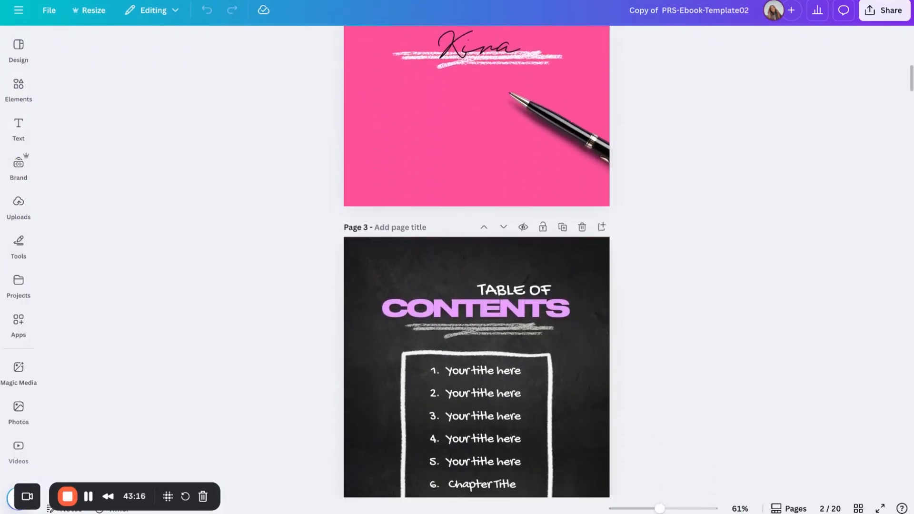
{"action": "scroll", "coordinate": [476, 262], "scroll_direction": "down", "scroll_amount": 5}
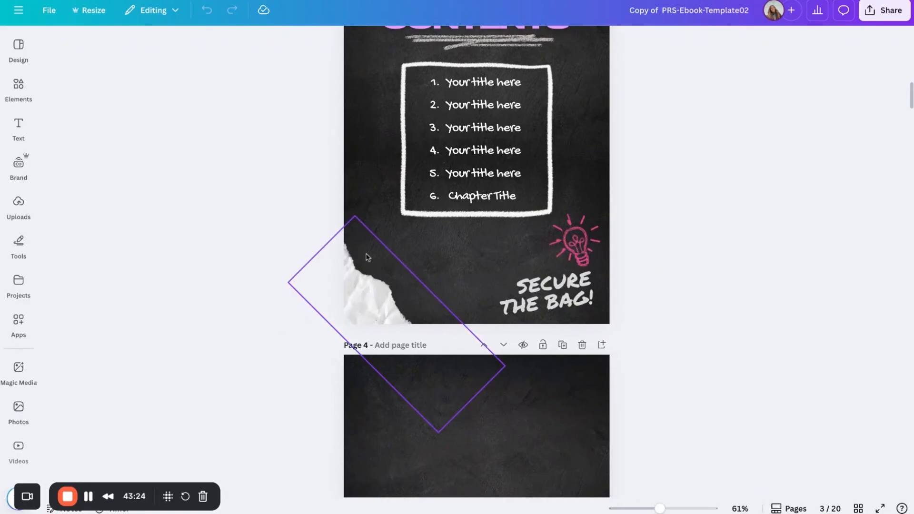
{"action": "scroll", "coordinate": [375, 176], "scroll_direction": "up", "scroll_amount": 5}
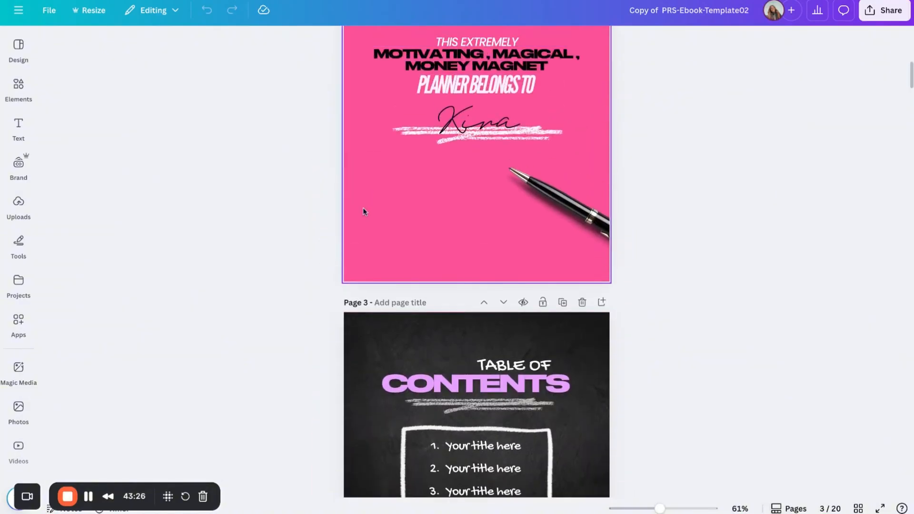
{"action": "scroll", "coordinate": [367, 242], "scroll_direction": "up", "scroll_amount": 4}
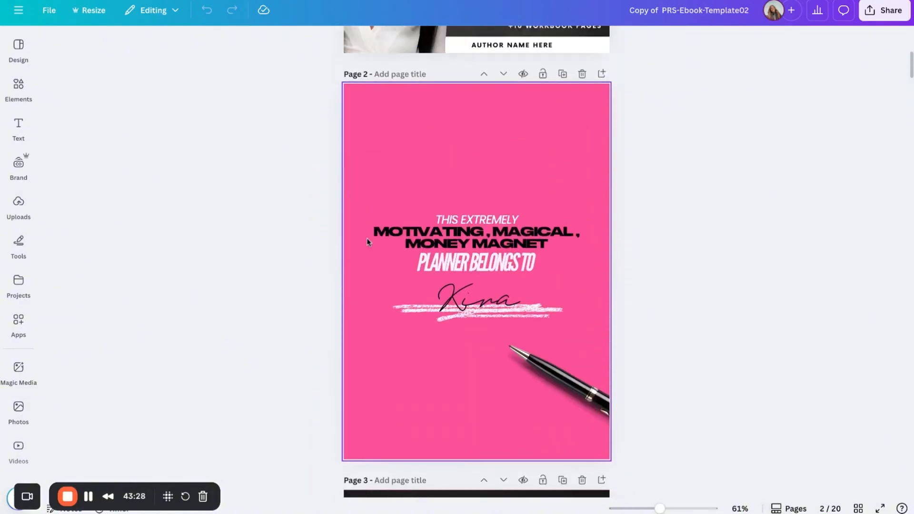
Apply the Hustle Babe University brand palette to page 2, shuffling to a pink background with dark red text, and compare it with the cover.
{"action": "left_click", "coordinate": [363, 152]}
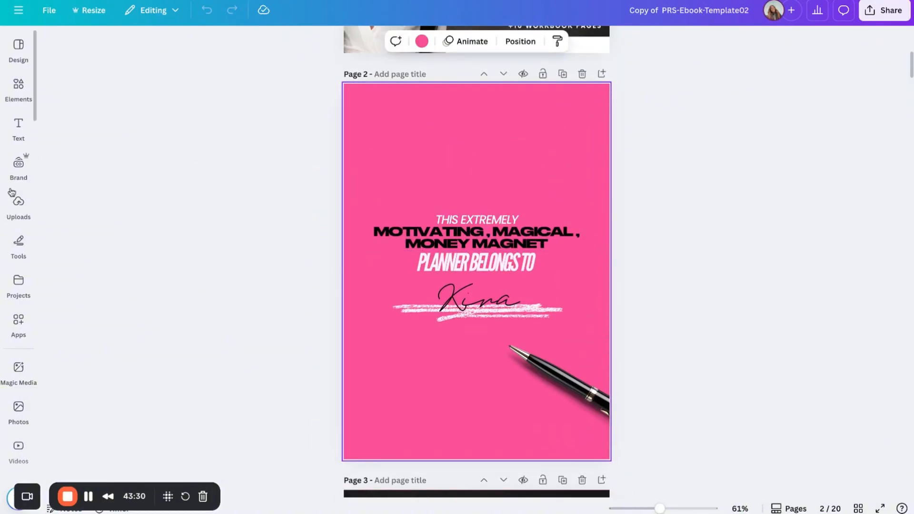
{"action": "left_click", "coordinate": [19, 164]}
{"action": "mouse_move", "coordinate": [134, 288]}
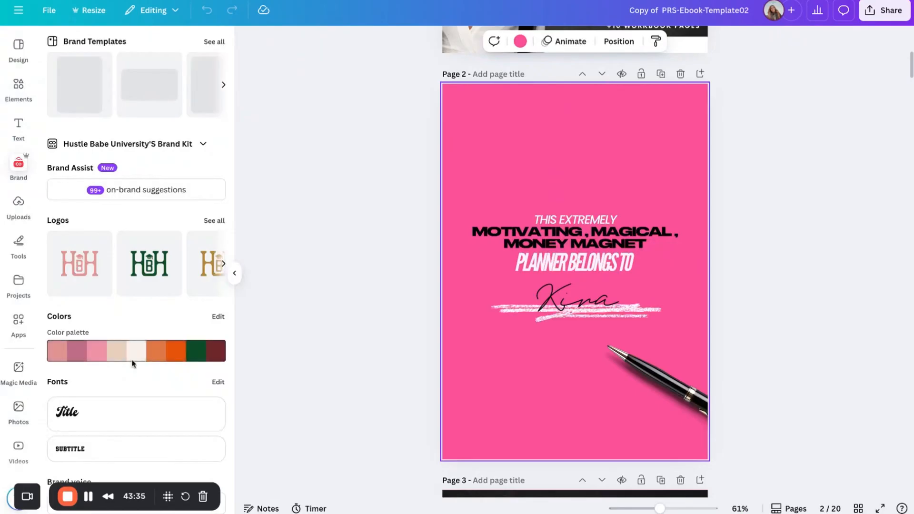
{"action": "left_click", "coordinate": [144, 352]}
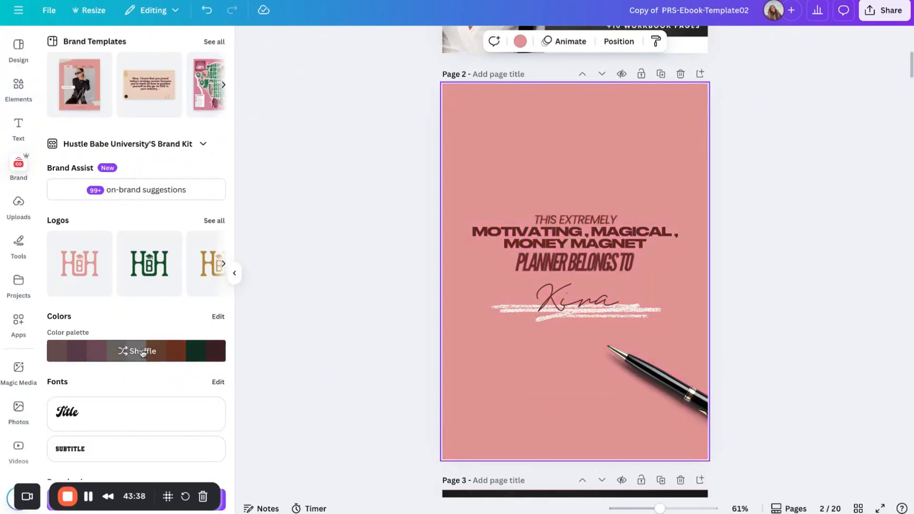
{"action": "left_click", "coordinate": [143, 352]}
{"action": "left_click", "coordinate": [143, 352]}
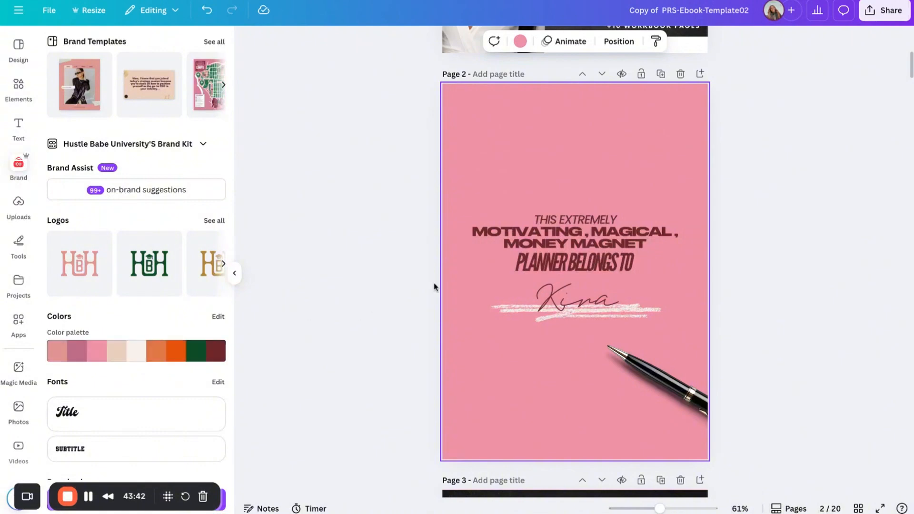
{"action": "left_click", "coordinate": [406, 259]}
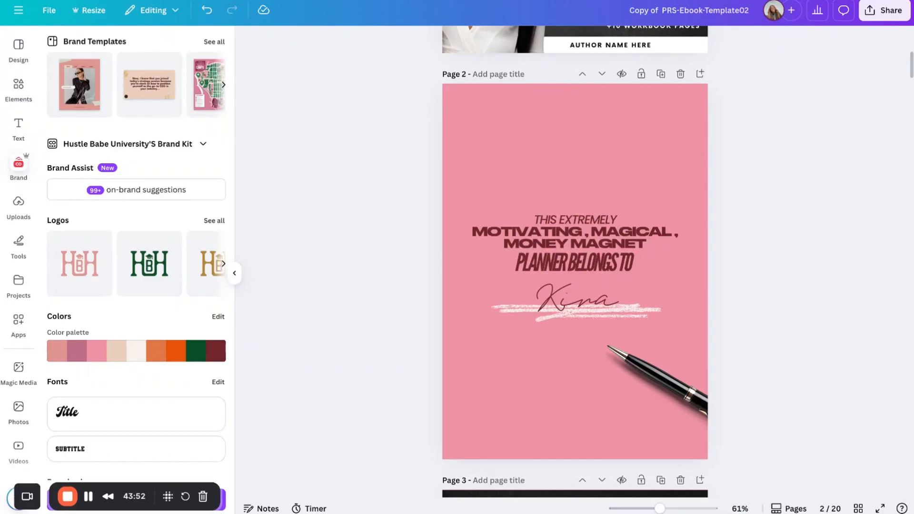
{"action": "scroll", "coordinate": [575, 262], "scroll_direction": "up", "scroll_amount": 3}
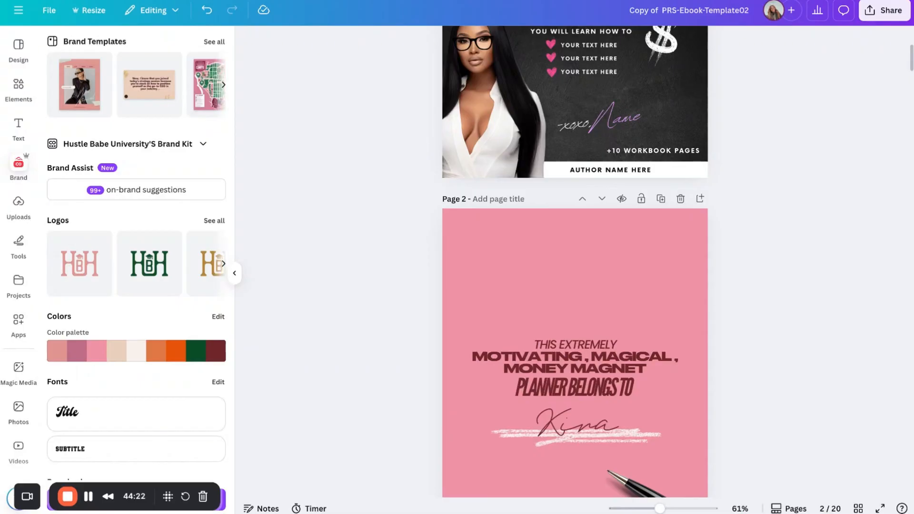
{"action": "scroll", "coordinate": [500, 183], "scroll_direction": "up", "scroll_amount": 3}
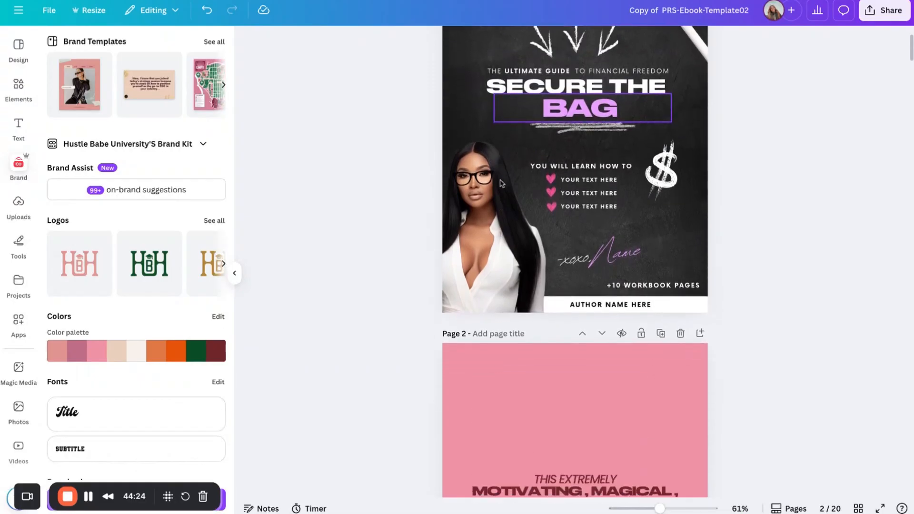
{"action": "scroll", "coordinate": [500, 183], "scroll_direction": "down", "scroll_amount": 4}
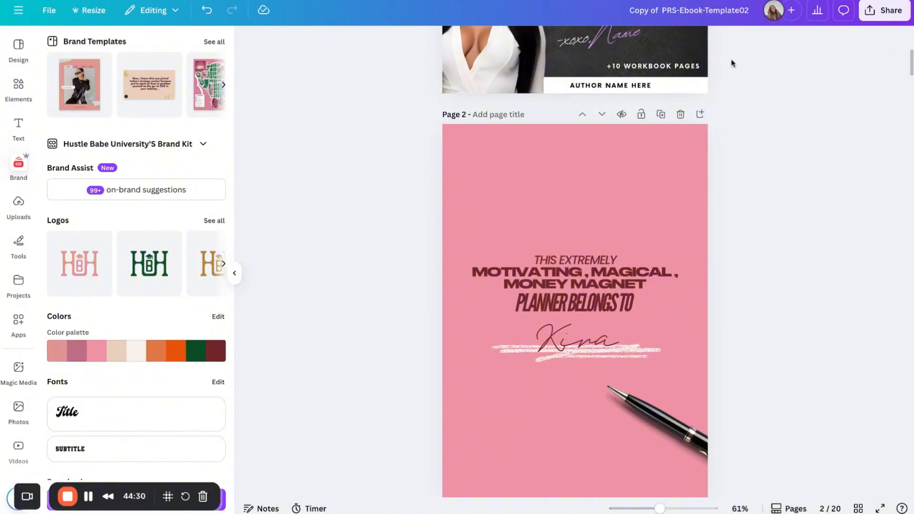
Return from the workbook design to the Canva home page and clear the "workbook" search.
{"action": "scroll", "coordinate": [691, 72], "scroll_direction": "up", "scroll_amount": 8}
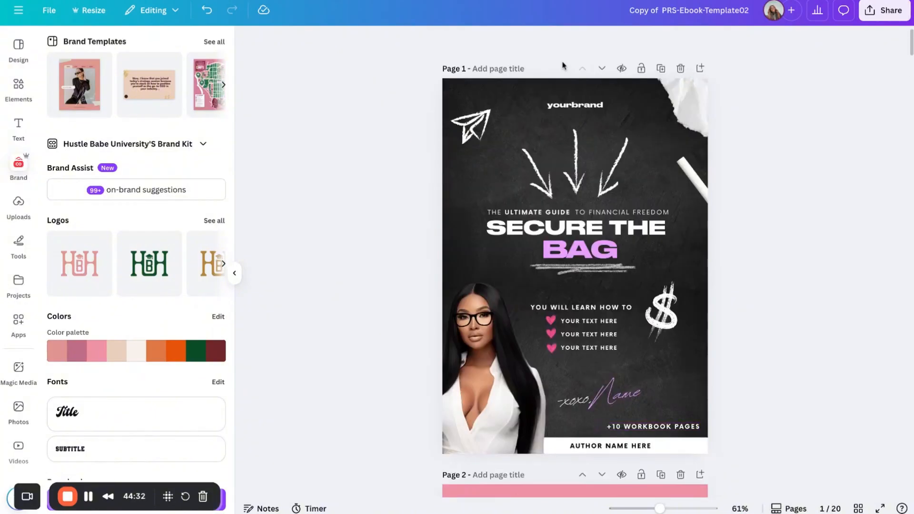
{"action": "left_click", "coordinate": [344, 0]}
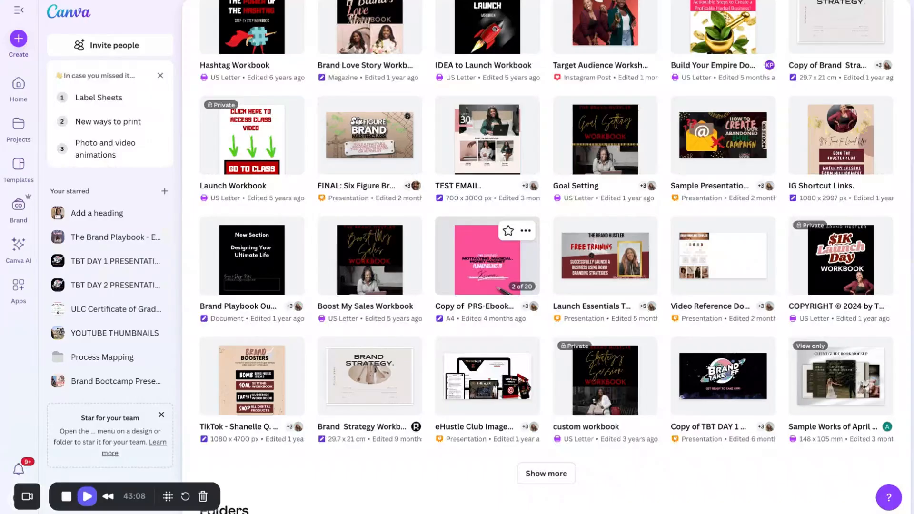
{"action": "scroll", "coordinate": [329, 152], "scroll_direction": "up", "scroll_amount": 10}
{"action": "scroll", "coordinate": [329, 152], "scroll_direction": "down", "scroll_amount": 1}
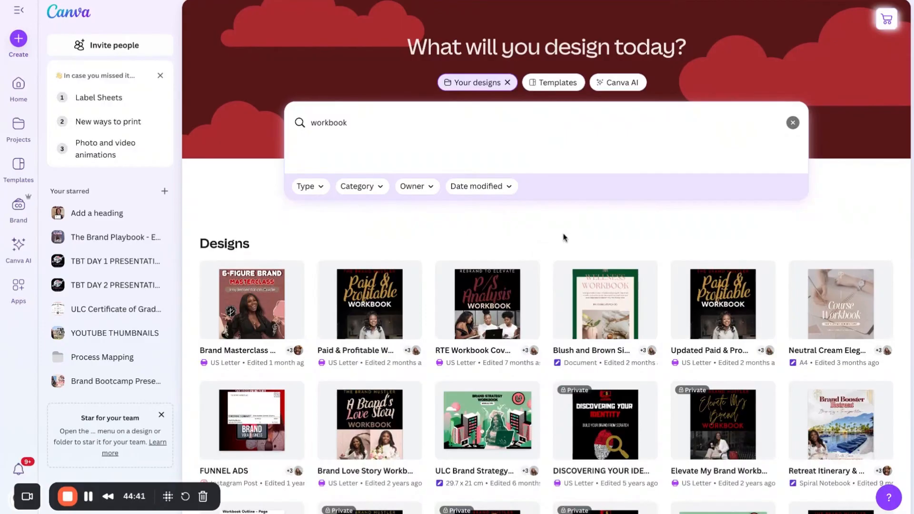
{"action": "left_click", "coordinate": [792, 123]}
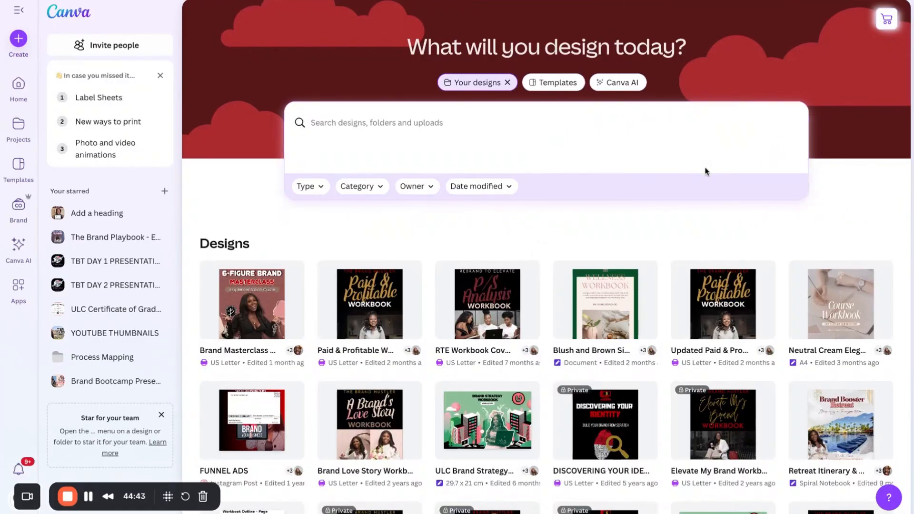
Expand the Designs list twice to show more recent designs and browse them.
{"action": "scroll", "coordinate": [708, 279], "scroll_direction": "down", "scroll_amount": 6}
{"action": "scroll", "coordinate": [709, 281], "scroll_direction": "up", "scroll_amount": 5}
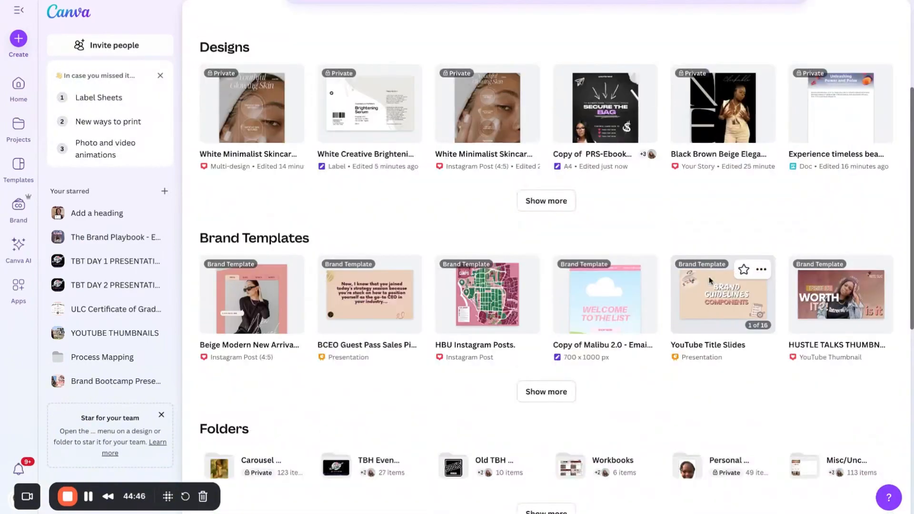
{"action": "left_click", "coordinate": [540, 187]}
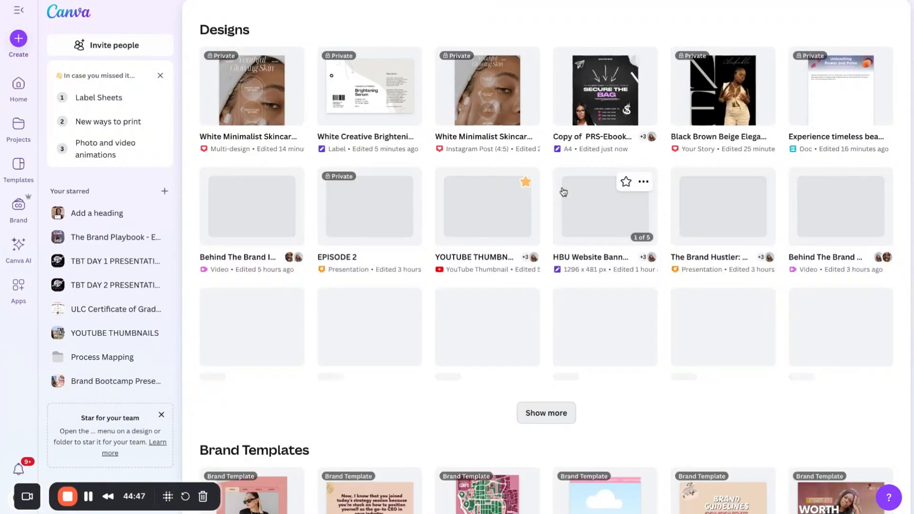
{"action": "left_click", "coordinate": [533, 420]}
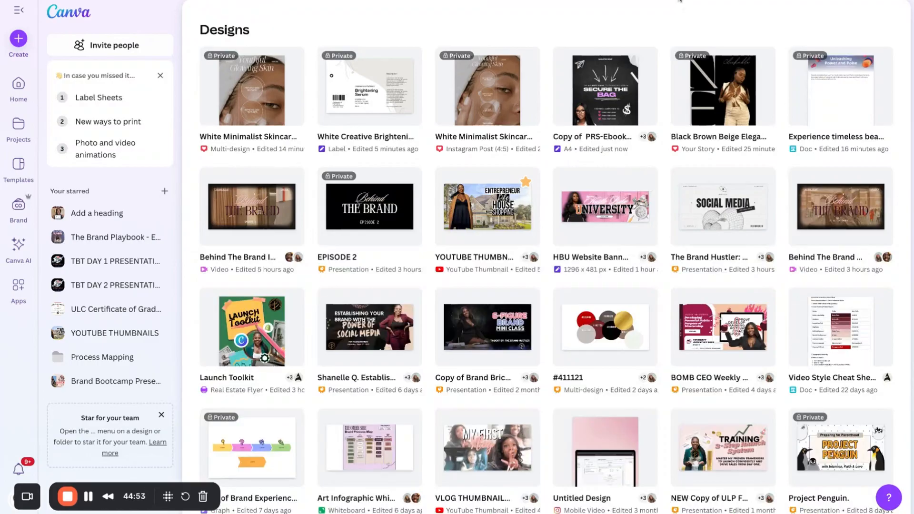
Open the project folders, go into TBH Main Hub and its TBH CONTENT folder, and look over the subfolders and items.
{"action": "left_click", "coordinate": [19, 123]}
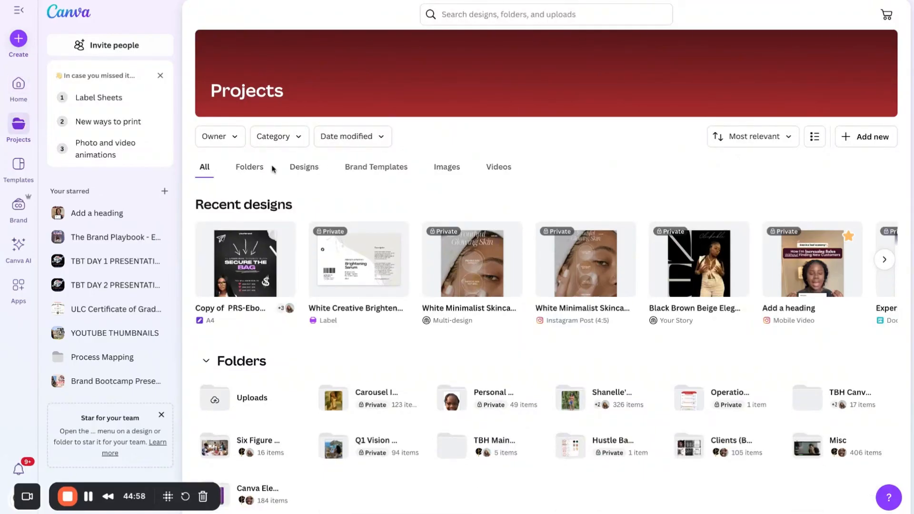
{"action": "left_click", "coordinate": [250, 167]}
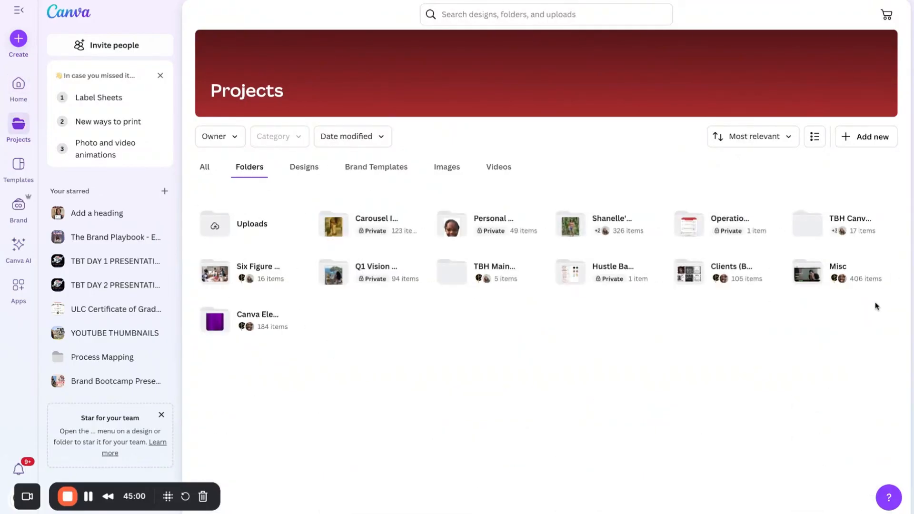
{"action": "mouse_move", "coordinate": [880, 279]}
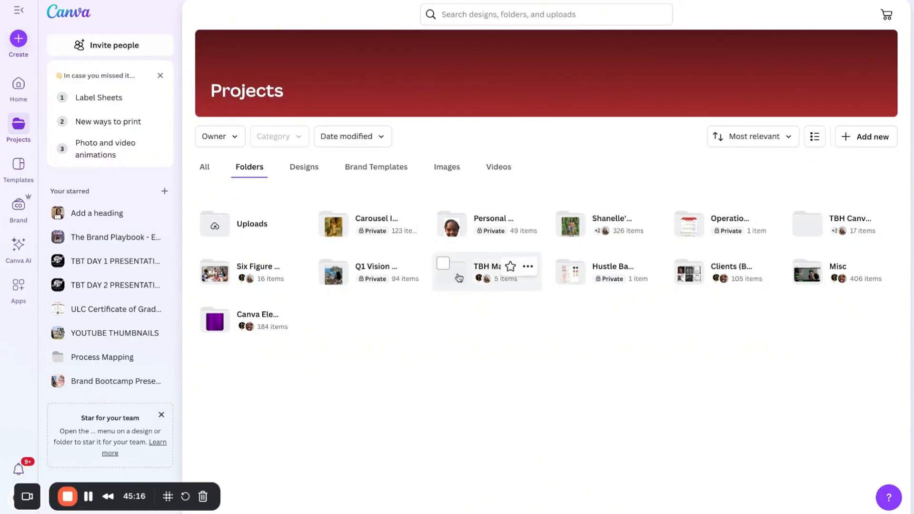
{"action": "left_click", "coordinate": [459, 277]}
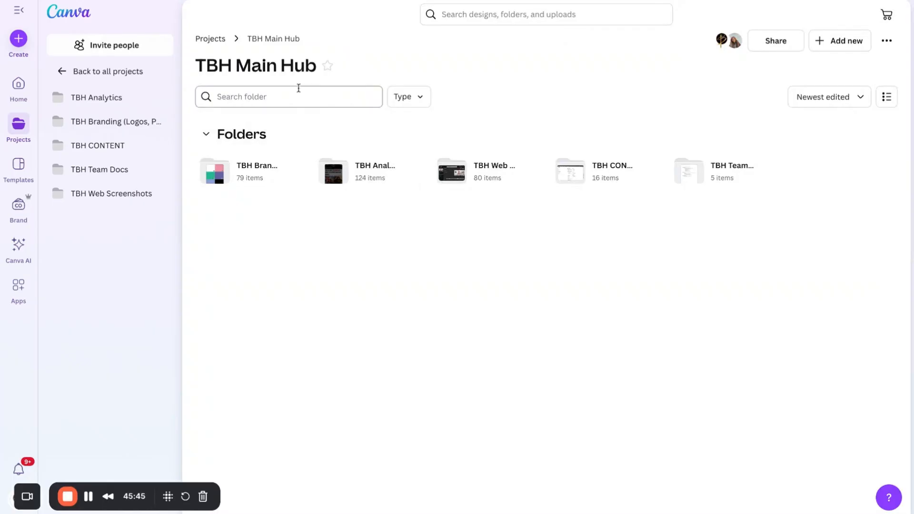
{"action": "mouse_move", "coordinate": [298, 160]}
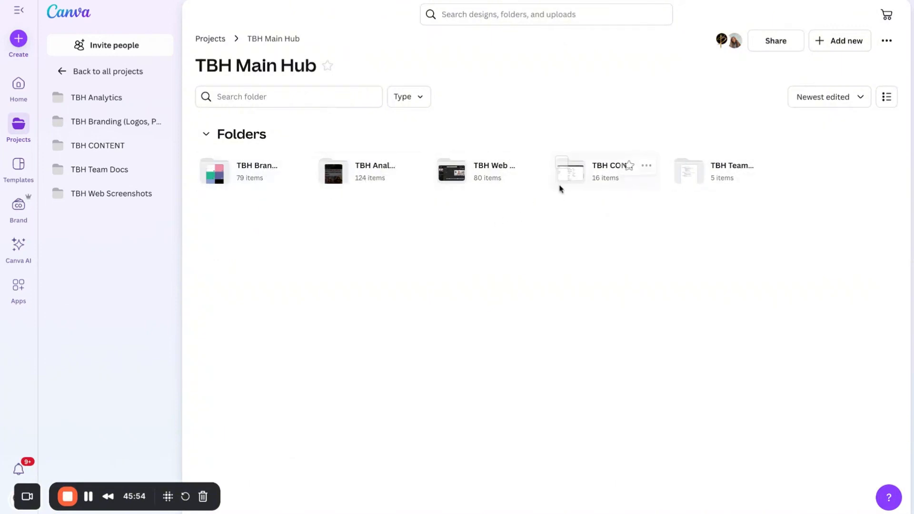
{"action": "left_click", "coordinate": [581, 171]}
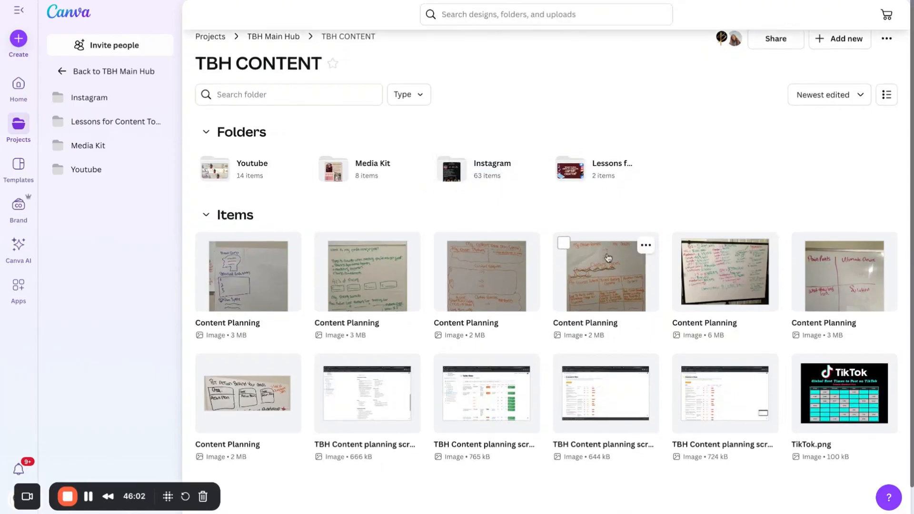
{"action": "scroll", "coordinate": [608, 257], "scroll_direction": "down", "scroll_amount": 1}
{"action": "scroll", "coordinate": [608, 258], "scroll_direction": "up", "scroll_amount": 1}
{"action": "scroll", "coordinate": [607, 257], "scroll_direction": "down", "scroll_amount": 1}
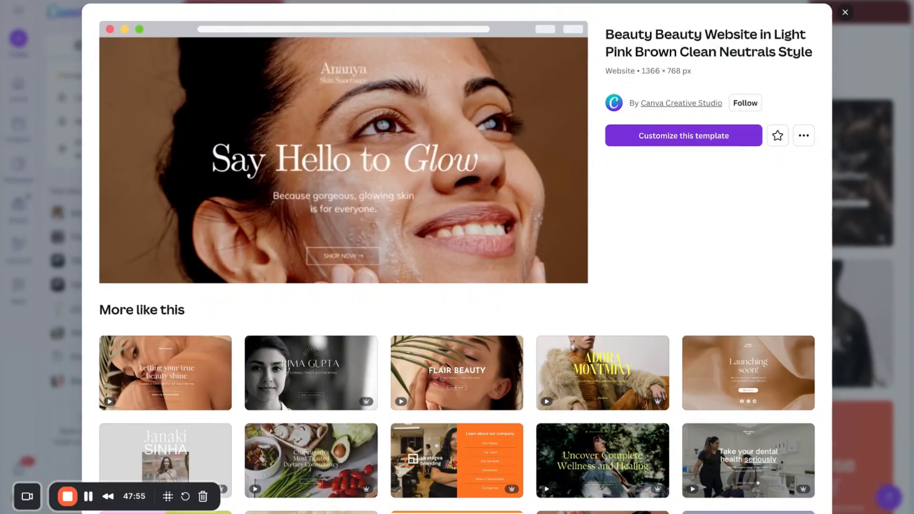
Create a design from the Beauty Beauty Website in Light Pink Brown Clean Neutrals Style template and review its sections through Let's Chat.
{"action": "left_click", "coordinate": [682, 138]}
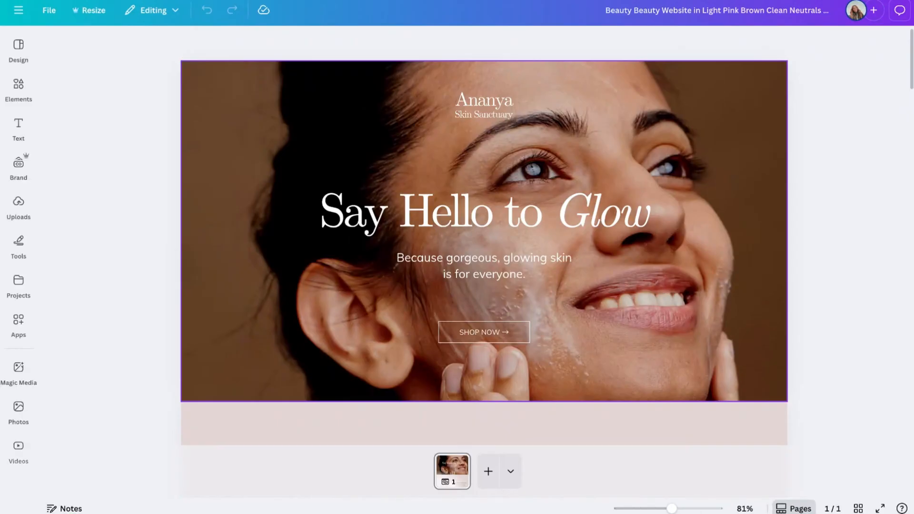
{"action": "scroll", "coordinate": [540, 375], "scroll_direction": "down", "scroll_amount": 2}
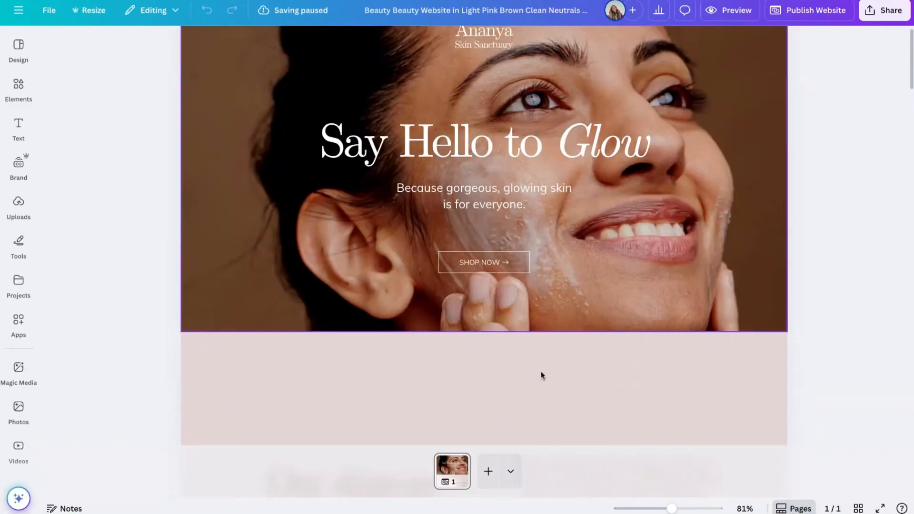
{"action": "scroll", "coordinate": [541, 375], "scroll_direction": "down", "scroll_amount": 10}
{"action": "scroll", "coordinate": [541, 375], "scroll_direction": "up", "scroll_amount": 6}
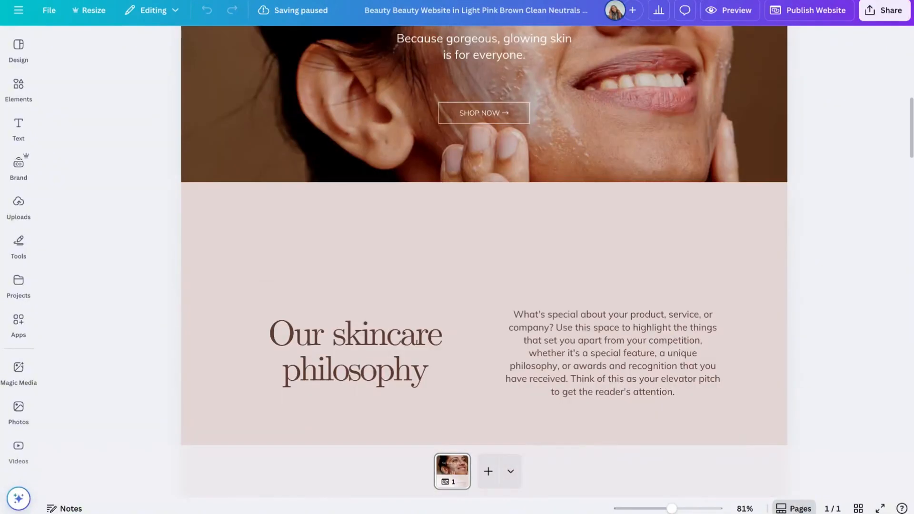
{"action": "scroll", "coordinate": [540, 376], "scroll_direction": "up", "scroll_amount": 5}
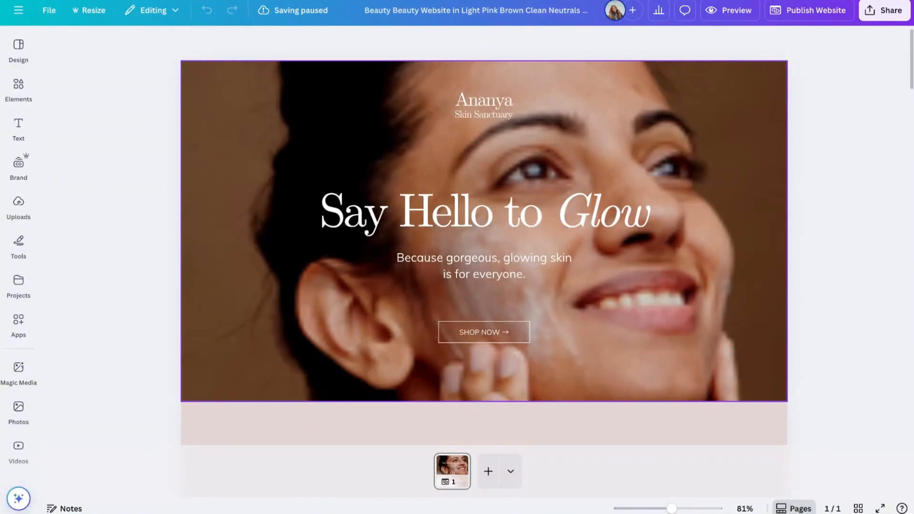
{"action": "scroll", "coordinate": [484, 229], "scroll_direction": "down", "scroll_amount": 2}
{"action": "scroll", "coordinate": [484, 229], "scroll_direction": "down", "scroll_amount": 13}
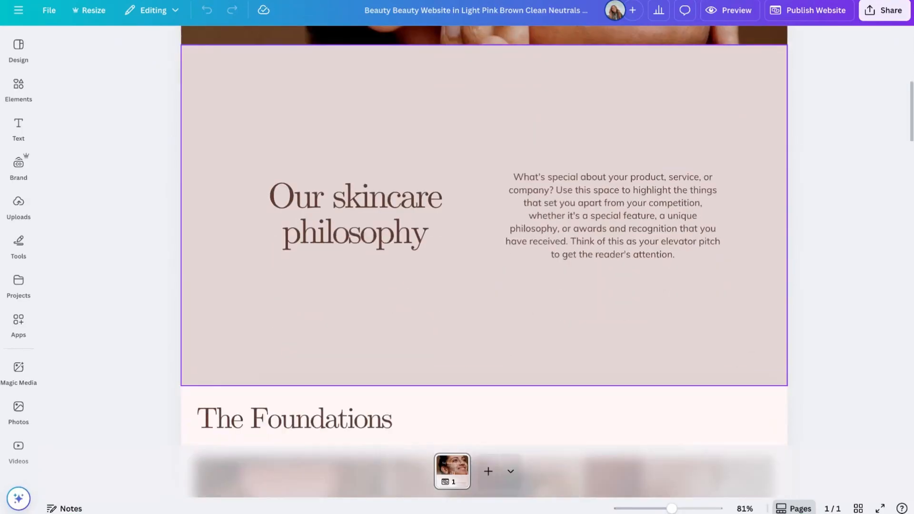
{"action": "scroll", "coordinate": [484, 229], "scroll_direction": "down", "scroll_amount": 8}
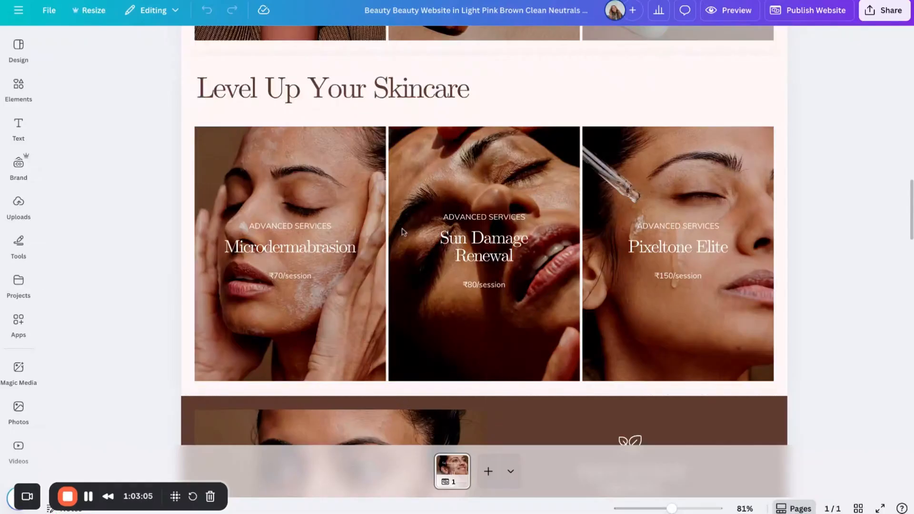
{"action": "scroll", "coordinate": [484, 229], "scroll_direction": "down", "scroll_amount": 14}
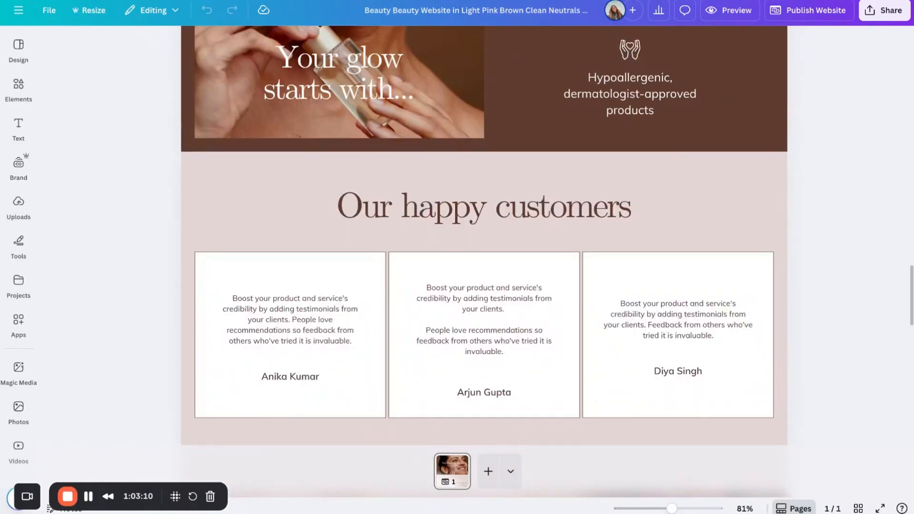
{"action": "scroll", "coordinate": [410, 274], "scroll_direction": "down", "scroll_amount": 15}
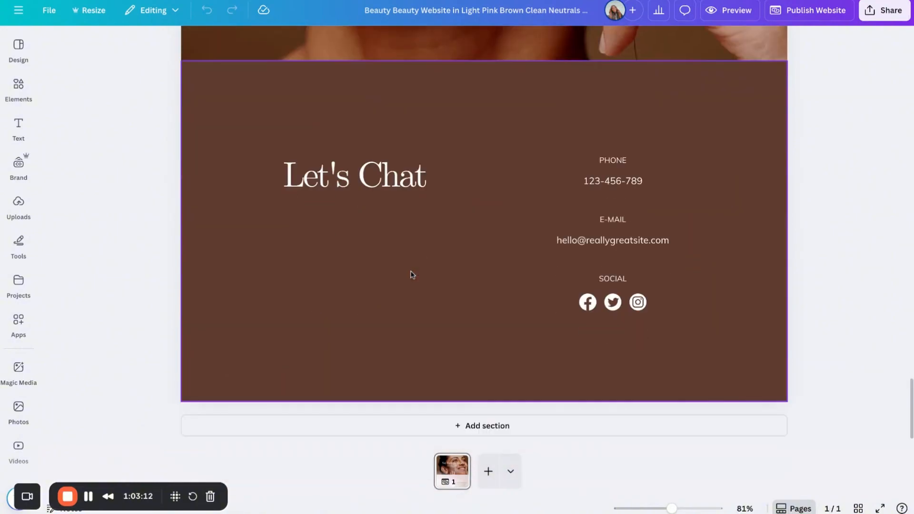
{"action": "scroll", "coordinate": [412, 275], "scroll_direction": "up", "scroll_amount": 20}
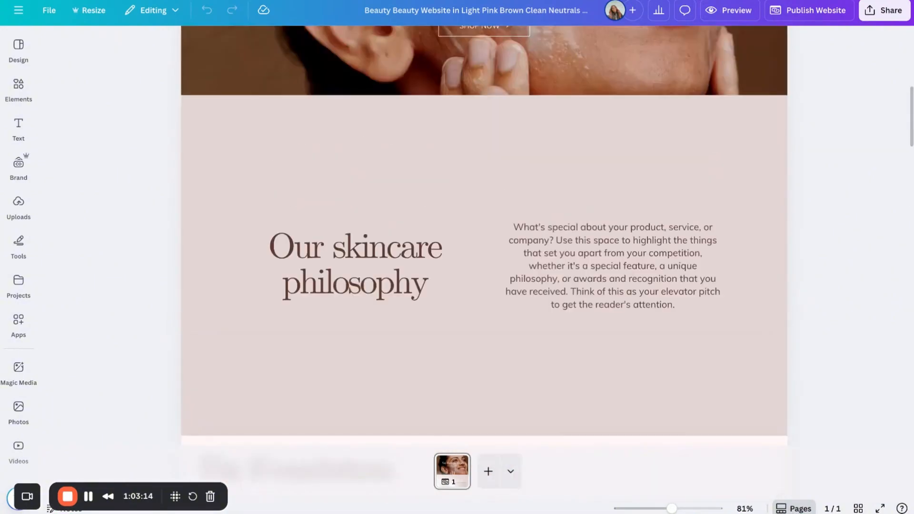
{"action": "scroll", "coordinate": [412, 274], "scroll_direction": "up", "scroll_amount": 6}
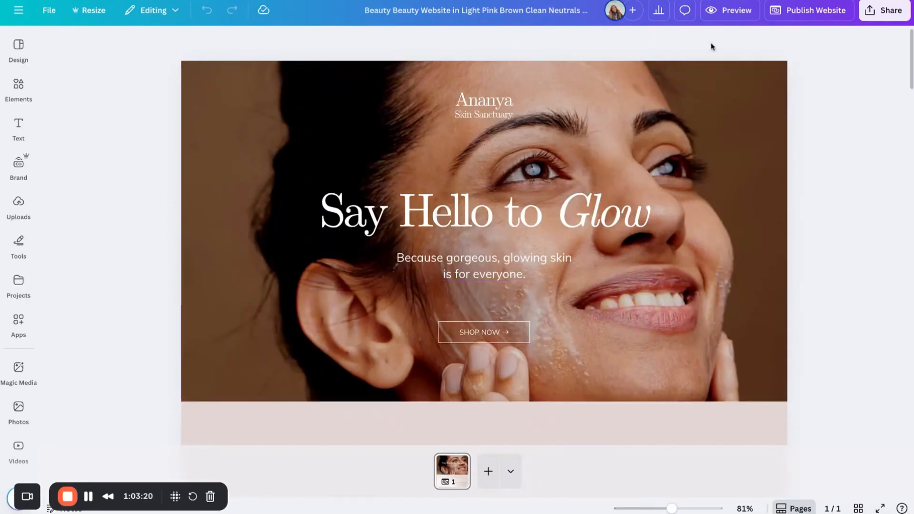
Preview the beauty website in desktop and mobile views, look down the mobile layout, and close the preview.
{"action": "left_click", "coordinate": [729, 14]}
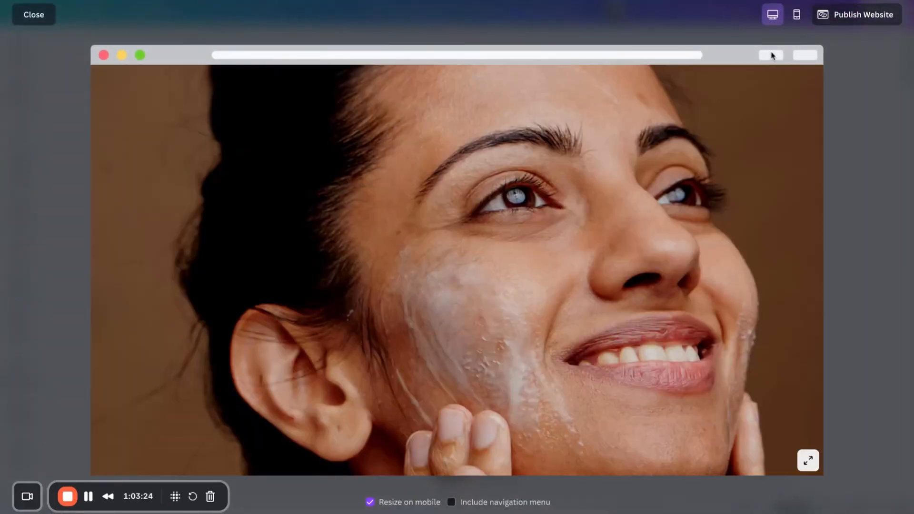
{"action": "left_click", "coordinate": [798, 18]}
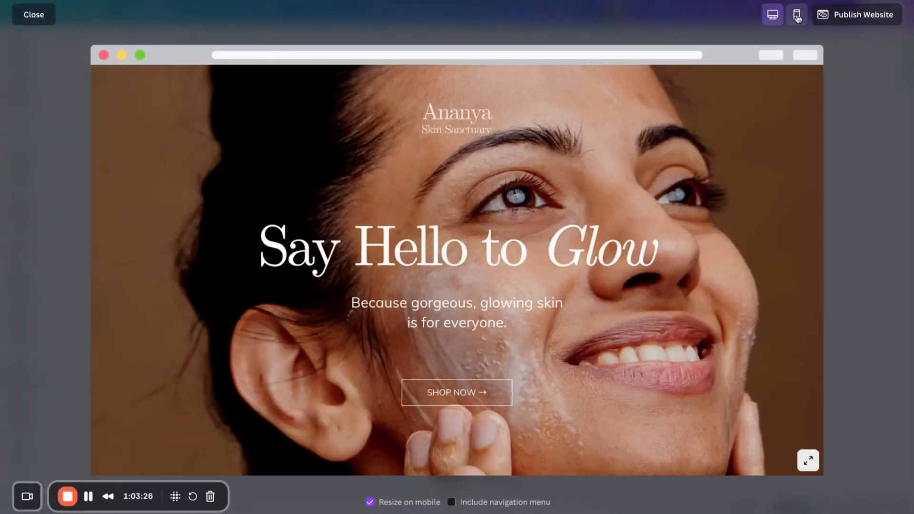
{"action": "scroll", "coordinate": [452, 313], "scroll_direction": "down", "scroll_amount": 5}
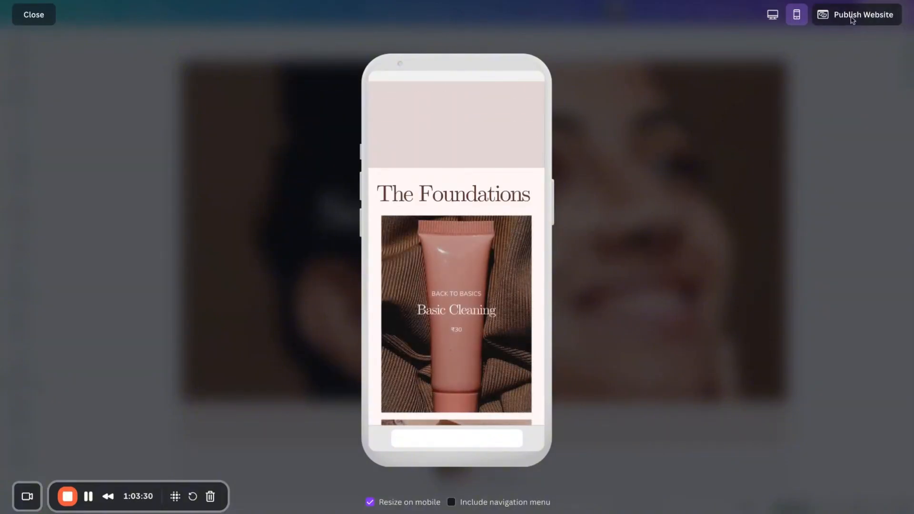
{"action": "left_click", "coordinate": [36, 12]}
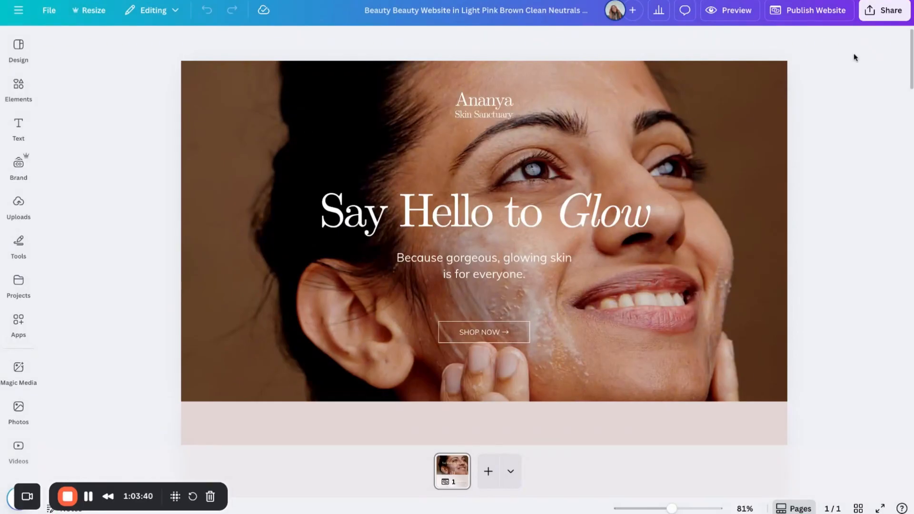
In the website publishing settings, choose the site address thebrandhustler.my.canva.site and set the subpath to "skindemo".
{"action": "left_click", "coordinate": [836, 16]}
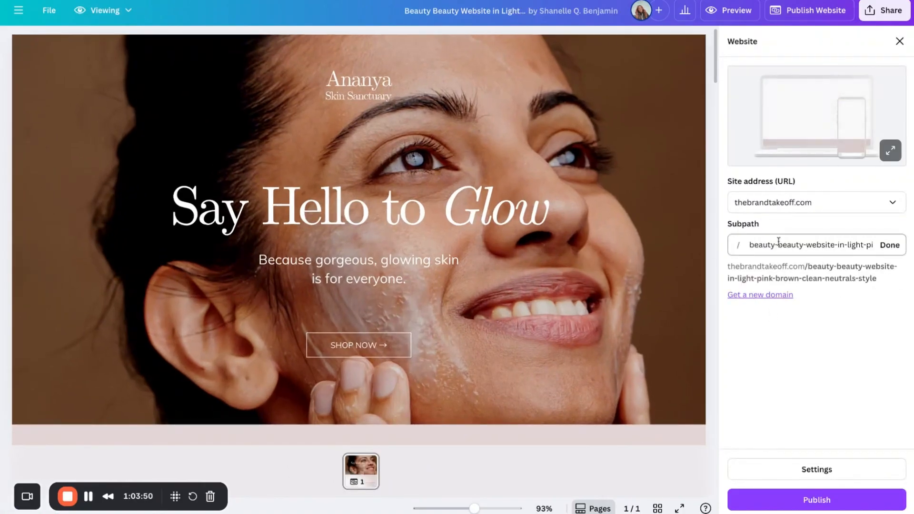
{"action": "left_click", "coordinate": [831, 207]}
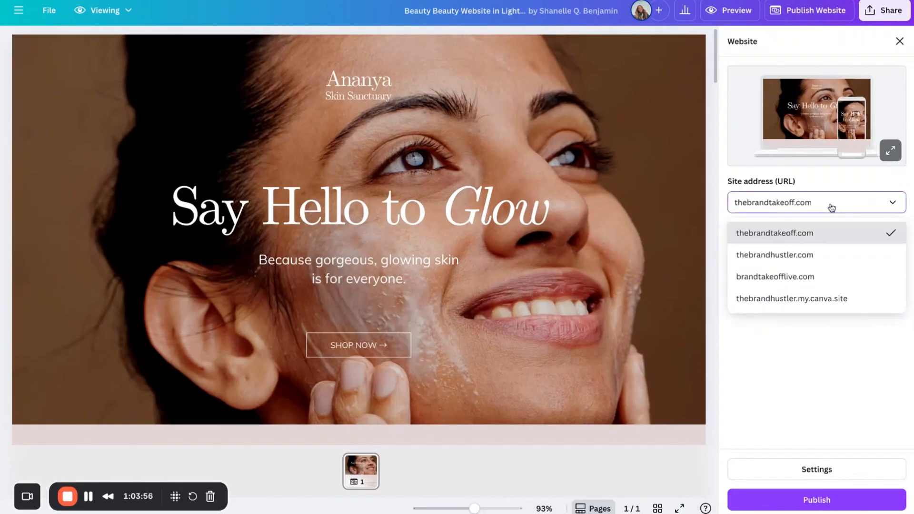
{"action": "left_click", "coordinate": [823, 308]}
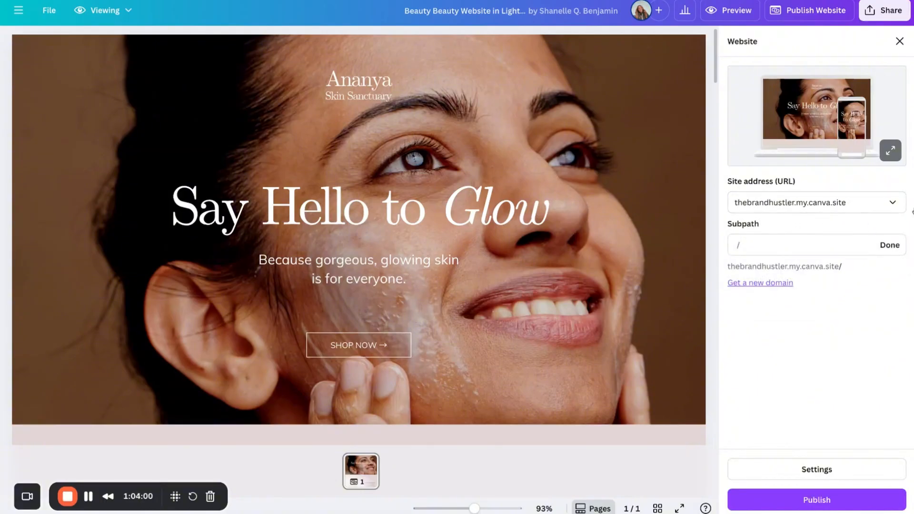
{"action": "left_click", "coordinate": [814, 249]}
{"action": "type", "text": "s"}
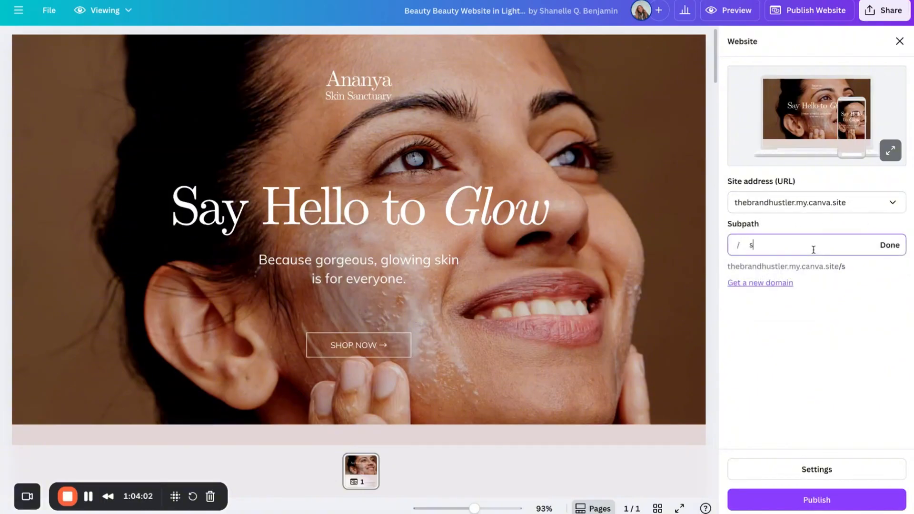
{"action": "type", "text": "kindemo"}
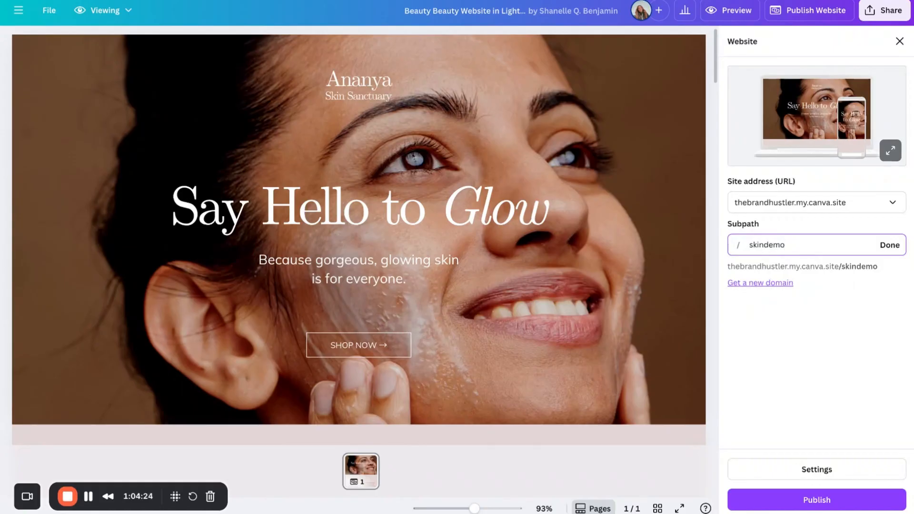
Switch to the Website Banners Video design and look through the Luxe Fashion and Create Luxury Nails banners on pages 1 to 3.
{"action": "scroll", "coordinate": [373, 200], "scroll_direction": "down", "scroll_amount": 9}
{"action": "scroll", "coordinate": [373, 200], "scroll_direction": "up", "scroll_amount": 7}
{"action": "left_click", "coordinate": [375, 216]}
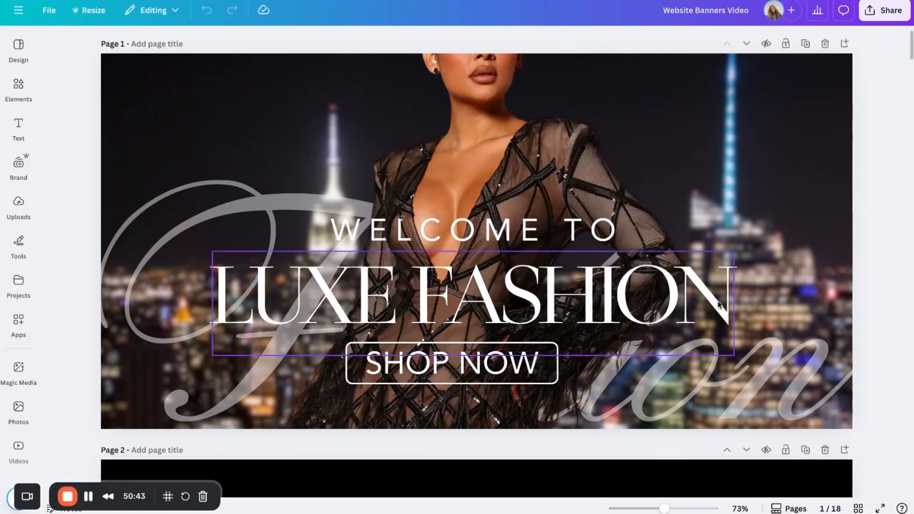
{"action": "scroll", "coordinate": [706, 355], "scroll_direction": "down", "scroll_amount": 3}
{"action": "scroll", "coordinate": [706, 356], "scroll_direction": "down", "scroll_amount": 10}
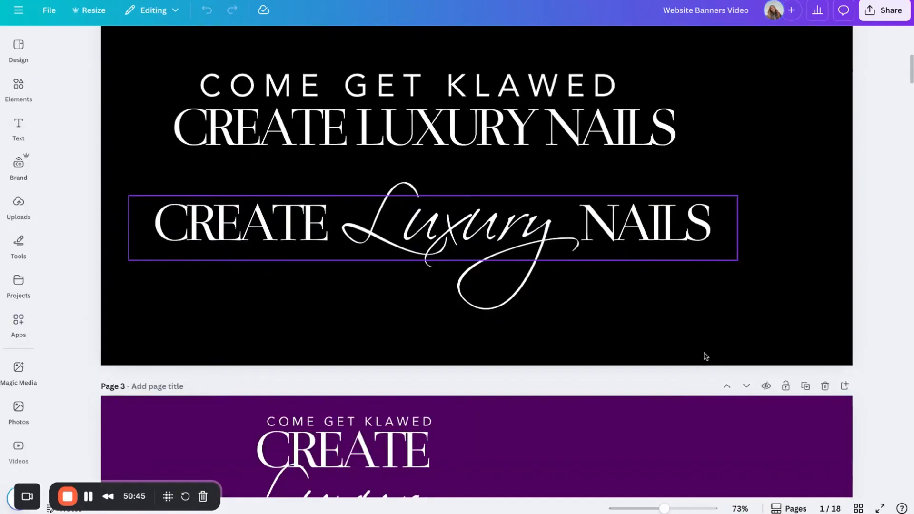
{"action": "scroll", "coordinate": [706, 356], "scroll_direction": "up", "scroll_amount": 10}
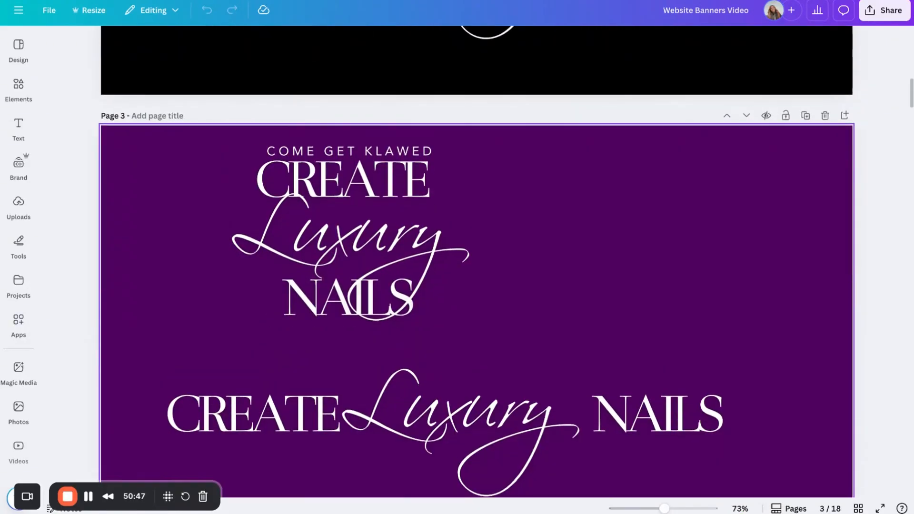